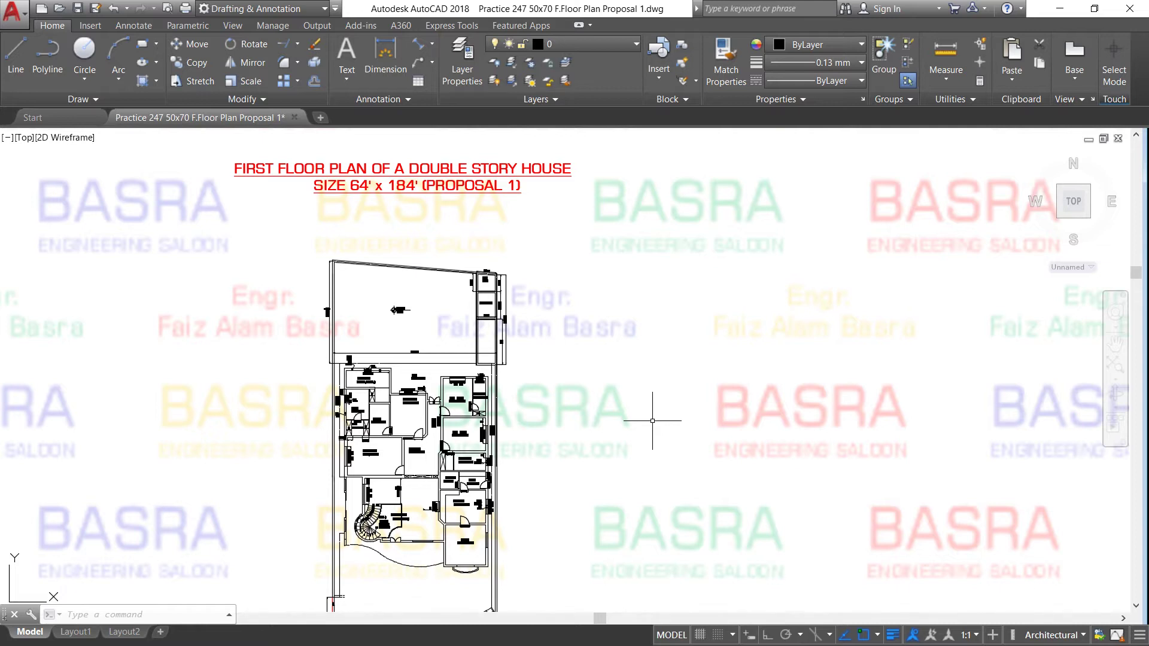
Step: Zoom to the porch and erase the 'LAWN ?-0 WIDE' label with a crossing window
{"action": "scroll", "coordinate": [534, 213], "scroll_direction": "down", "scroll_amount": 4}
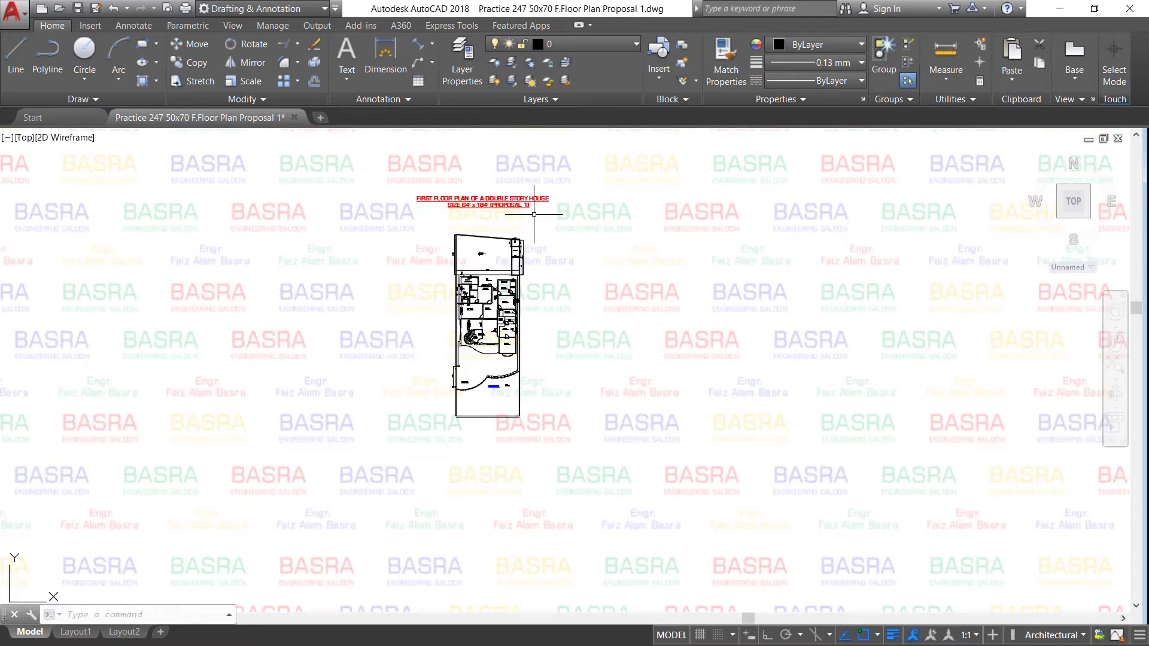
{"action": "scroll", "coordinate": [480, 347], "scroll_direction": "up", "scroll_amount": 2}
{"action": "scroll", "coordinate": [479, 416], "scroll_direction": "up", "scroll_amount": 4}
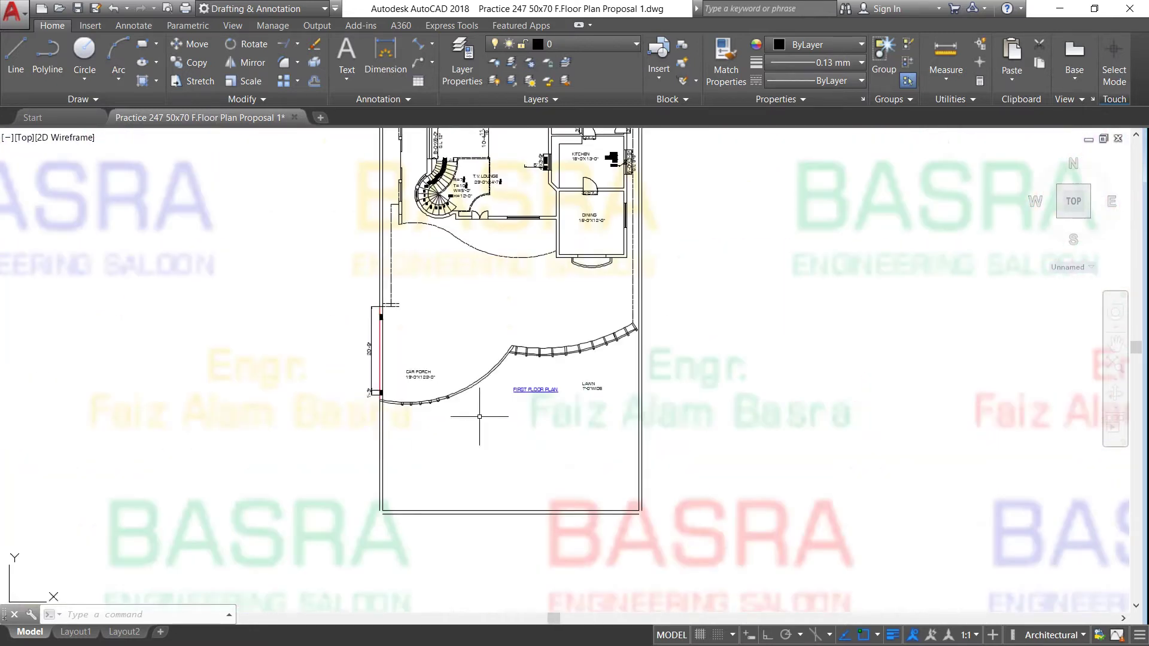
{"action": "scroll", "coordinate": [455, 409], "scroll_direction": "up", "scroll_amount": 2}
{"action": "scroll", "coordinate": [443, 398], "scroll_direction": "down", "scroll_amount": 2}
{"action": "scroll", "coordinate": [397, 359], "scroll_direction": "up", "scroll_amount": 2}
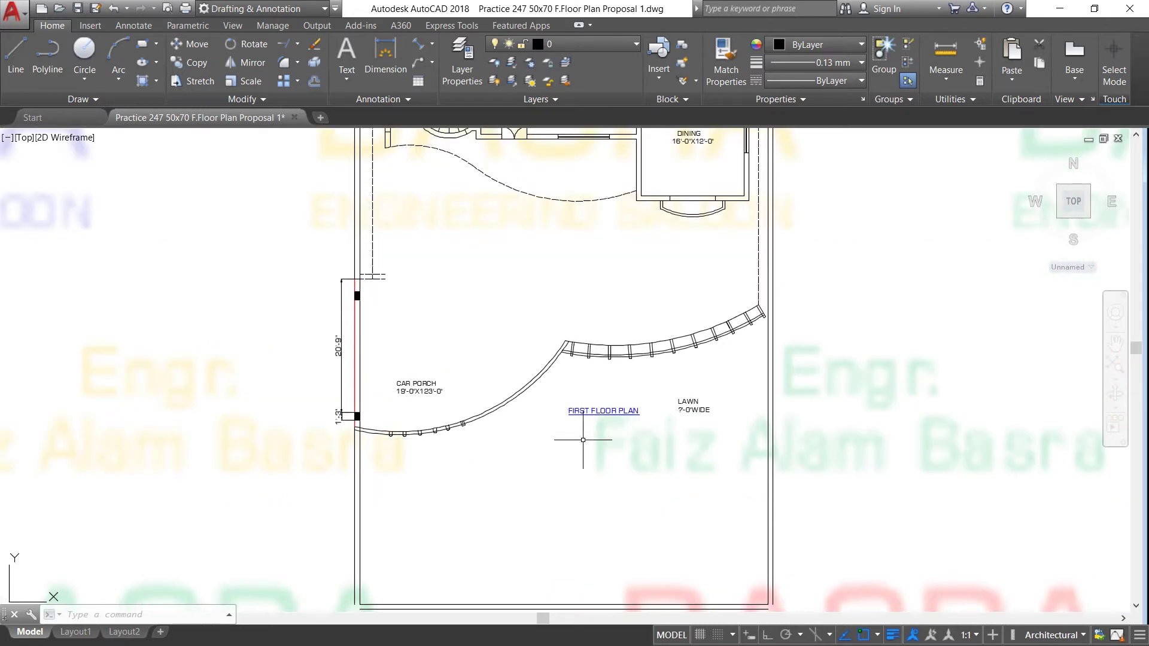
{"action": "left_click", "coordinate": [713, 437]}
{"action": "left_click", "coordinate": [688, 402]}
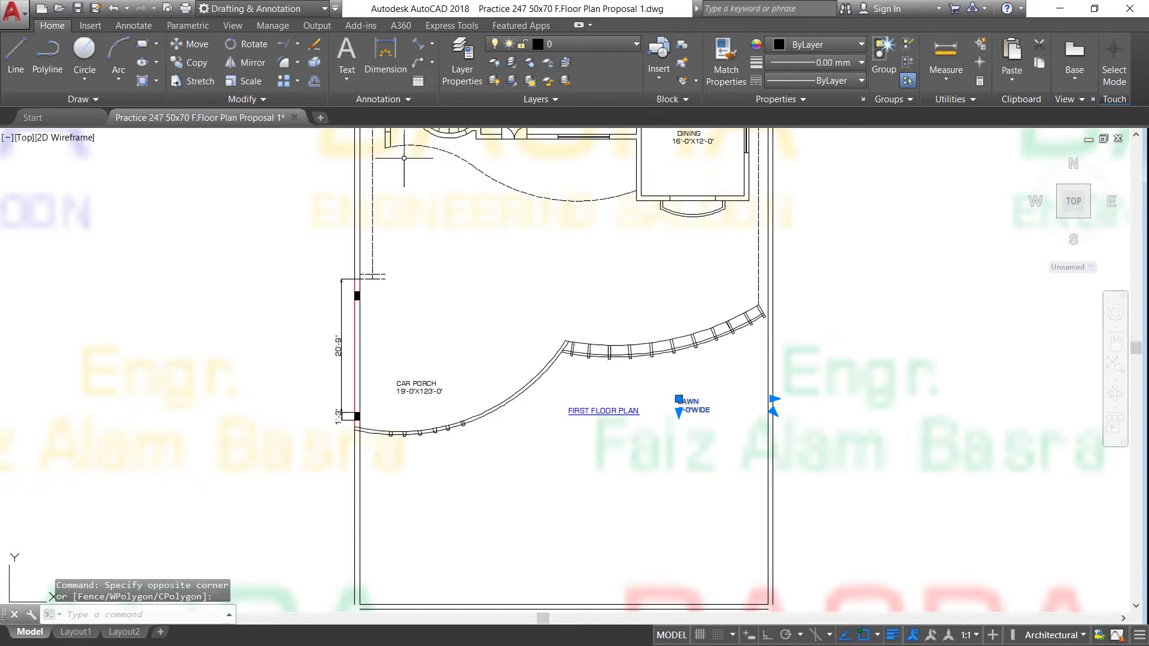
{"action": "left_click", "coordinate": [313, 43]}
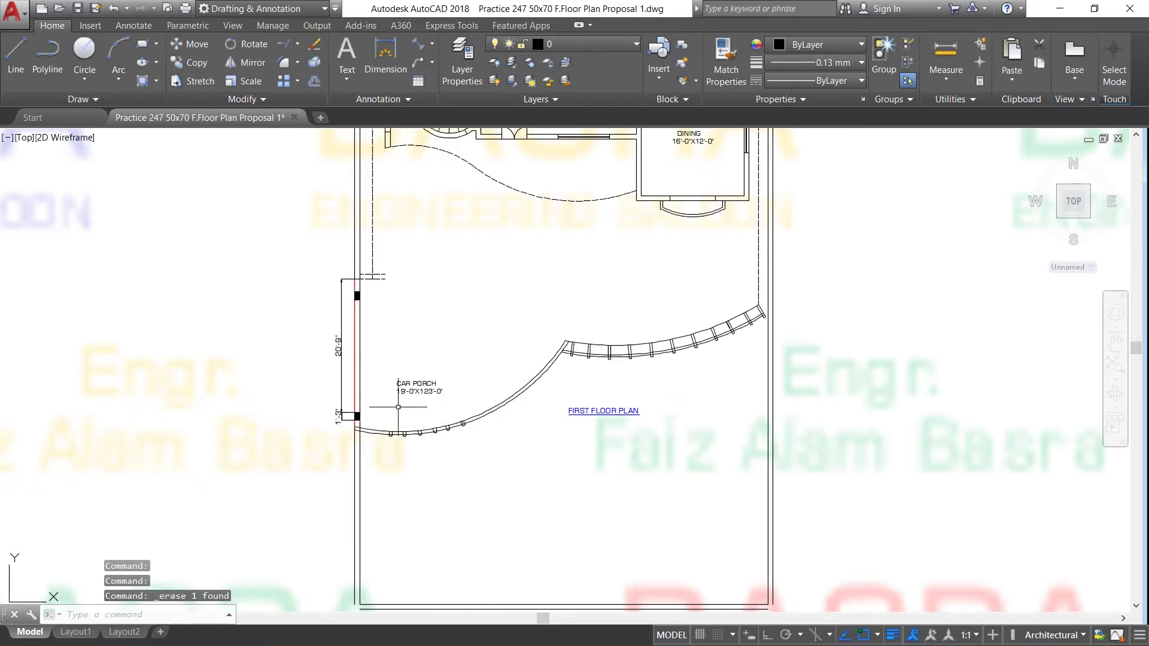
{"action": "scroll", "coordinate": [416, 403], "scroll_direction": "up", "scroll_amount": 2}
{"action": "scroll", "coordinate": [416, 403], "scroll_direction": "up", "scroll_amount": 2}
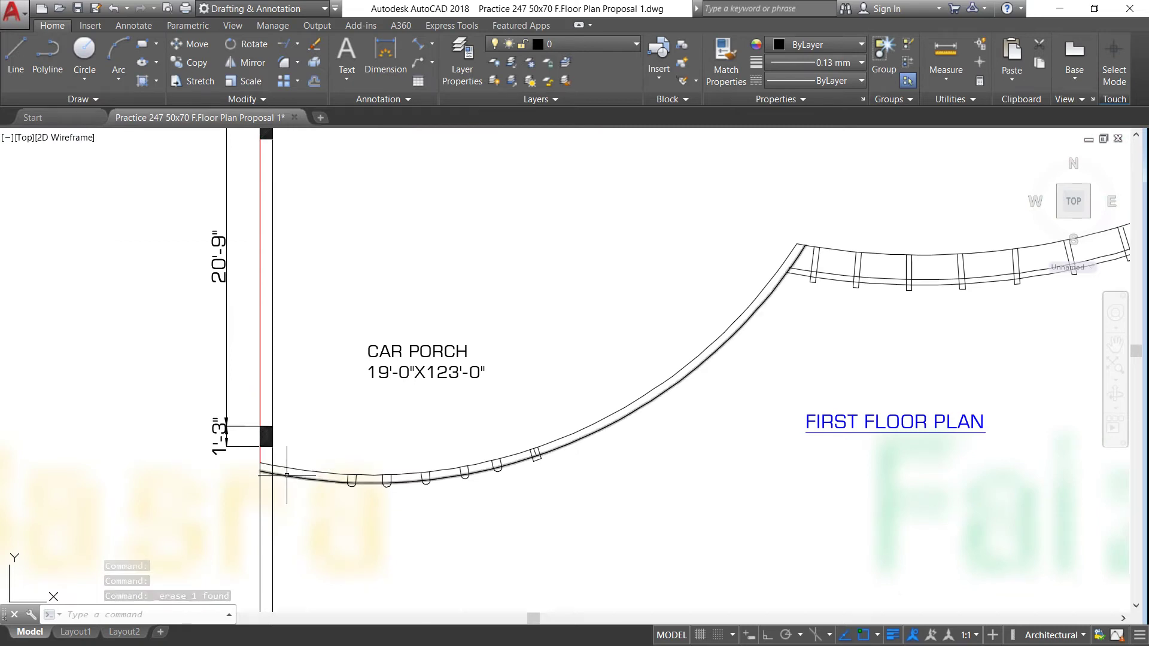
{"action": "scroll", "coordinate": [359, 407], "scroll_direction": "down", "scroll_amount": 2}
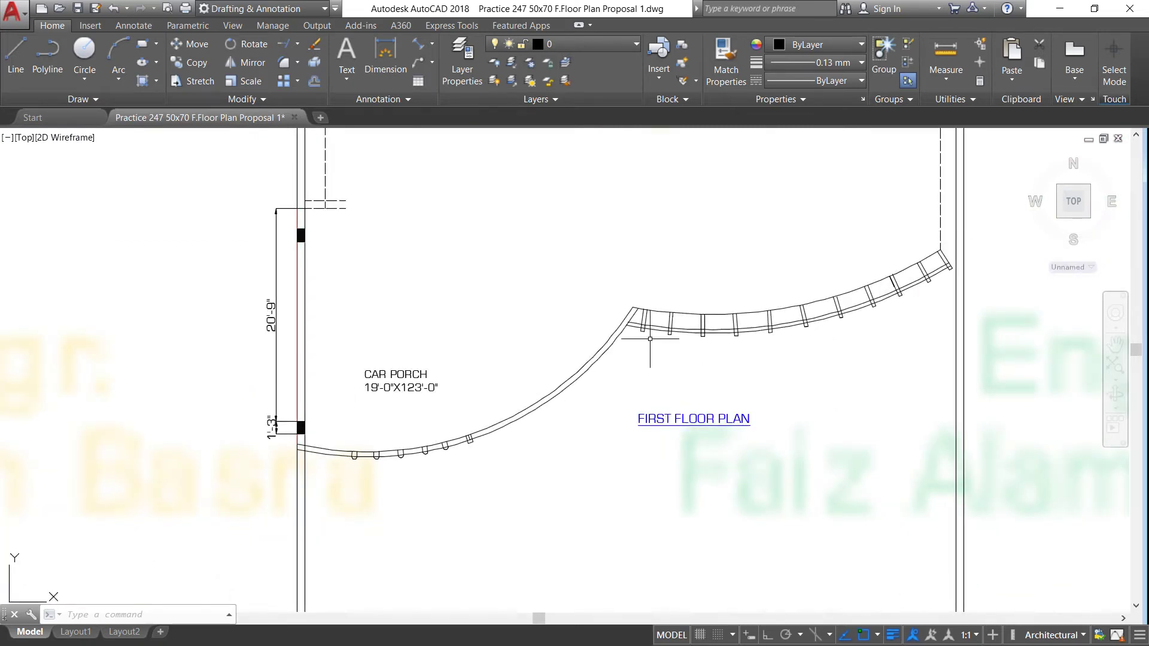
{"action": "scroll", "coordinate": [413, 407], "scroll_direction": "down", "scroll_amount": 2}
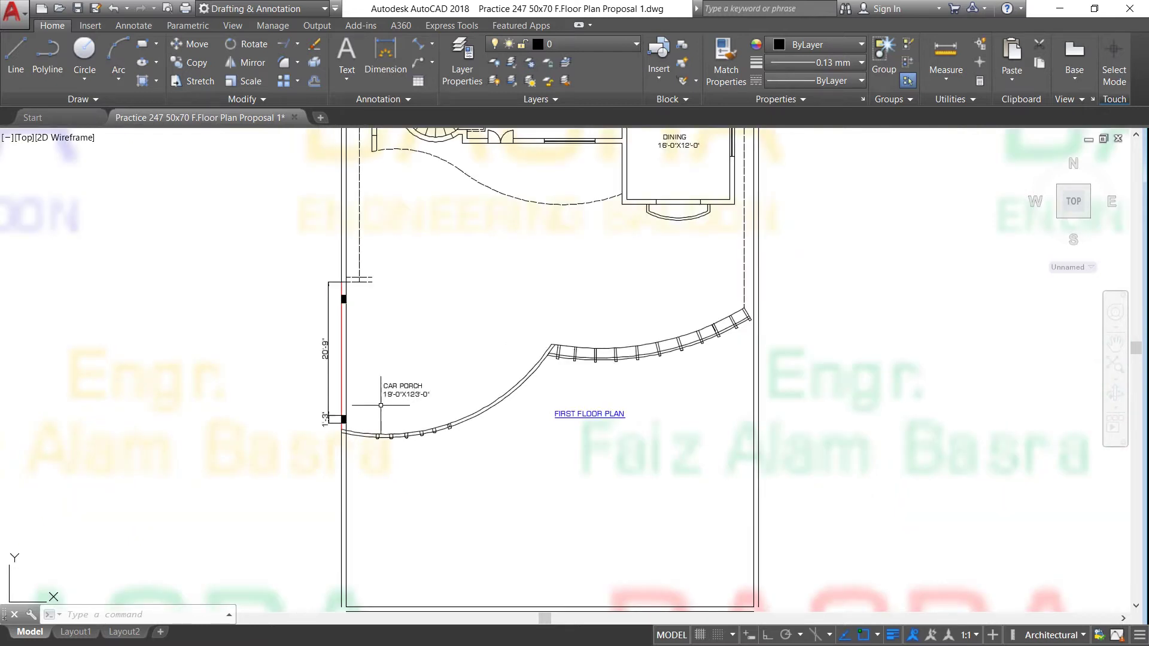
{"action": "scroll", "coordinate": [390, 400], "scroll_direction": "down", "scroll_amount": 2}
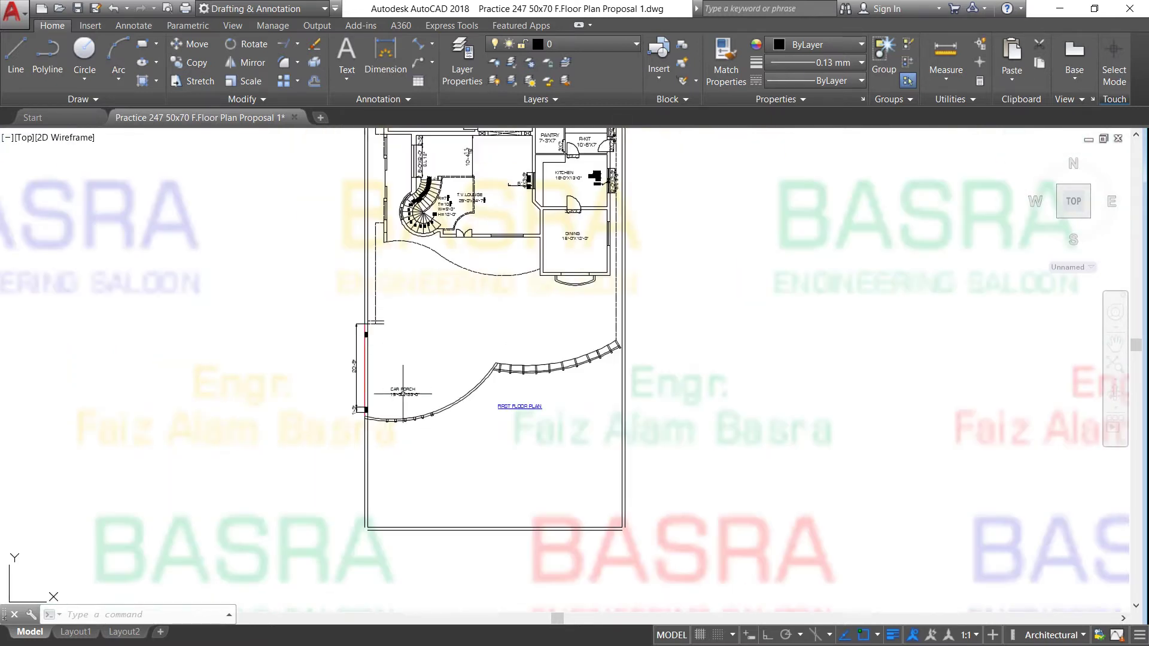
{"action": "scroll", "coordinate": [413, 307], "scroll_direction": "up", "scroll_amount": 2}
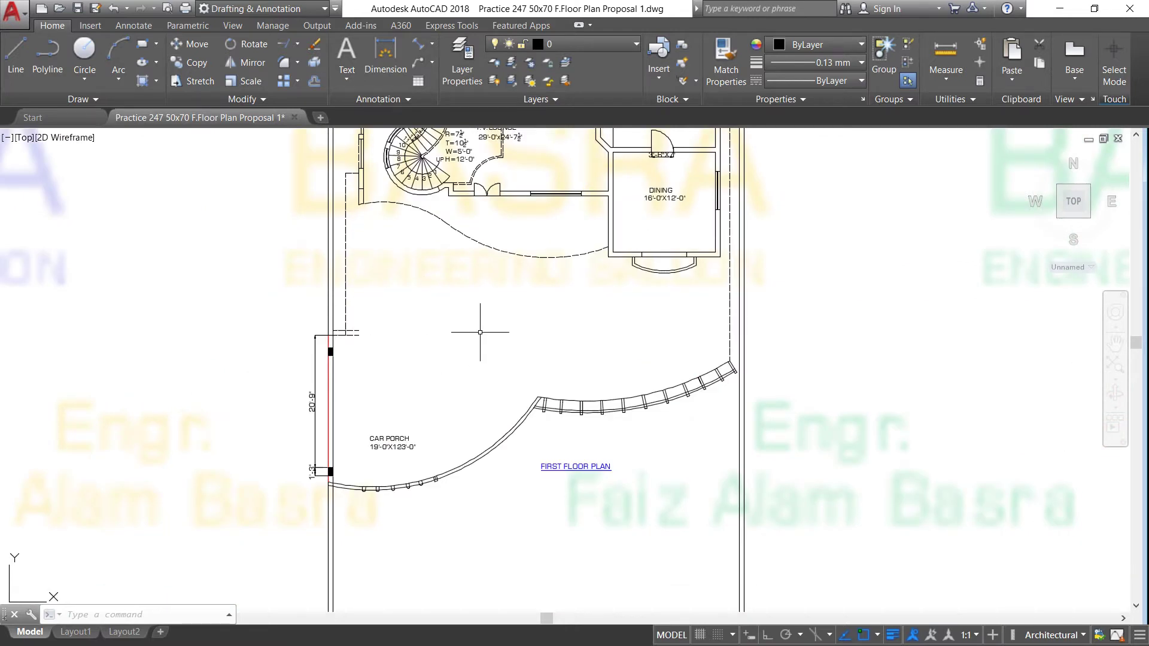
{"action": "scroll", "coordinate": [381, 400], "scroll_direction": "down", "scroll_amount": 2}
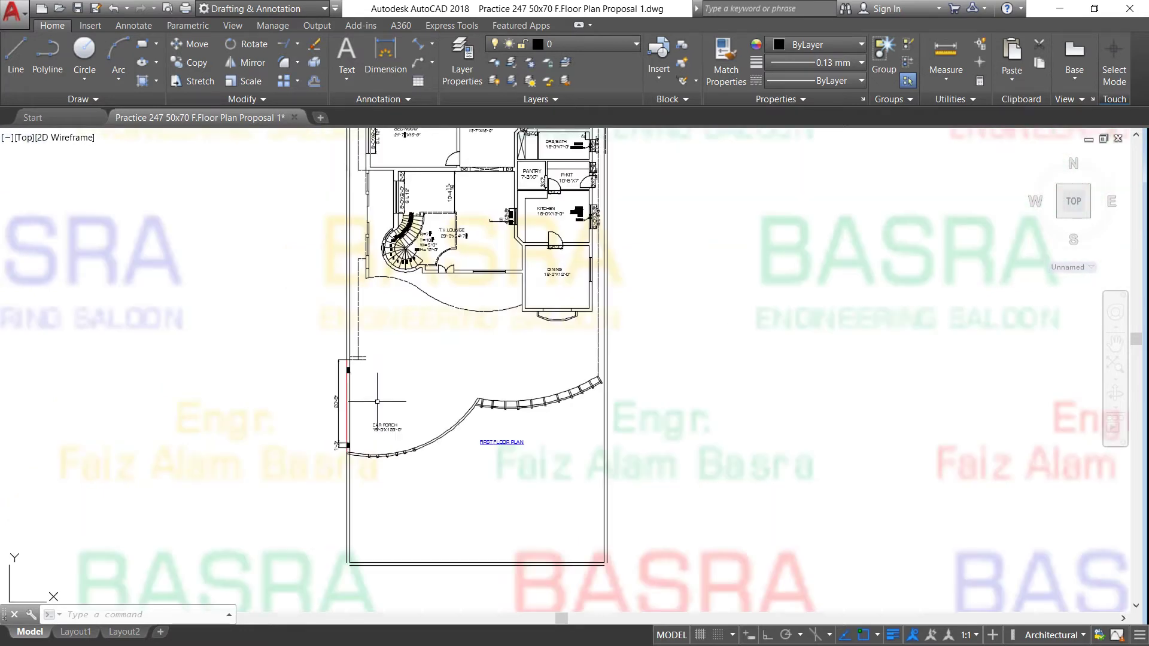
{"action": "scroll", "coordinate": [390, 428], "scroll_direction": "up", "scroll_amount": 2}
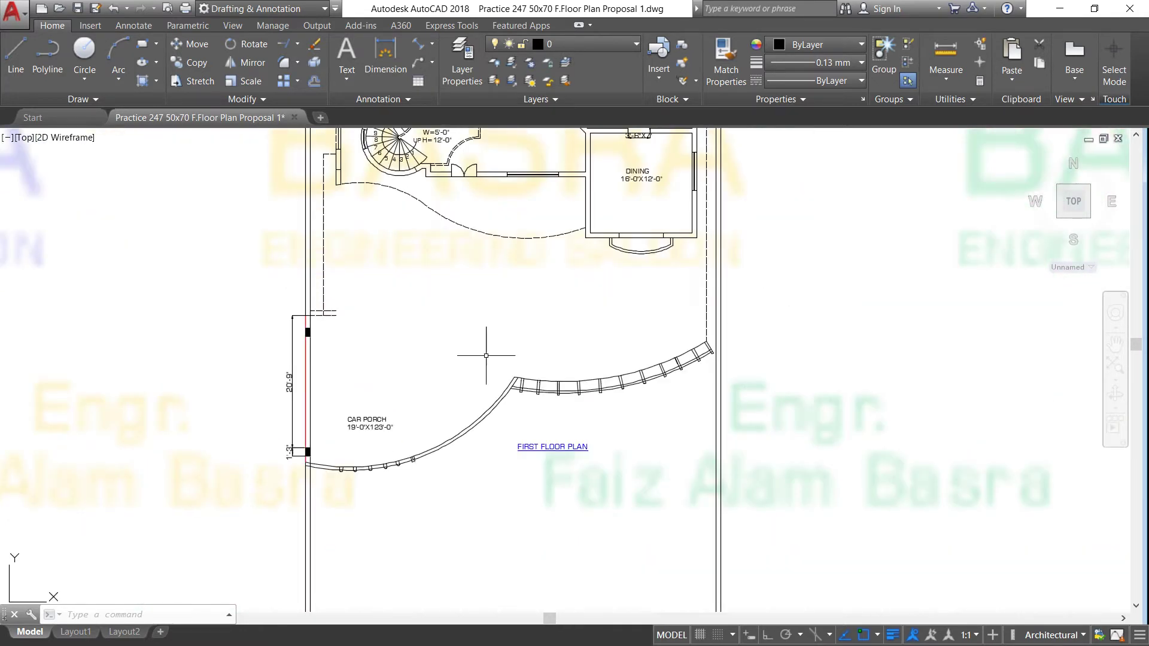
{"action": "scroll", "coordinate": [448, 328], "scroll_direction": "down", "scroll_amount": 2}
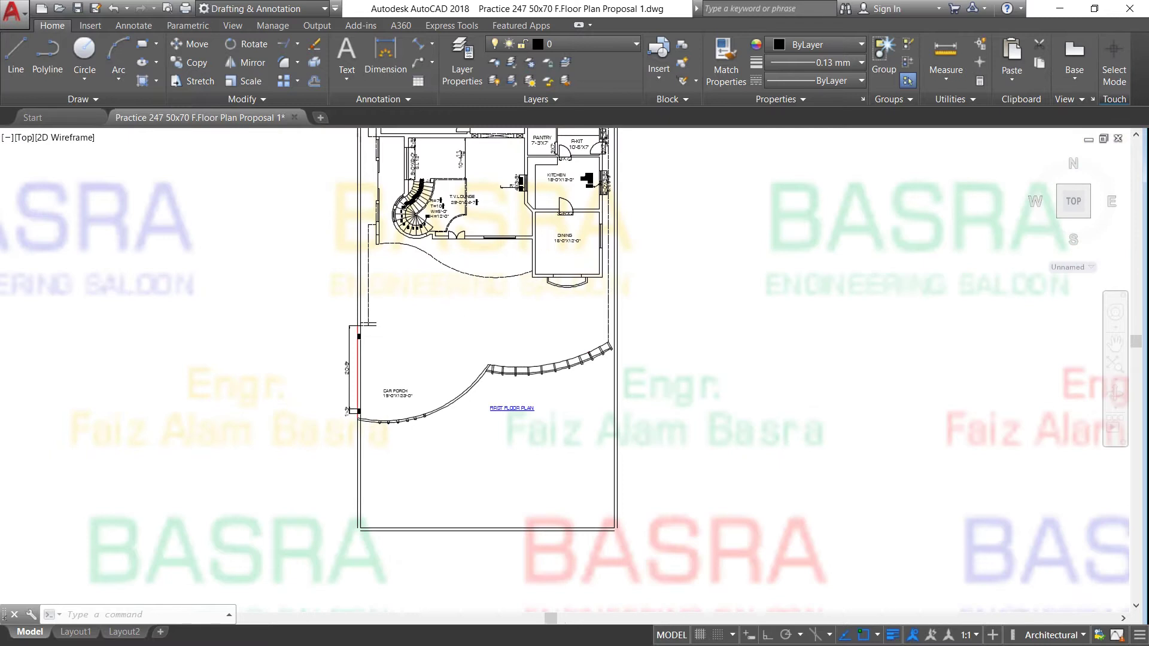
{"action": "scroll", "coordinate": [458, 286], "scroll_direction": "up", "scroll_amount": 2}
{"action": "scroll", "coordinate": [421, 333], "scroll_direction": "down", "scroll_amount": 2}
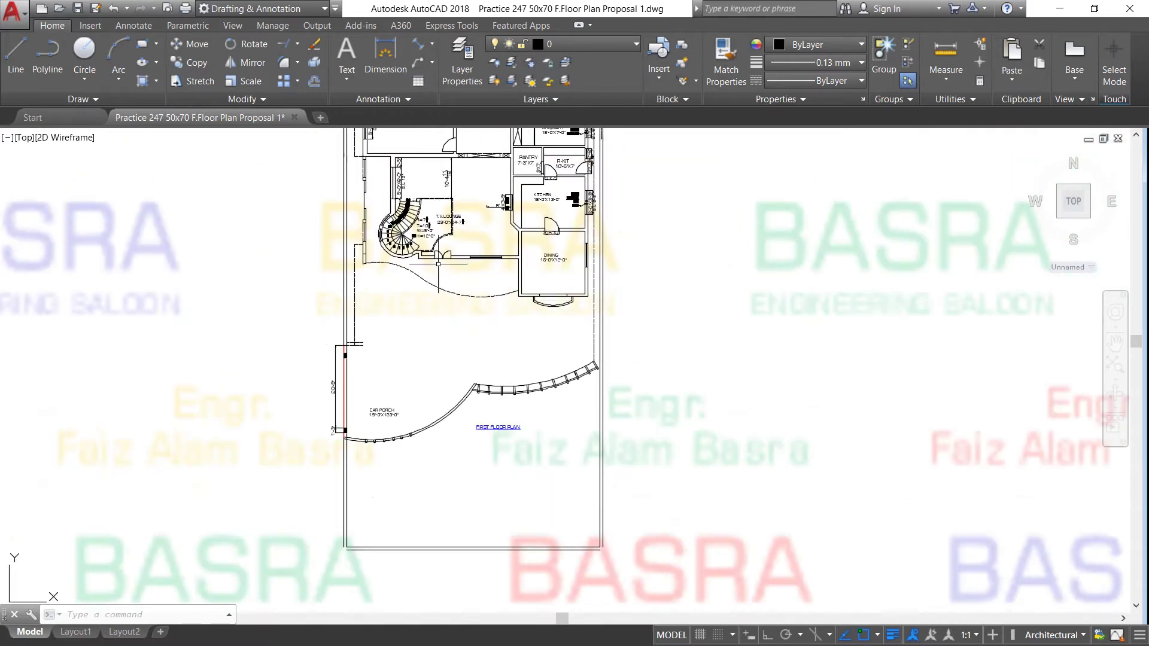
{"action": "scroll", "coordinate": [409, 357], "scroll_direction": "down", "scroll_amount": 2}
{"action": "scroll", "coordinate": [419, 269], "scroll_direction": "up", "scroll_amount": 4}
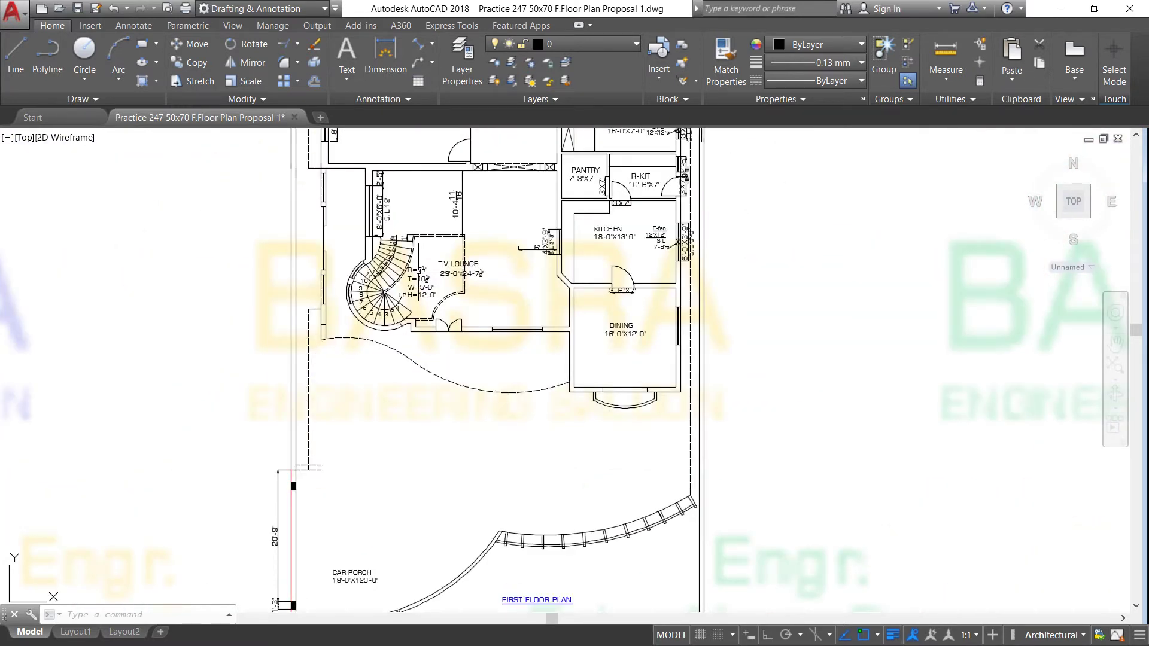
{"action": "scroll", "coordinate": [417, 271], "scroll_direction": "up", "scroll_amount": 3}
{"action": "scroll", "coordinate": [413, 276], "scroll_direction": "up", "scroll_amount": 1}
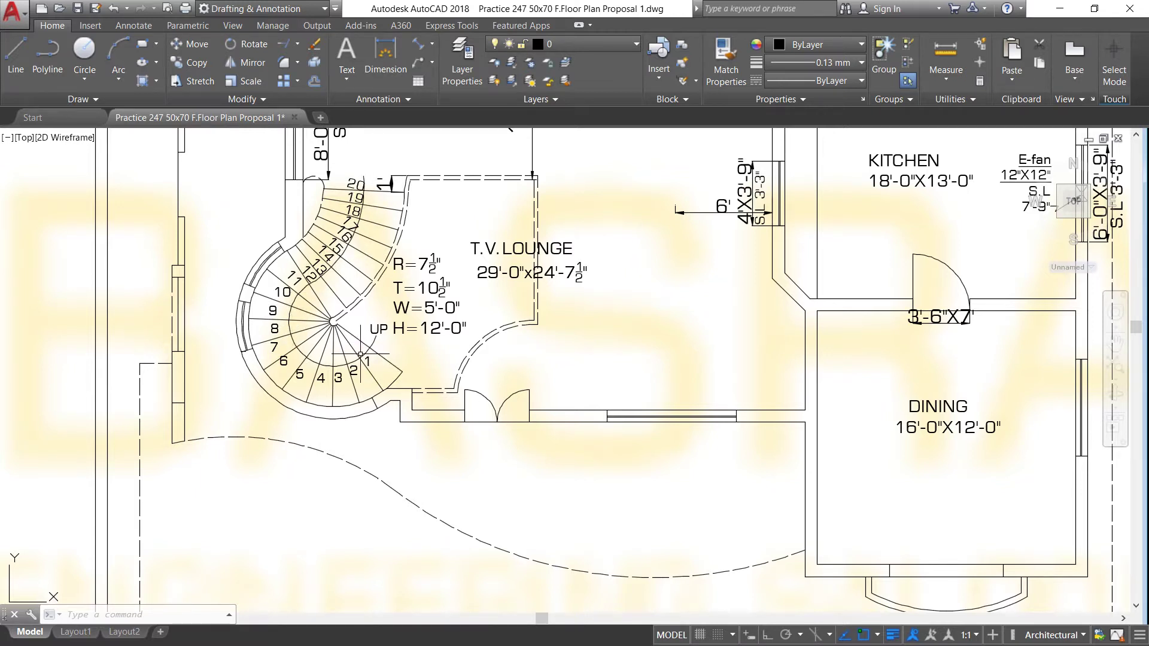
{"action": "scroll", "coordinate": [374, 346], "scroll_direction": "down", "scroll_amount": 2}
{"action": "scroll", "coordinate": [474, 256], "scroll_direction": "up", "scroll_amount": 2}
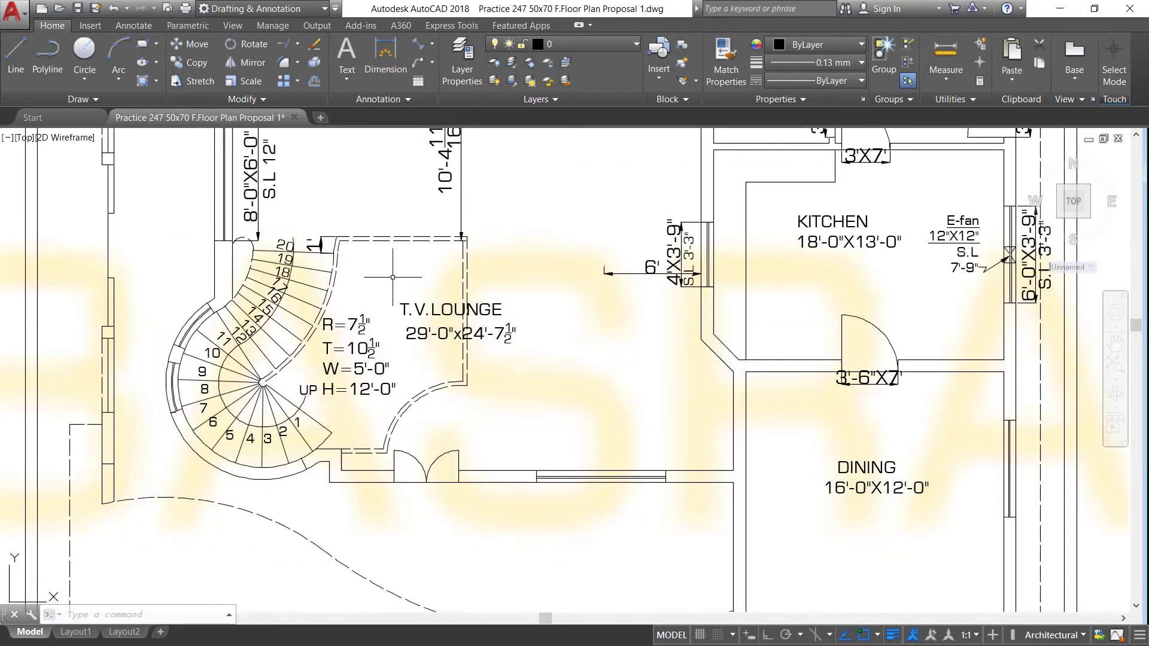
{"action": "scroll", "coordinate": [383, 281], "scroll_direction": "down", "scroll_amount": 2}
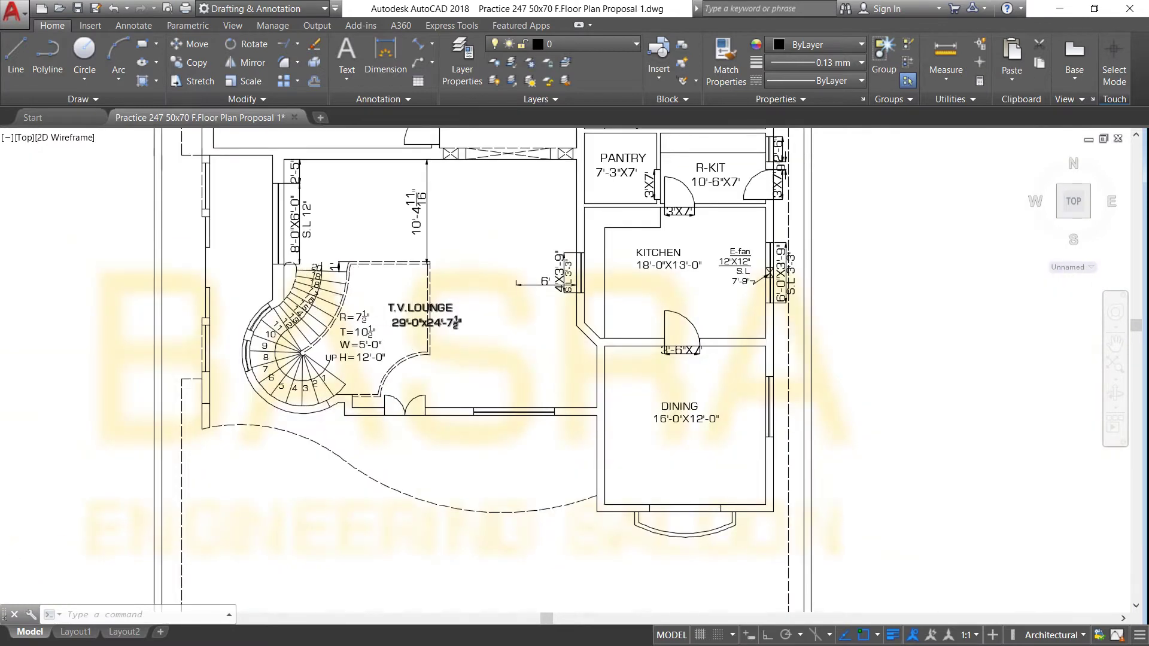
{"action": "scroll", "coordinate": [414, 324], "scroll_direction": "up", "scroll_amount": 2}
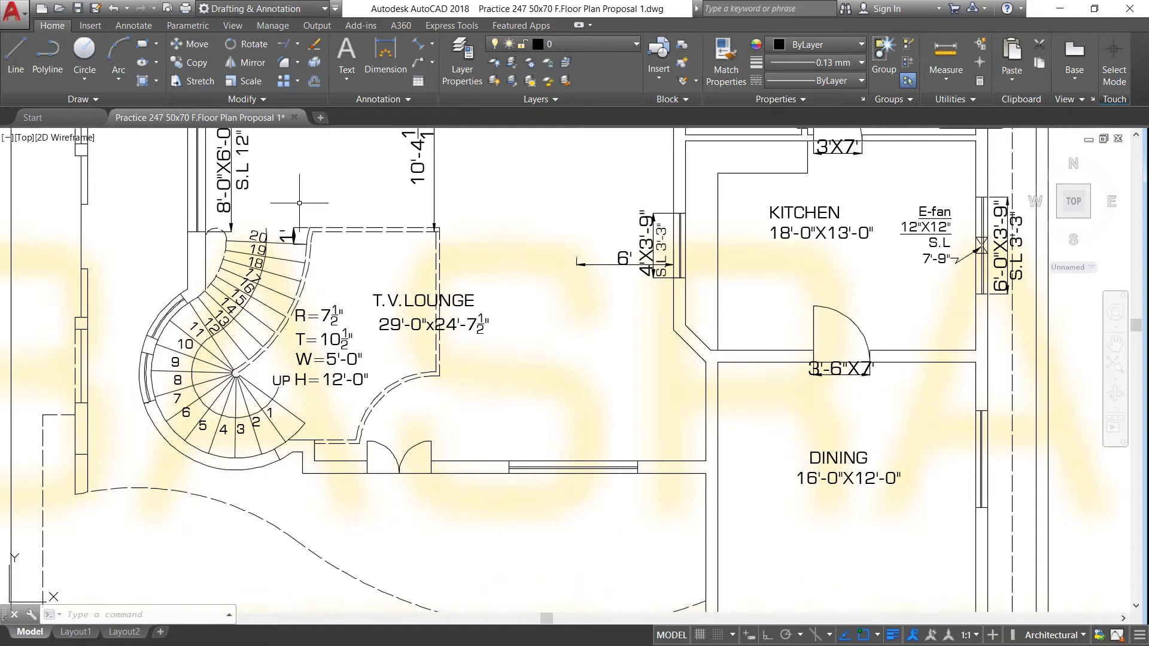
{"action": "scroll", "coordinate": [411, 333], "scroll_direction": "up", "scroll_amount": 2}
{"action": "scroll", "coordinate": [395, 333], "scroll_direction": "up", "scroll_amount": 2}
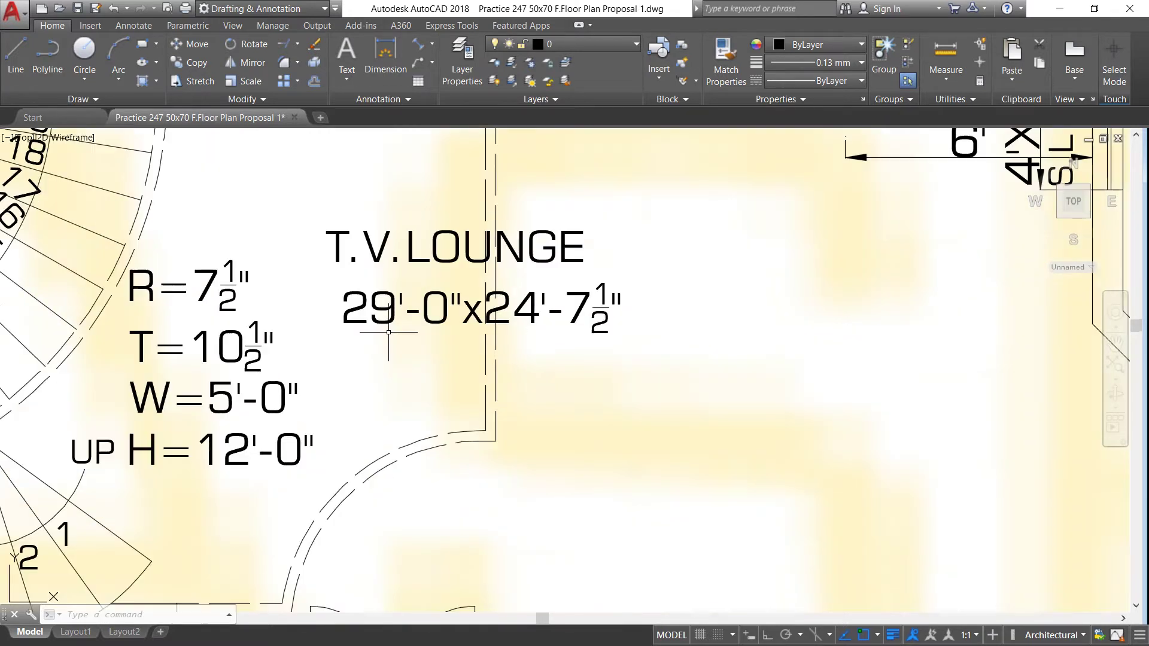
{"action": "scroll", "coordinate": [431, 330], "scroll_direction": "down", "scroll_amount": 5}
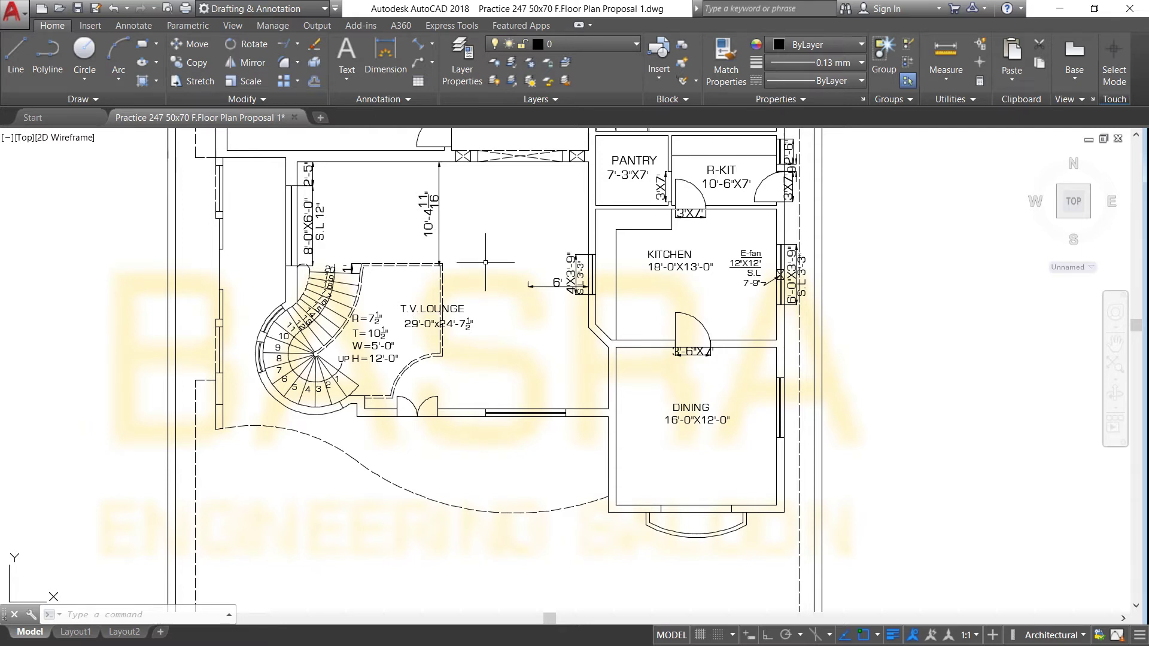
{"action": "scroll", "coordinate": [533, 311], "scroll_direction": "up", "scroll_amount": 1}
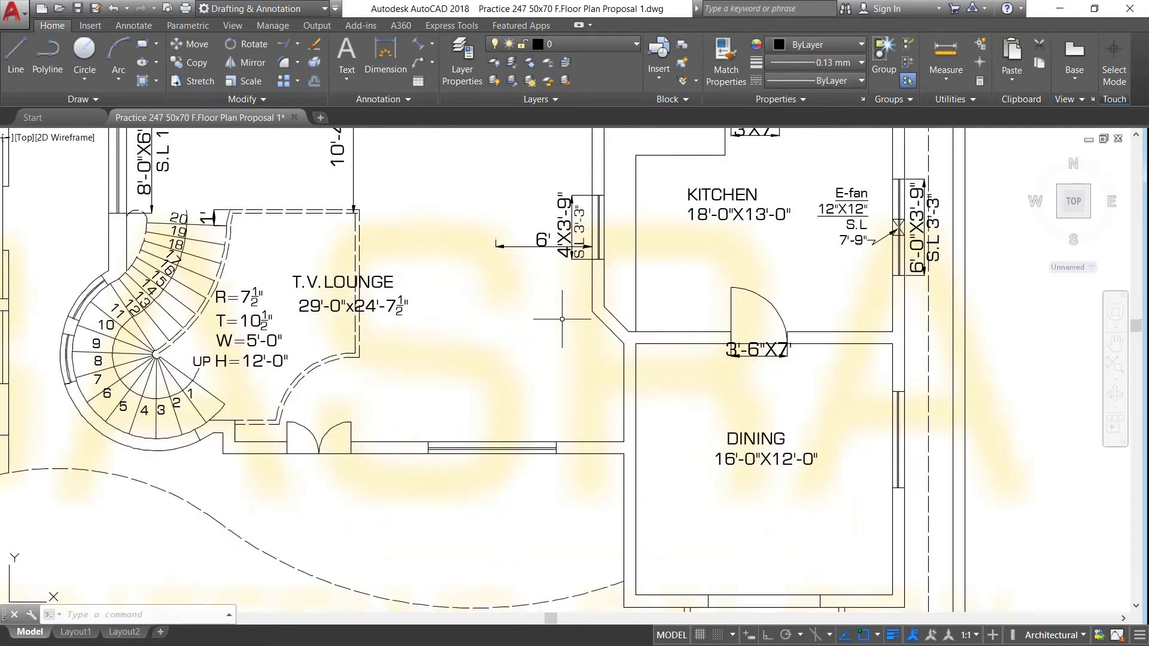
{"action": "scroll", "coordinate": [461, 333], "scroll_direction": "down", "scroll_amount": 1}
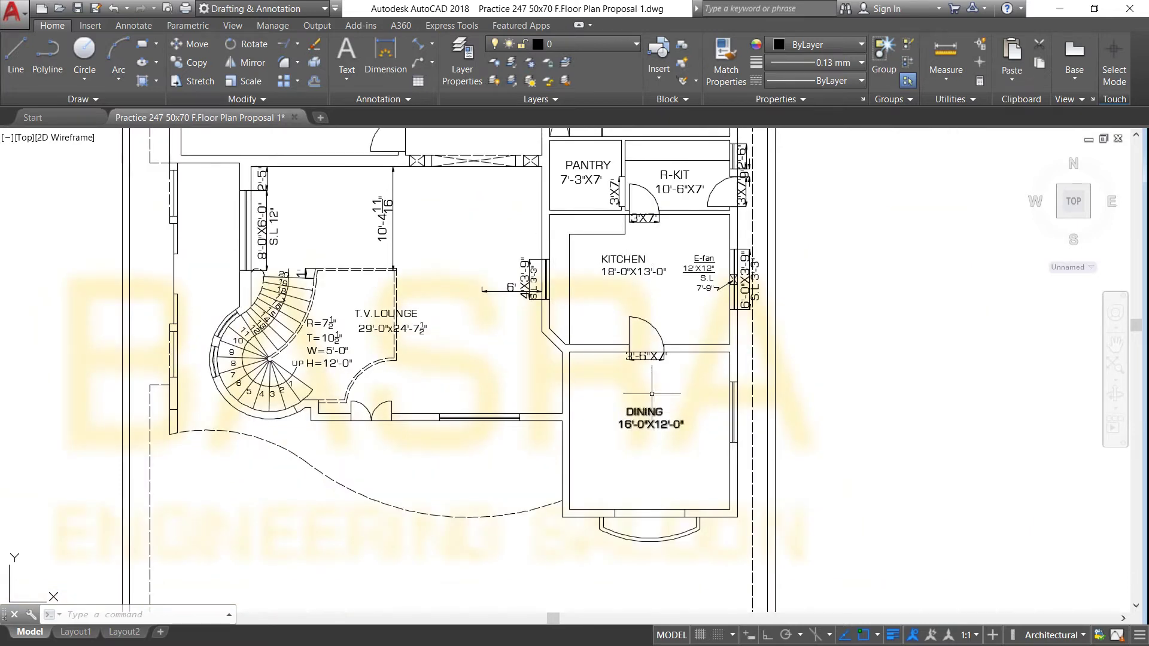
{"action": "scroll", "coordinate": [654, 413], "scroll_direction": "down", "scroll_amount": 2}
{"action": "scroll", "coordinate": [626, 258], "scroll_direction": "up", "scroll_amount": 1}
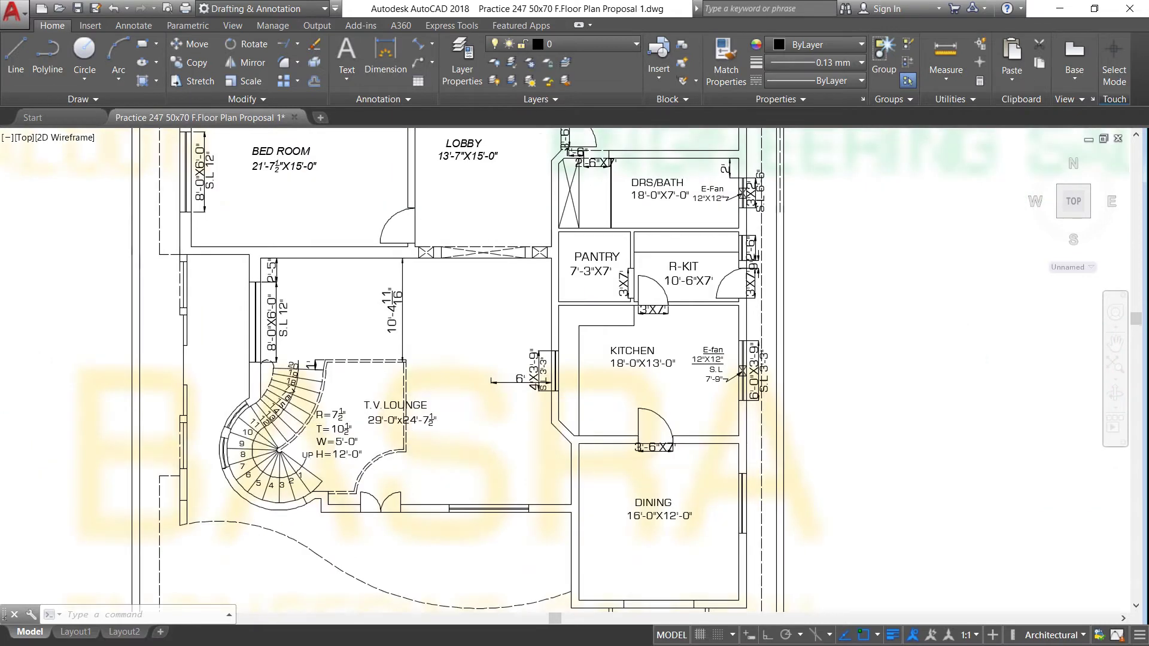
{"action": "scroll", "coordinate": [625, 257], "scroll_direction": "up", "scroll_amount": 4}
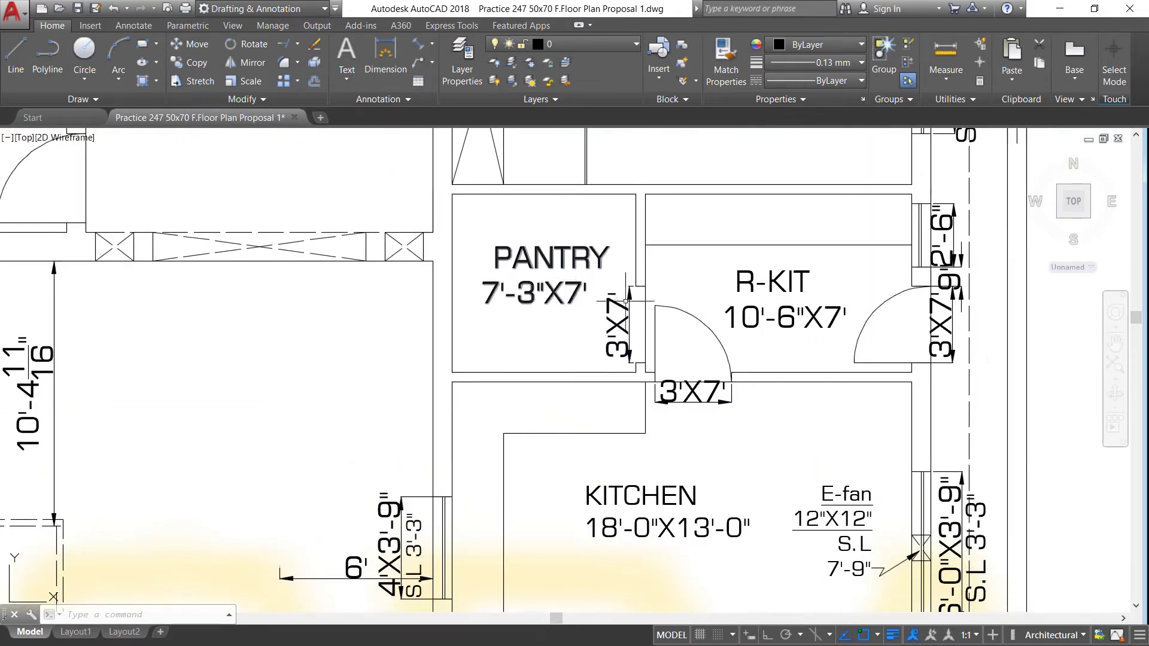
{"action": "scroll", "coordinate": [626, 300], "scroll_direction": "down", "scroll_amount": 2}
{"action": "scroll", "coordinate": [526, 299], "scroll_direction": "up", "scroll_amount": 2}
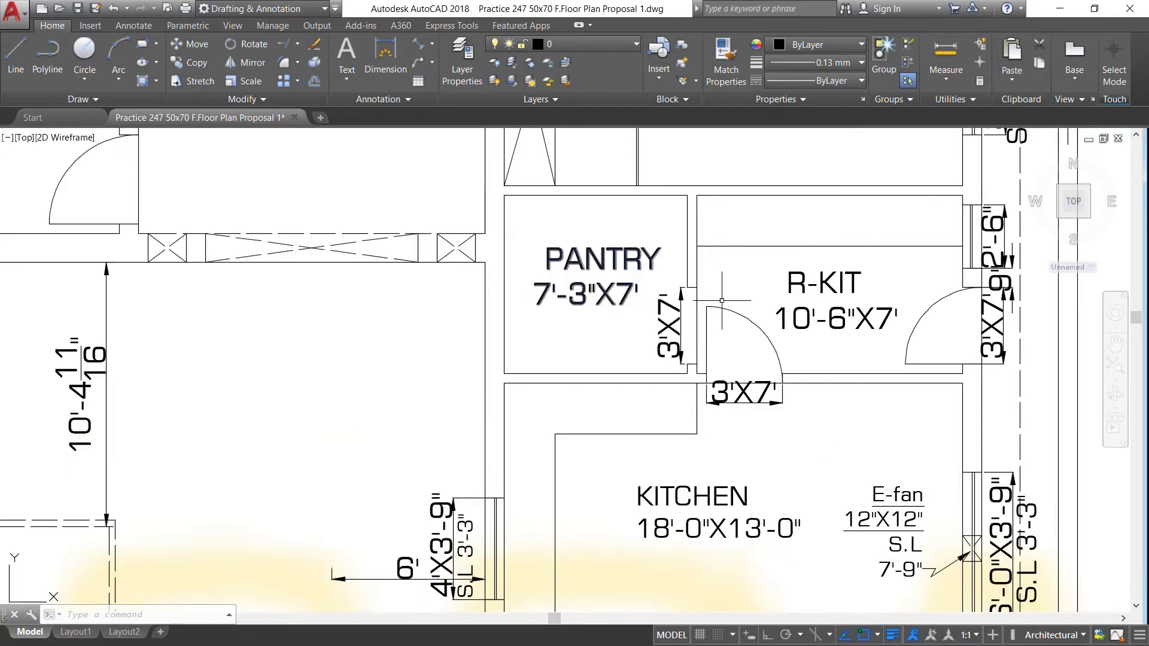
{"action": "scroll", "coordinate": [673, 301], "scroll_direction": "down", "scroll_amount": 4}
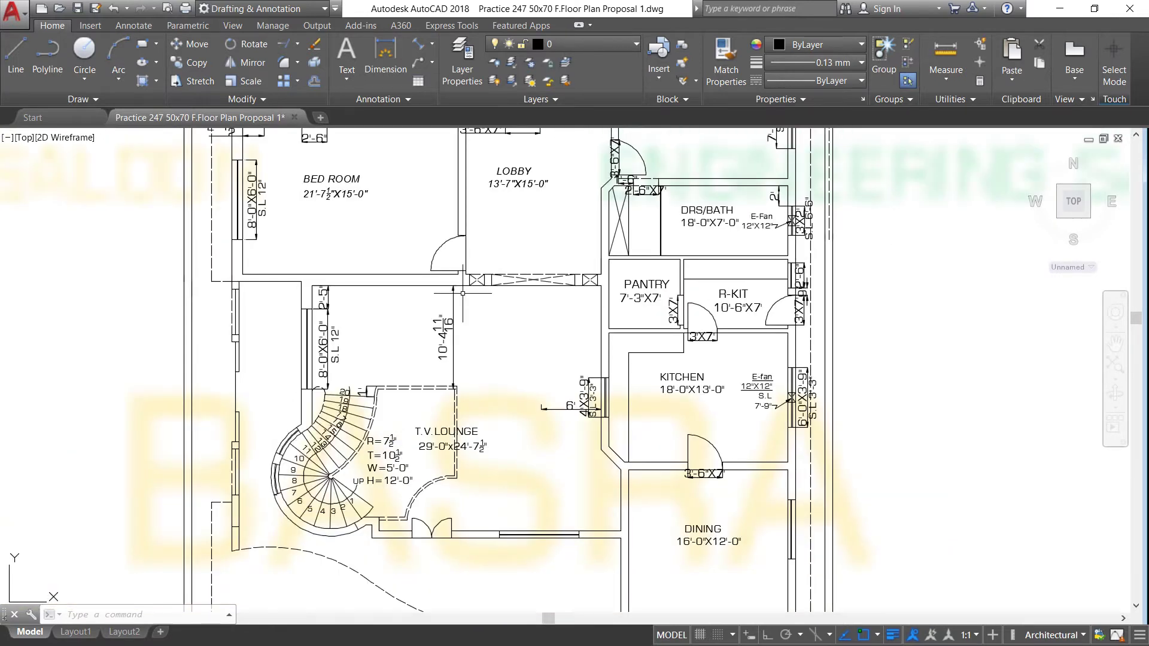
{"action": "scroll", "coordinate": [545, 266], "scroll_direction": "down", "scroll_amount": 2}
{"action": "scroll", "coordinate": [547, 196], "scroll_direction": "up", "scroll_amount": 2}
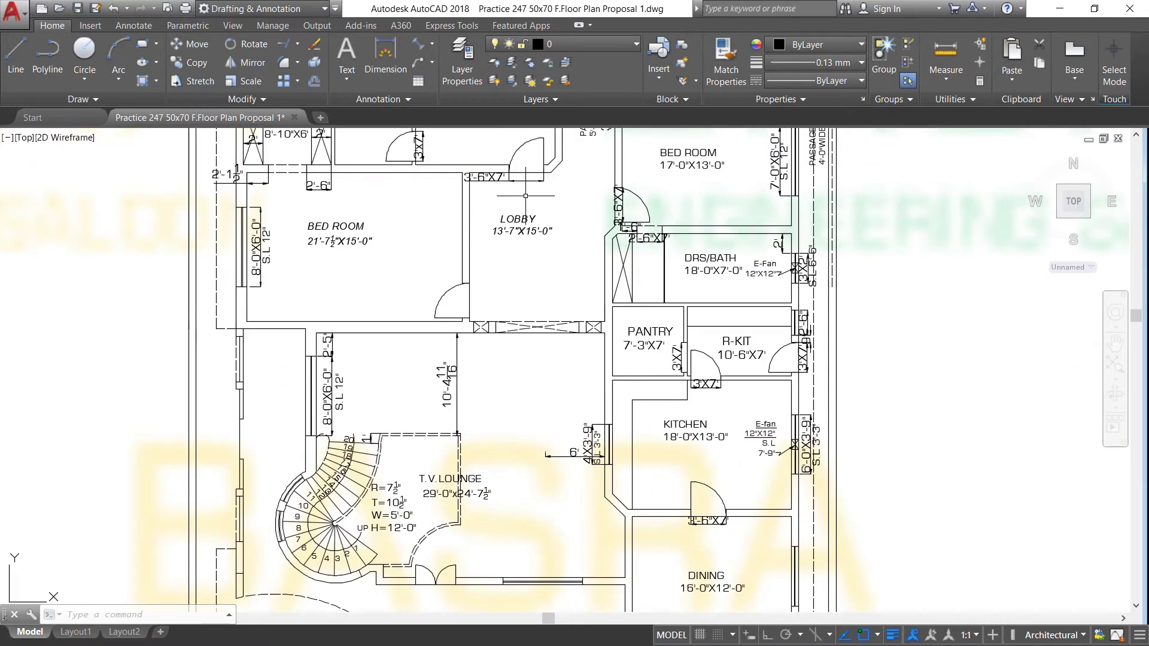
{"action": "scroll", "coordinate": [337, 234], "scroll_direction": "down", "scroll_amount": 2}
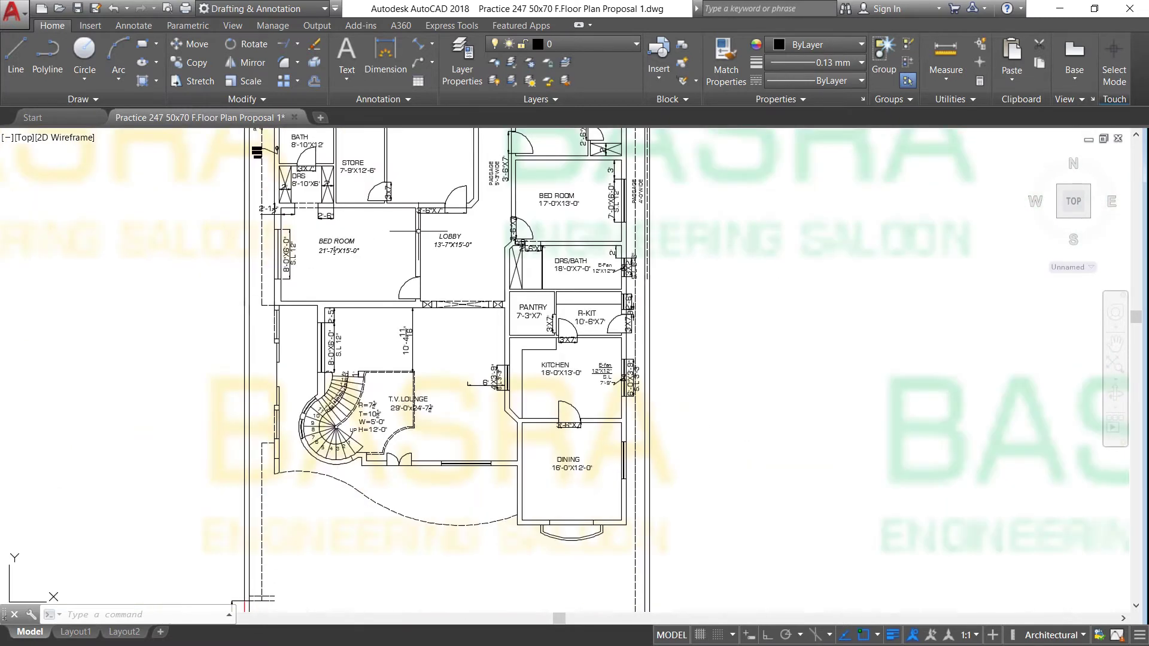
{"action": "scroll", "coordinate": [492, 225], "scroll_direction": "up", "scroll_amount": 2}
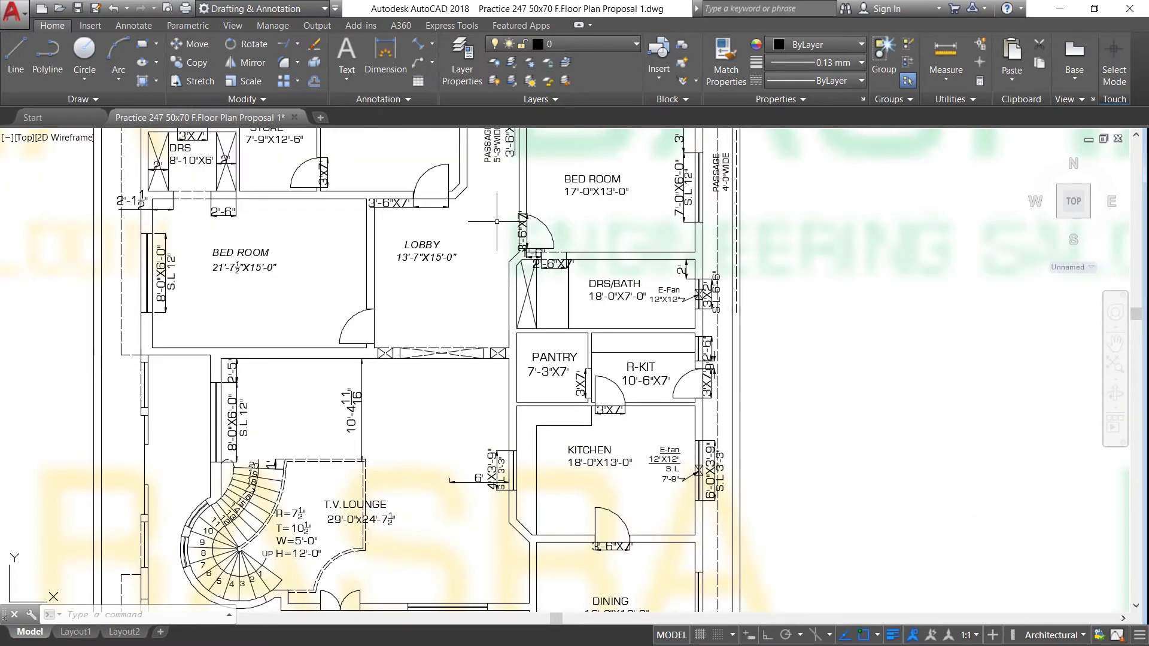
{"action": "scroll", "coordinate": [374, 239], "scroll_direction": "down", "scroll_amount": 2}
{"action": "scroll", "coordinate": [246, 185], "scroll_direction": "up", "scroll_amount": 2}
{"action": "scroll", "coordinate": [257, 204], "scroll_direction": "up", "scroll_amount": 2}
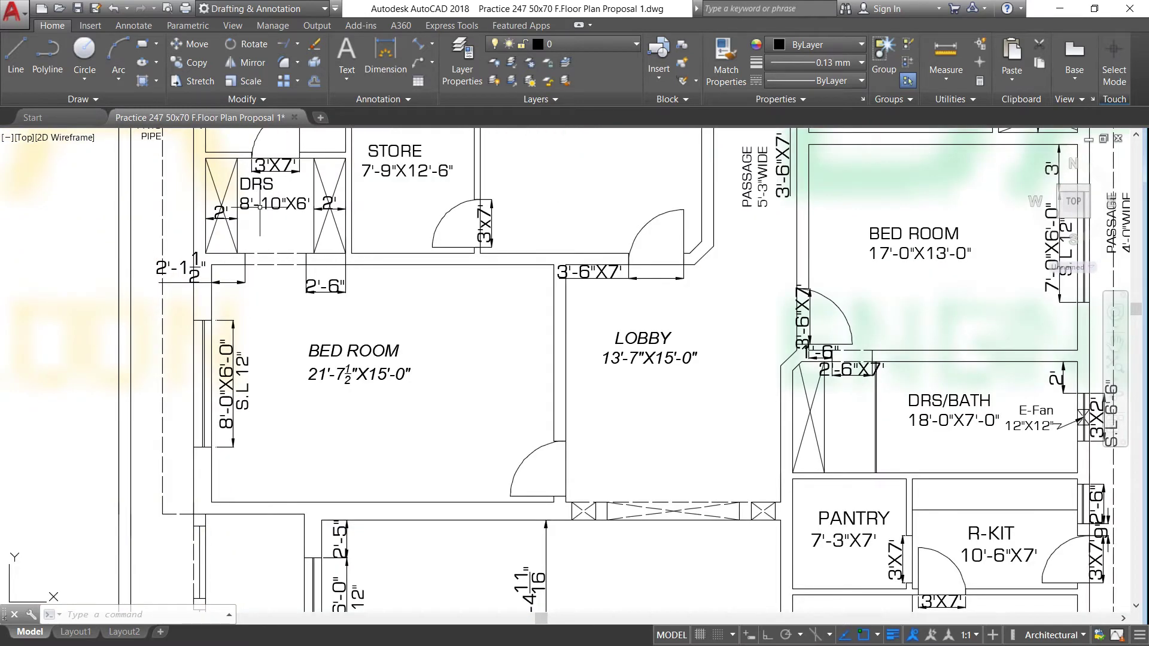
{"action": "scroll", "coordinate": [263, 259], "scroll_direction": "down", "scroll_amount": 1}
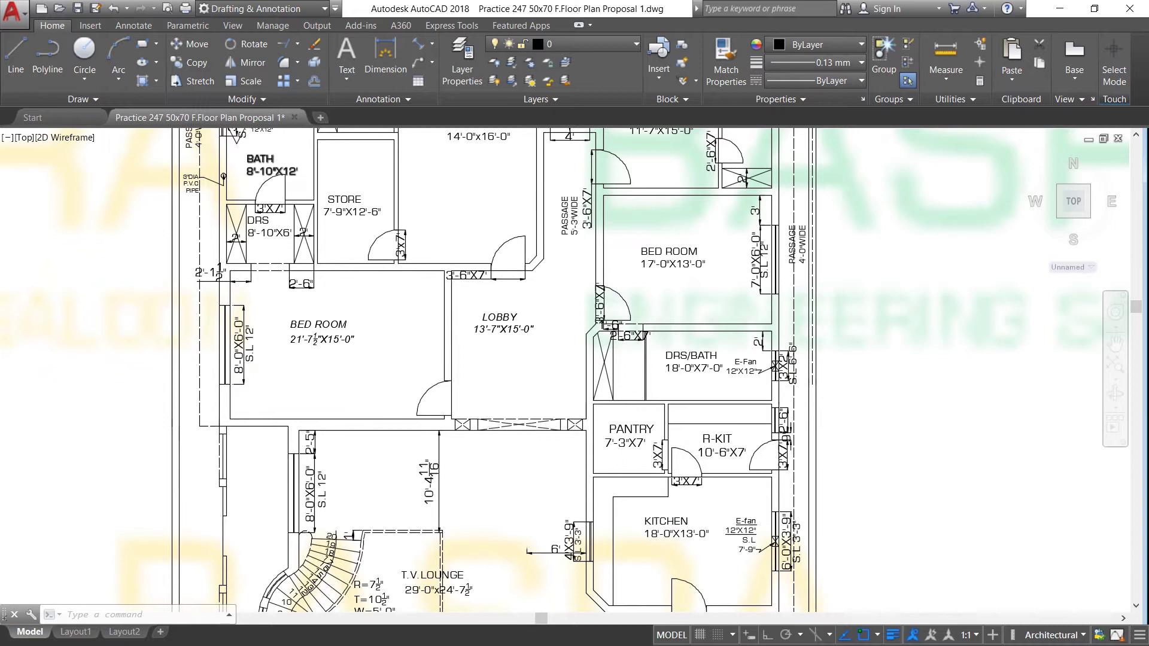
{"action": "scroll", "coordinate": [259, 167], "scroll_direction": "up", "scroll_amount": 3}
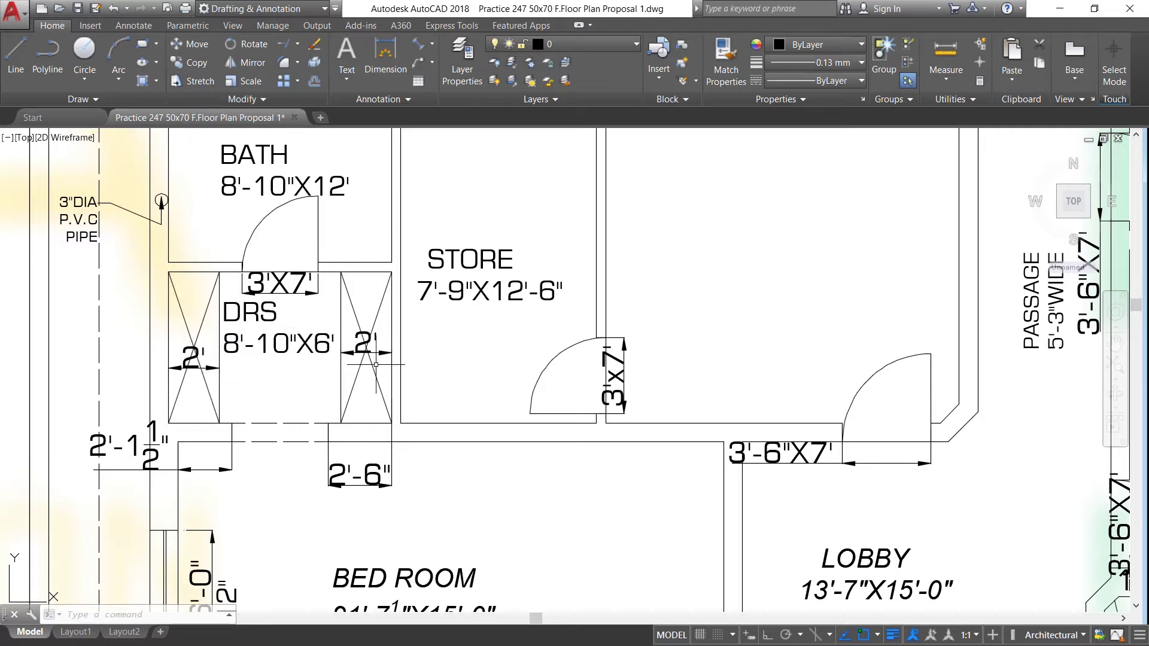
{"action": "scroll", "coordinate": [362, 357], "scroll_direction": "down", "scroll_amount": 4}
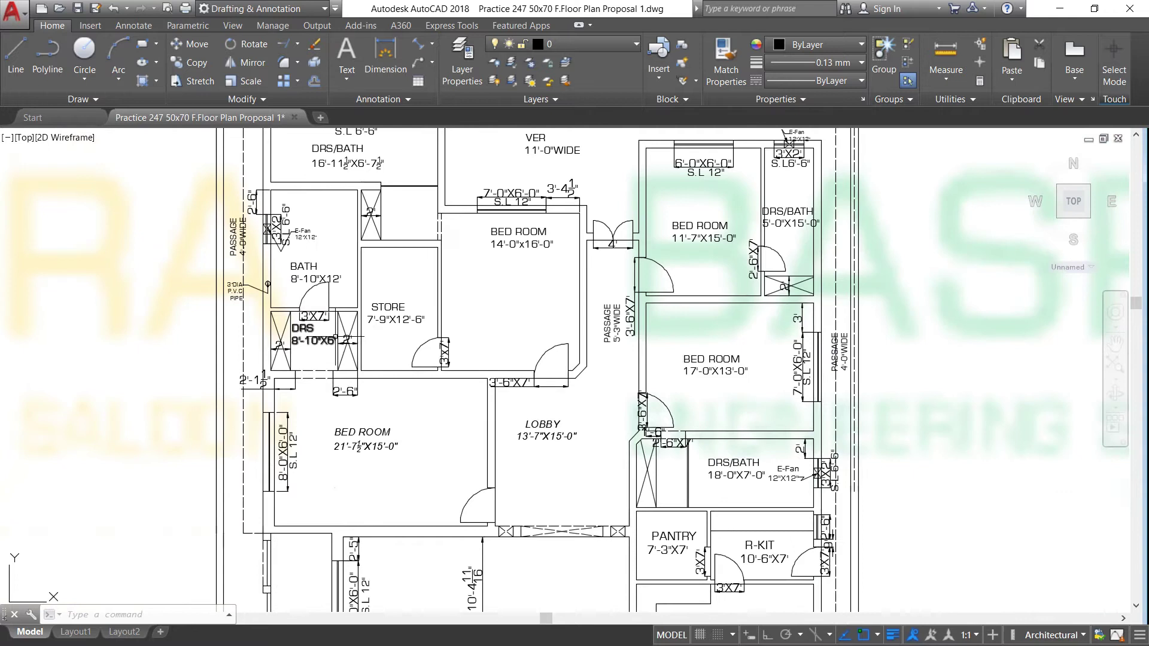
{"action": "scroll", "coordinate": [331, 374], "scroll_direction": "up", "scroll_amount": 2}
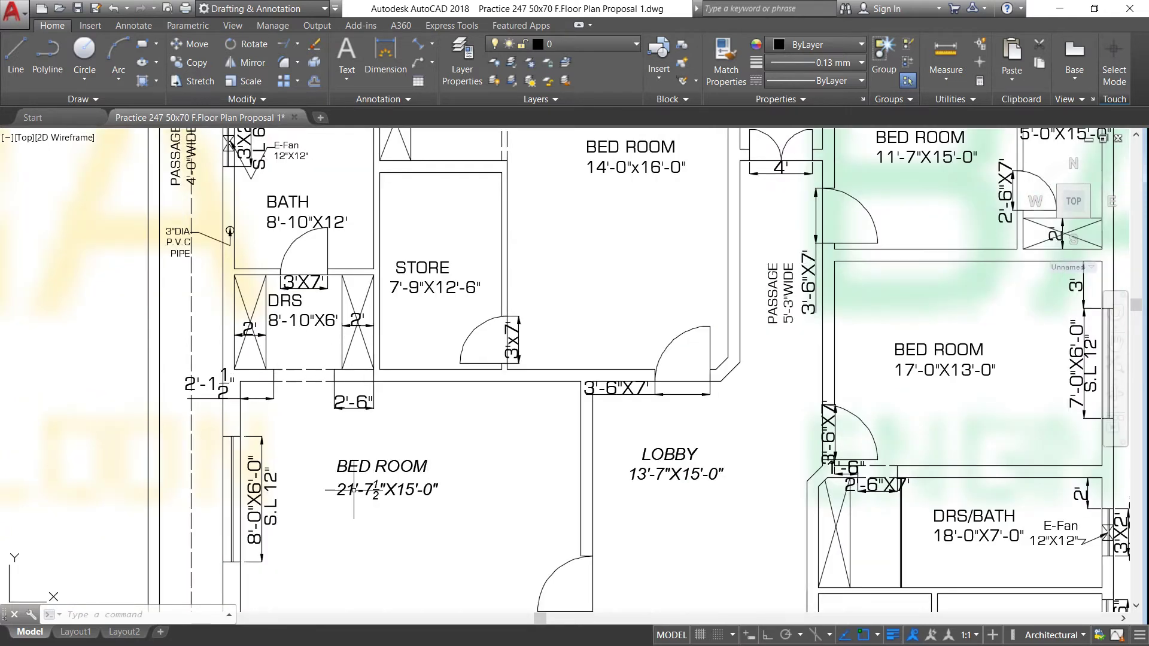
{"action": "scroll", "coordinate": [255, 378], "scroll_direction": "down", "scroll_amount": 2}
{"action": "scroll", "coordinate": [281, 371], "scroll_direction": "down", "scroll_amount": 2}
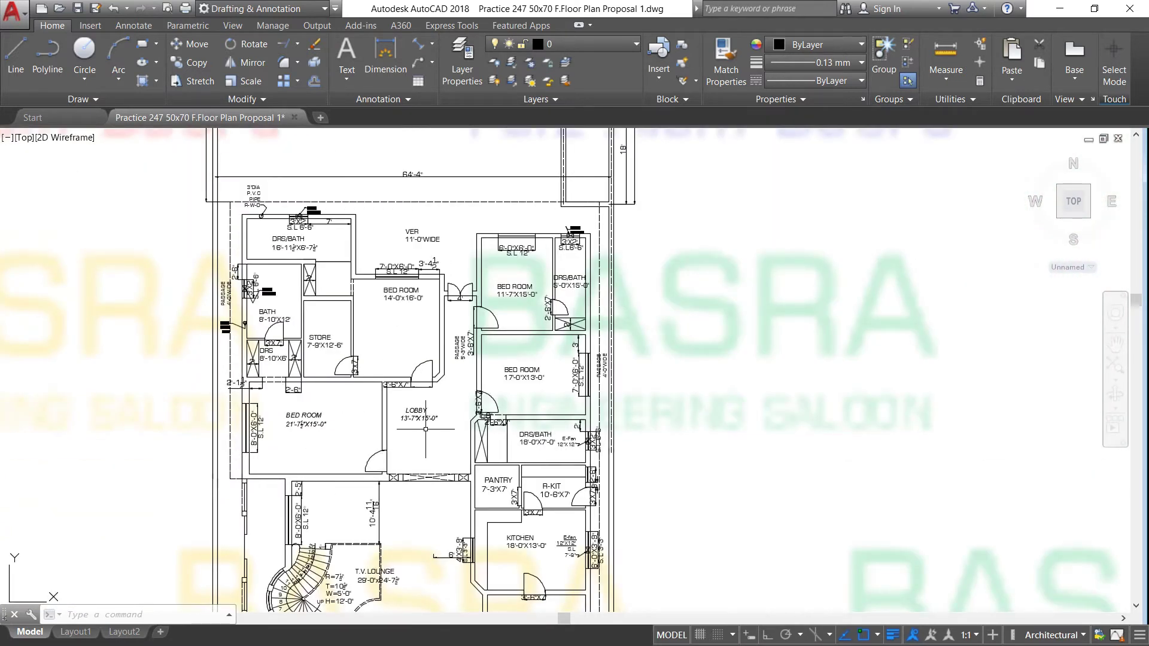
{"action": "scroll", "coordinate": [425, 353], "scroll_direction": "up", "scroll_amount": 2}
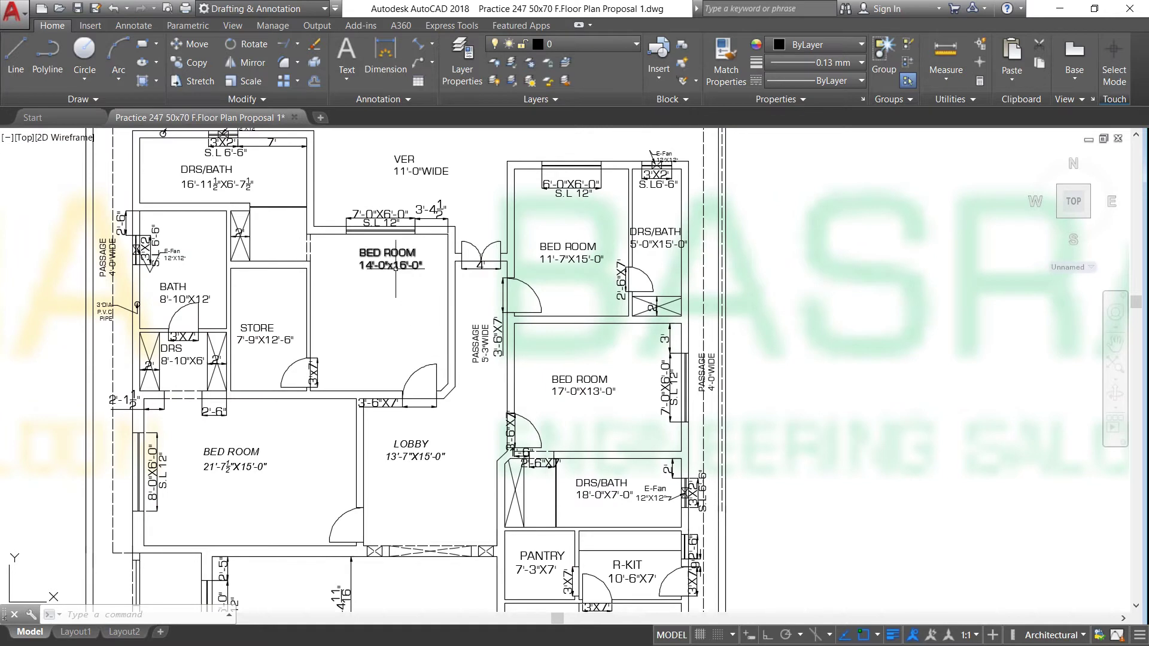
{"action": "scroll", "coordinate": [291, 354], "scroll_direction": "up", "scroll_amount": 2}
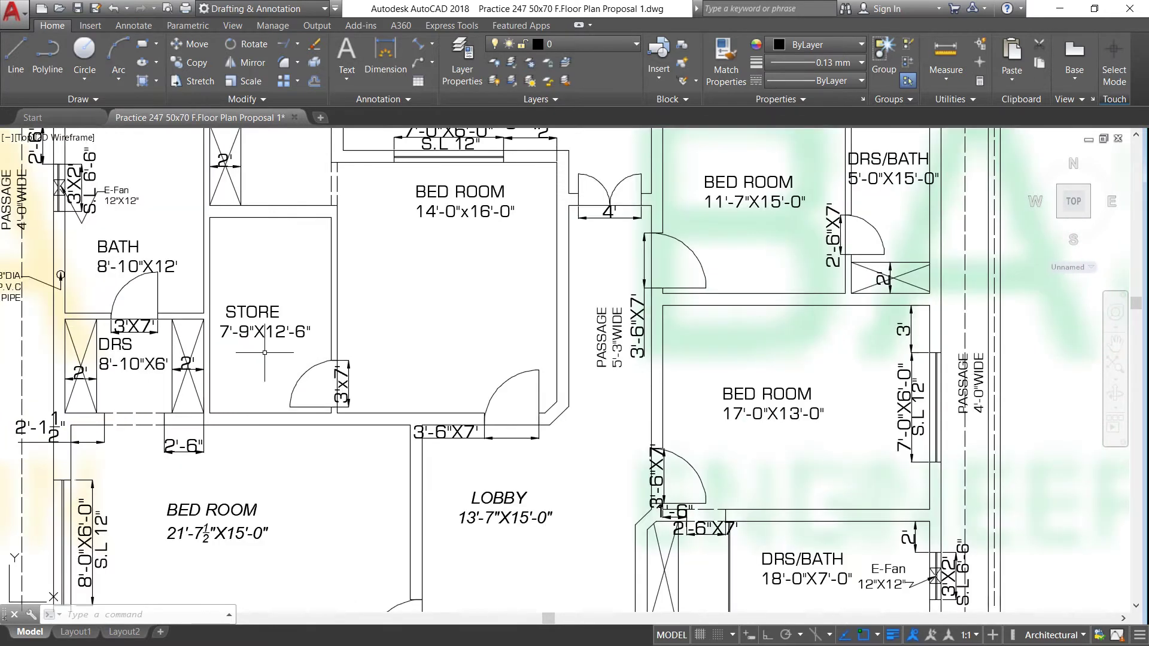
{"action": "scroll", "coordinate": [288, 364], "scroll_direction": "down", "scroll_amount": 2}
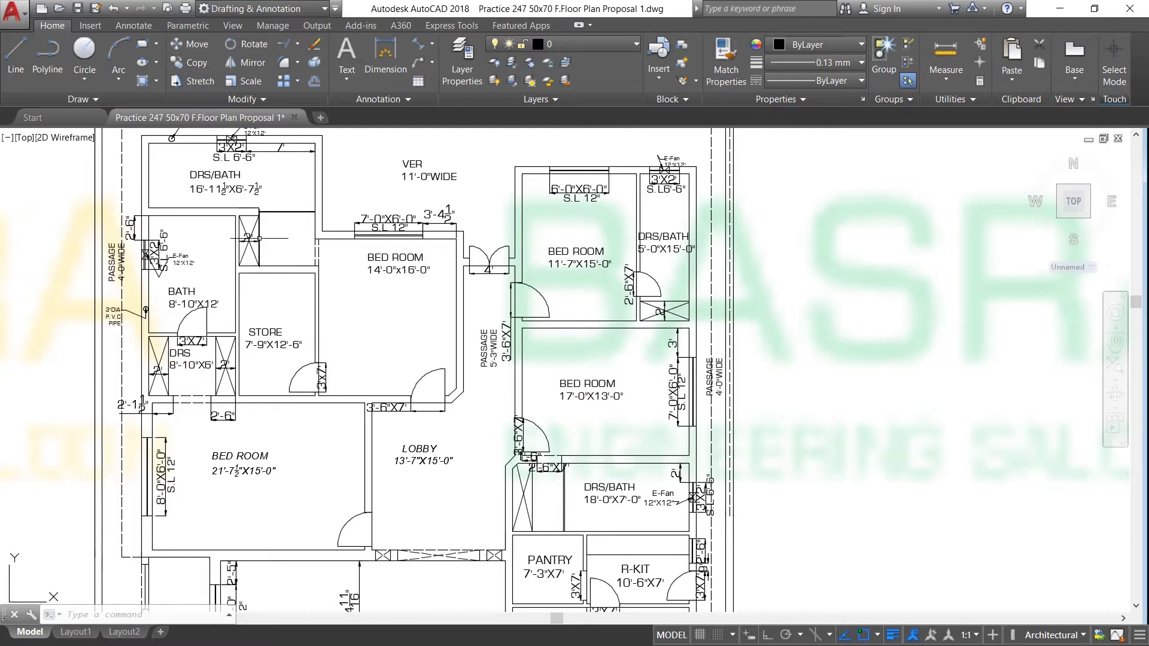
{"action": "scroll", "coordinate": [251, 253], "scroll_direction": "up", "scroll_amount": 3}
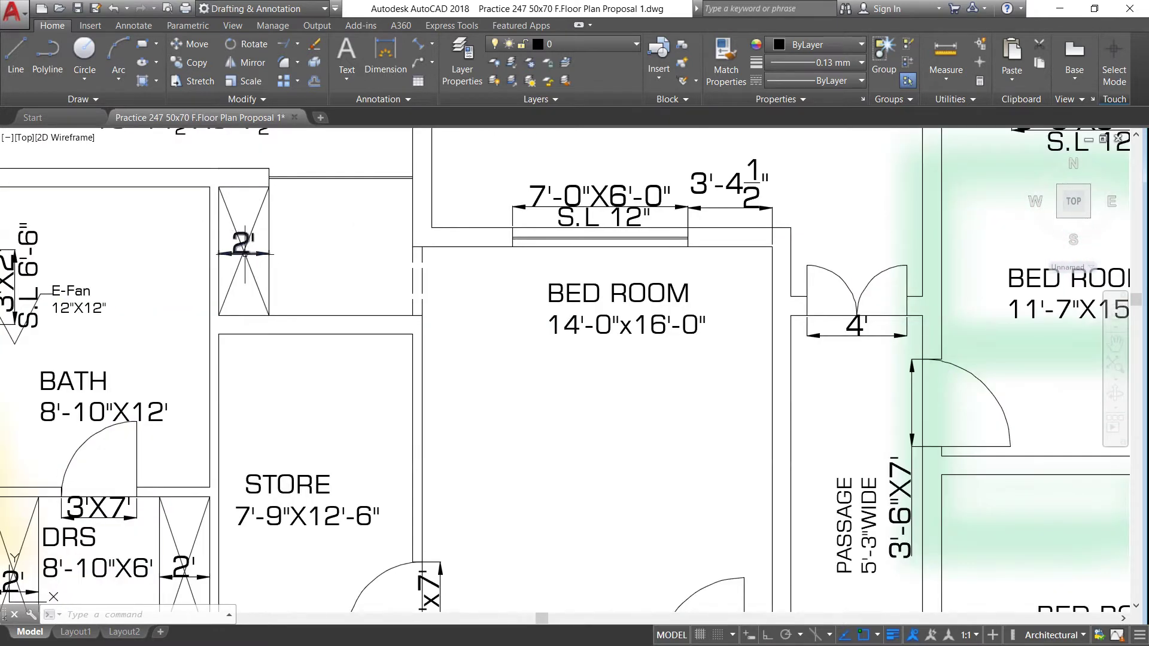
{"action": "scroll", "coordinate": [326, 293], "scroll_direction": "down", "scroll_amount": 3}
{"action": "scroll", "coordinate": [291, 229], "scroll_direction": "up", "scroll_amount": 1}
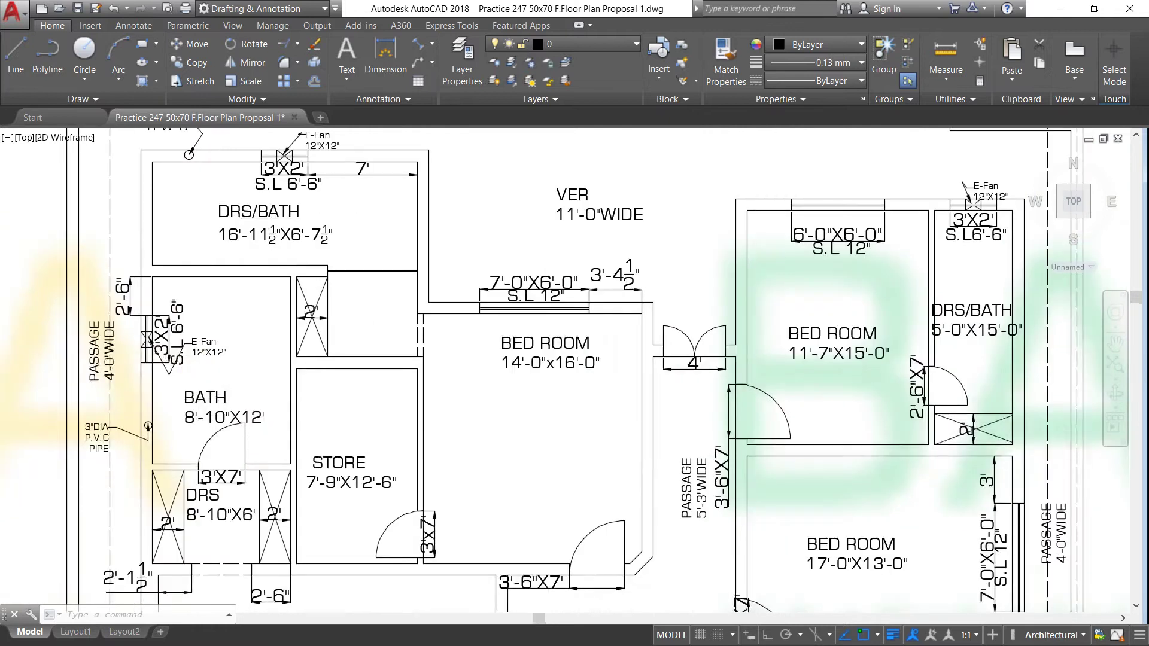
{"action": "scroll", "coordinate": [291, 228], "scroll_direction": "up", "scroll_amount": 2}
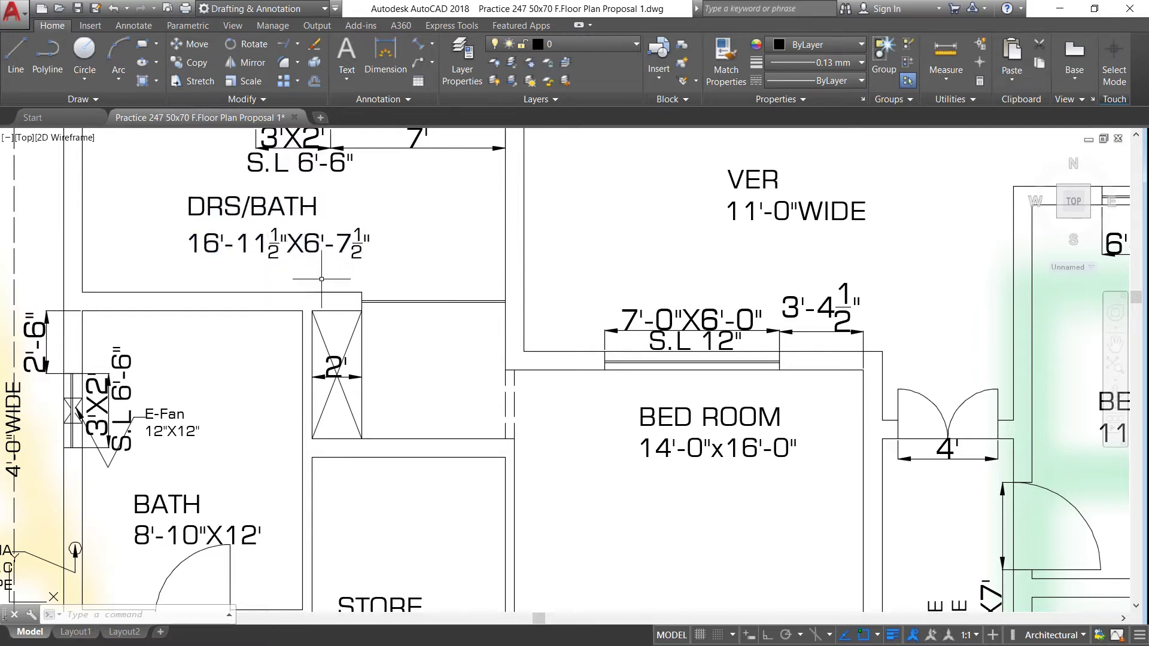
{"action": "scroll", "coordinate": [360, 251], "scroll_direction": "down", "scroll_amount": 1}
{"action": "scroll", "coordinate": [333, 238], "scroll_direction": "down", "scroll_amount": 2}
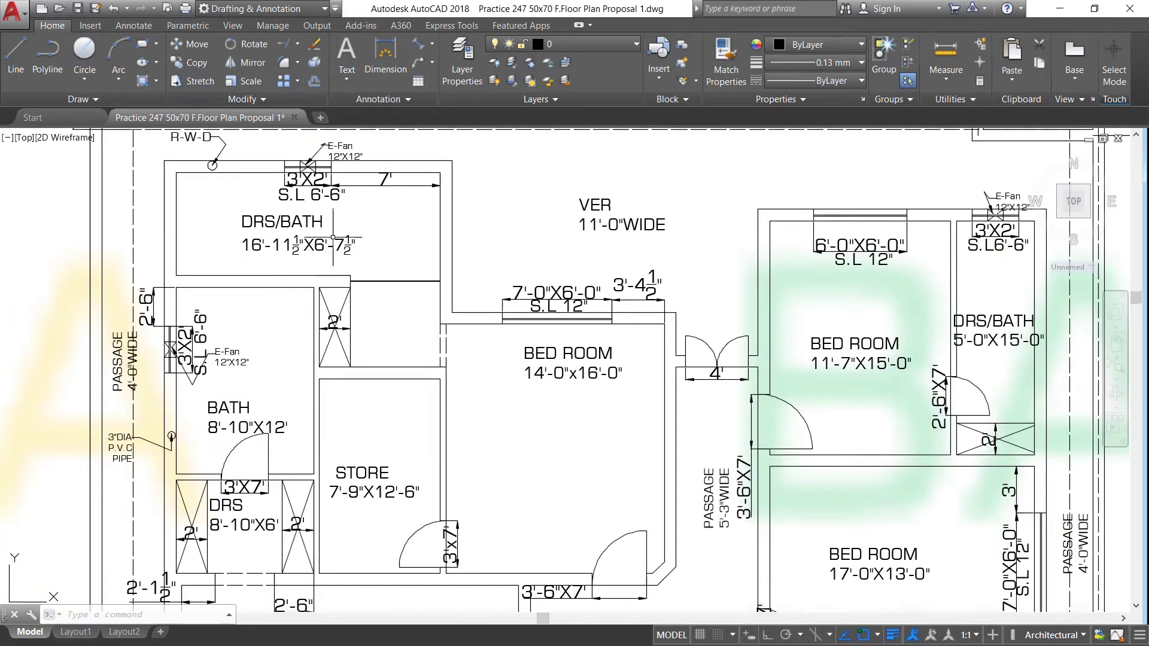
{"action": "middle_click_drag", "start_coordinate": [348, 187], "coordinate": [340, 188]}
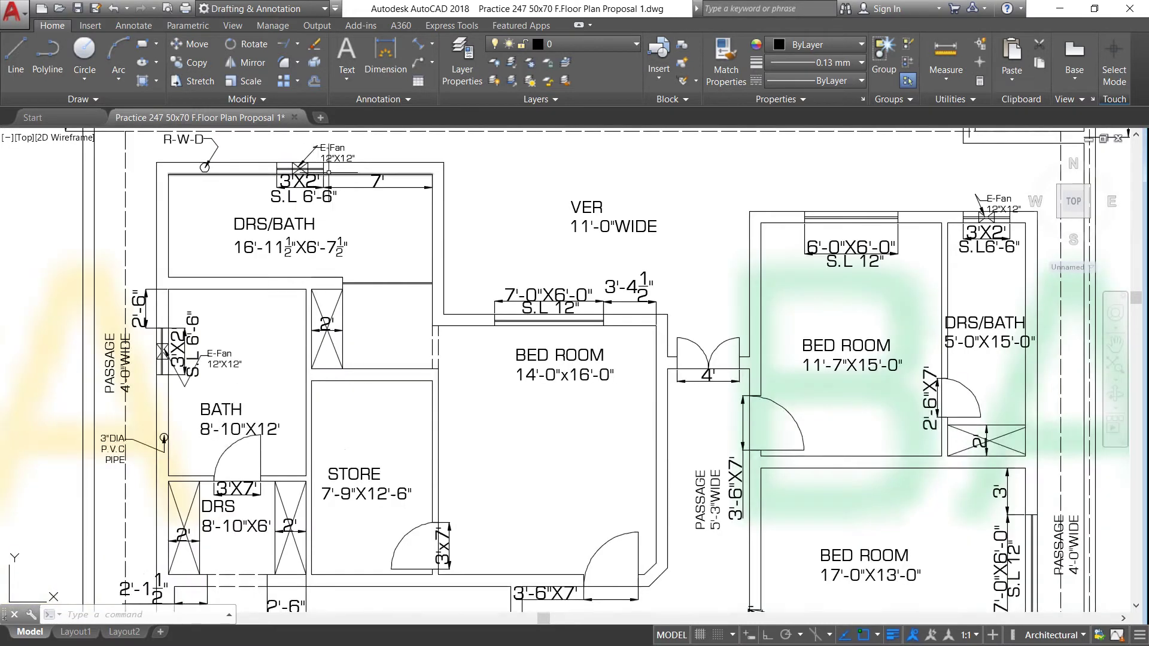
{"action": "scroll", "coordinate": [321, 193], "scroll_direction": "down", "scroll_amount": 1}
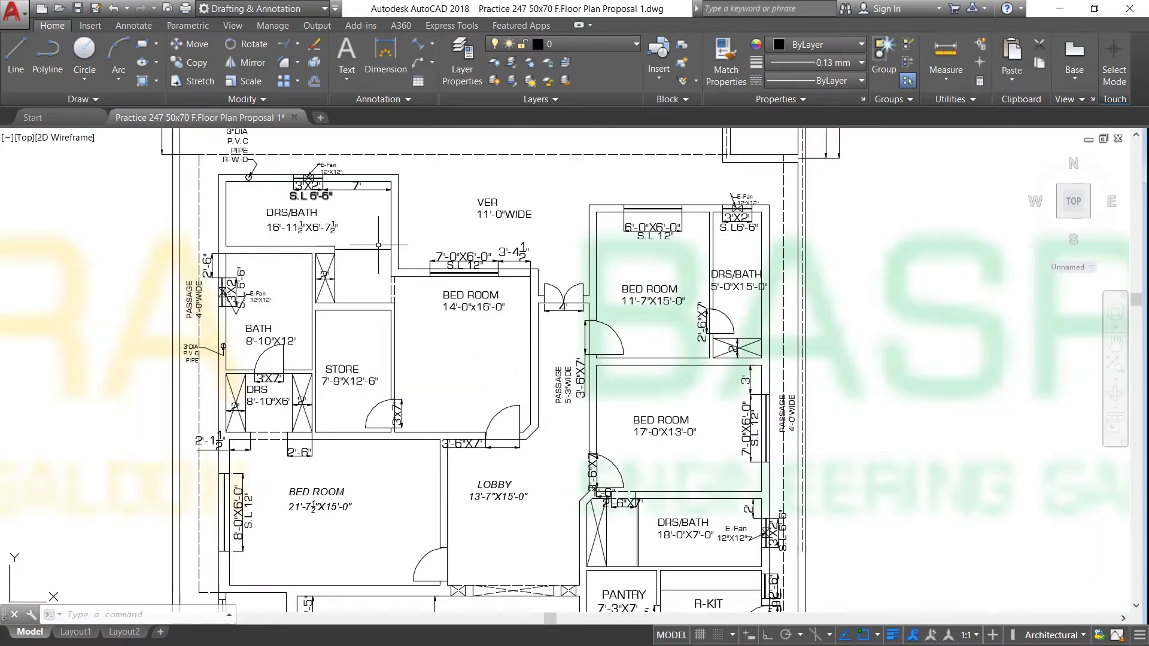
{"action": "scroll", "coordinate": [468, 374], "scroll_direction": "down", "scroll_amount": 1}
{"action": "scroll", "coordinate": [518, 410], "scroll_direction": "up", "scroll_amount": 1}
{"action": "scroll", "coordinate": [561, 402], "scroll_direction": "up", "scroll_amount": 1}
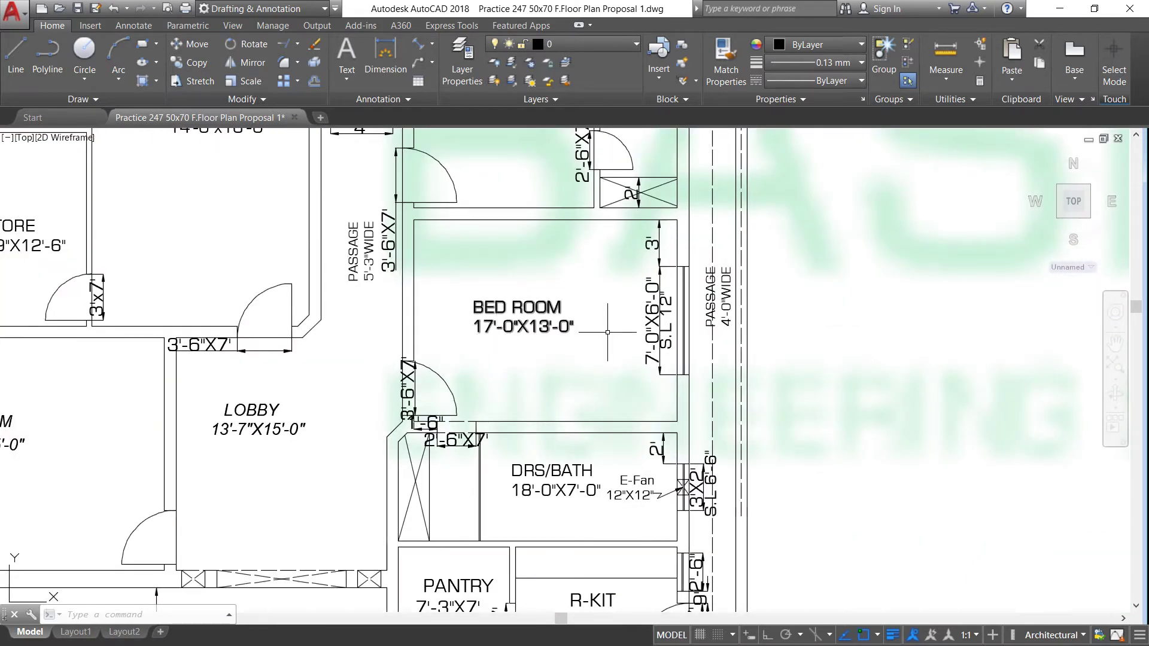
{"action": "scroll", "coordinate": [554, 368], "scroll_direction": "down", "scroll_amount": 1}
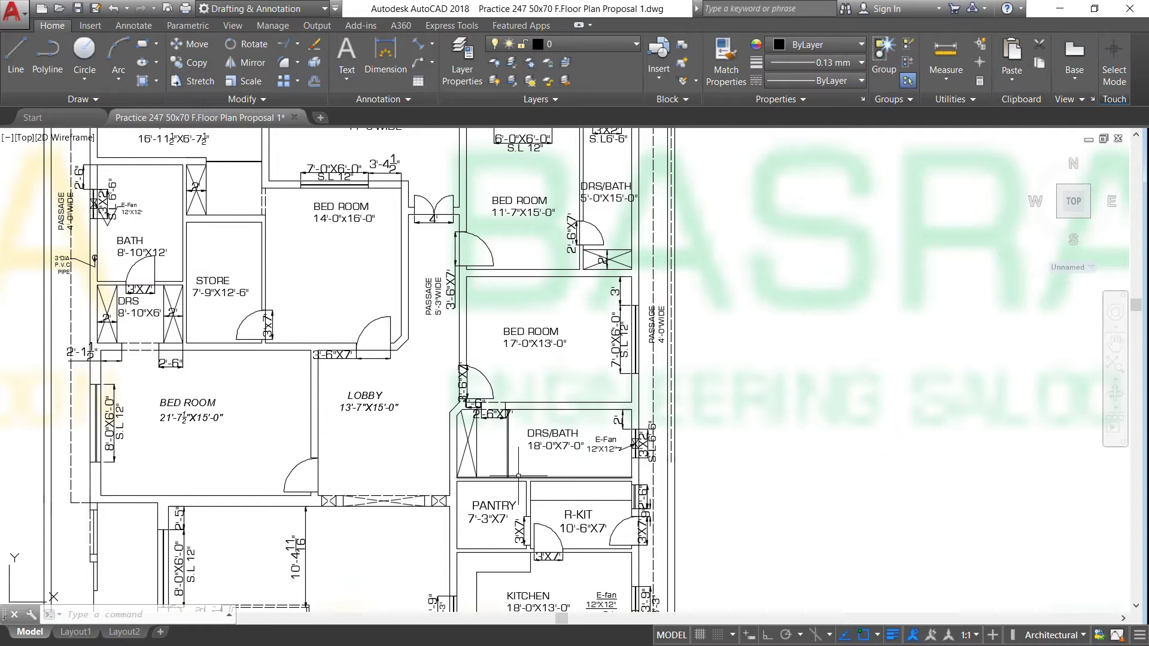
{"action": "scroll", "coordinate": [518, 476], "scroll_direction": "up", "scroll_amount": 2}
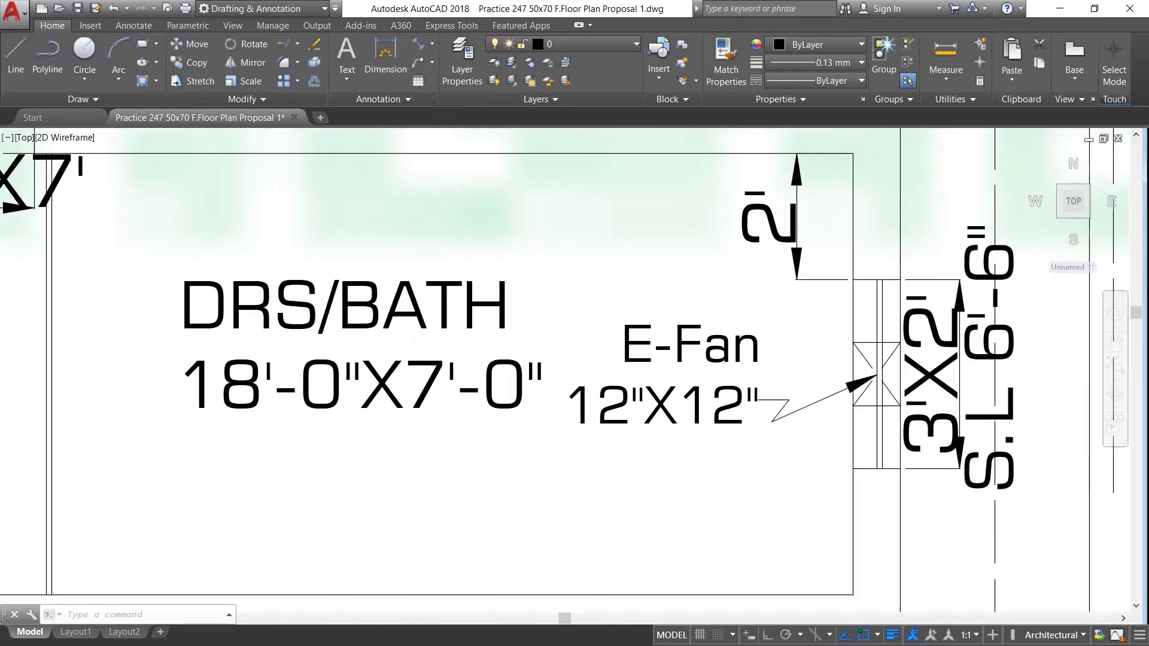
{"action": "scroll", "coordinate": [873, 409], "scroll_direction": "up", "scroll_amount": 2}
{"action": "scroll", "coordinate": [550, 332], "scroll_direction": "down", "scroll_amount": 2}
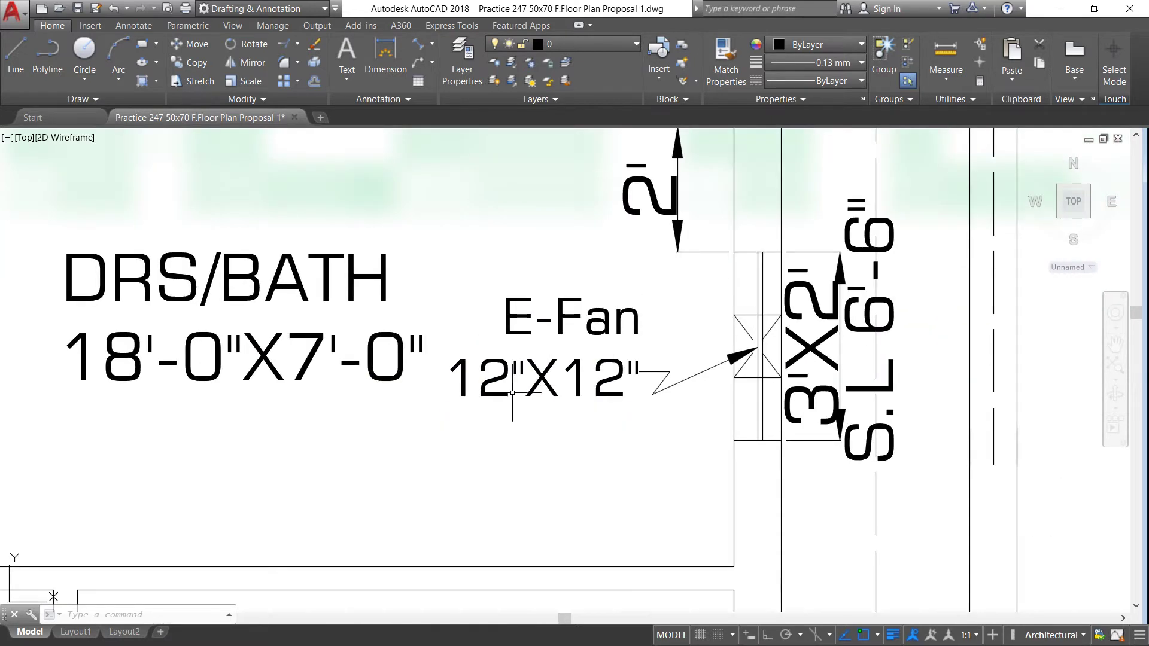
{"action": "scroll", "coordinate": [590, 390], "scroll_direction": "down", "scroll_amount": 1}
{"action": "scroll", "coordinate": [748, 383], "scroll_direction": "down", "scroll_amount": 1}
{"action": "scroll", "coordinate": [729, 378], "scroll_direction": "up", "scroll_amount": 2}
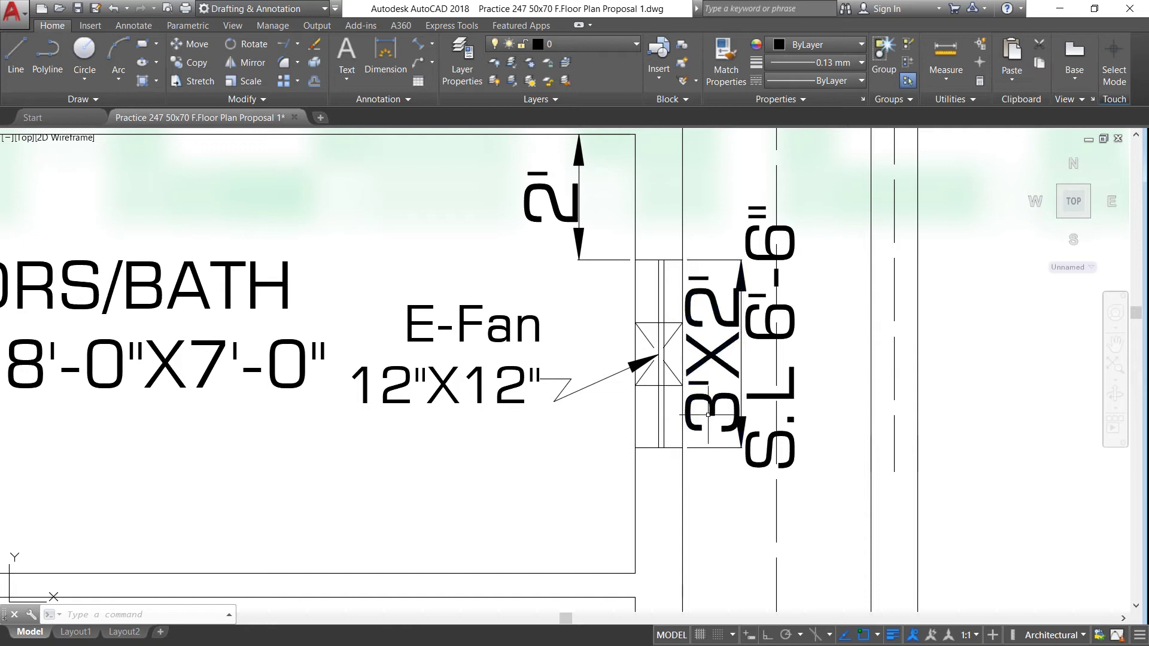
{"action": "scroll", "coordinate": [712, 347], "scroll_direction": "down", "scroll_amount": 1}
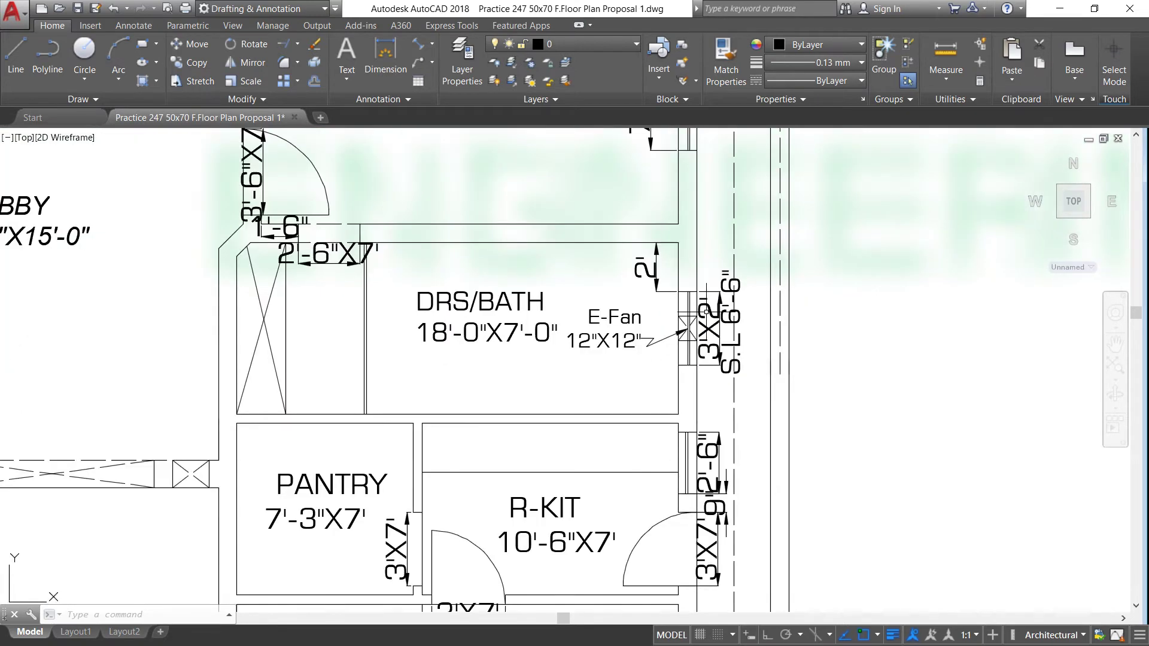
{"action": "scroll", "coordinate": [709, 335], "scroll_direction": "down", "scroll_amount": 1}
{"action": "scroll", "coordinate": [706, 419], "scroll_direction": "up", "scroll_amount": 1}
{"action": "scroll", "coordinate": [708, 469], "scroll_direction": "up", "scroll_amount": 1}
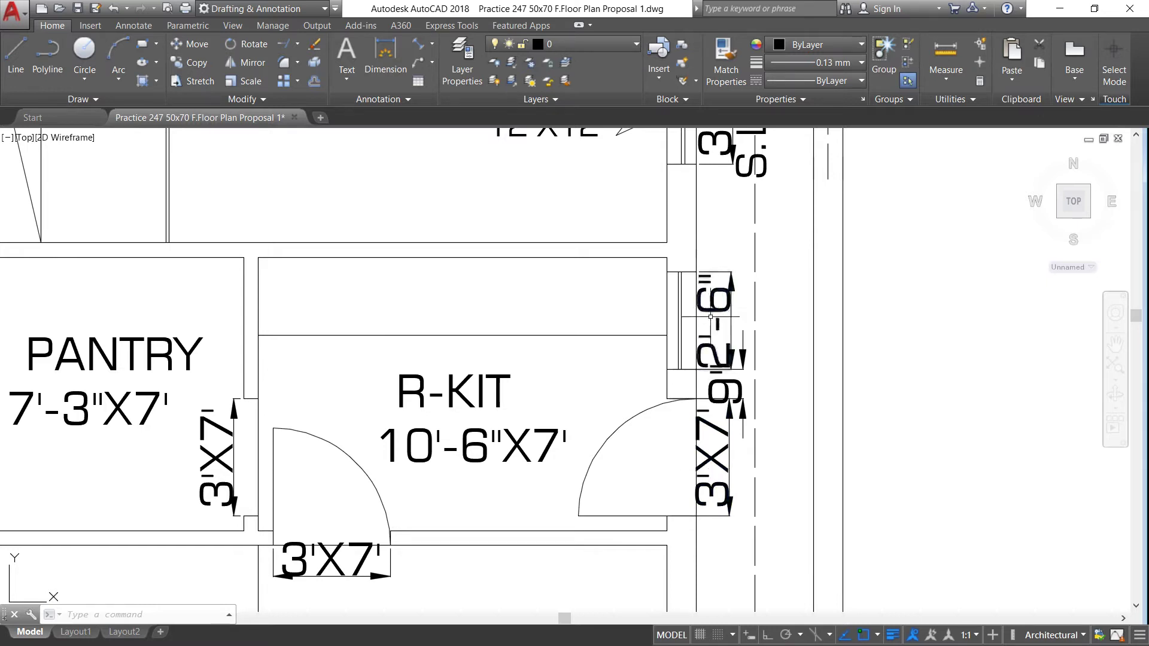
{"action": "scroll", "coordinate": [706, 317], "scroll_direction": "down", "scroll_amount": 1}
{"action": "scroll", "coordinate": [493, 420], "scroll_direction": "down", "scroll_amount": 3}
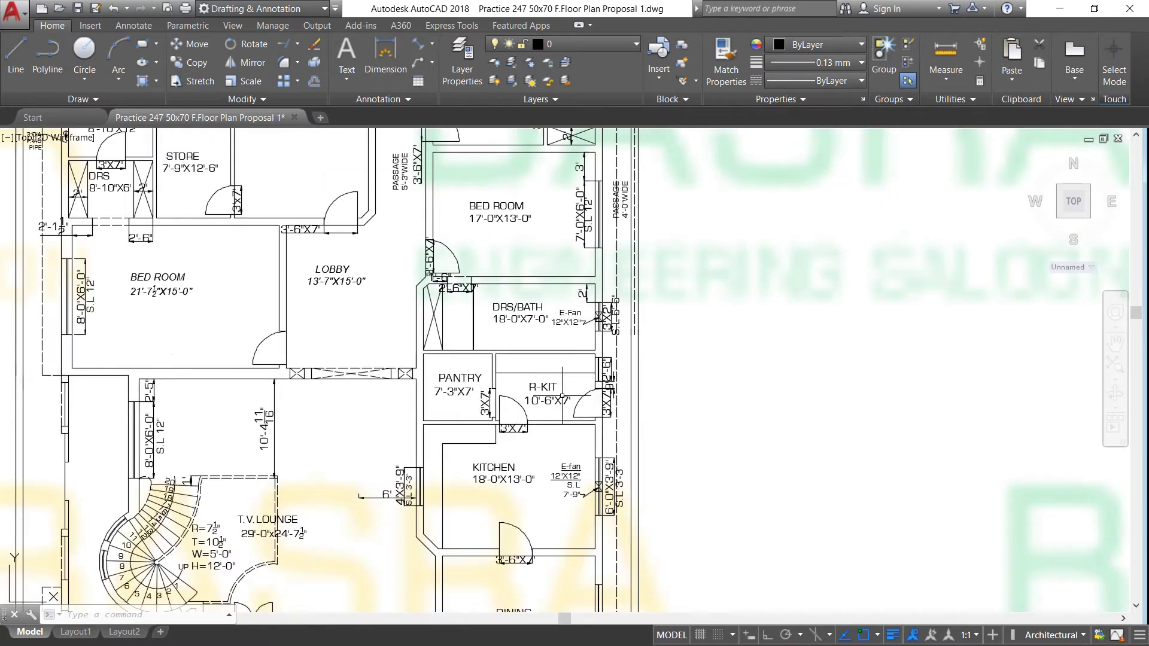
{"action": "scroll", "coordinate": [532, 362], "scroll_direction": "down", "scroll_amount": 1}
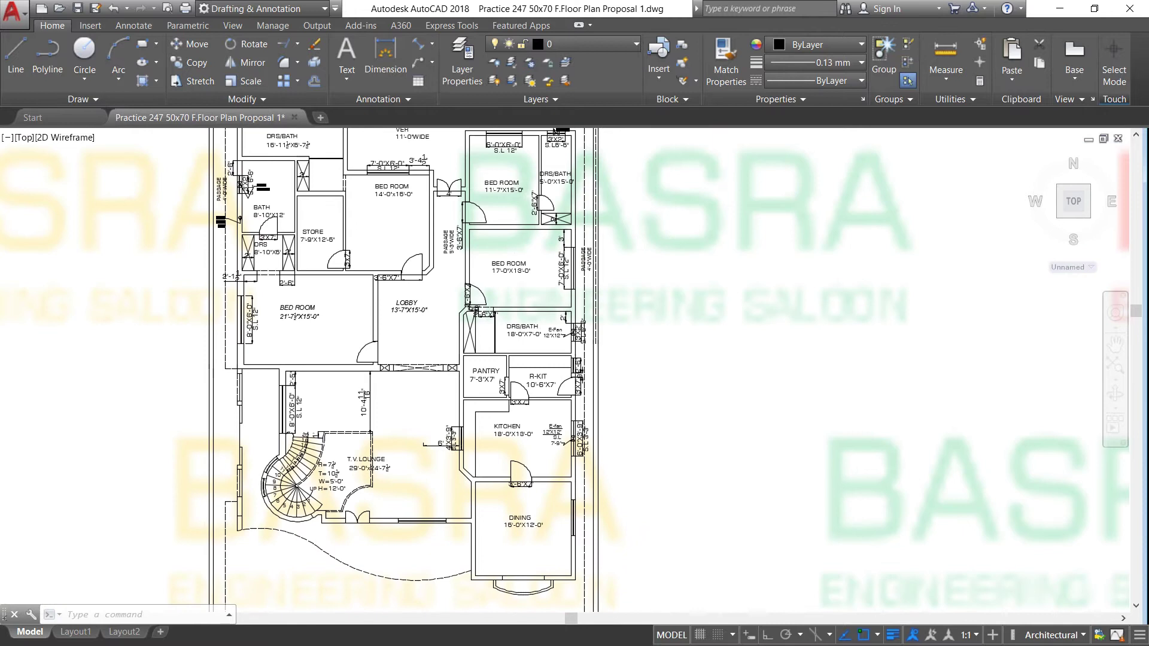
{"action": "scroll", "coordinate": [478, 228], "scroll_direction": "down", "scroll_amount": 1}
{"action": "scroll", "coordinate": [476, 224], "scroll_direction": "up", "scroll_amount": 3}
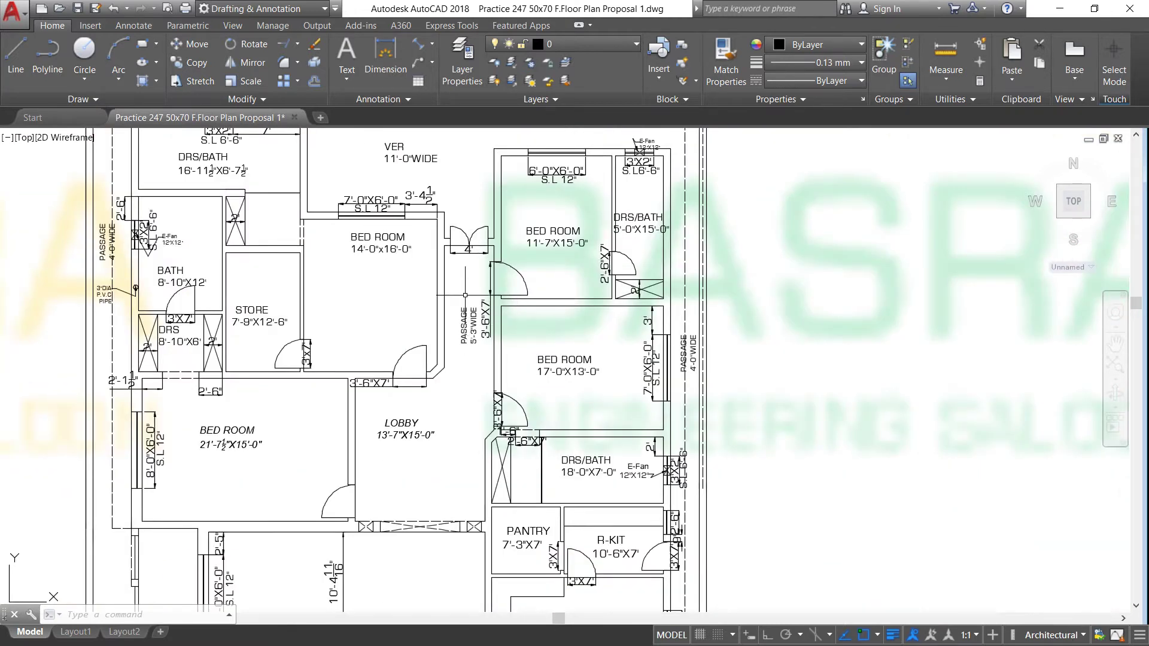
{"action": "scroll", "coordinate": [474, 294], "scroll_direction": "up", "scroll_amount": 2}
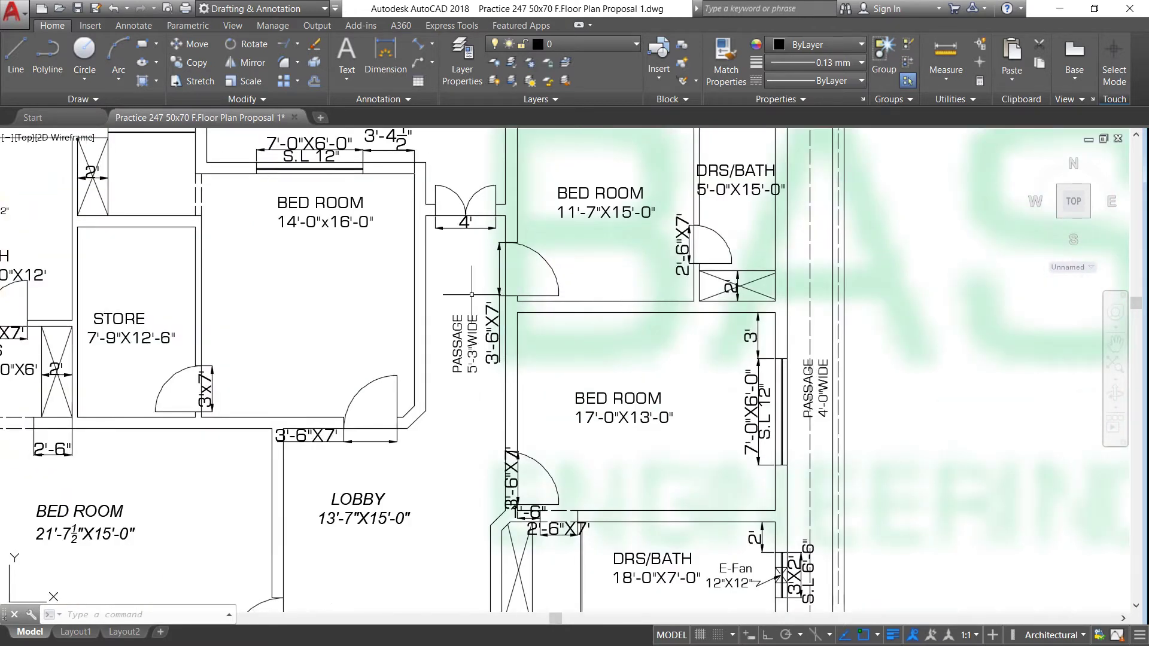
{"action": "scroll", "coordinate": [532, 338], "scroll_direction": "down", "scroll_amount": 2}
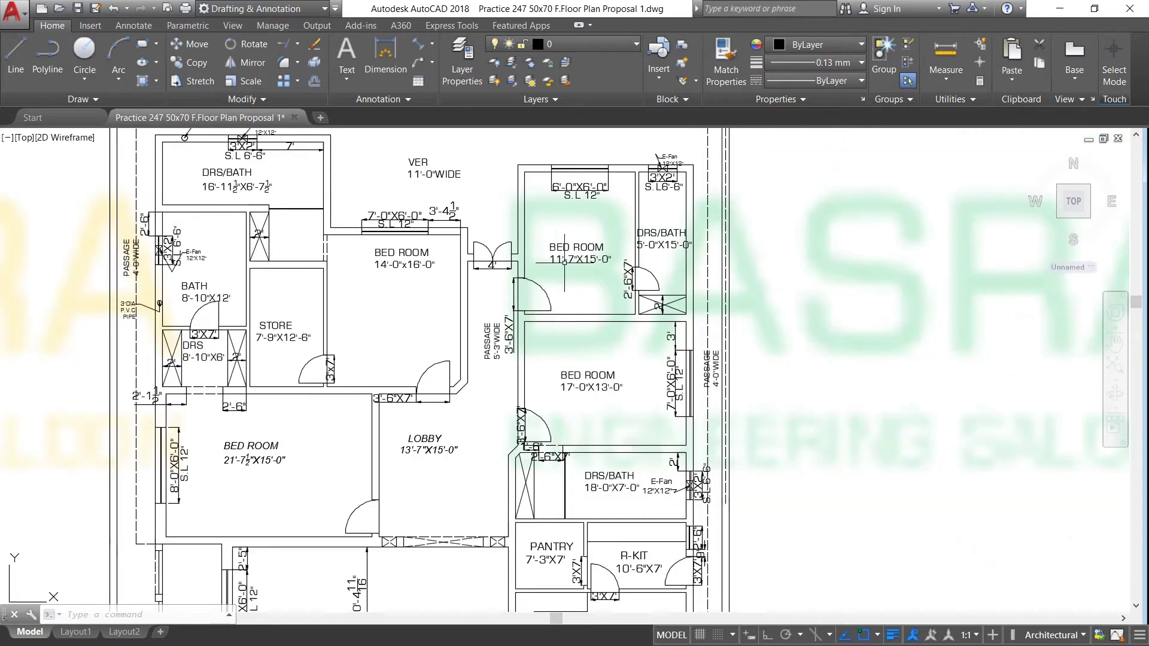
{"action": "scroll", "coordinate": [582, 194], "scroll_direction": "up", "scroll_amount": 2}
{"action": "scroll", "coordinate": [580, 257], "scroll_direction": "down", "scroll_amount": 2}
{"action": "scroll", "coordinate": [652, 283], "scroll_direction": "up", "scroll_amount": 2}
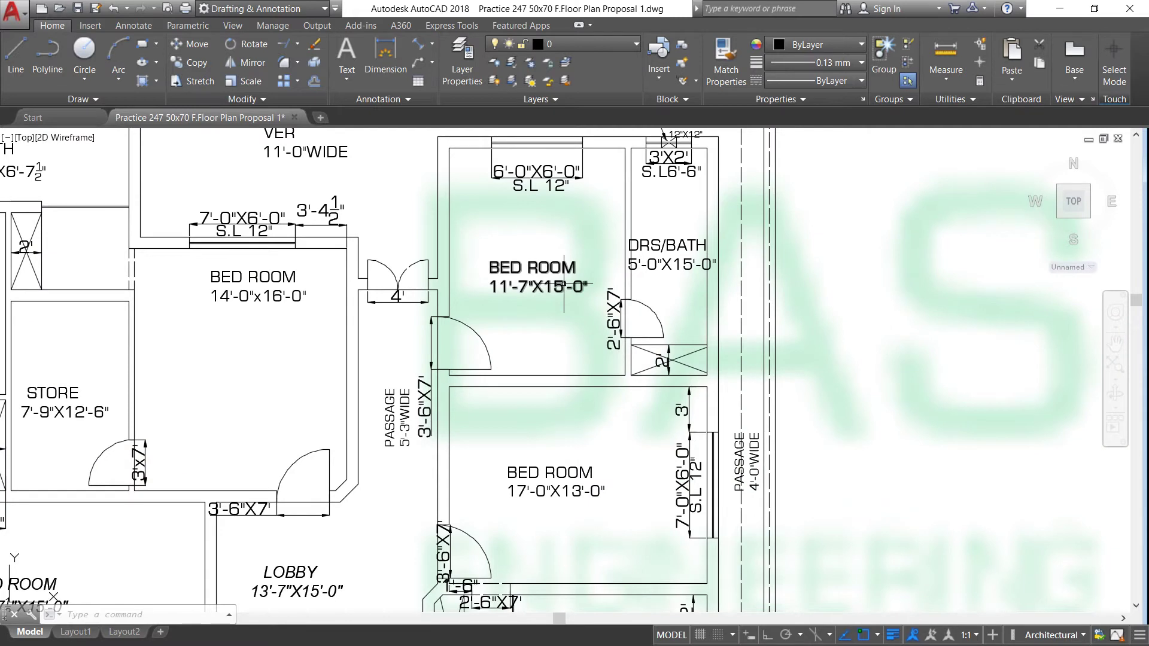
{"action": "scroll", "coordinate": [543, 286], "scroll_direction": "down", "scroll_amount": 4}
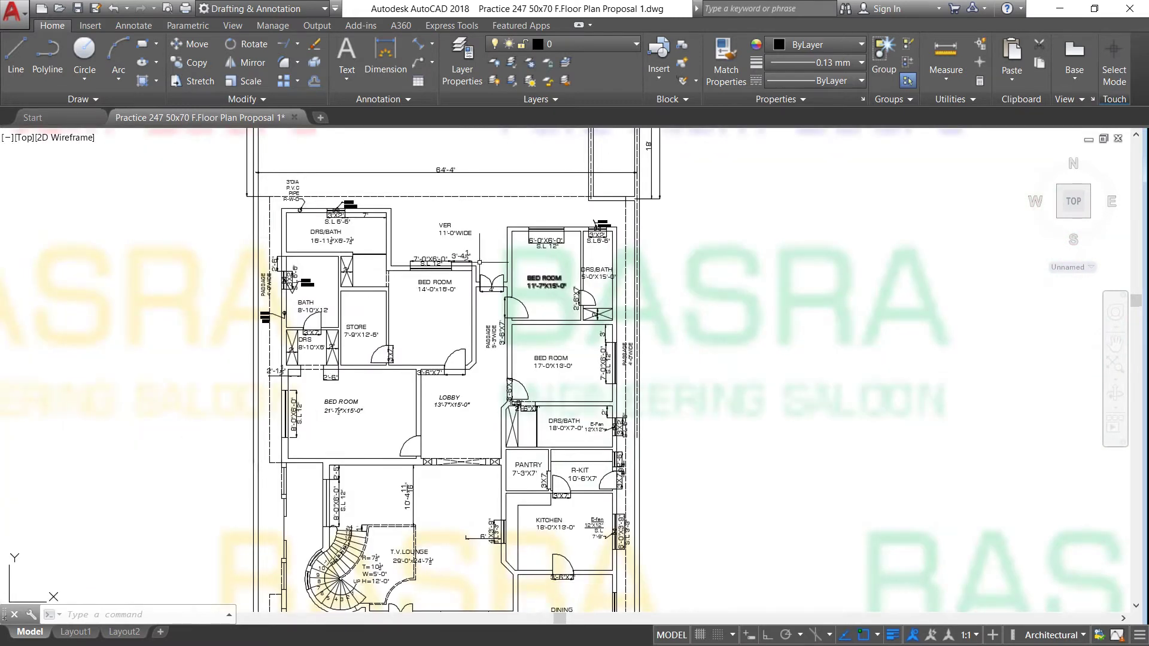
{"action": "scroll", "coordinate": [355, 259], "scroll_direction": "up", "scroll_amount": 2}
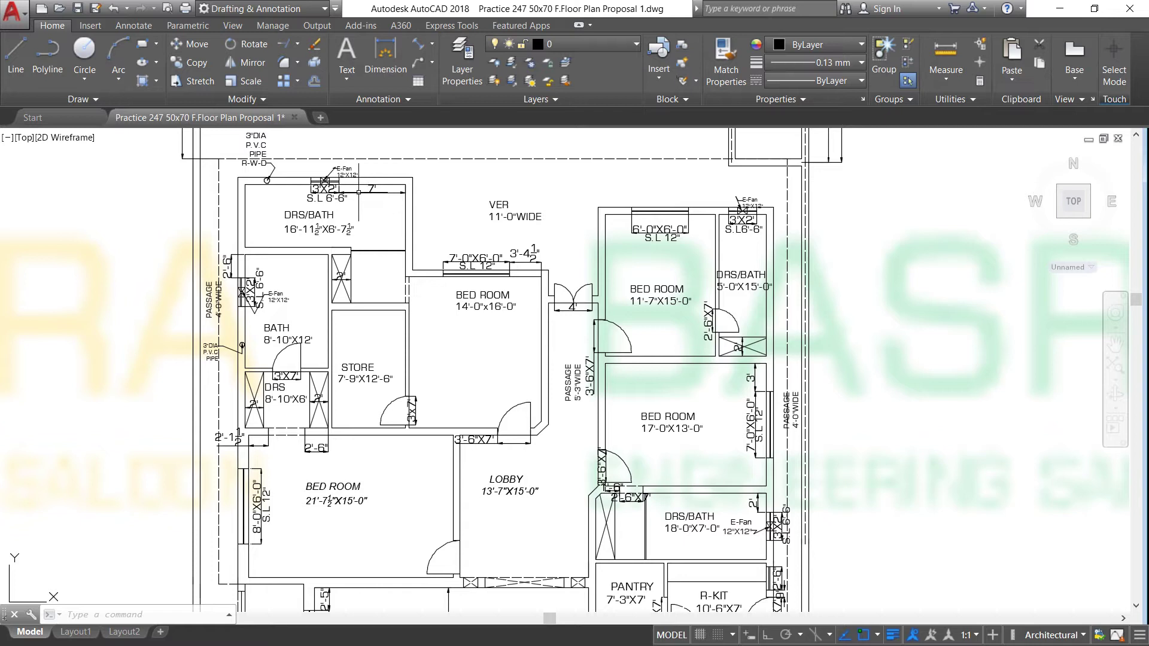
{"action": "scroll", "coordinate": [499, 270], "scroll_direction": "down", "scroll_amount": 4}
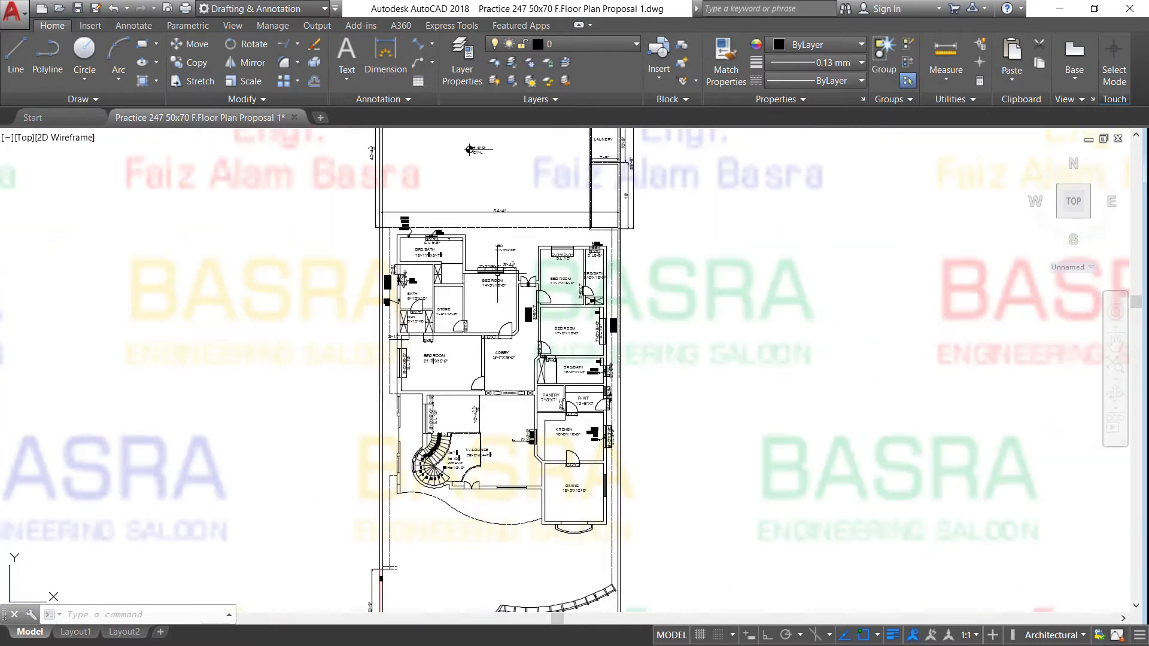
{"action": "scroll", "coordinate": [493, 205], "scroll_direction": "up", "scroll_amount": 2}
{"action": "scroll", "coordinate": [484, 287], "scroll_direction": "down", "scroll_amount": 2}
{"action": "scroll", "coordinate": [473, 383], "scroll_direction": "down", "scroll_amount": 2}
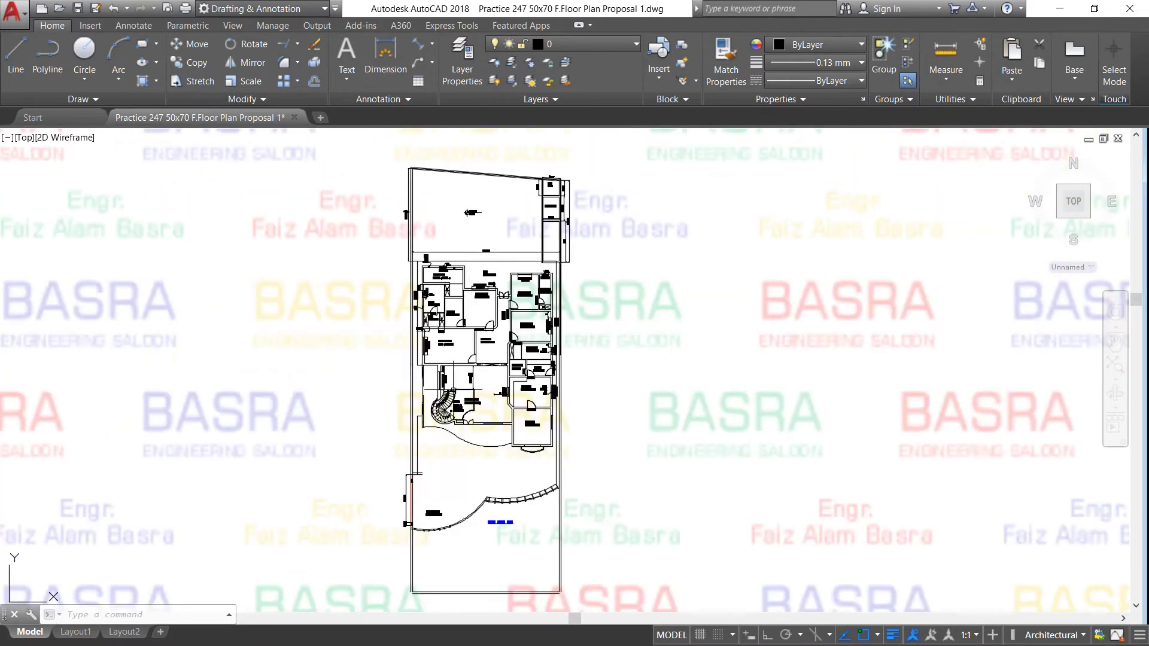
{"action": "scroll", "coordinate": [466, 454], "scroll_direction": "up", "scroll_amount": 2}
{"action": "scroll", "coordinate": [466, 455], "scroll_direction": "up", "scroll_amount": 2}
{"action": "scroll", "coordinate": [438, 466], "scroll_direction": "up", "scroll_amount": 2}
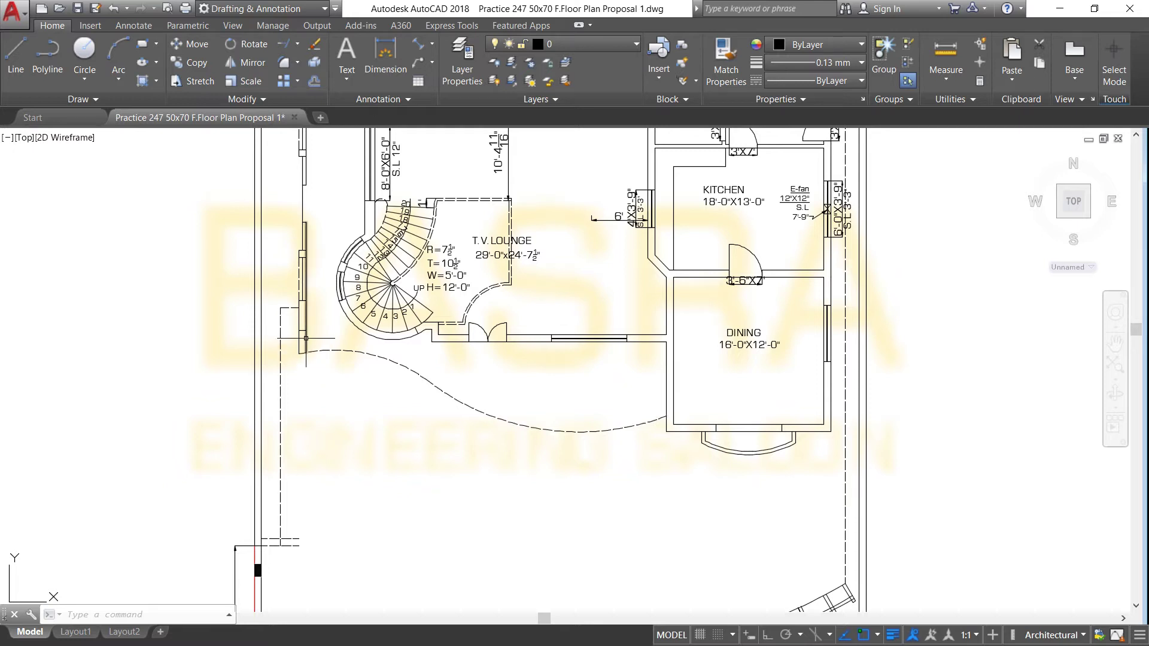
{"action": "scroll", "coordinate": [312, 365], "scroll_direction": "down", "scroll_amount": 2}
{"action": "scroll", "coordinate": [309, 231], "scroll_direction": "up", "scroll_amount": 4}
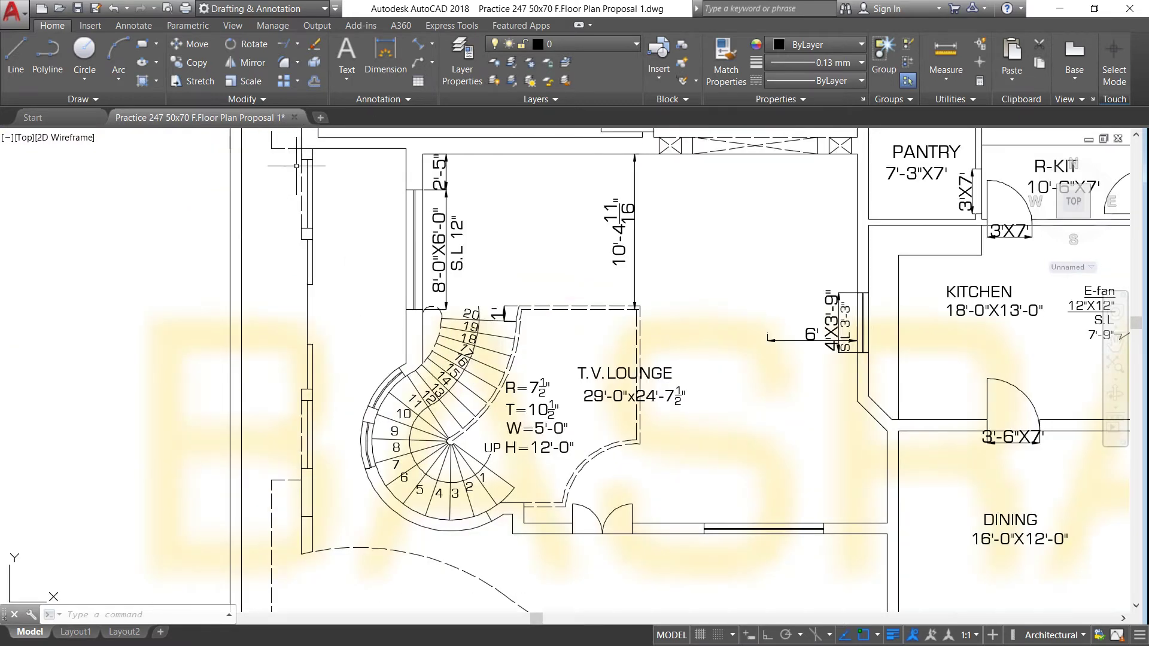
{"action": "scroll", "coordinate": [305, 351], "scroll_direction": "down", "scroll_amount": 2}
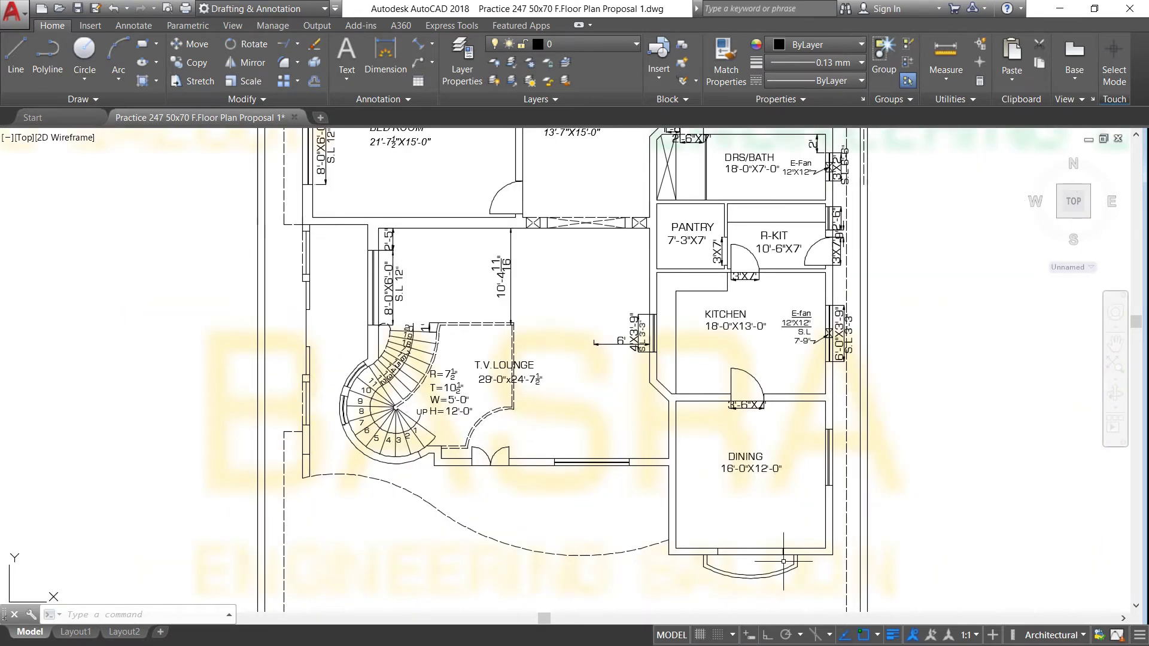
{"action": "scroll", "coordinate": [768, 560], "scroll_direction": "up", "scroll_amount": 2}
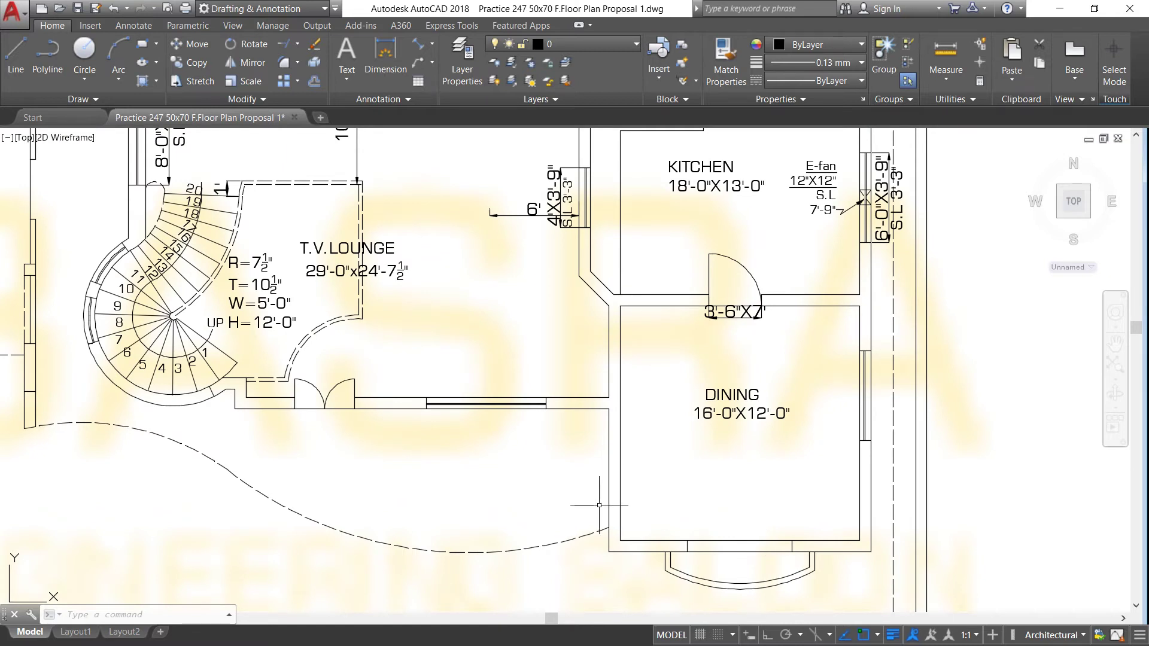
{"action": "scroll", "coordinate": [517, 482], "scroll_direction": "down", "scroll_amount": 4}
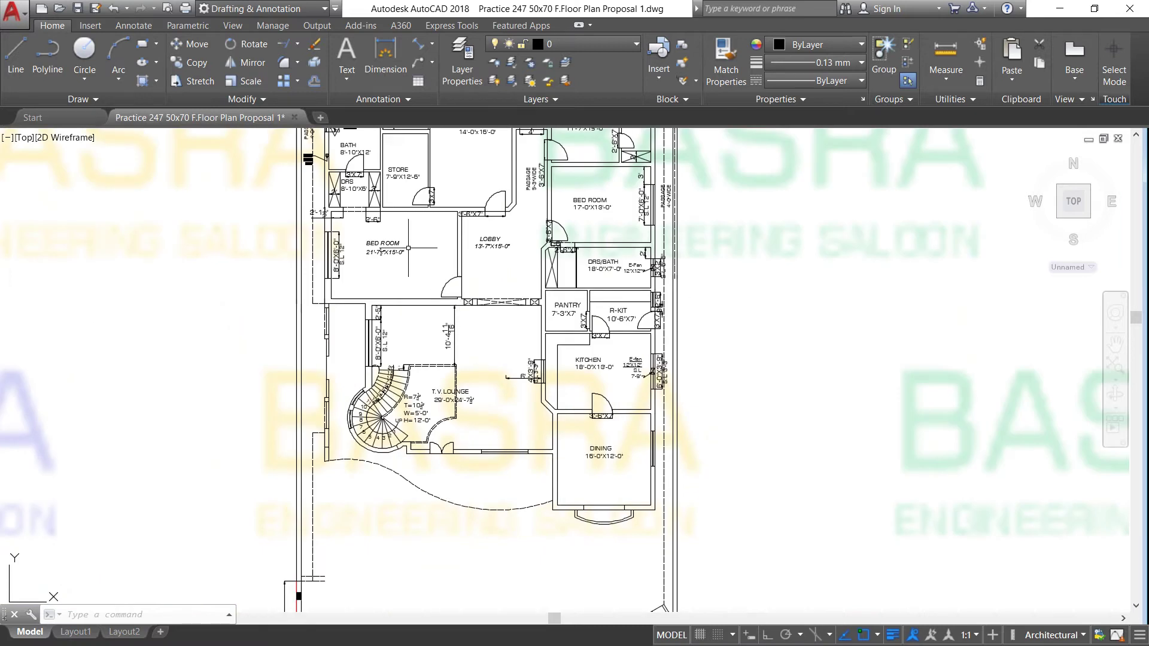
{"action": "scroll", "coordinate": [408, 247], "scroll_direction": "up", "scroll_amount": 3}
{"action": "scroll", "coordinate": [389, 251], "scroll_direction": "down", "scroll_amount": 4}
{"action": "scroll", "coordinate": [385, 264], "scroll_direction": "up", "scroll_amount": 3}
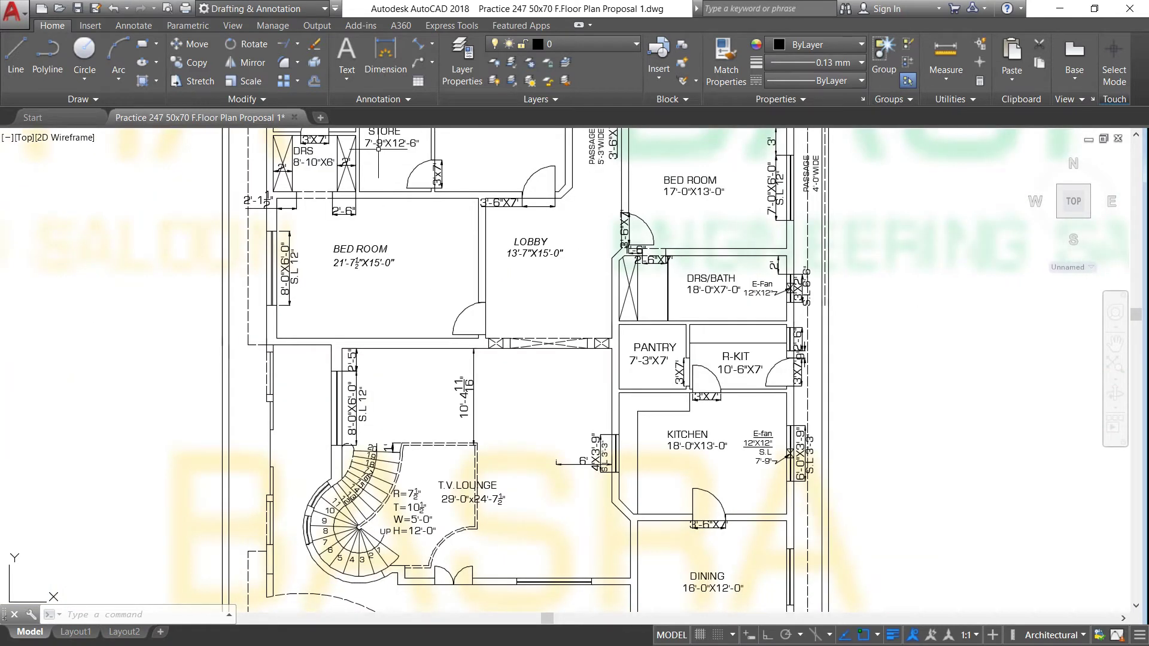
{"action": "scroll", "coordinate": [378, 148], "scroll_direction": "up", "scroll_amount": 2}
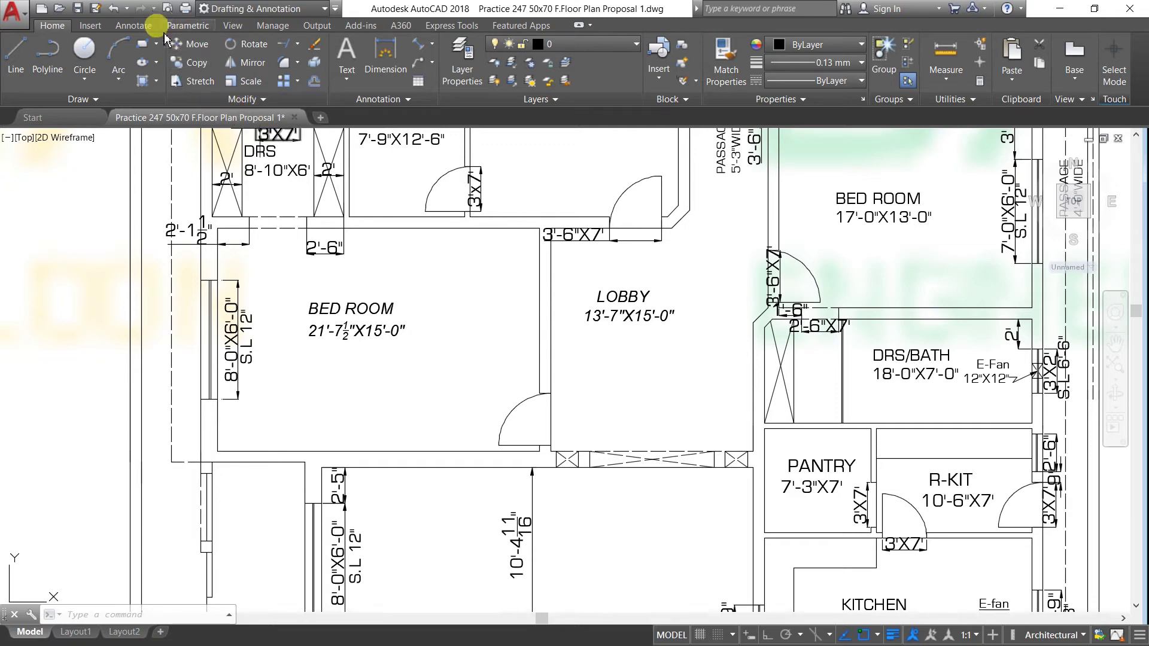
Step: Set Standard (Square721 BT, 10-inch height) as the current text style in the Text Style dialog
{"action": "left_click", "coordinate": [141, 26]}
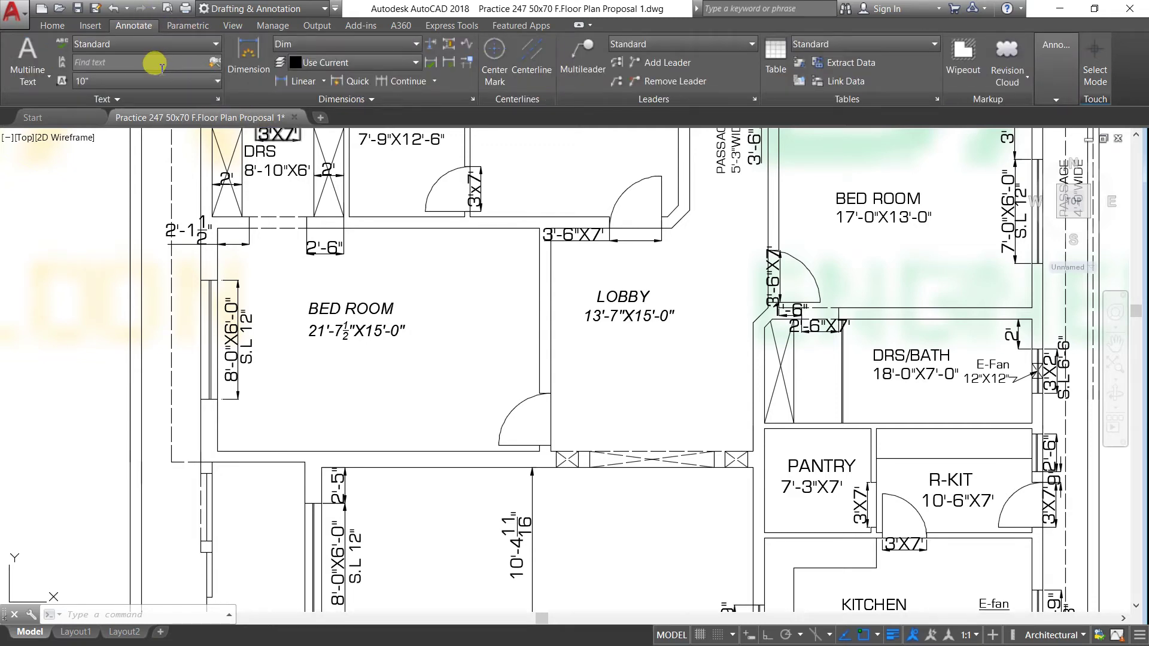
{"action": "left_click", "coordinate": [218, 99]}
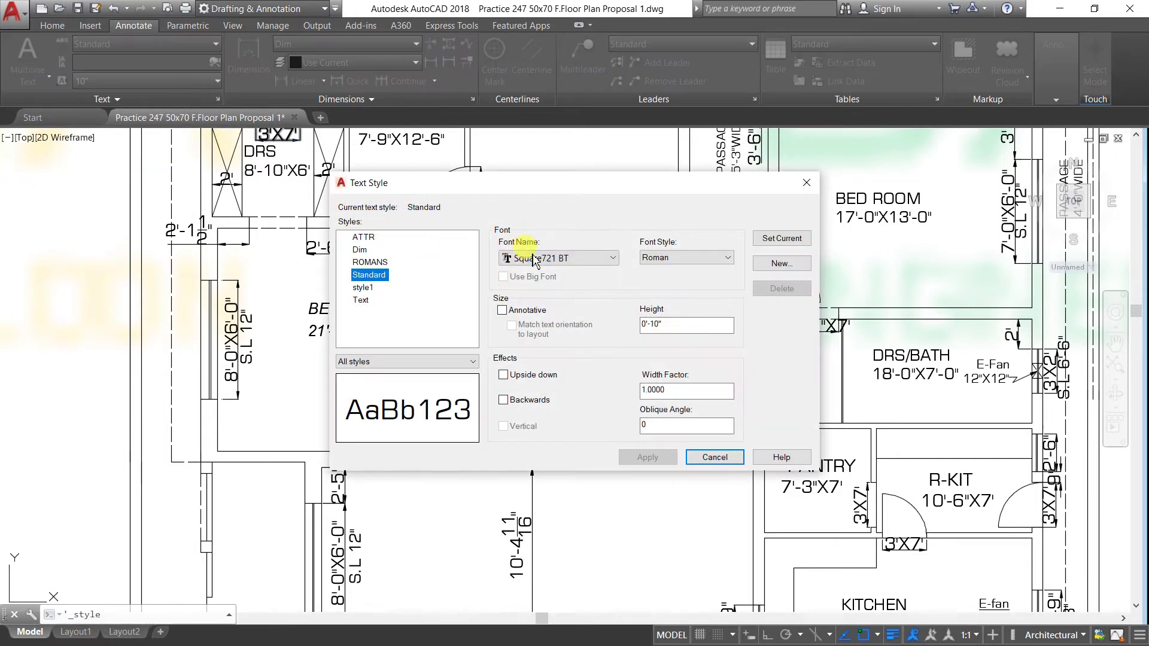
{"action": "left_click", "coordinate": [780, 239]}
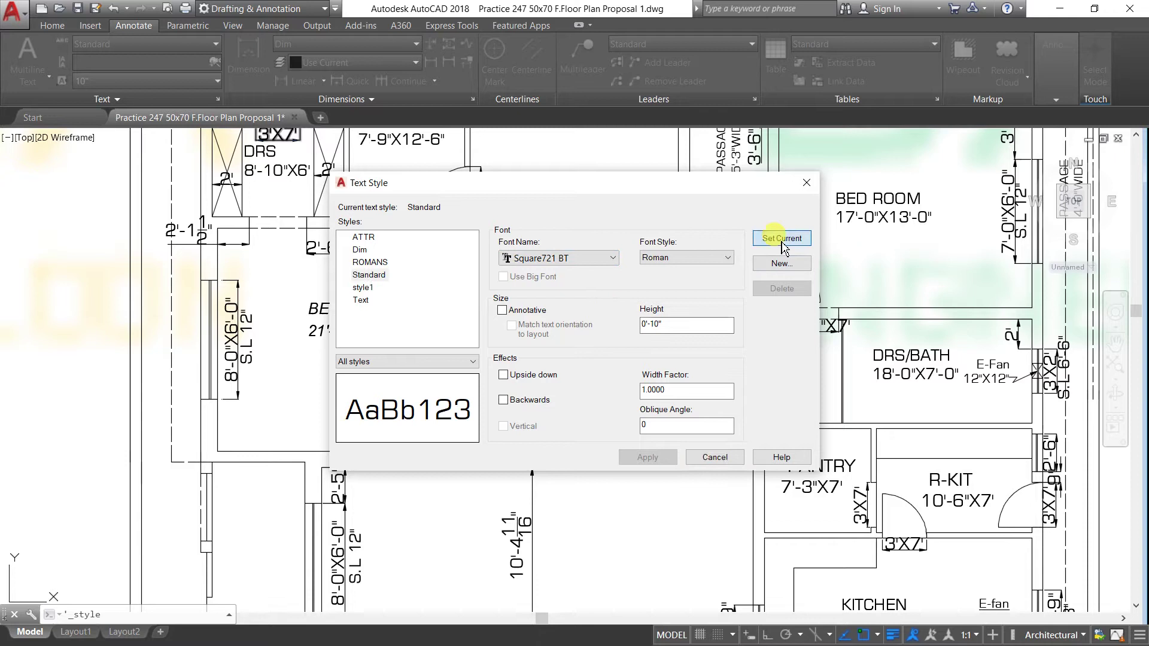
{"action": "left_click", "coordinate": [714, 457]}
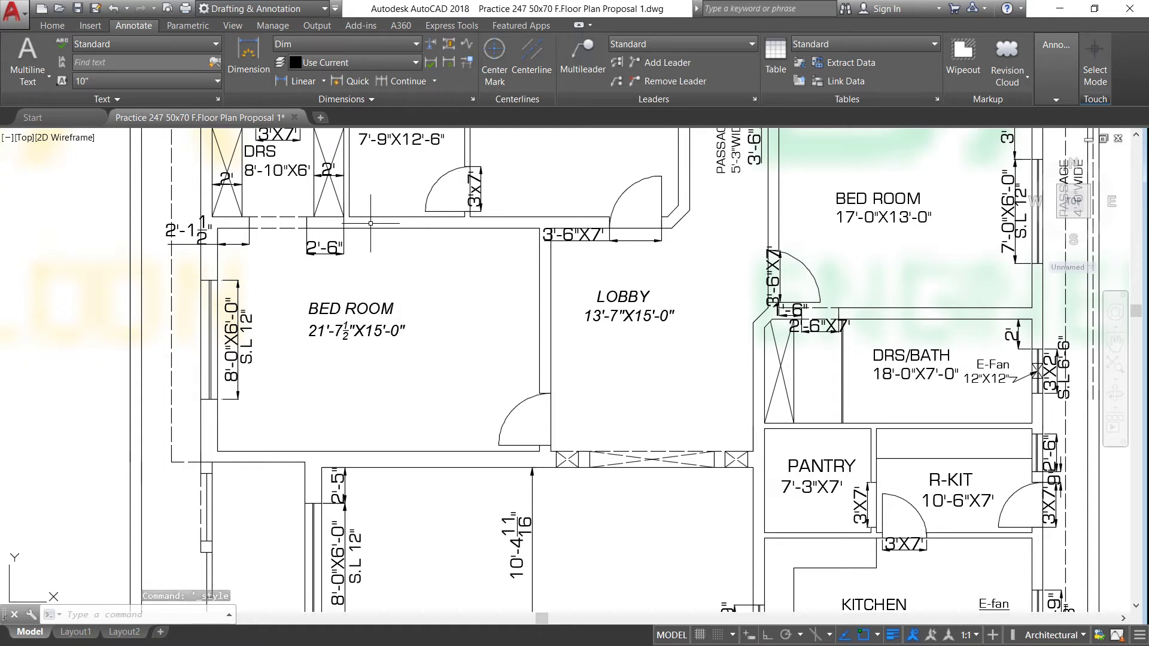
Step: Colour the central BED ROOM 14'-0"x16'-0" label Green through the Properties colour list
{"action": "scroll", "coordinate": [275, 227], "scroll_direction": "down", "scroll_amount": 2}
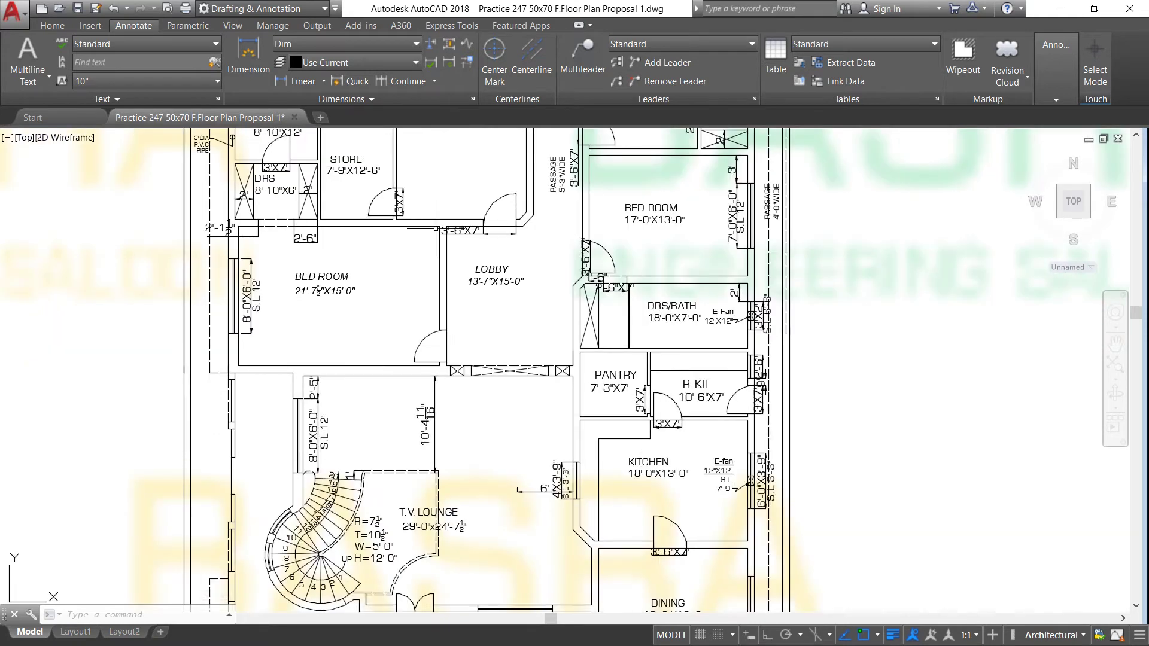
{"action": "scroll", "coordinate": [410, 252], "scroll_direction": "down", "scroll_amount": 3}
{"action": "scroll", "coordinate": [429, 198], "scroll_direction": "up", "scroll_amount": 3}
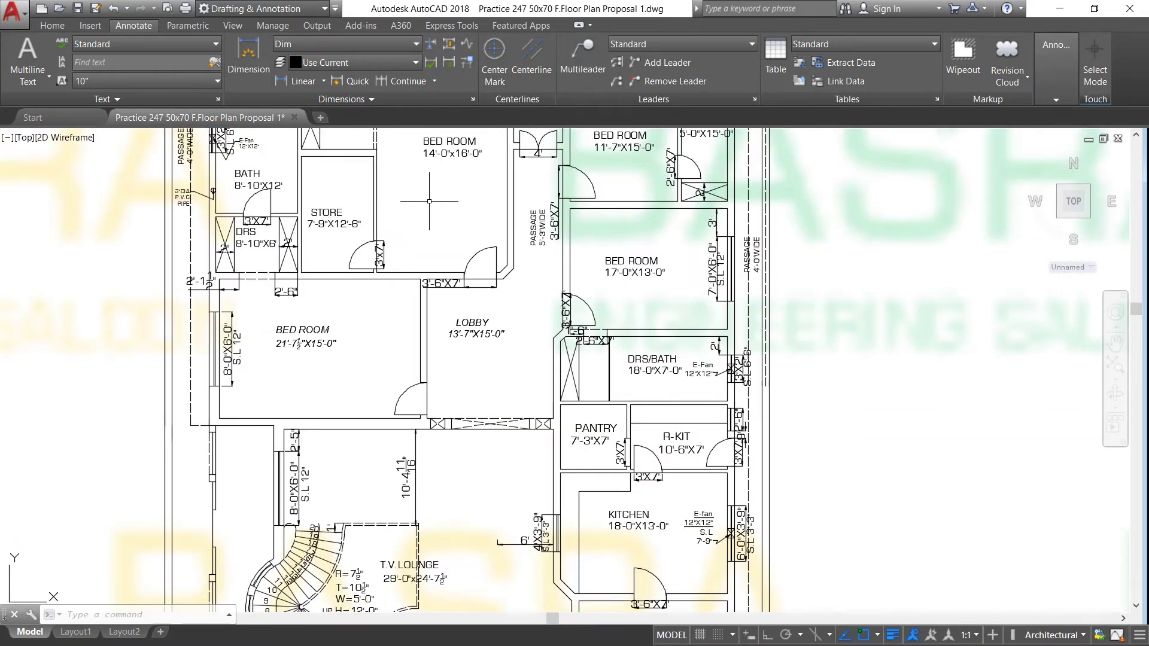
{"action": "scroll", "coordinate": [429, 201], "scroll_direction": "down", "scroll_amount": 3}
{"action": "scroll", "coordinate": [435, 240], "scroll_direction": "down", "scroll_amount": 2}
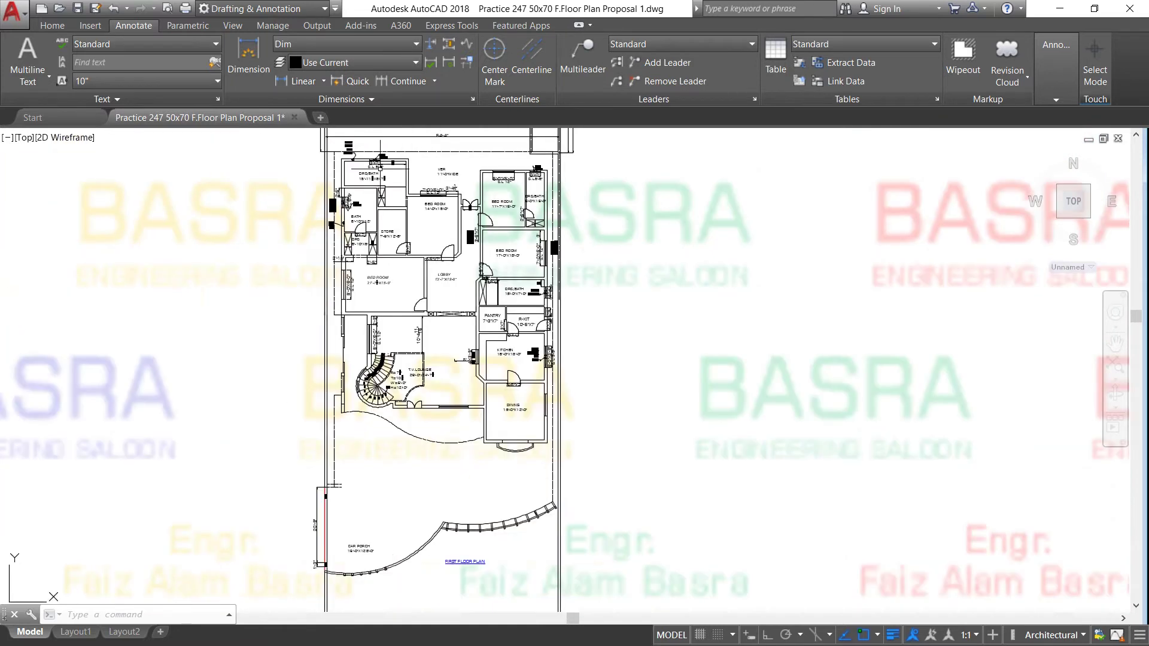
{"action": "left_click", "coordinate": [52, 25]}
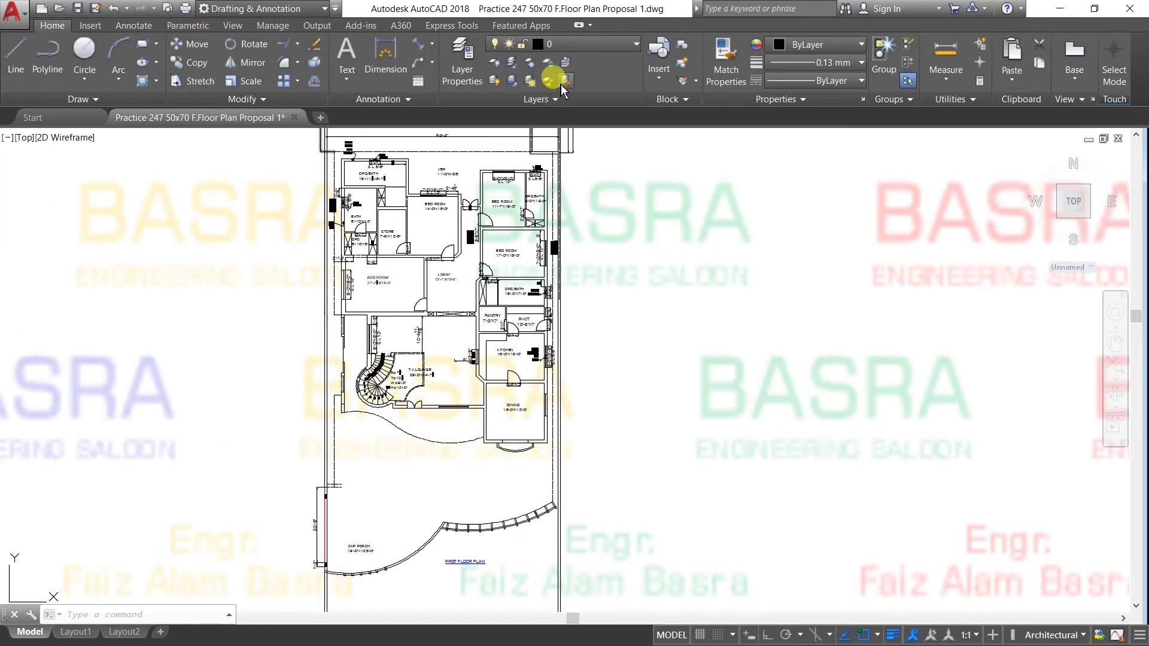
{"action": "scroll", "coordinate": [451, 185], "scroll_direction": "up", "scroll_amount": 4}
{"action": "scroll", "coordinate": [451, 186], "scroll_direction": "up", "scroll_amount": 2}
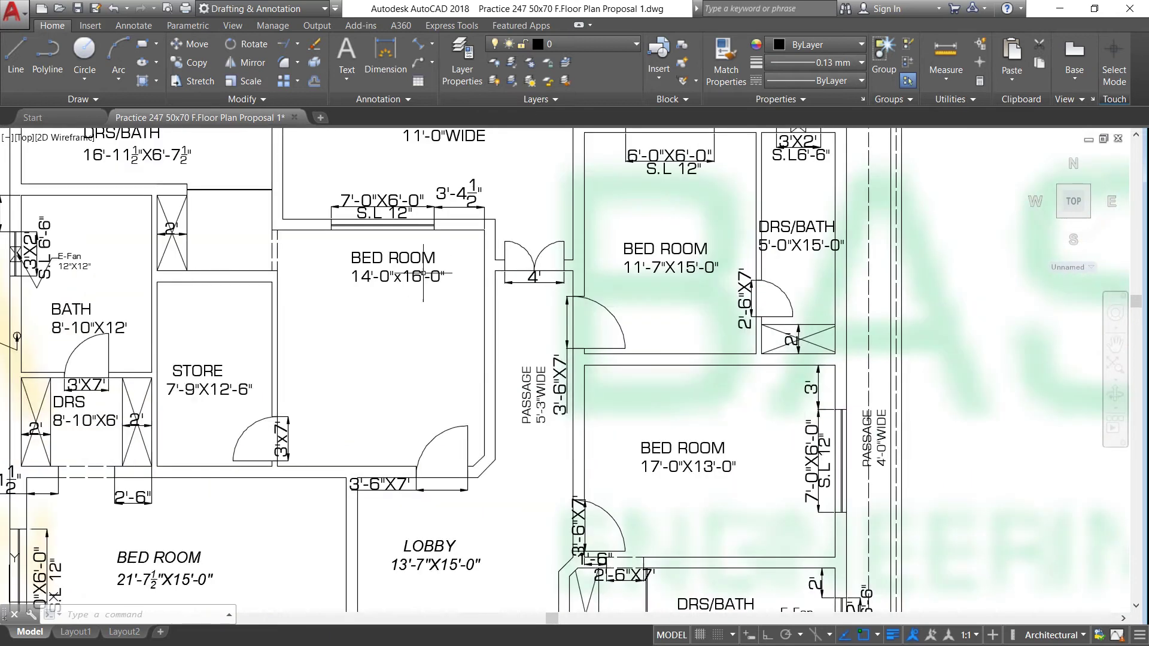
{"action": "left_click", "coordinate": [405, 276]}
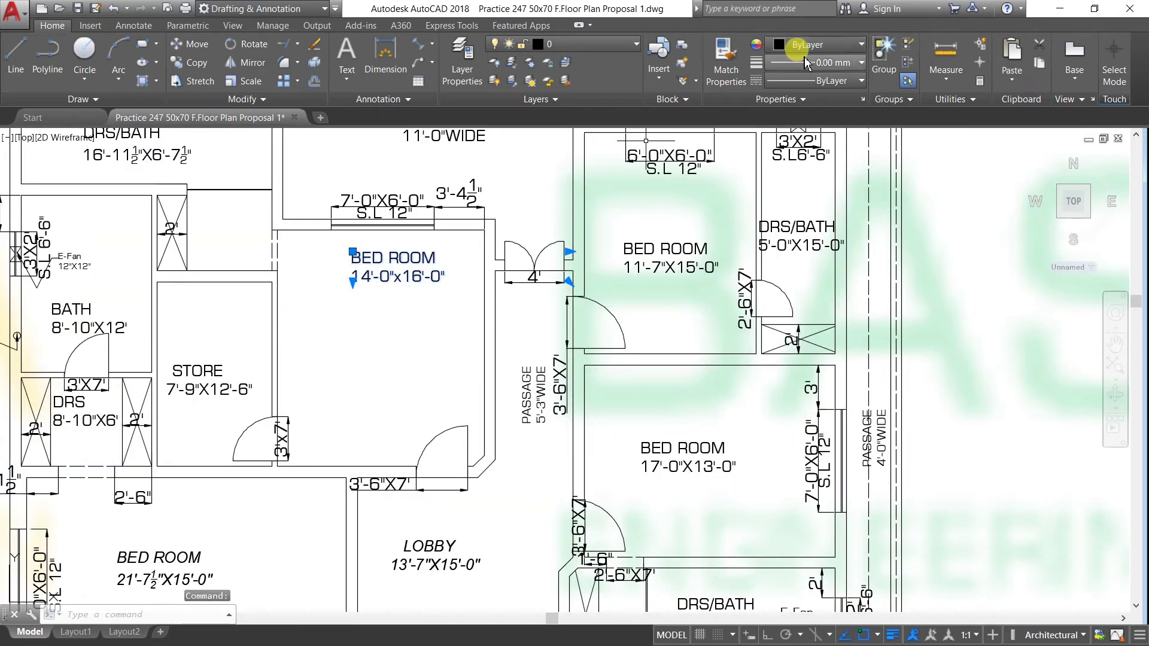
{"action": "left_click", "coordinate": [861, 46]}
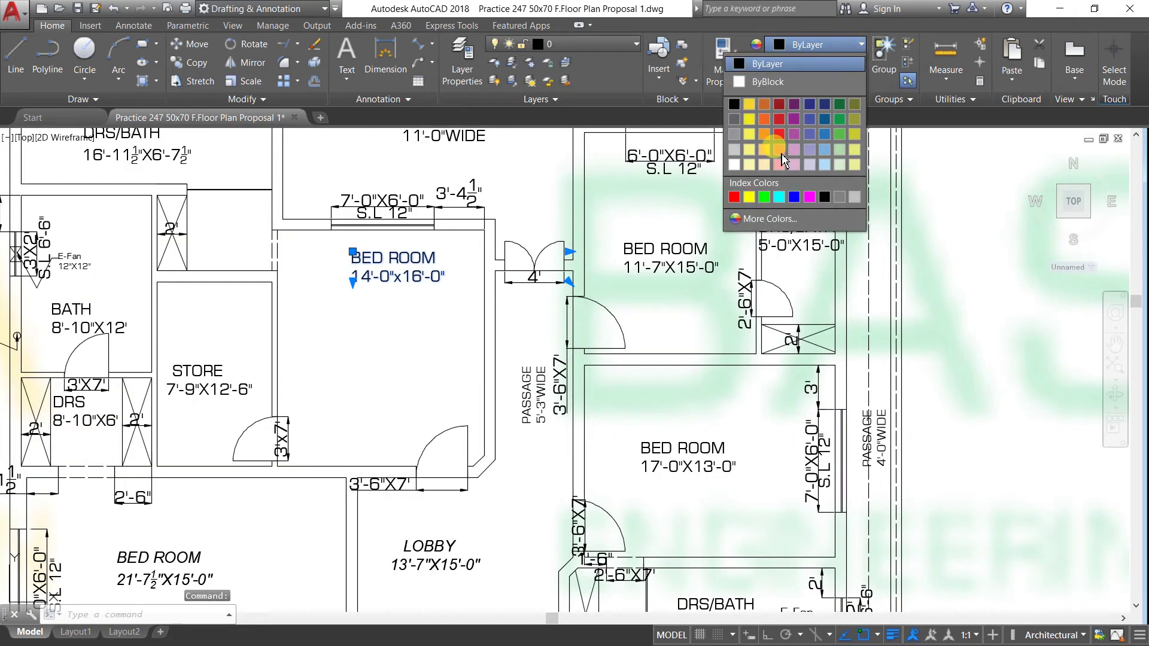
{"action": "left_click", "coordinate": [769, 197]}
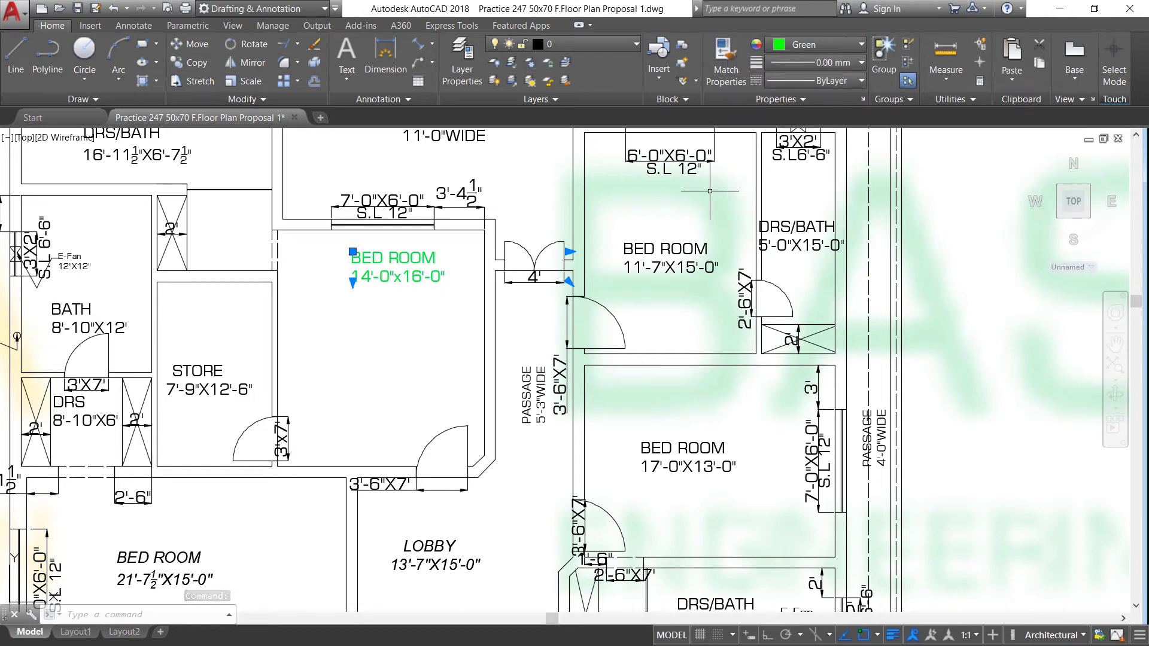
{"action": "key", "text": "Escape"}
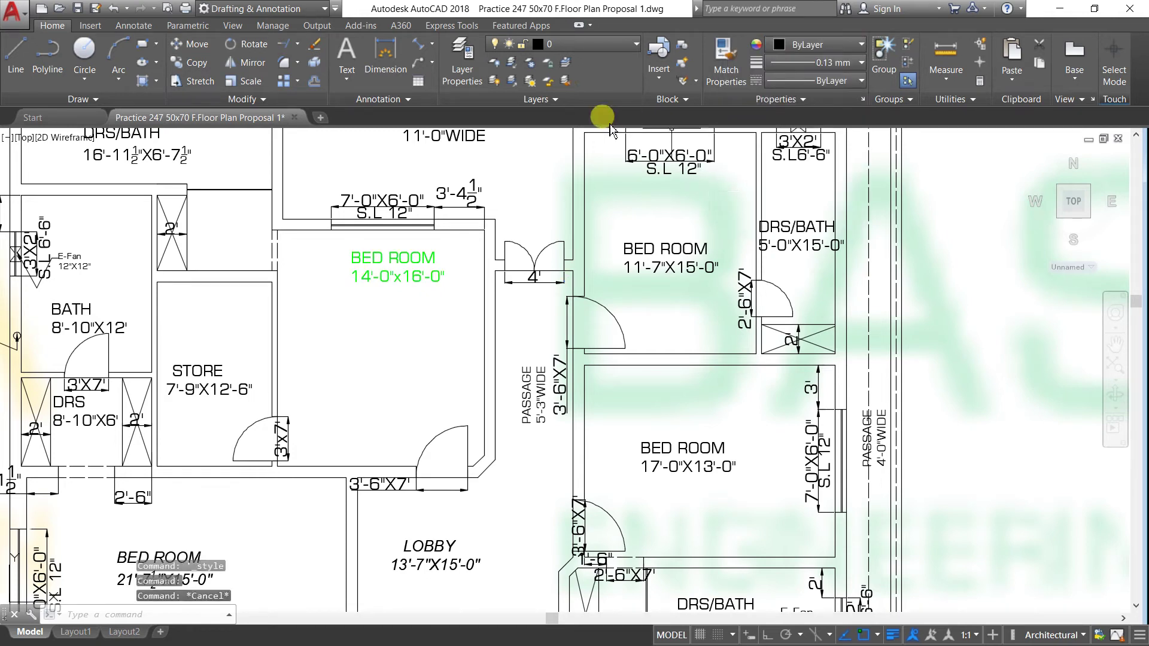
Step: Match the green BED ROOM label onto the 11'-7"X15'-0" and 17'-0"X13'-0" bedroom, STORE and BATH labels
{"action": "left_click", "coordinate": [726, 62]}
{"action": "left_click", "coordinate": [356, 263]}
{"action": "left_click", "coordinate": [690, 298]}
{"action": "left_click", "coordinate": [640, 219]}
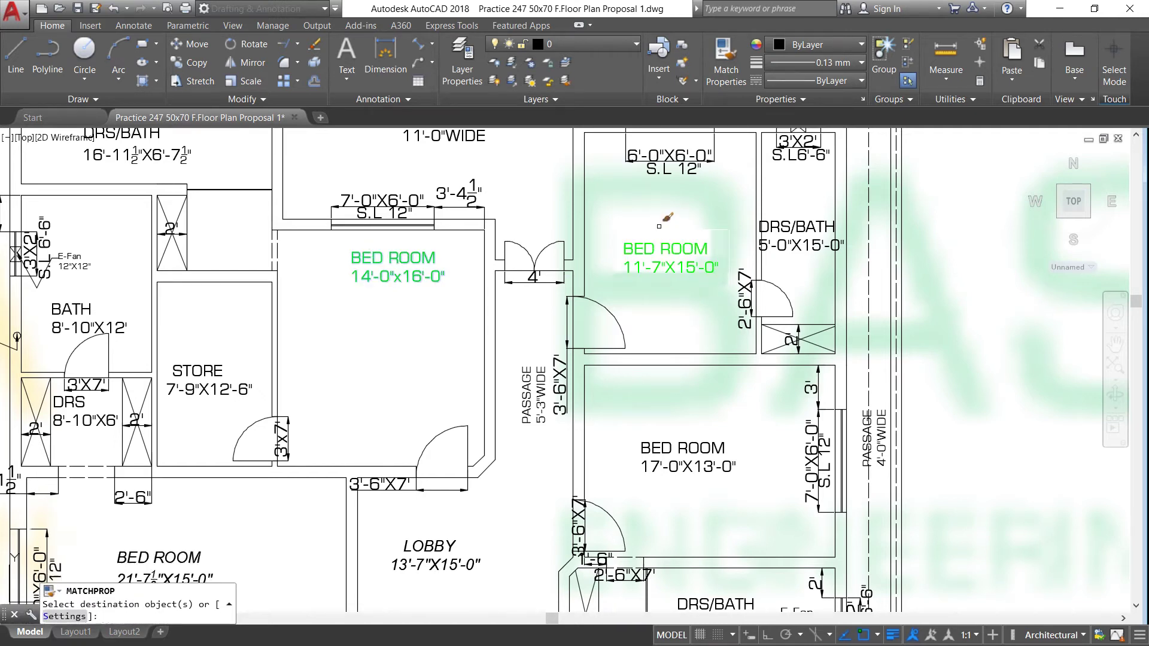
{"action": "left_click", "coordinate": [716, 478]}
{"action": "left_click", "coordinate": [643, 420]}
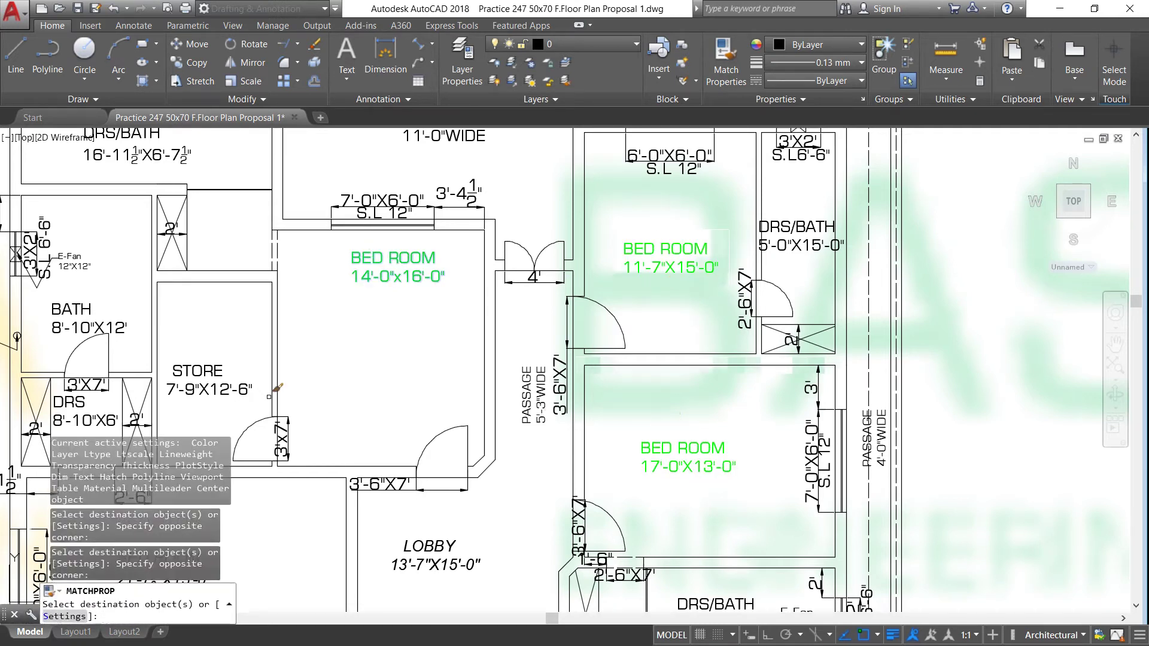
{"action": "left_click", "coordinate": [210, 402]}
{"action": "left_click", "coordinate": [170, 362]}
{"action": "left_click", "coordinate": [137, 317]}
{"action": "left_click", "coordinate": [57, 326]}
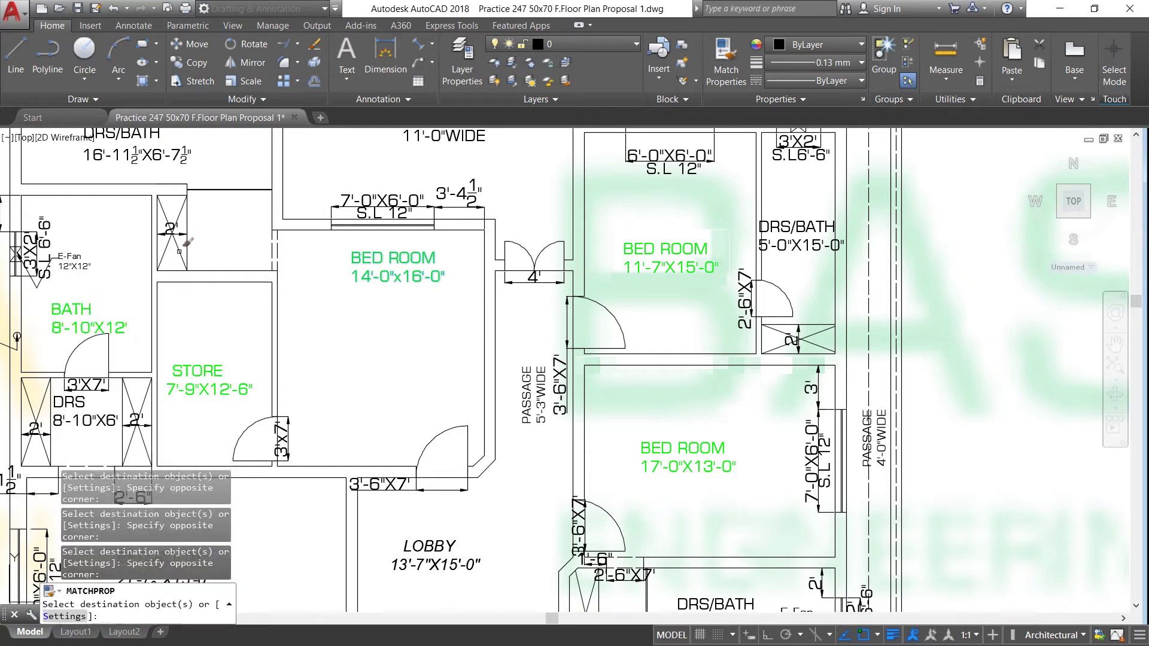
Step: Turn the DRS/BATH label green as well and end the property match
{"action": "scroll", "coordinate": [185, 243], "scroll_direction": "down", "scroll_amount": 2}
{"action": "scroll", "coordinate": [233, 215], "scroll_direction": "down", "scroll_amount": 3}
{"action": "scroll", "coordinate": [229, 215], "scroll_direction": "up", "scroll_amount": 7}
{"action": "left_click", "coordinate": [305, 265]}
{"action": "left_click", "coordinate": [121, 217]}
{"action": "right_click", "coordinate": [303, 231]}
{"action": "left_click", "coordinate": [335, 240]}
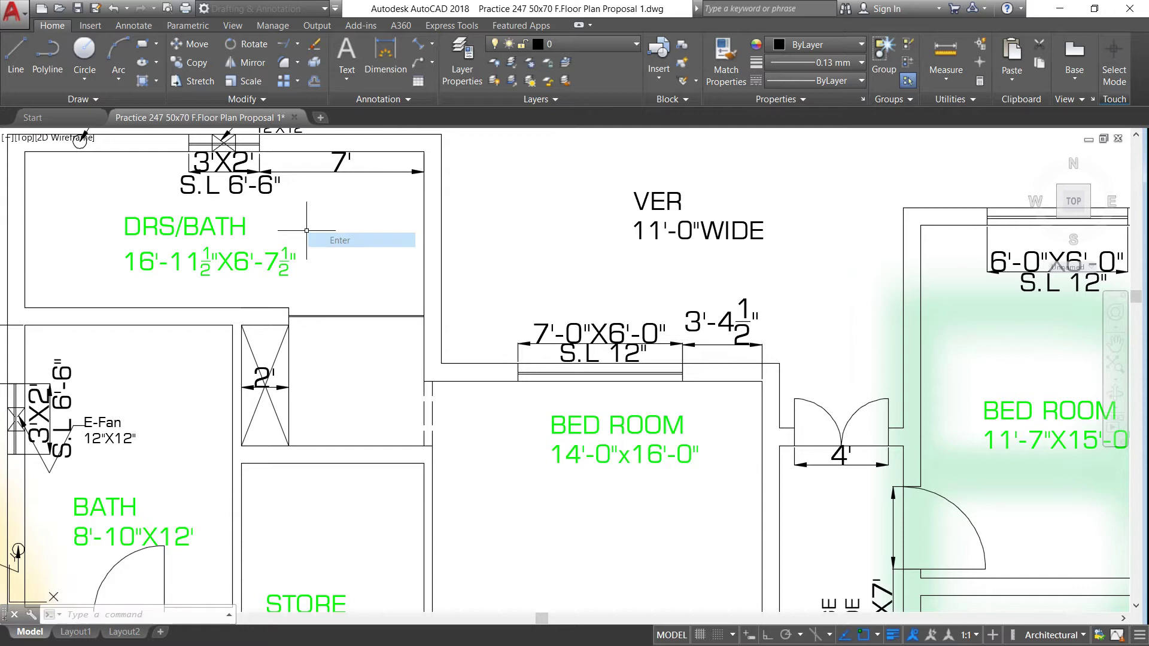
Step: Use the green DRS/BATH label as source to make the VER 11'-0"WIDE and LOBBY labels green
{"action": "left_click", "coordinate": [652, 244]}
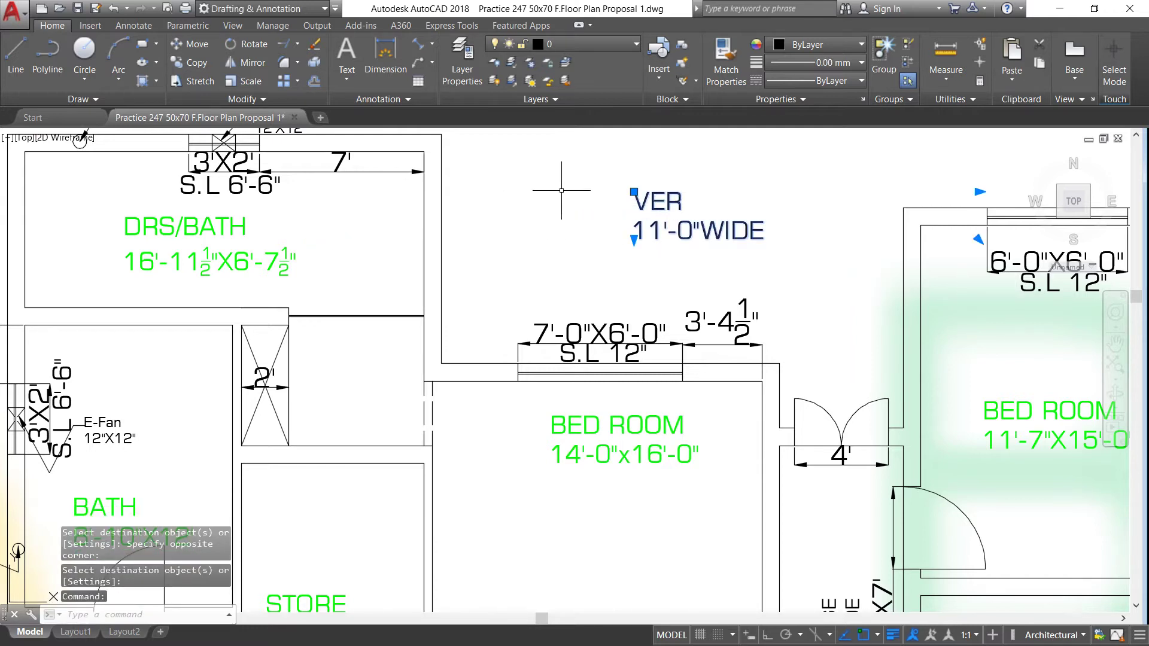
{"action": "key", "text": "Escape"}
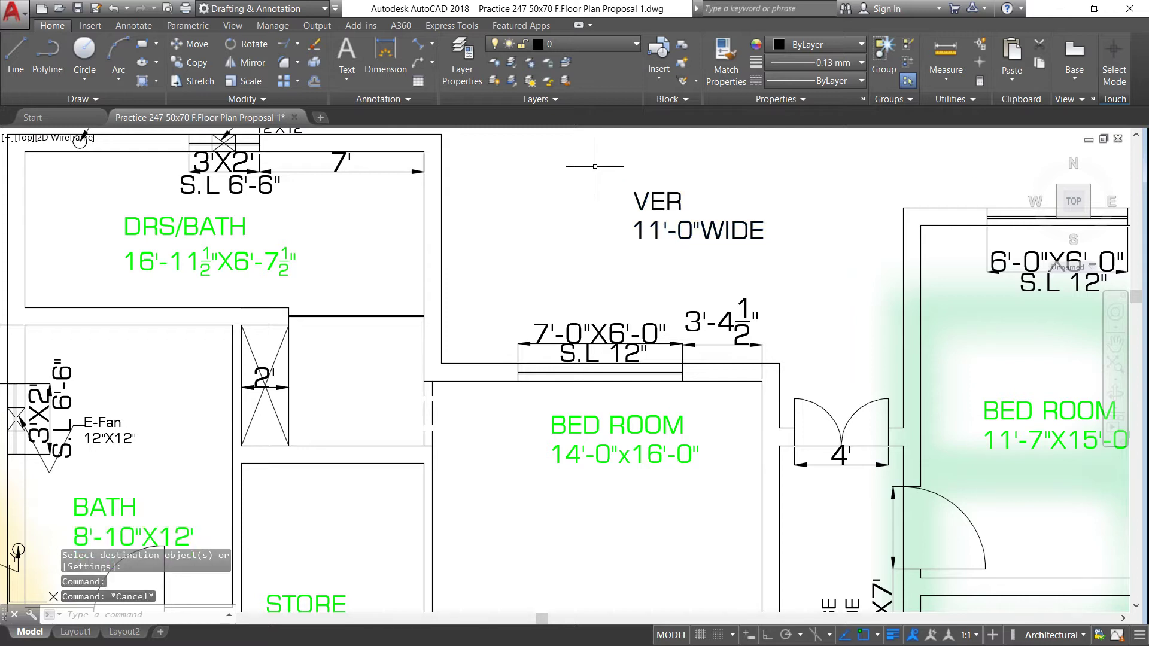
{"action": "left_click", "coordinate": [724, 63]}
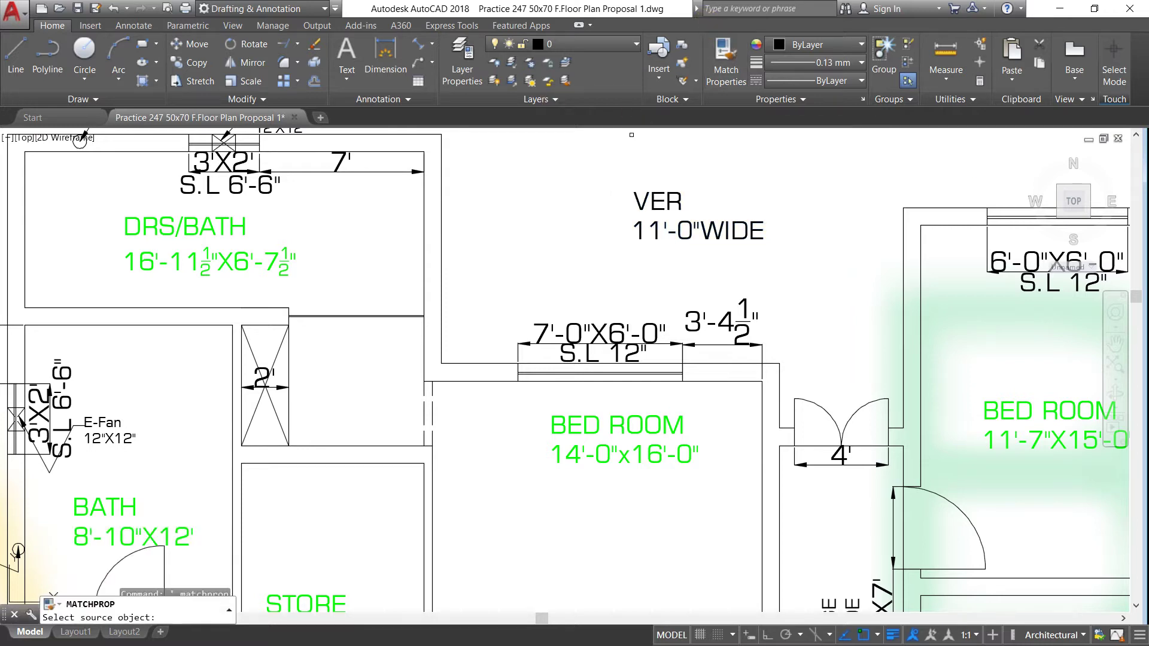
{"action": "left_click", "coordinate": [212, 267]}
{"action": "left_click_drag", "start_coordinate": [752, 258], "coordinate": [631, 163]}
{"action": "scroll", "coordinate": [533, 190], "scroll_direction": "down", "scroll_amount": 4}
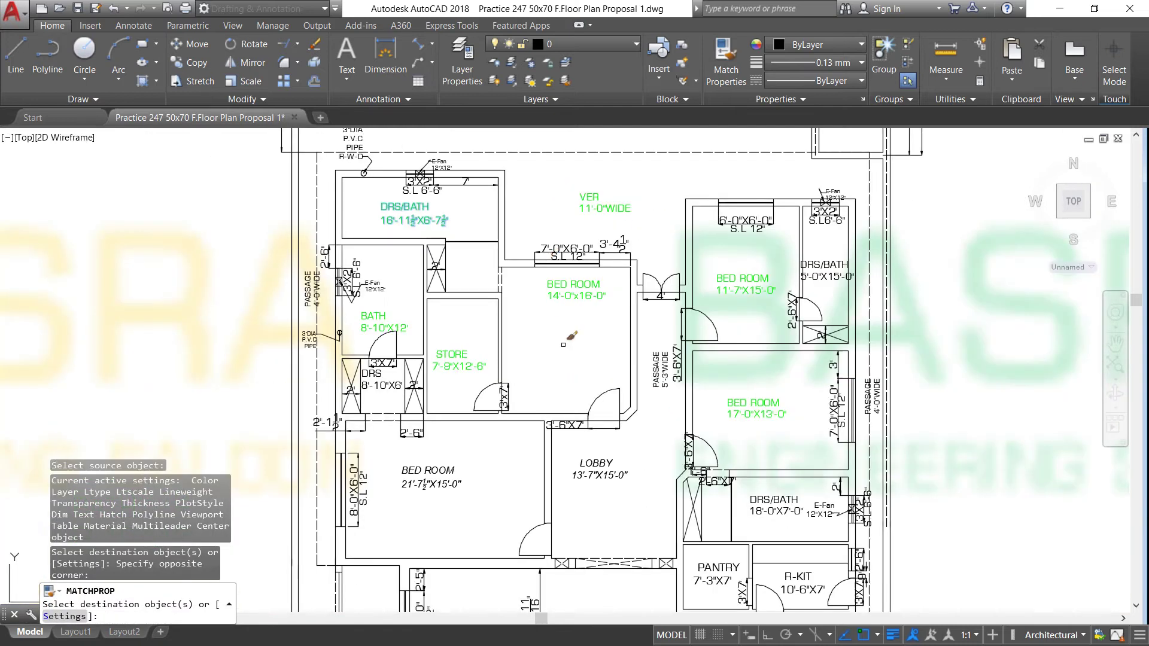
{"action": "left_click_drag", "start_coordinate": [654, 508], "coordinate": [560, 423]}
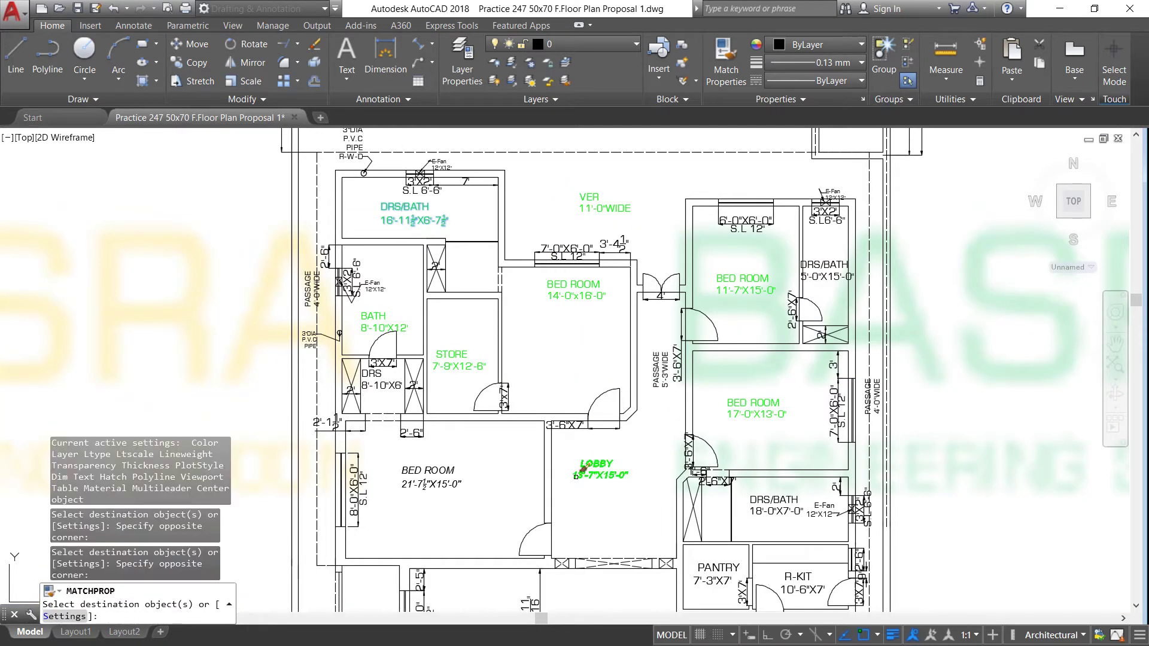
Step: Turn the T.V.LOUNGE and KITCHEN labels and sizes green
{"action": "scroll", "coordinate": [484, 455], "scroll_direction": "down", "scroll_amount": 3}
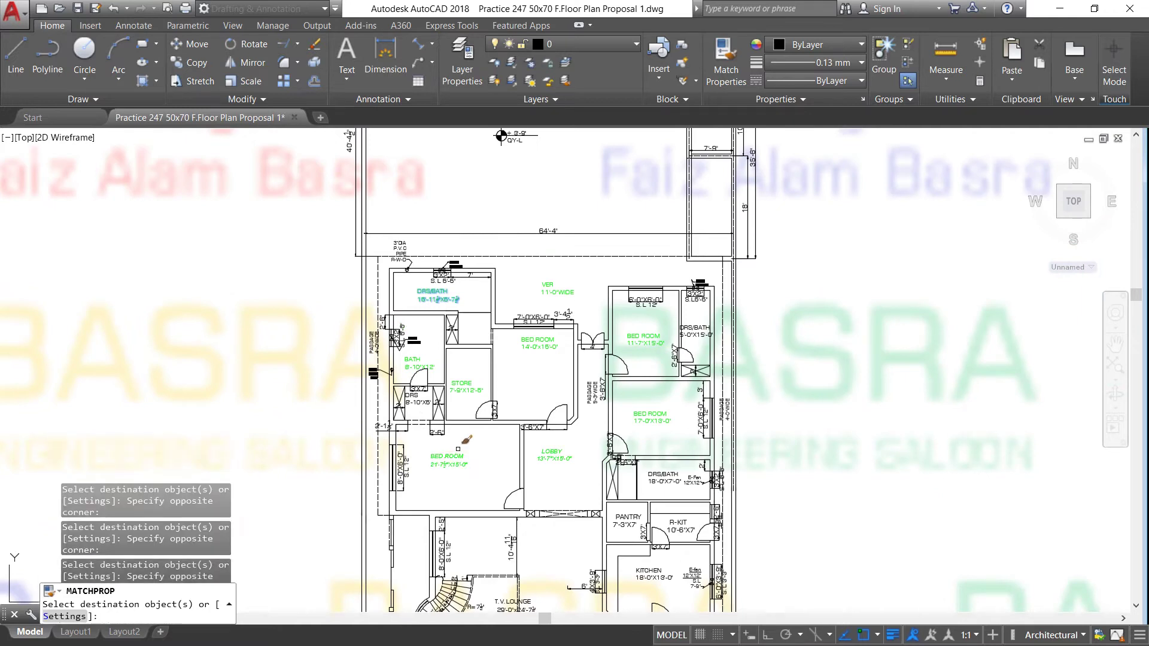
{"action": "scroll", "coordinate": [516, 487], "scroll_direction": "down", "scroll_amount": 3}
{"action": "scroll", "coordinate": [518, 488], "scroll_direction": "up", "scroll_amount": 3}
{"action": "scroll", "coordinate": [518, 487], "scroll_direction": "up", "scroll_amount": 3}
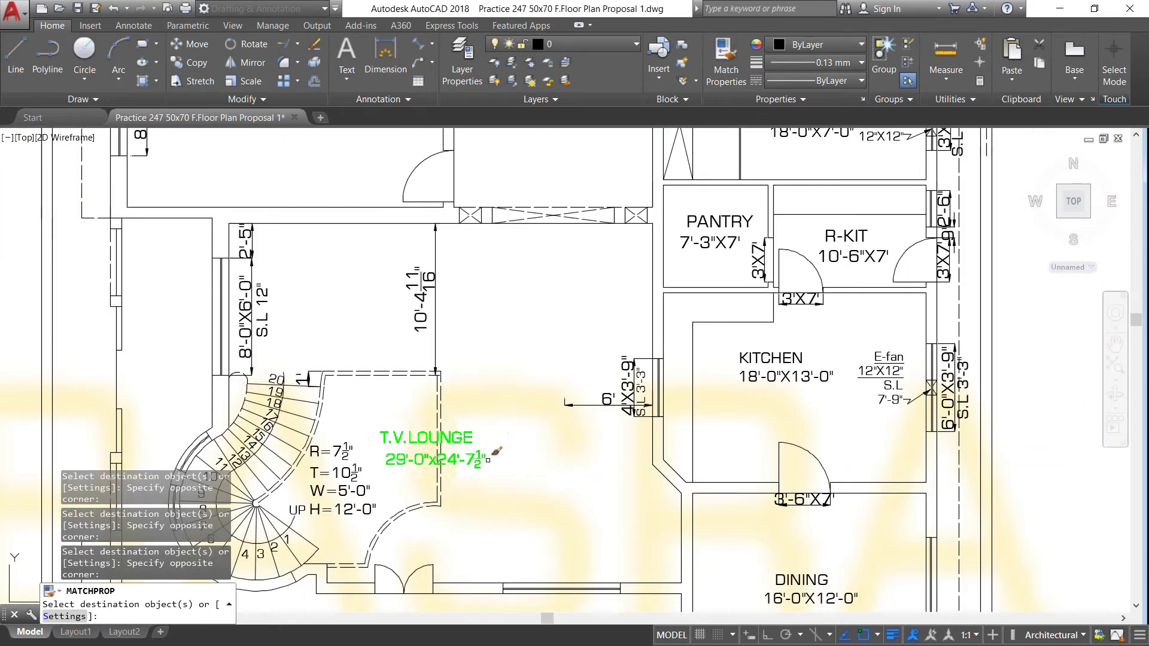
{"action": "left_click_drag", "start_coordinate": [491, 479], "coordinate": [477, 450]}
{"action": "left_click", "coordinate": [483, 442]}
{"action": "left_click", "coordinate": [826, 396]}
{"action": "left_click", "coordinate": [741, 336]}
Step: Make the R-KIT, PANTRY, remaining kitchen-side and DINING labels green
{"action": "left_click", "coordinate": [870, 264]}
{"action": "left_click", "coordinate": [742, 239]}
{"action": "left_click", "coordinate": [806, 507]}
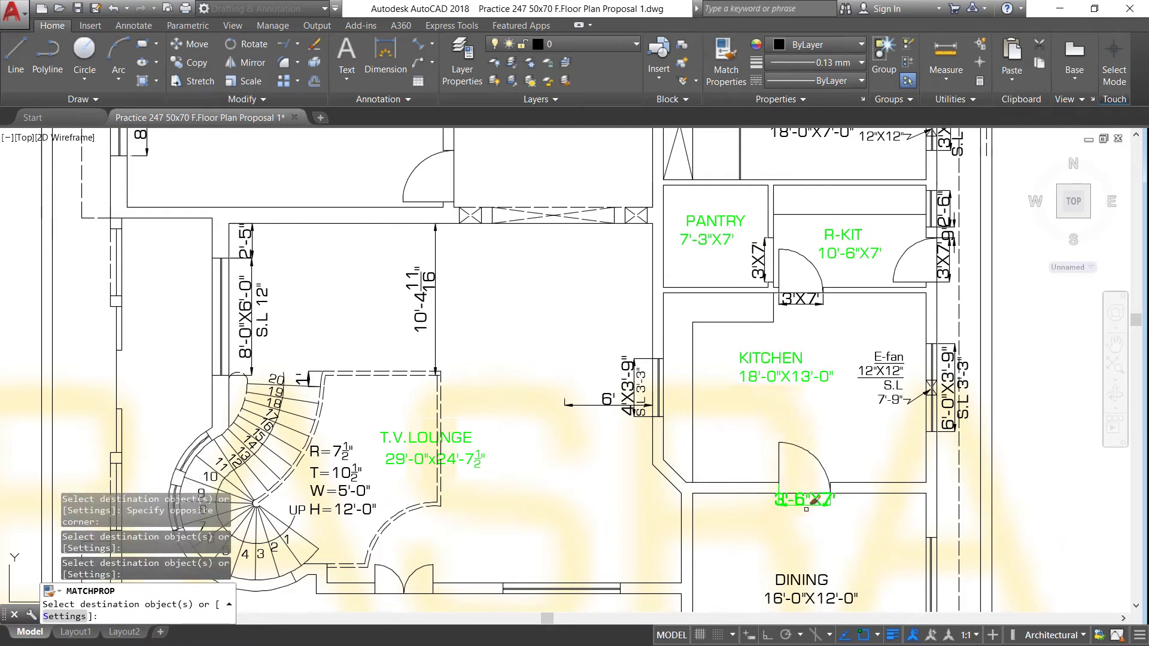
{"action": "left_click", "coordinate": [804, 577]}
{"action": "left_click", "coordinate": [770, 546]}
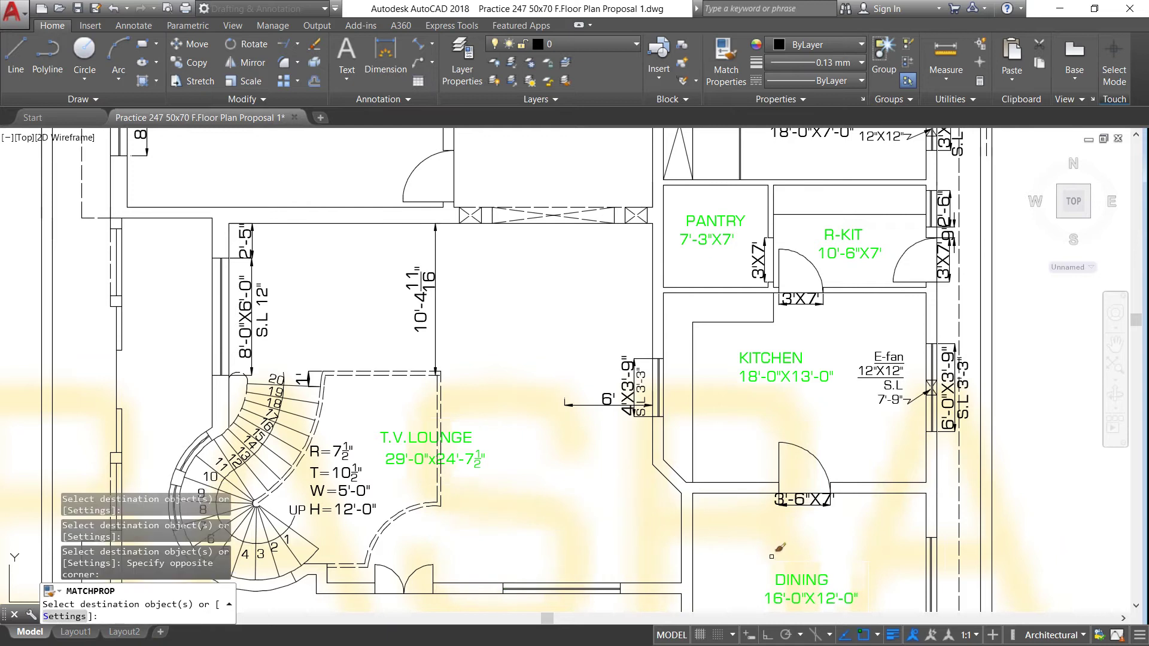
Step: Window-select the remaining DRS/BATH label text so it is fully green
{"action": "scroll", "coordinate": [633, 377], "scroll_direction": "down", "scroll_amount": 4}
{"action": "scroll", "coordinate": [632, 466], "scroll_direction": "up", "scroll_amount": 2}
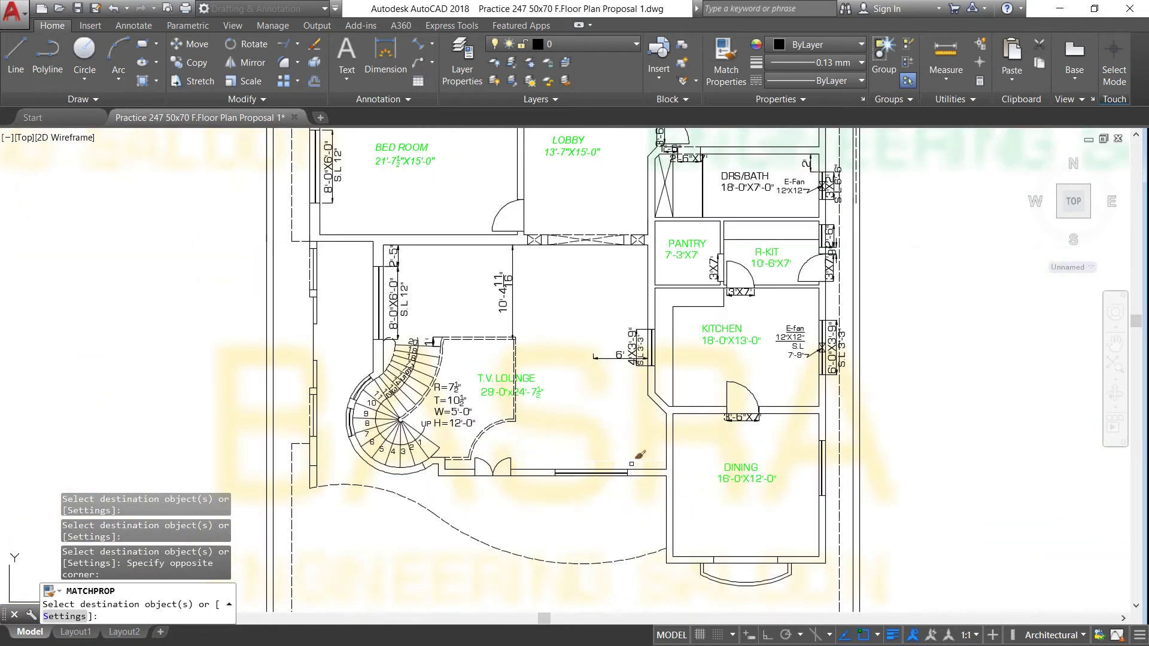
{"action": "scroll", "coordinate": [631, 464], "scroll_direction": "down", "scroll_amount": 2}
{"action": "scroll", "coordinate": [634, 359], "scroll_direction": "up", "scroll_amount": 4}
{"action": "scroll", "coordinate": [634, 353], "scroll_direction": "up", "scroll_amount": 2}
{"action": "left_click", "coordinate": [707, 461]}
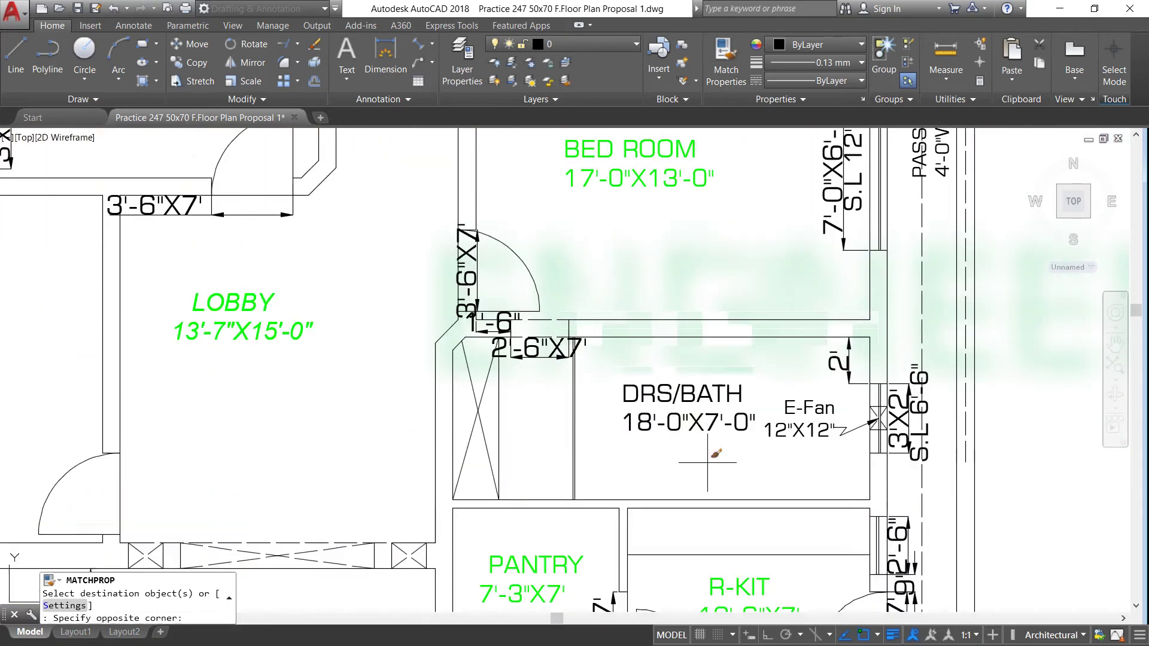
{"action": "left_click", "coordinate": [651, 356]}
{"action": "left_click", "coordinate": [777, 383]}
{"action": "left_click", "coordinate": [694, 375]}
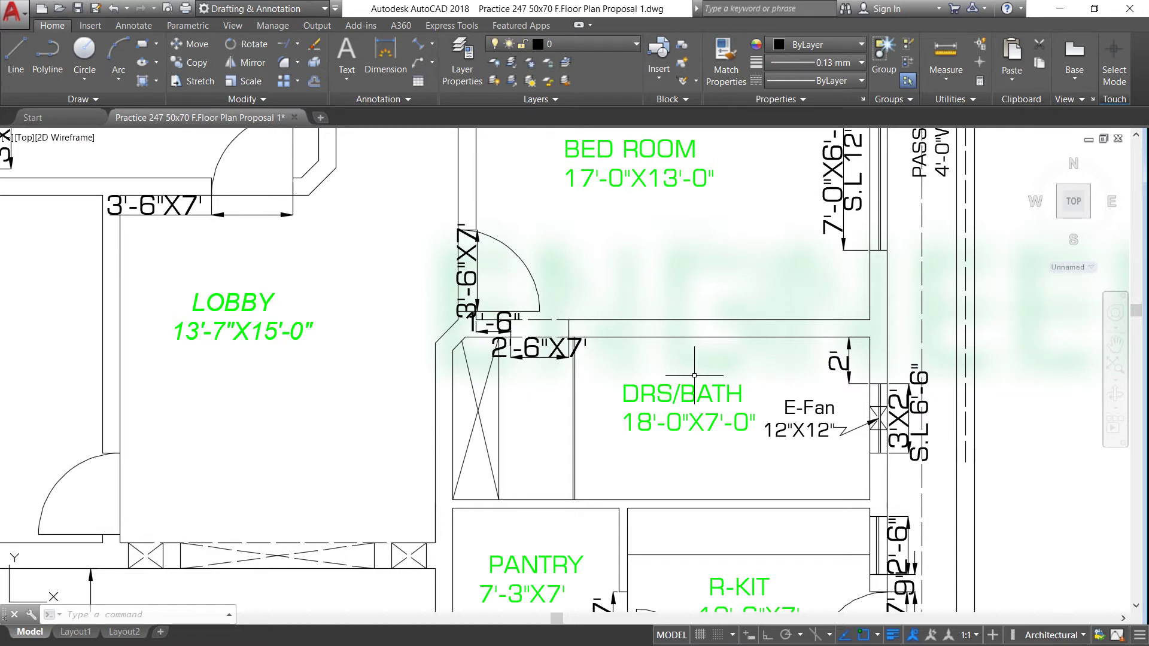
Step: Match the green T.V. LOUNGE label onto the spiral stair's R, T, W and H notes
{"action": "scroll", "coordinate": [695, 376], "scroll_direction": "down", "scroll_amount": 2}
{"action": "scroll", "coordinate": [694, 375], "scroll_direction": "down", "scroll_amount": 1}
{"action": "scroll", "coordinate": [520, 264], "scroll_direction": "down", "scroll_amount": 2}
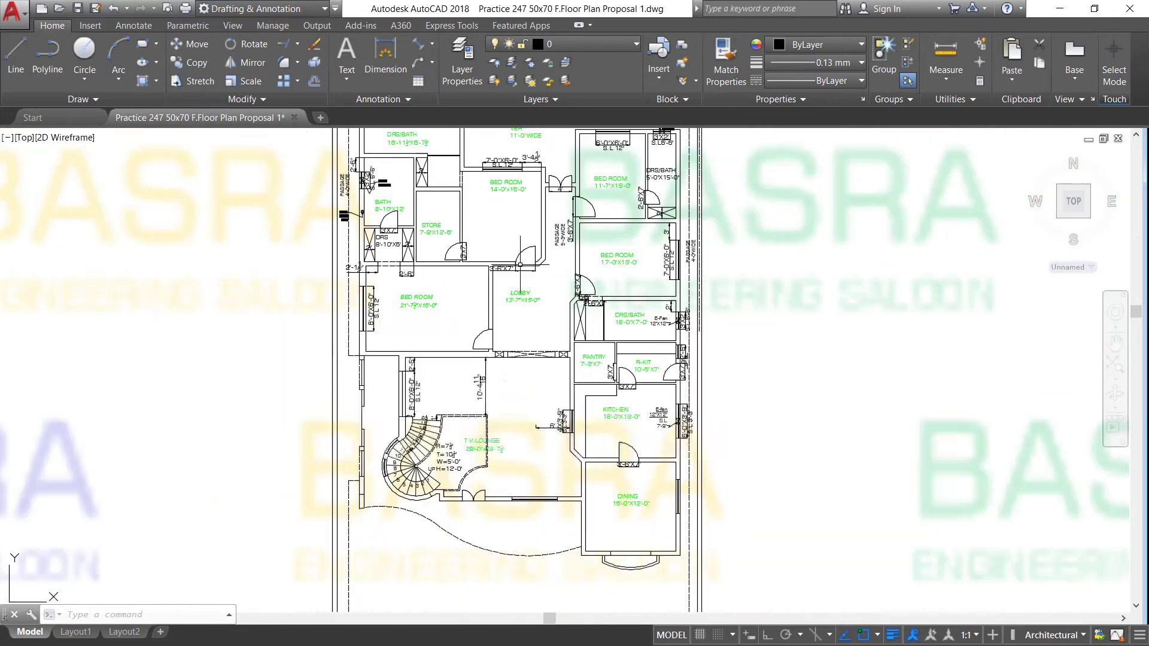
{"action": "scroll", "coordinate": [455, 488], "scroll_direction": "up", "scroll_amount": 3}
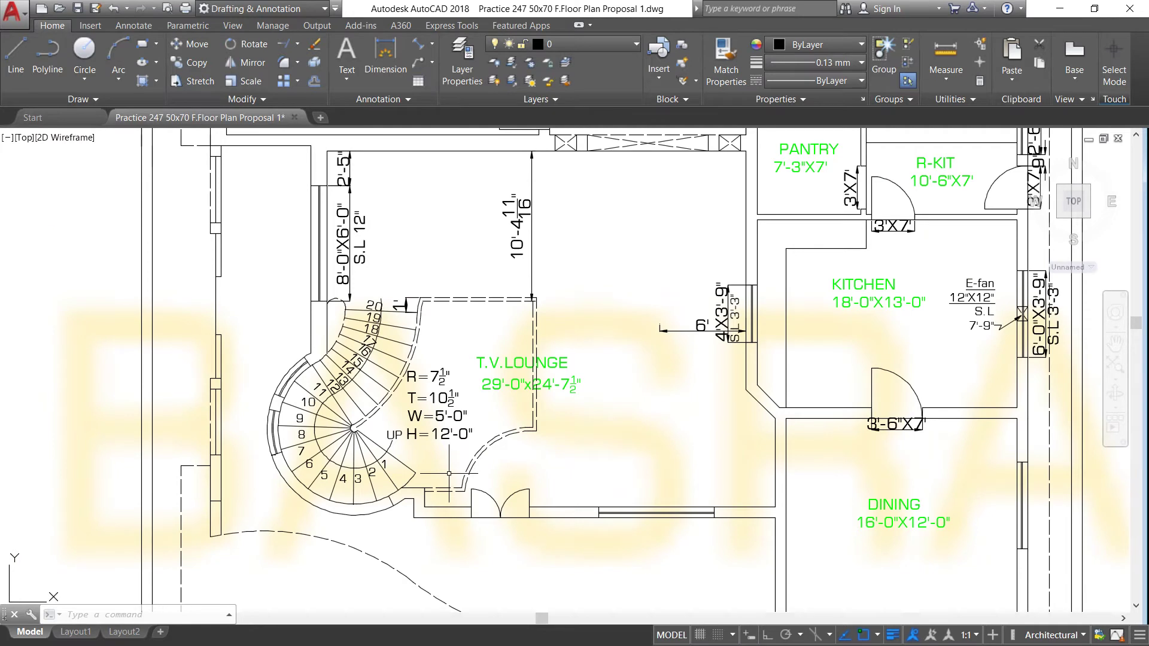
{"action": "scroll", "coordinate": [449, 473], "scroll_direction": "up", "scroll_amount": 2}
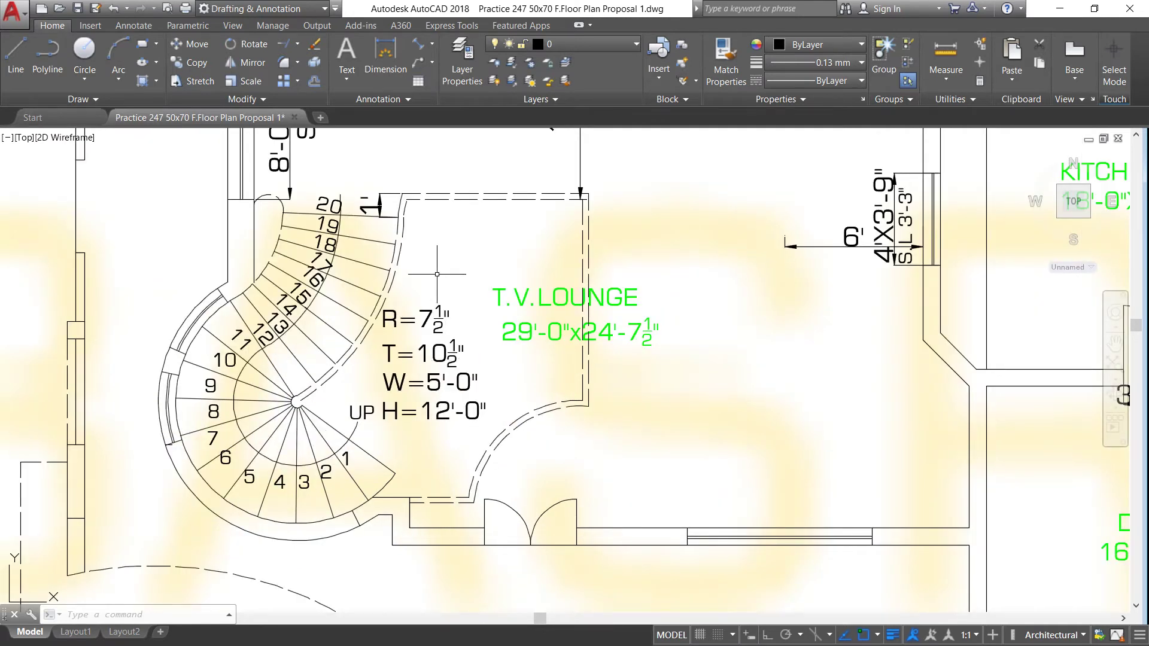
{"action": "left_click", "coordinate": [726, 60]}
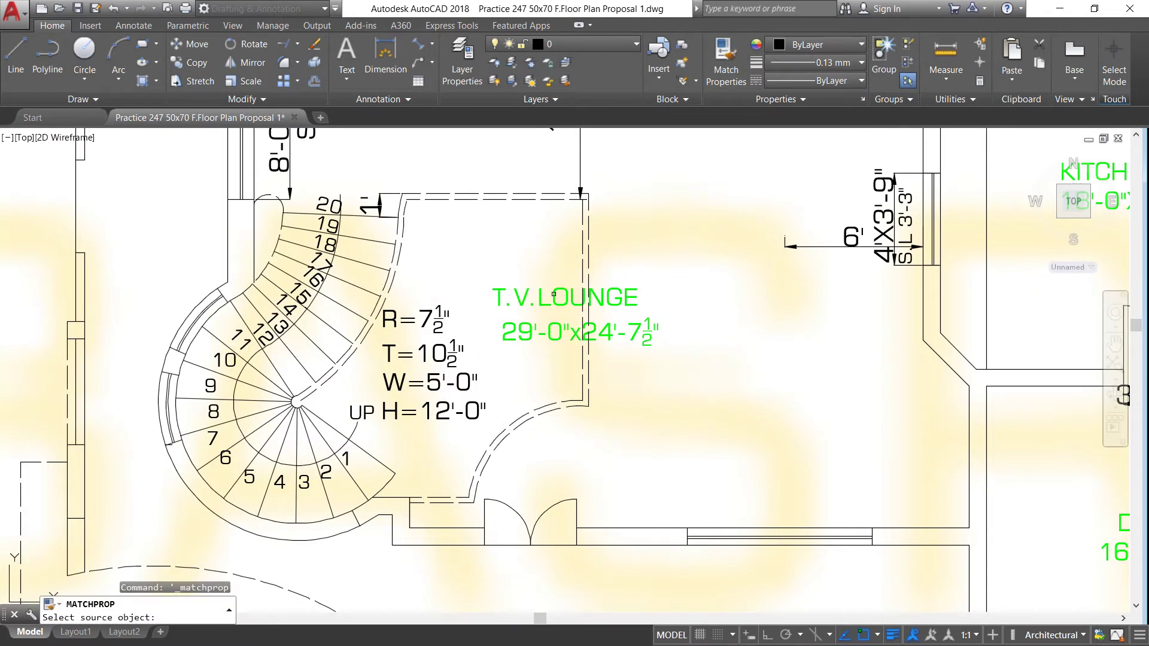
{"action": "left_click", "coordinate": [511, 312]}
{"action": "left_click", "coordinate": [485, 431]}
{"action": "left_click", "coordinate": [383, 298]}
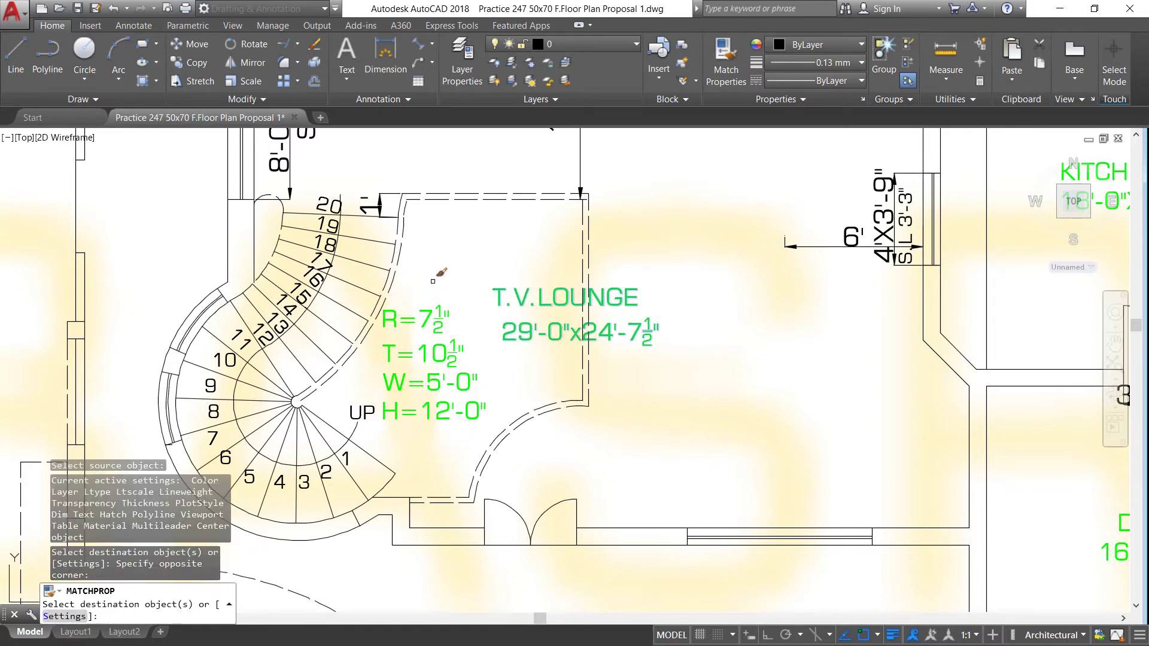
{"action": "right_click", "coordinate": [446, 293]}
{"action": "left_click", "coordinate": [446, 294]}
{"action": "scroll", "coordinate": [446, 294], "scroll_direction": "down", "scroll_amount": 3}
{"action": "scroll", "coordinate": [431, 278], "scroll_direction": "down", "scroll_amount": 3}
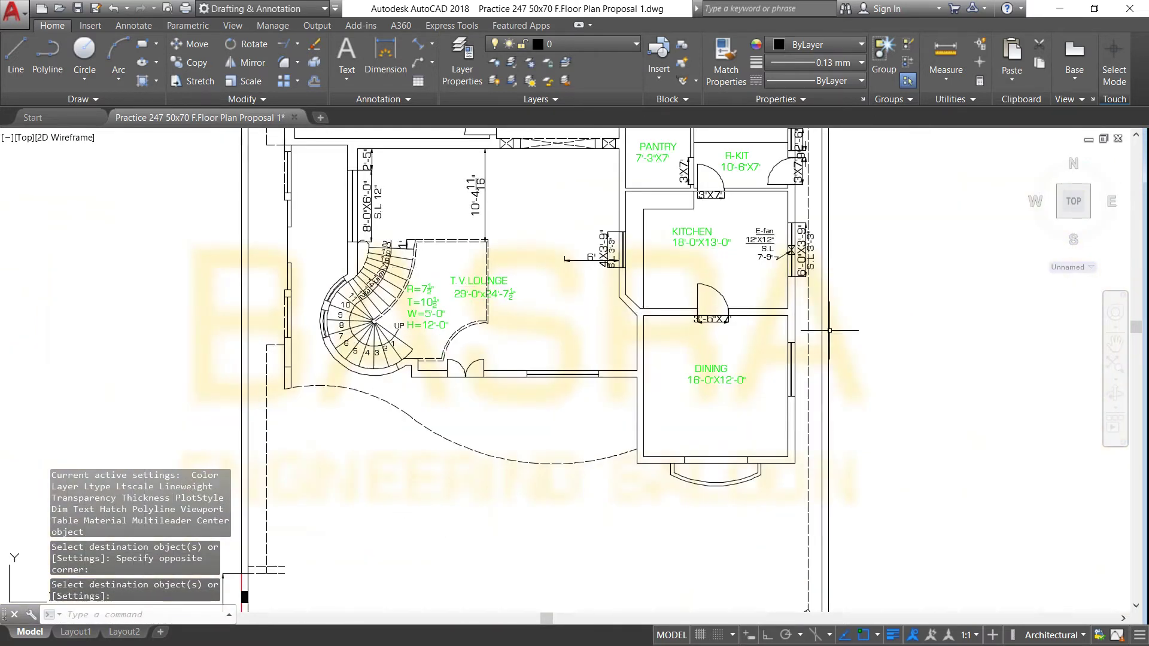
{"action": "scroll", "coordinate": [820, 325], "scroll_direction": "up", "scroll_amount": 4}
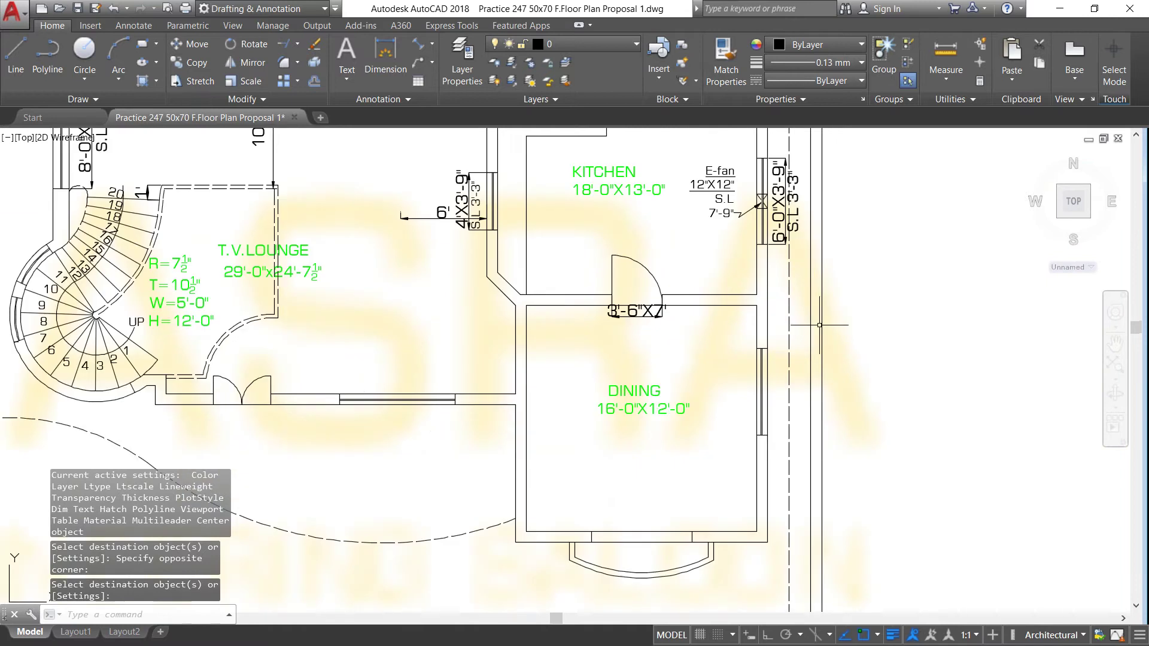
Step: Fill the walls around the dining room with a solid orange hatch
{"action": "left_click", "coordinate": [147, 84]}
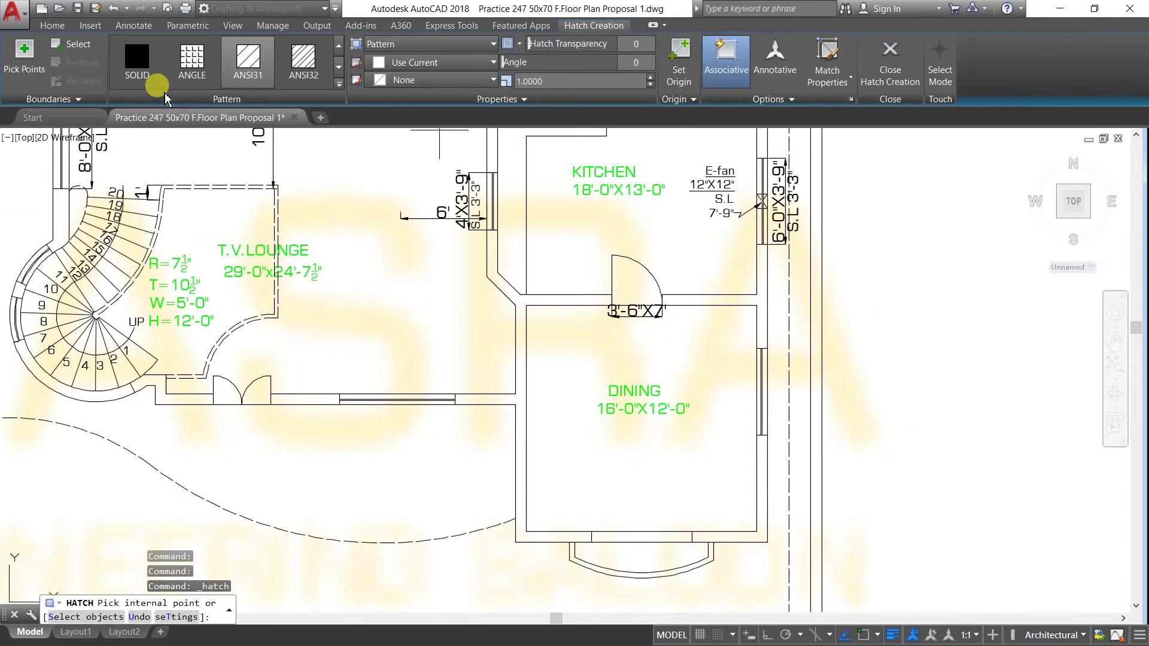
{"action": "left_click", "coordinate": [494, 62]}
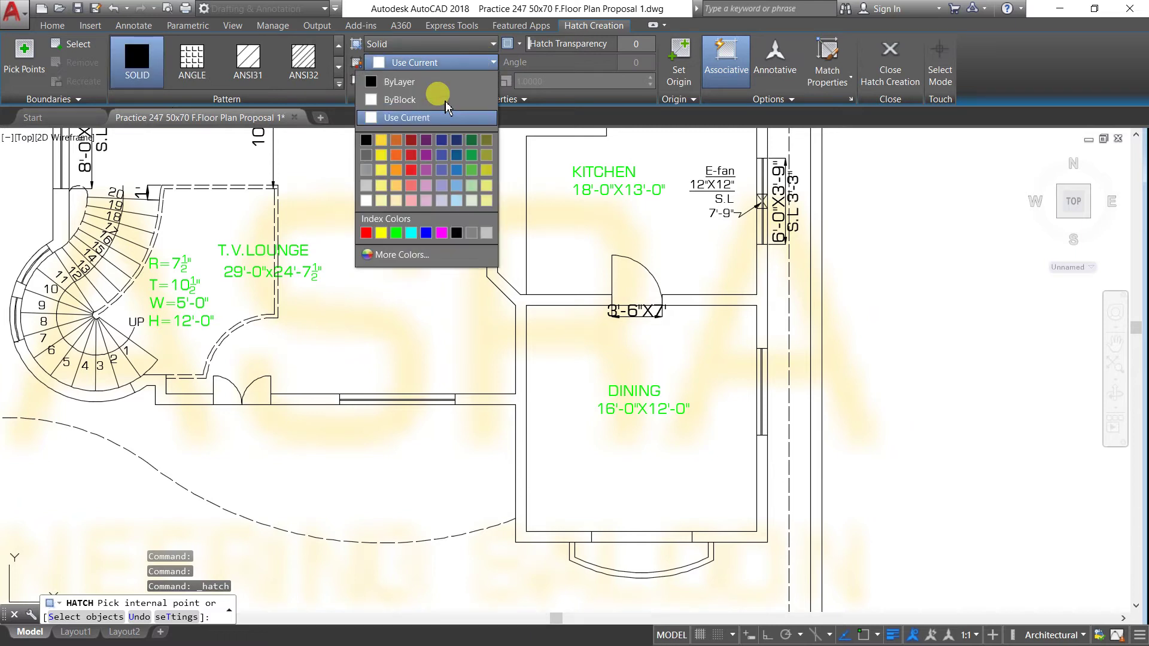
{"action": "left_click", "coordinate": [396, 170]}
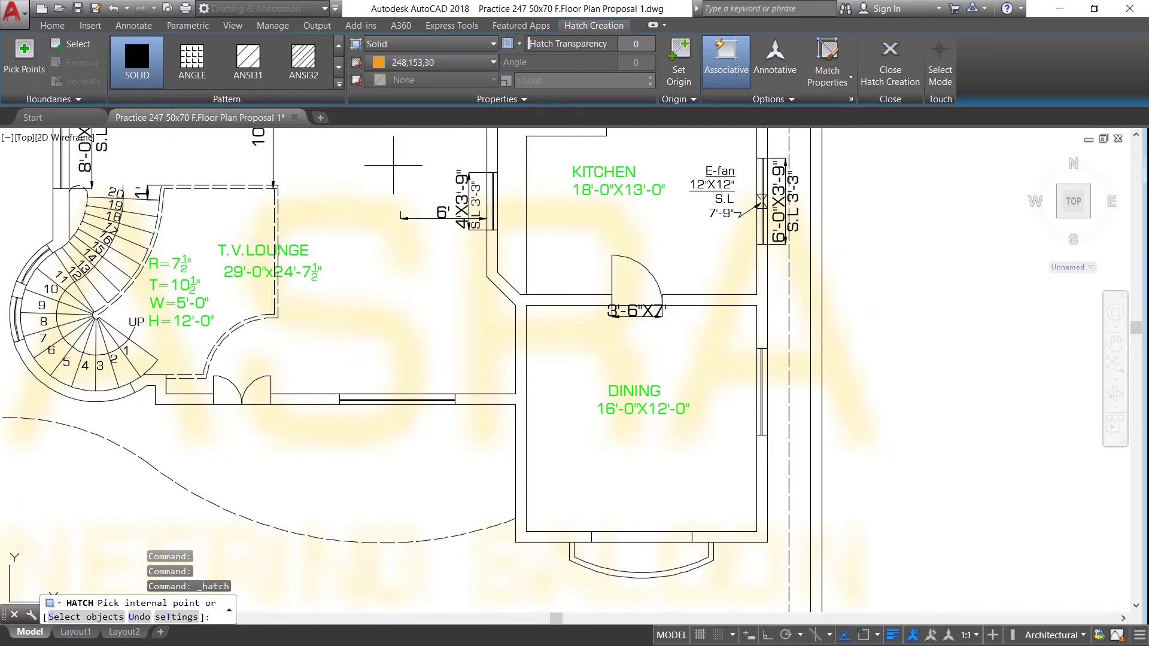
{"action": "left_click", "coordinate": [522, 301]}
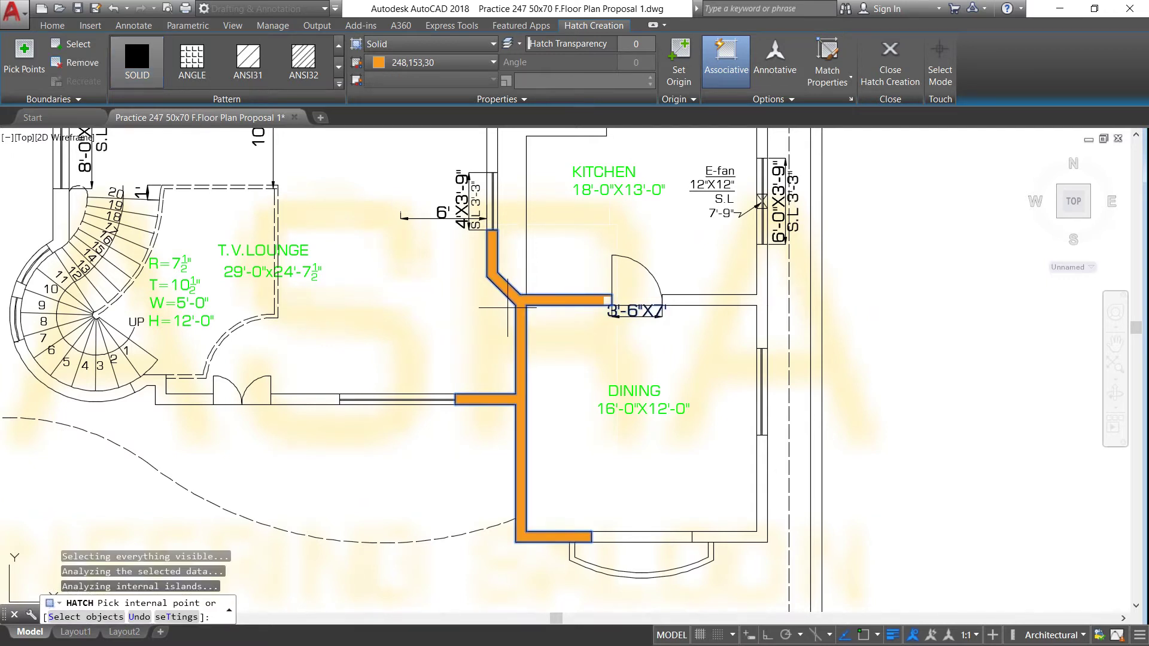
{"action": "key", "text": "Return"}
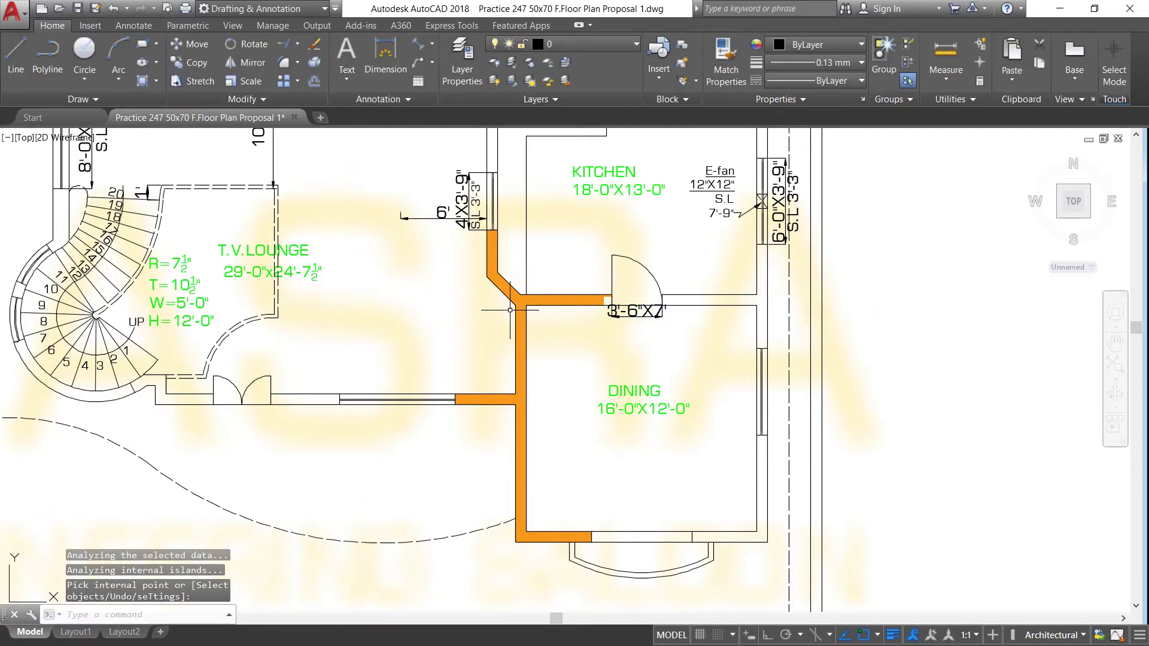
Step: Recolour the dining-room wall hatch to dark blue 41,49,137, keeping the SOLID pattern
{"action": "left_click", "coordinate": [509, 310]}
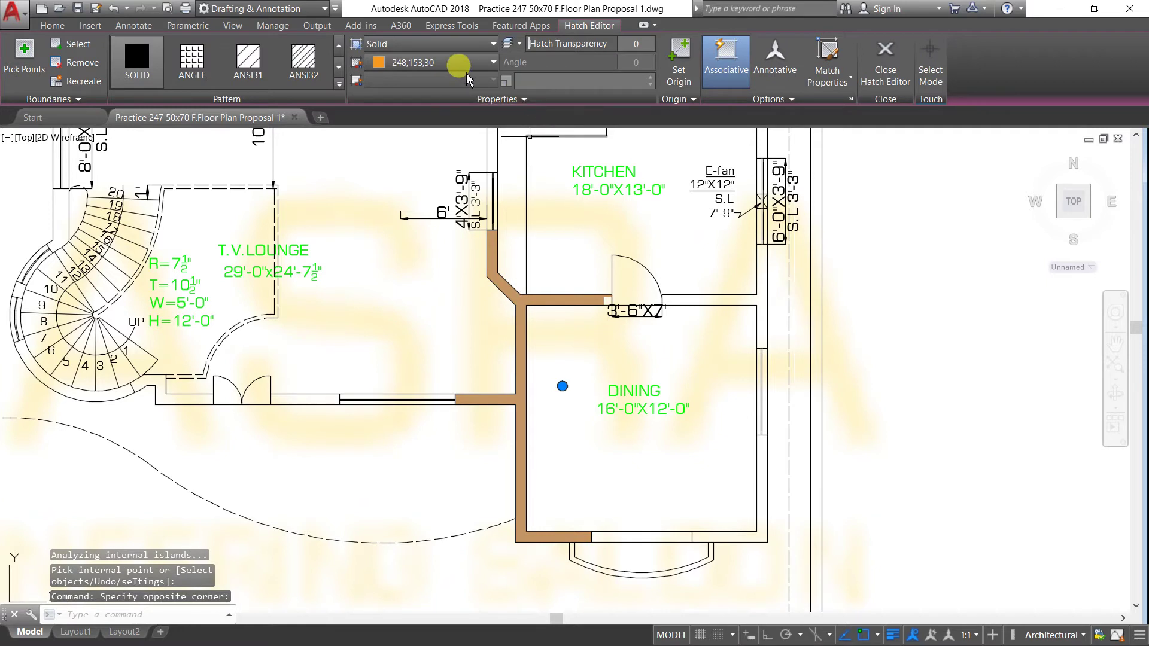
{"action": "left_click", "coordinate": [494, 62]}
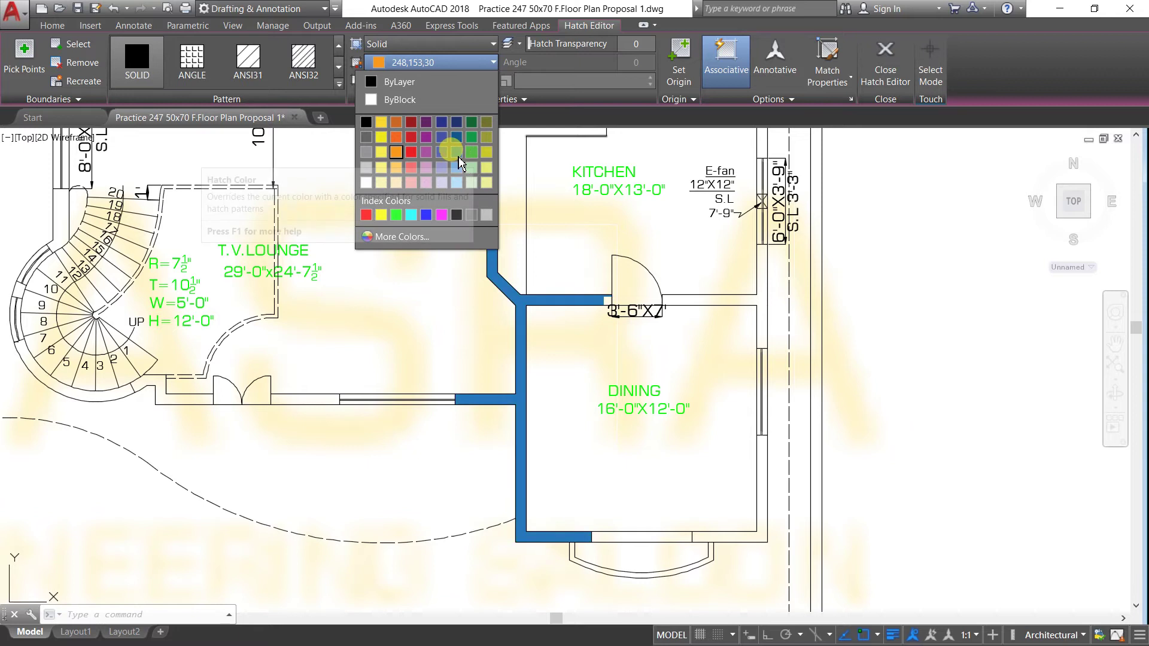
{"action": "left_click", "coordinate": [445, 127]}
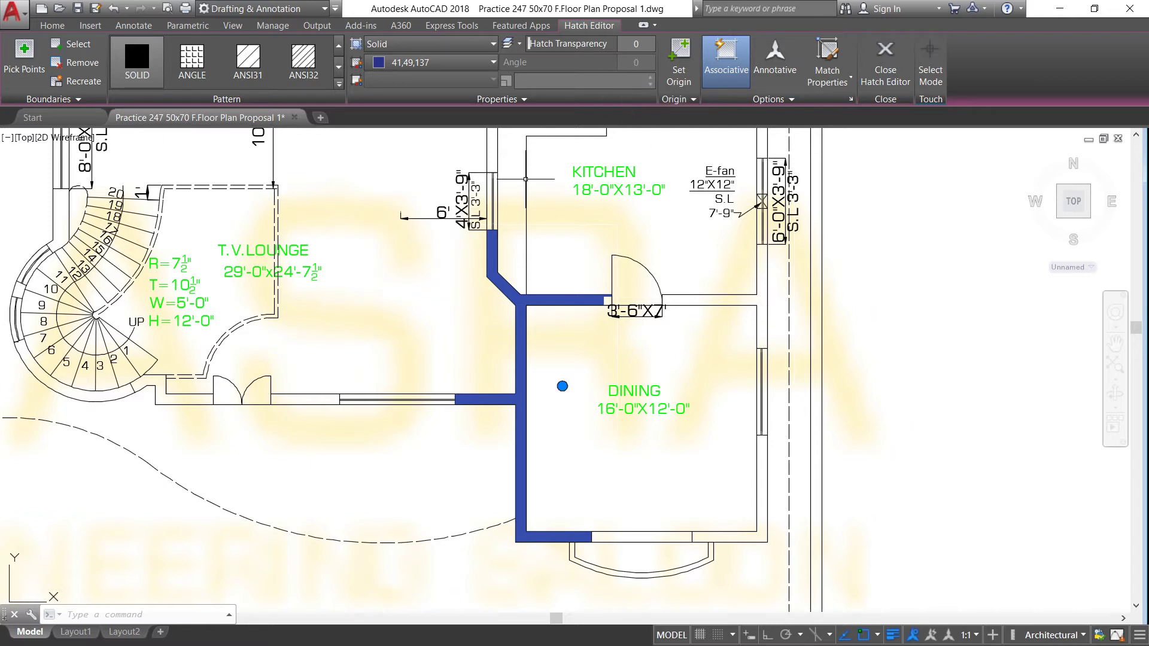
{"action": "scroll", "coordinate": [609, 179], "scroll_direction": "down", "scroll_amount": 2}
{"action": "scroll", "coordinate": [431, 119], "scroll_direction": "up", "scroll_amount": 2}
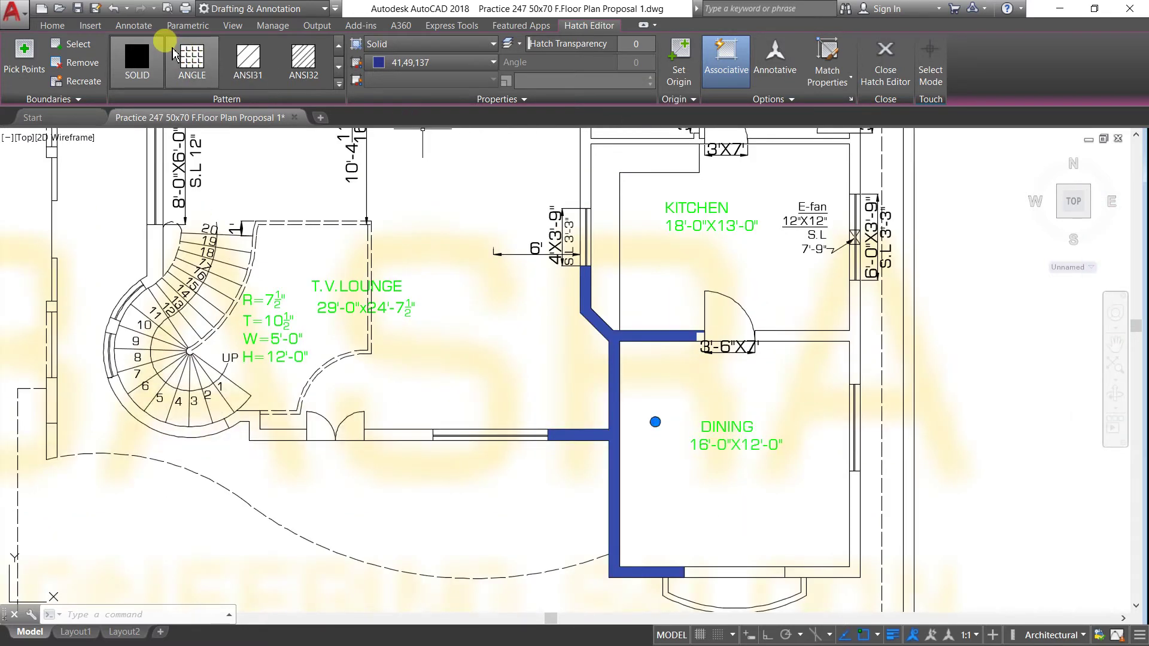
{"action": "left_click", "coordinate": [137, 60]}
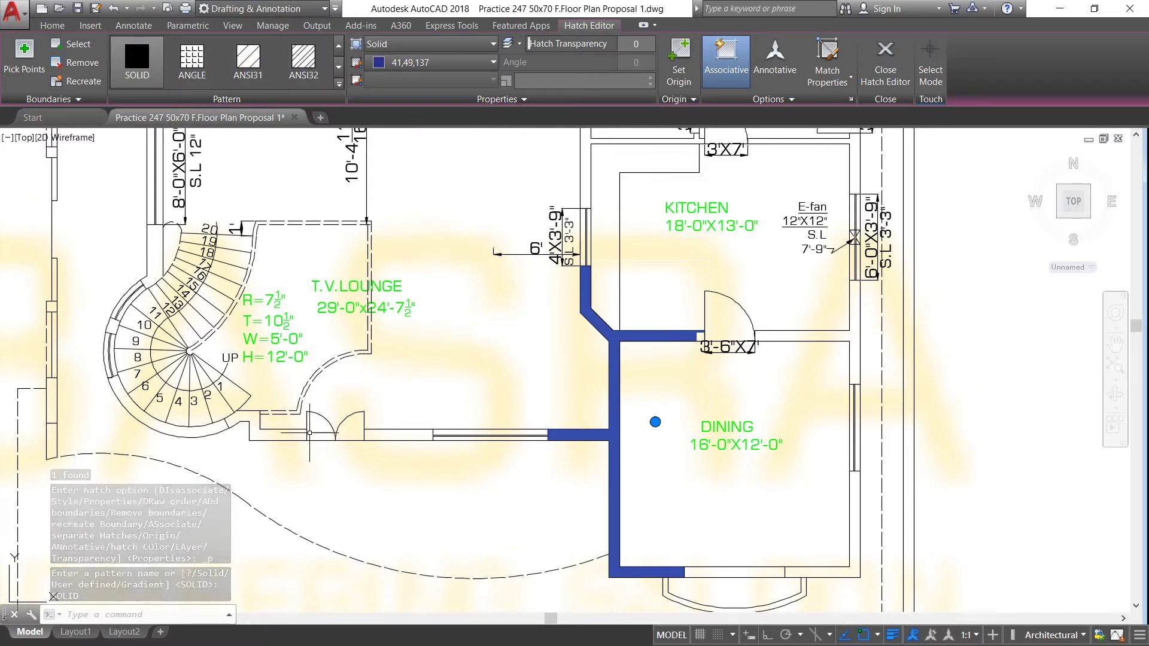
Step: Hatch the walls around the spiral stair, double door and kitchen-dining corners
{"action": "key", "text": "Return"}
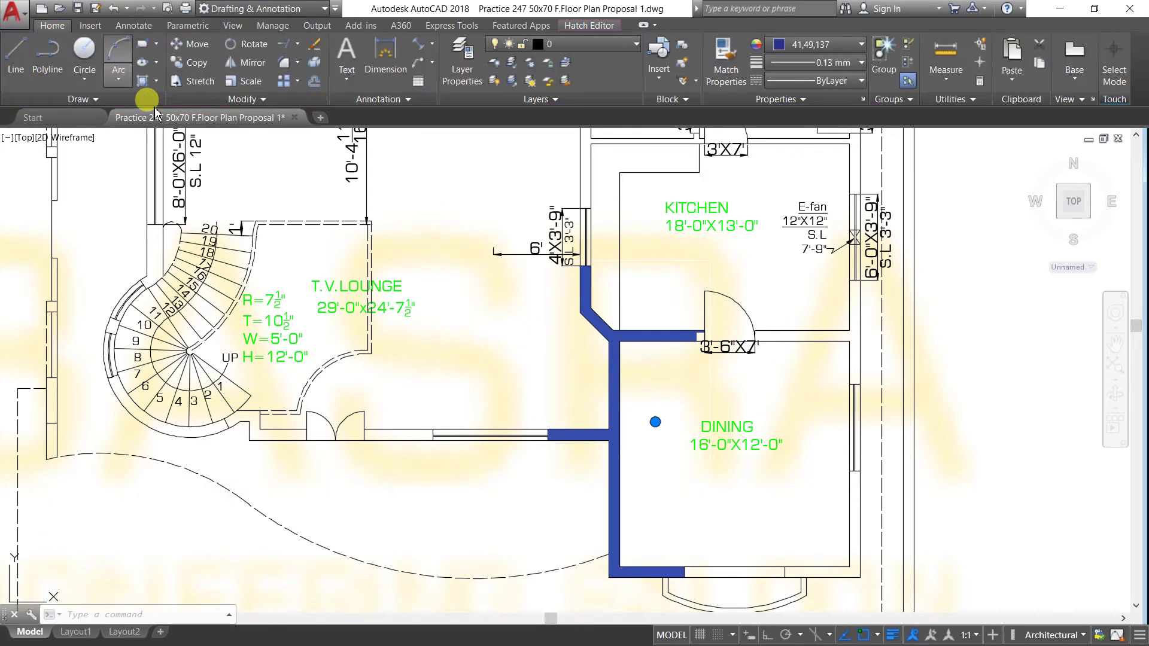
{"action": "left_click", "coordinate": [143, 63]}
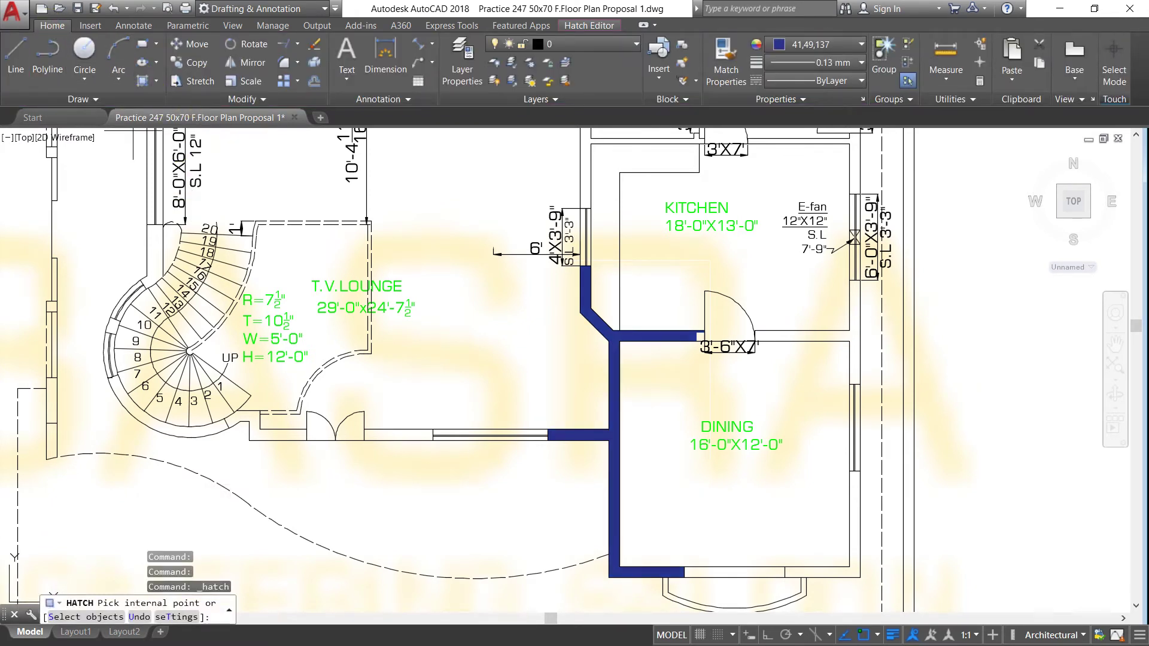
{"action": "left_click", "coordinate": [154, 254]}
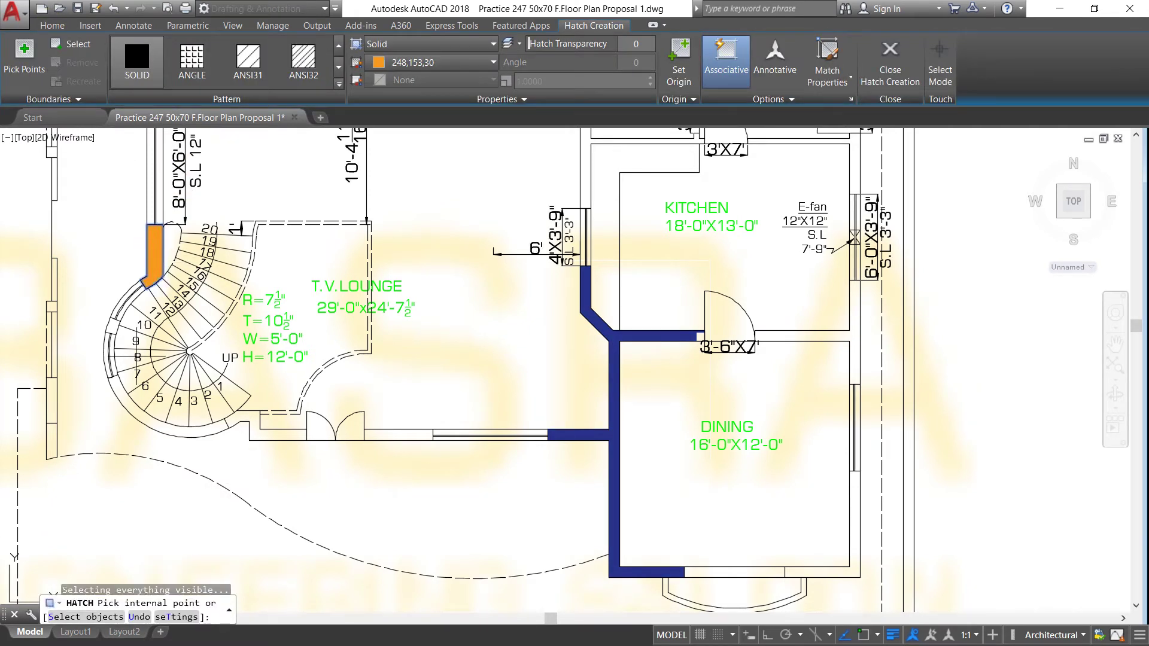
{"action": "left_click", "coordinate": [128, 402]}
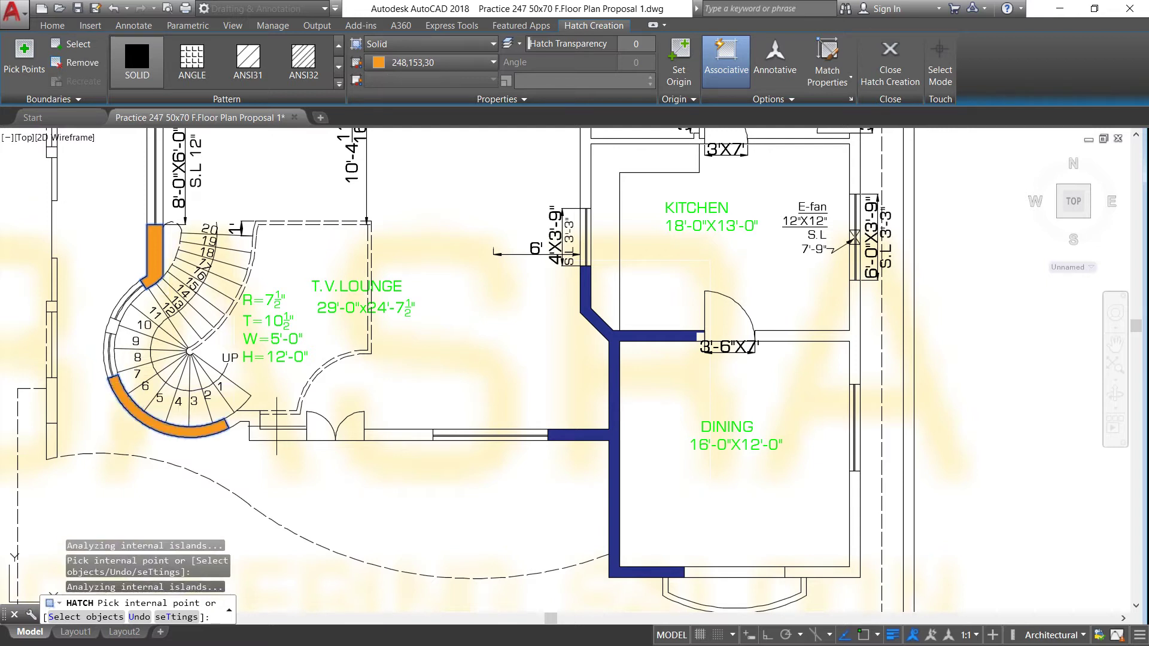
{"action": "left_click", "coordinate": [262, 434]}
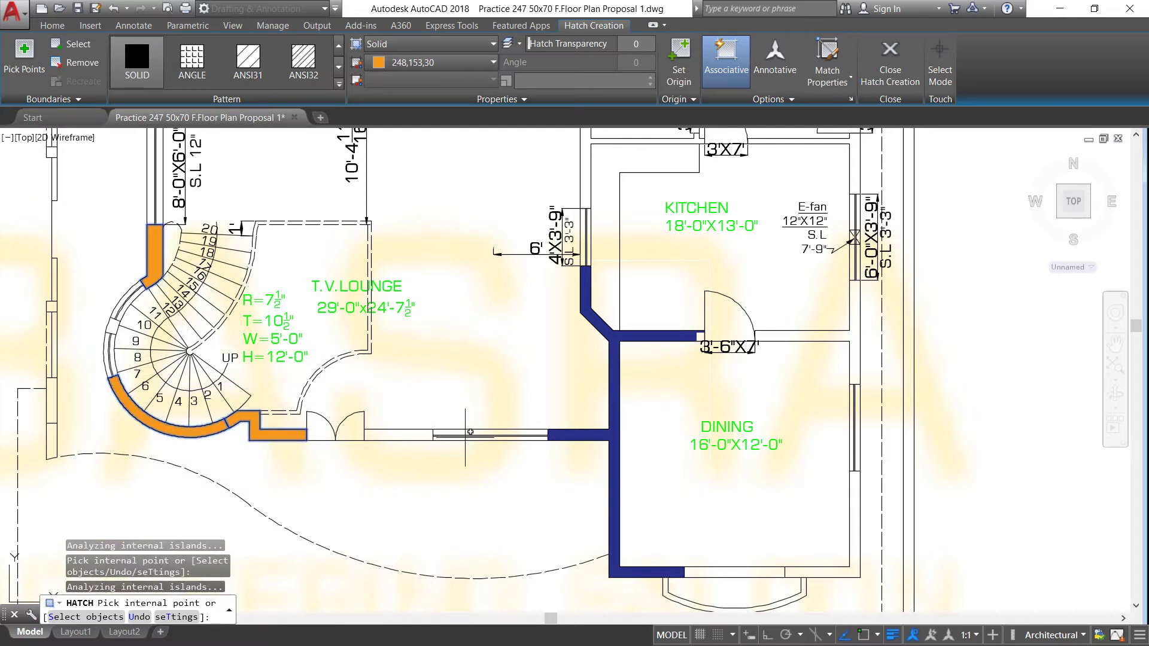
{"action": "left_click", "coordinate": [419, 435]}
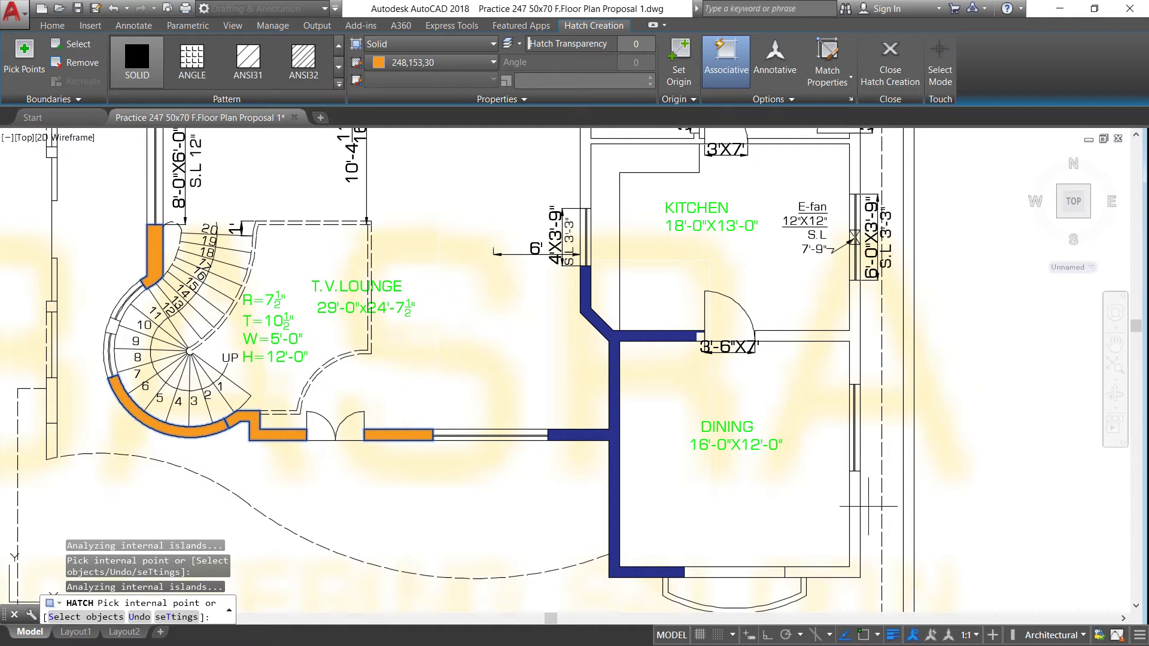
{"action": "left_click", "coordinate": [852, 524]}
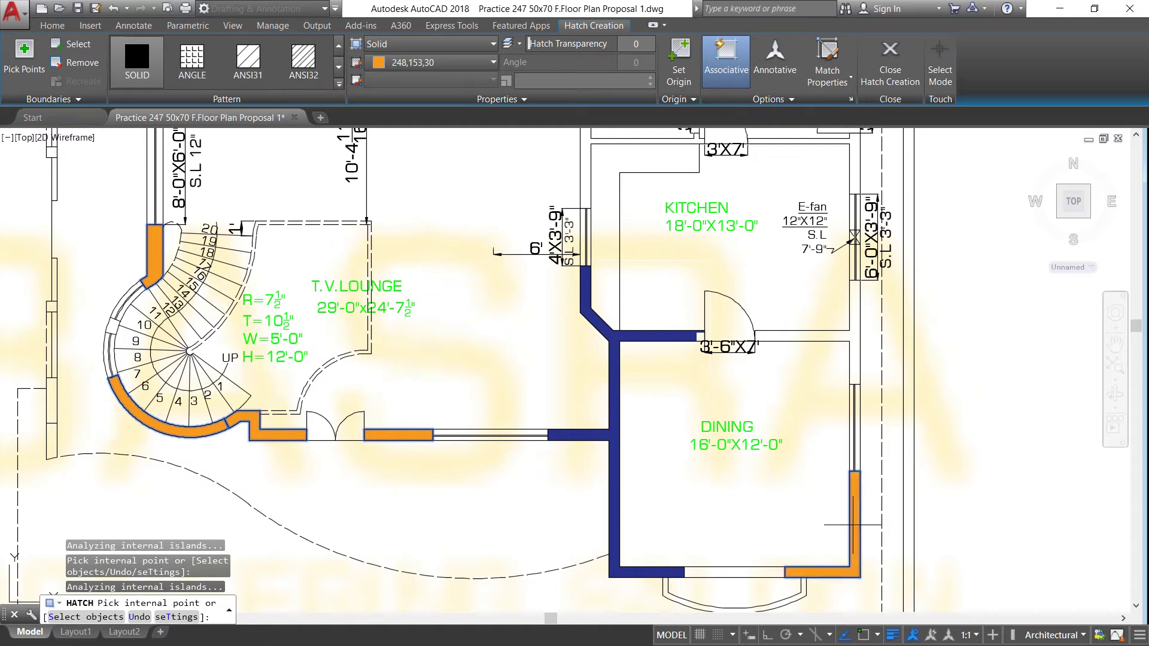
{"action": "left_click", "coordinate": [858, 356]}
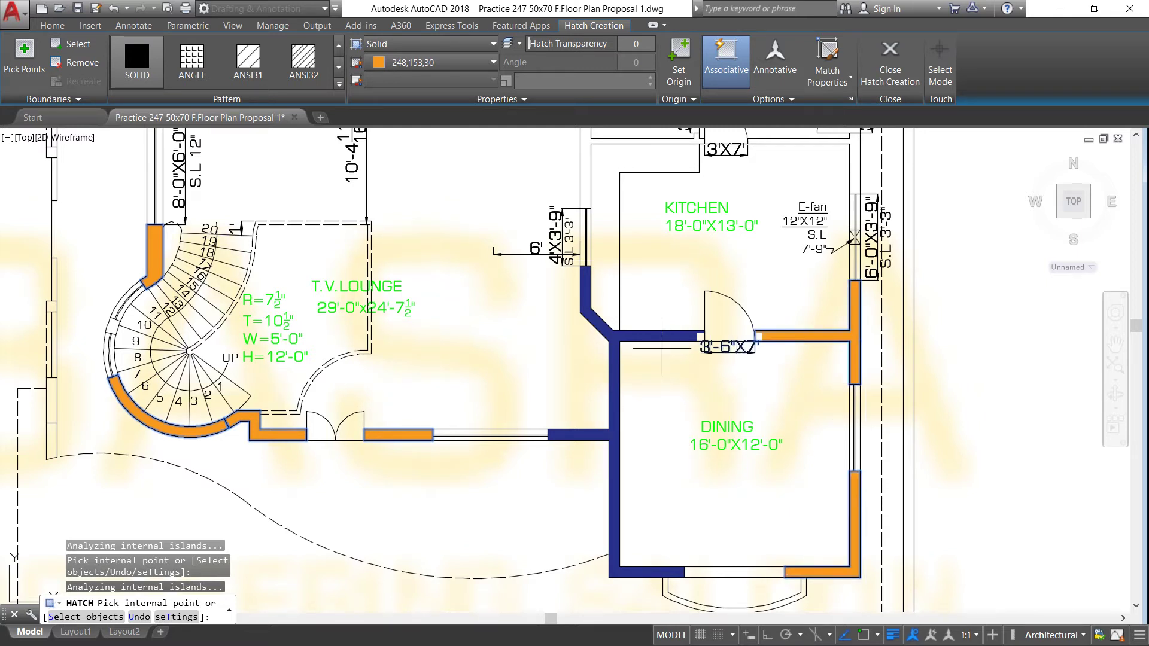
{"action": "right_click", "coordinate": [638, 281]}
{"action": "left_click", "coordinate": [645, 288]}
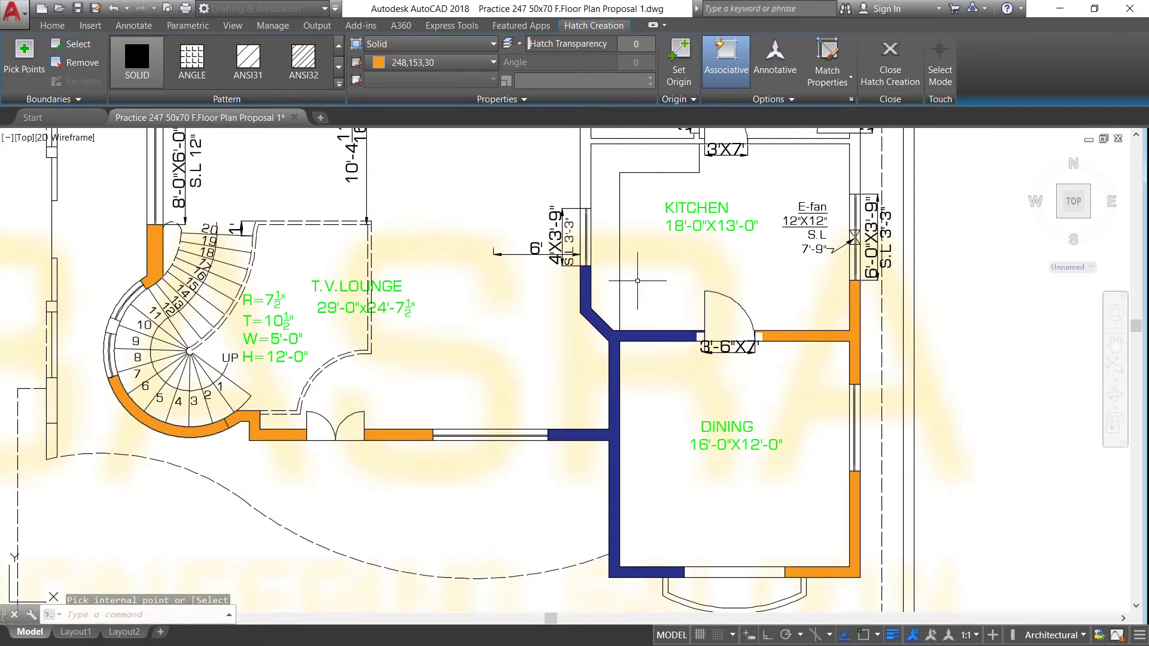
Step: Change the new wall hatch colour from blue to Cyan
{"action": "left_click", "coordinate": [794, 334]}
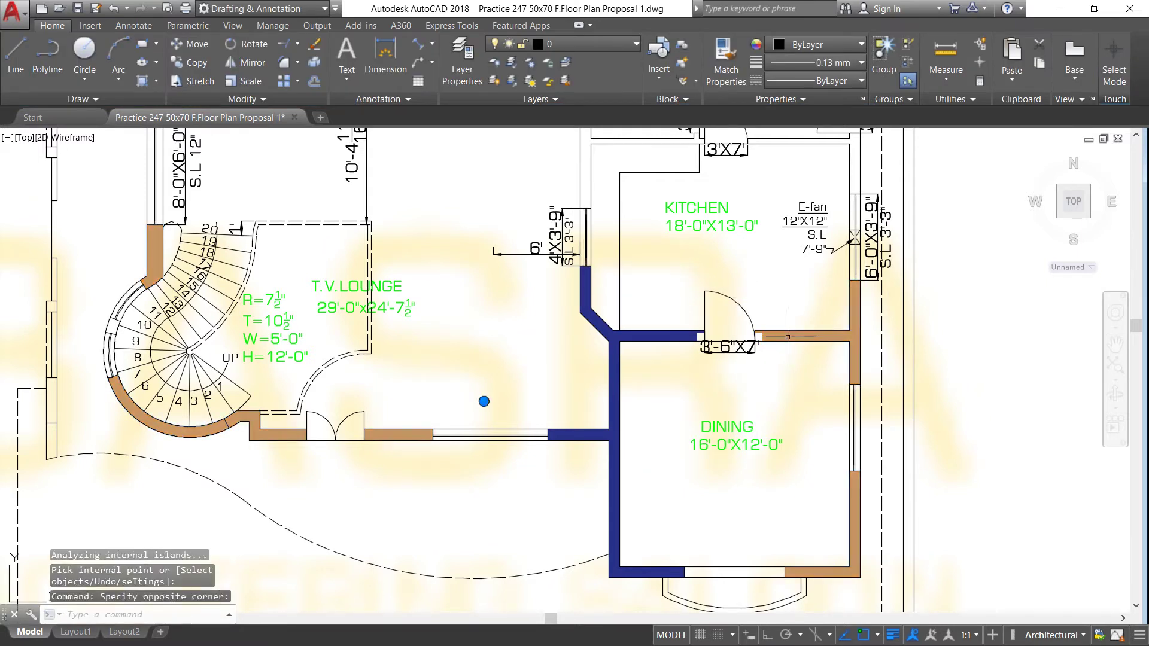
{"action": "left_click", "coordinate": [494, 62]}
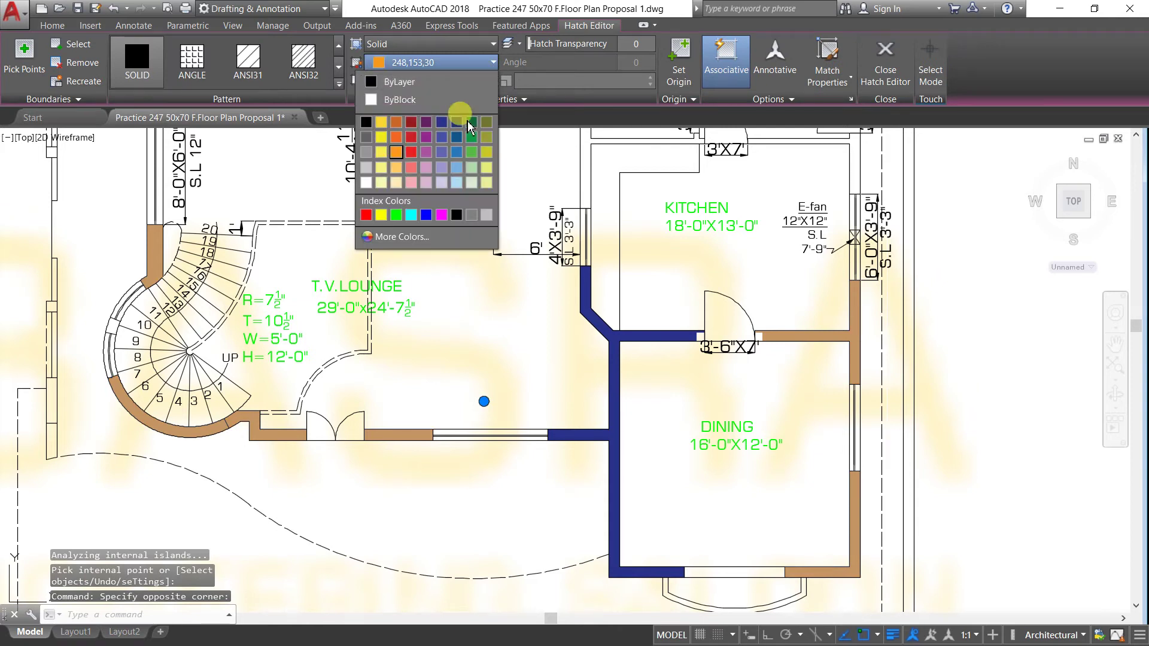
{"action": "left_click", "coordinate": [428, 217]}
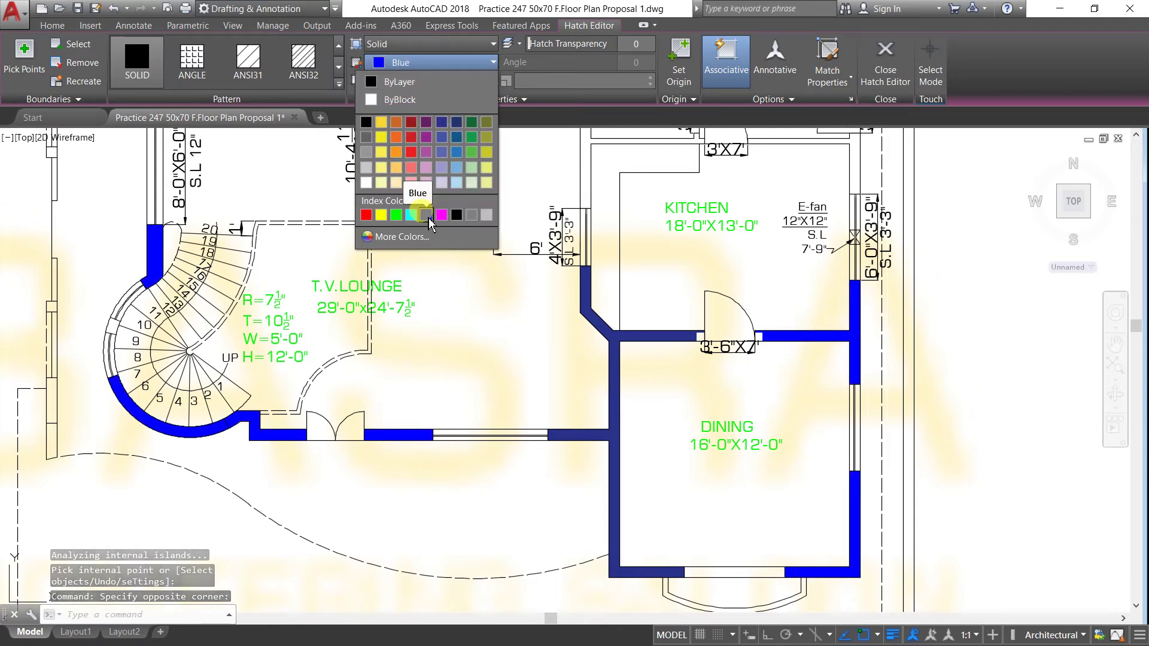
{"action": "left_click", "coordinate": [495, 63]}
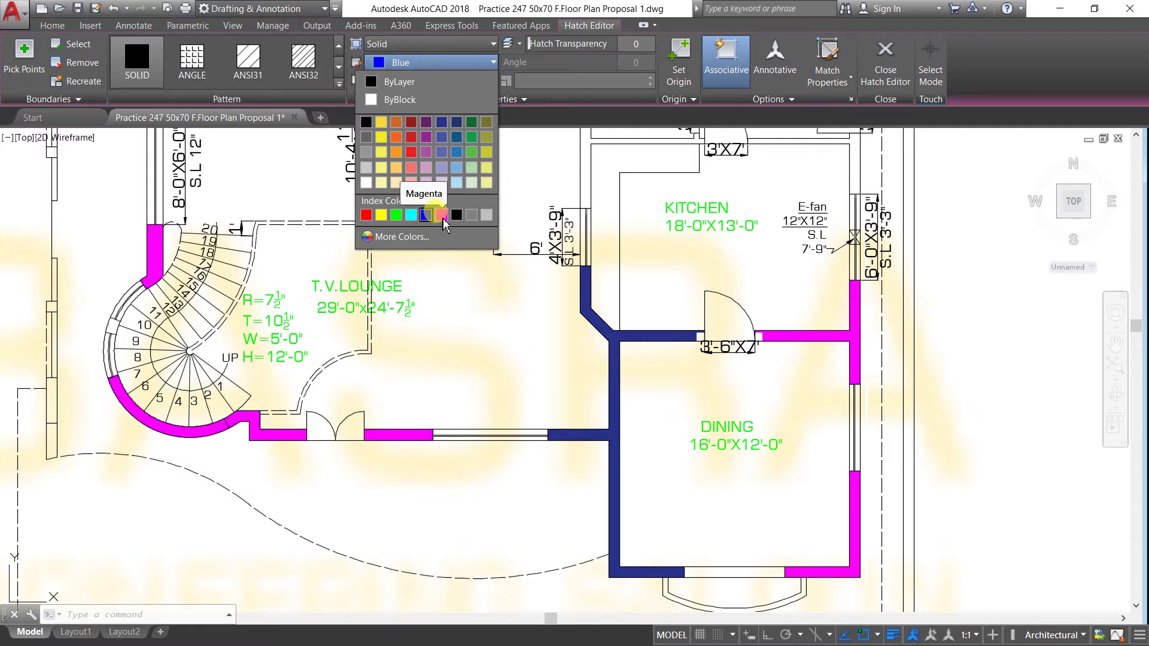
{"action": "left_click", "coordinate": [412, 215]}
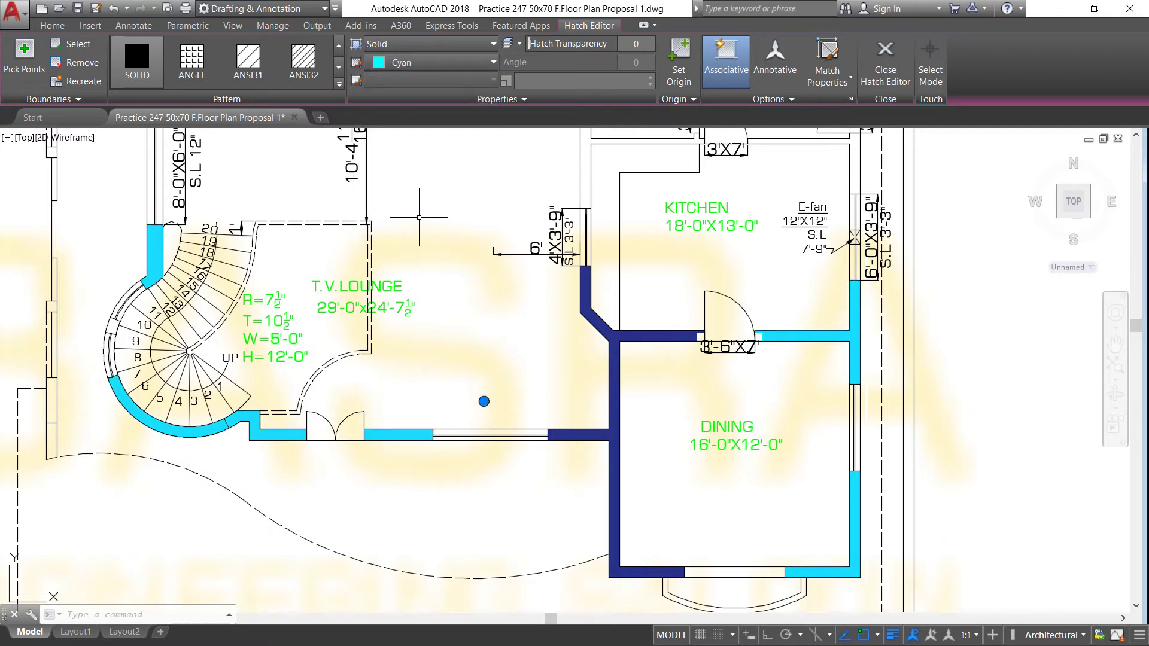
Step: Match a cyan wall's properties onto the dark blue dining-room wall hatch
{"action": "key", "text": "Escape"}
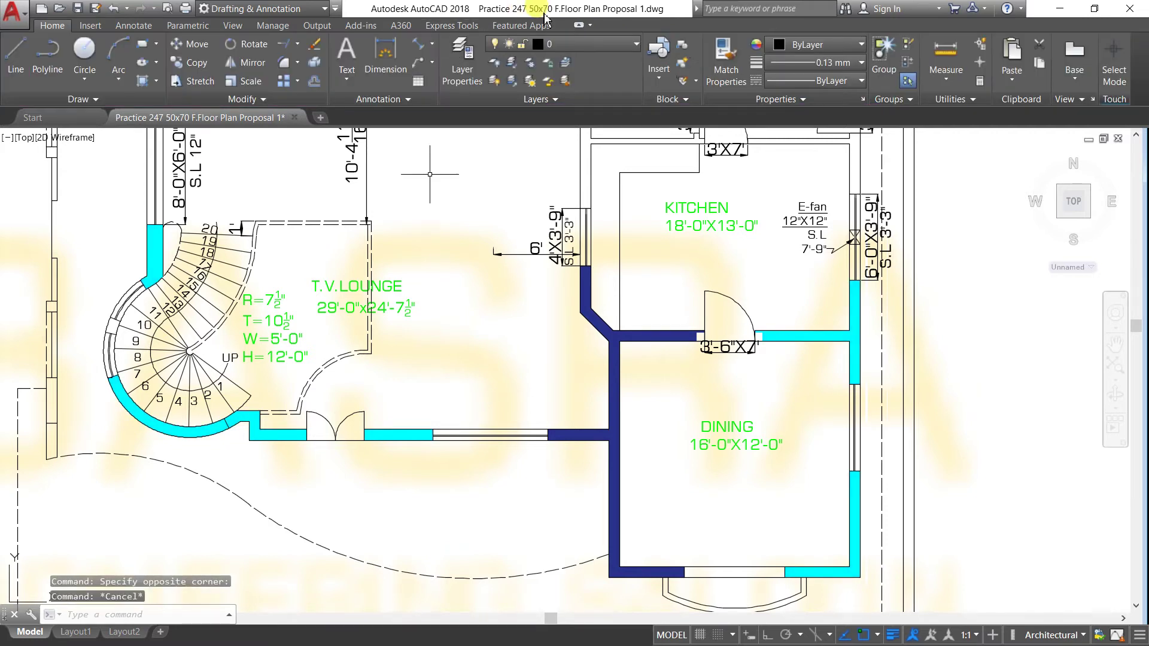
{"action": "left_click", "coordinate": [726, 62]}
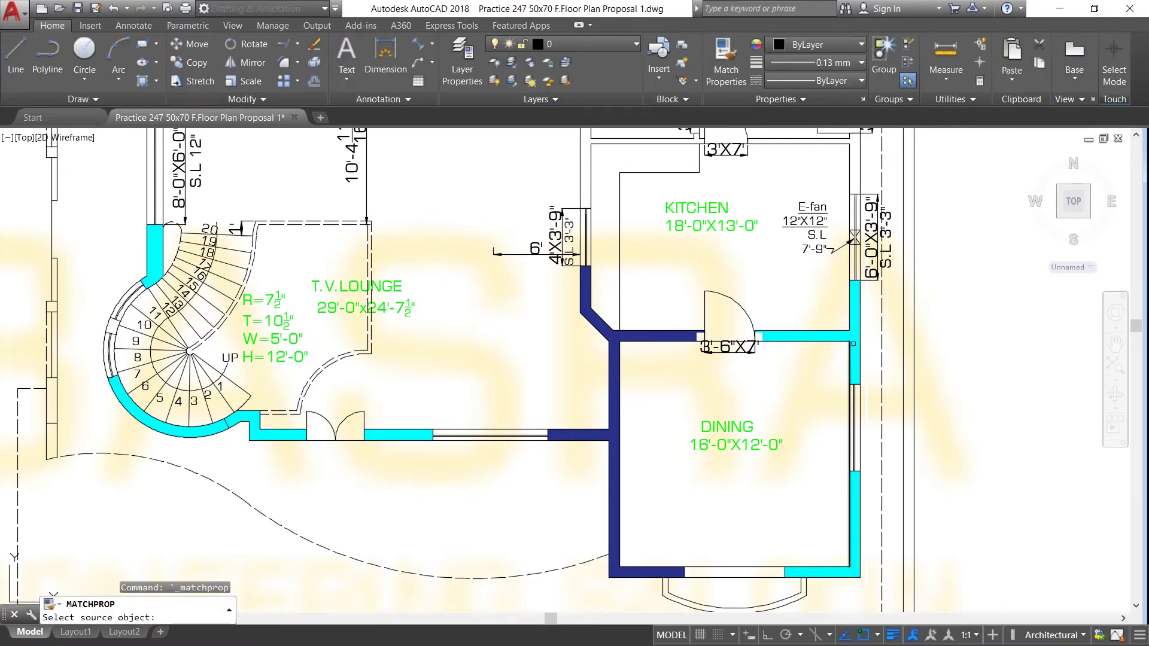
{"action": "left_click", "coordinate": [853, 342]}
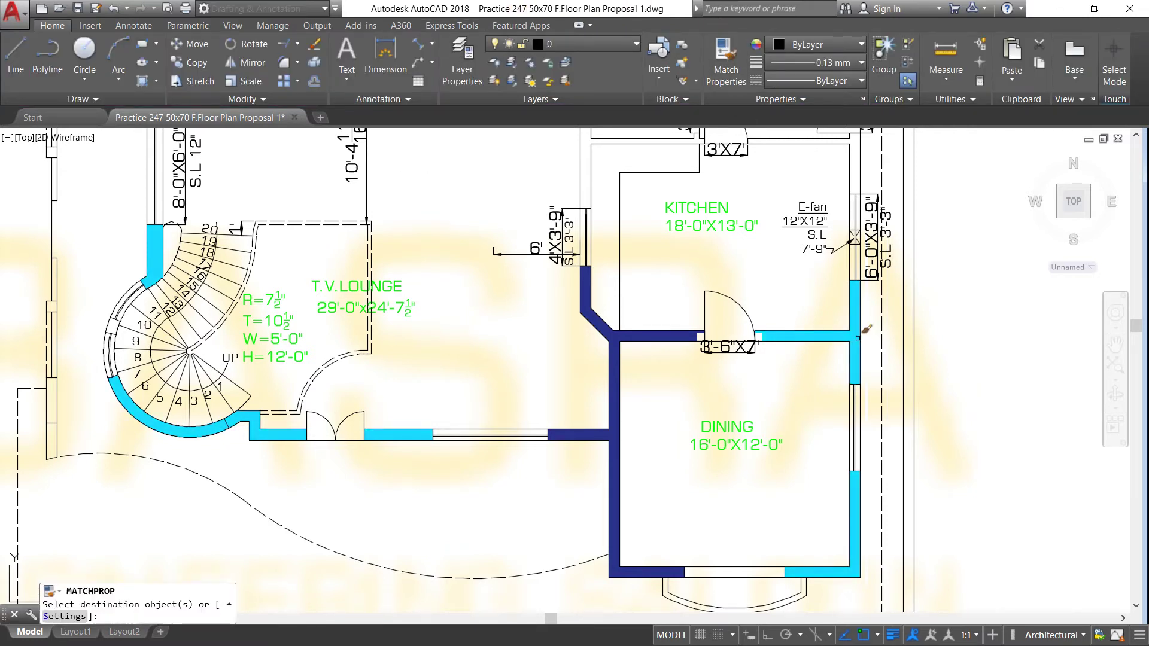
{"action": "left_click", "coordinate": [642, 329]}
{"action": "right_click", "coordinate": [645, 335]}
{"action": "left_click", "coordinate": [655, 342]}
{"action": "scroll", "coordinate": [615, 338], "scroll_direction": "down", "scroll_amount": 2}
{"action": "scroll", "coordinate": [545, 233], "scroll_direction": "down", "scroll_amount": 1}
{"action": "scroll", "coordinate": [492, 214], "scroll_direction": "up", "scroll_amount": 3}
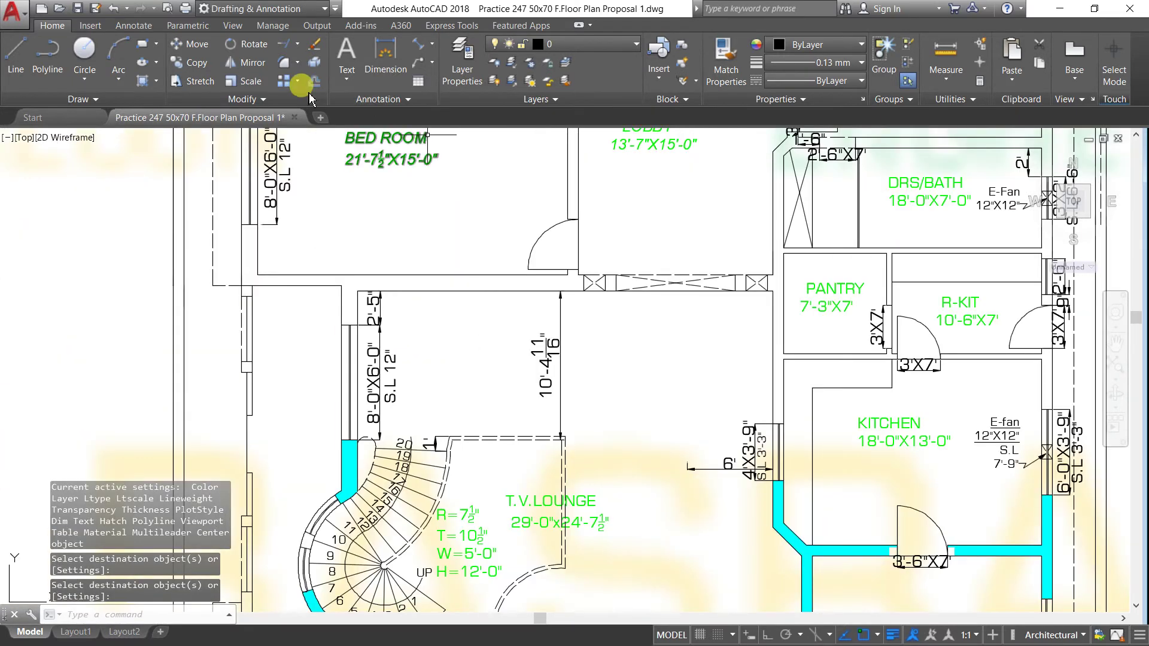
Step: Hatch the bed room, pantry, DRS/BATH and R-KIT wall strips with a Cyan solid fill
{"action": "type", "text": "h"}
{"action": "key", "text": "Return"}
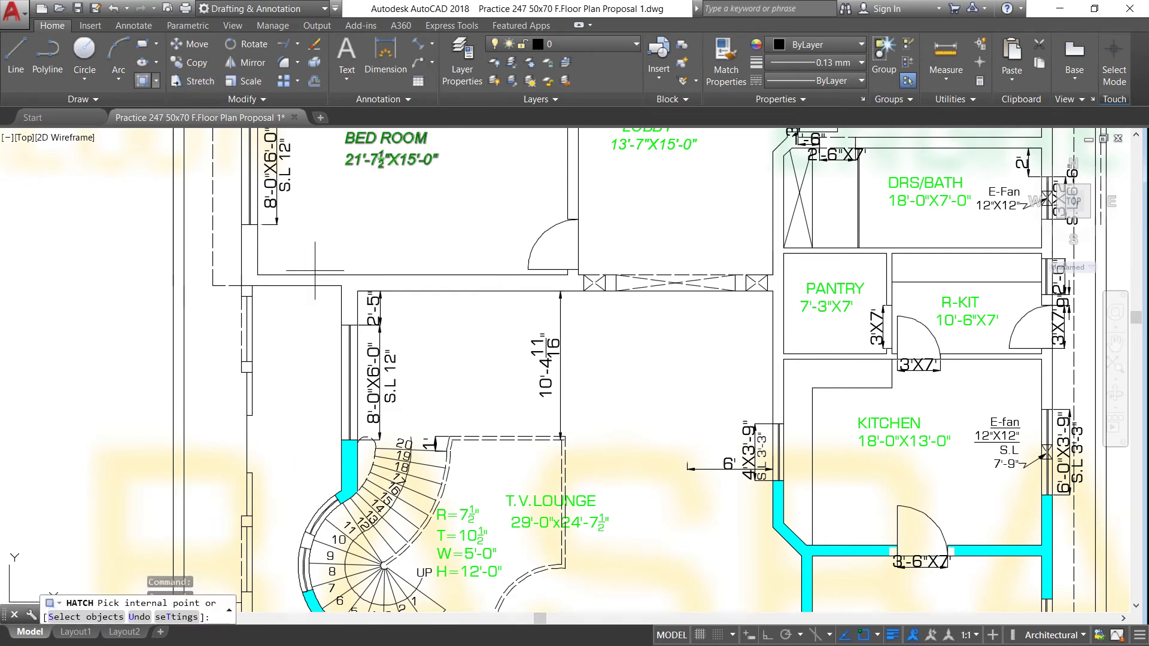
{"action": "left_click", "coordinate": [311, 279]}
{"action": "left_click", "coordinate": [339, 279]}
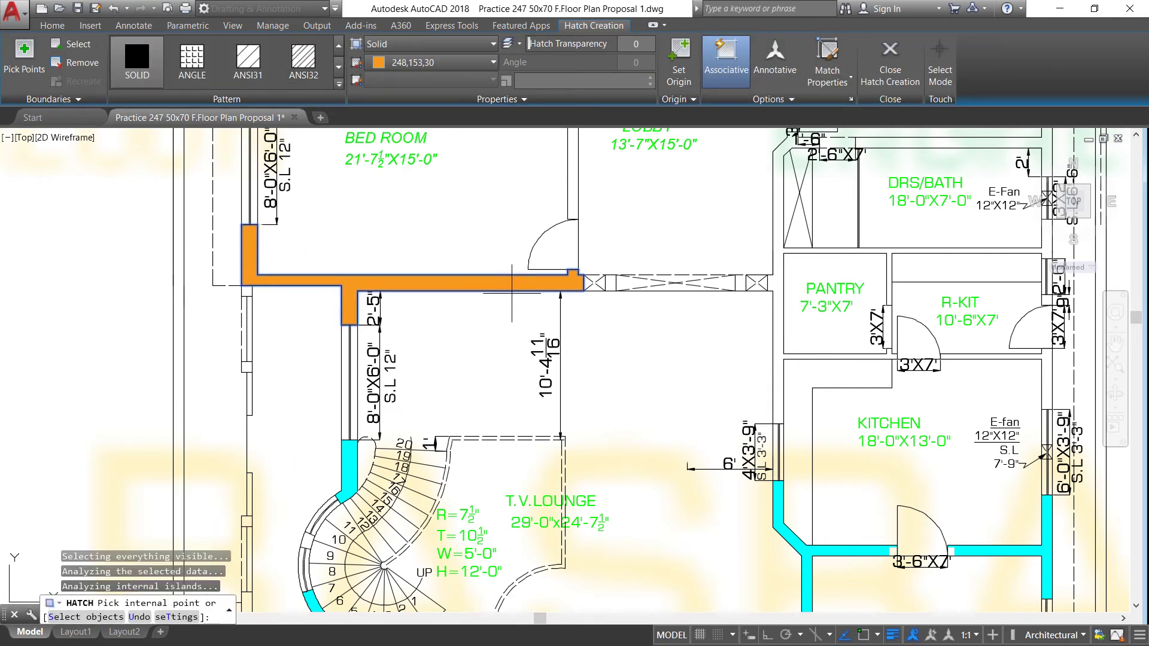
{"action": "left_click", "coordinate": [778, 311]}
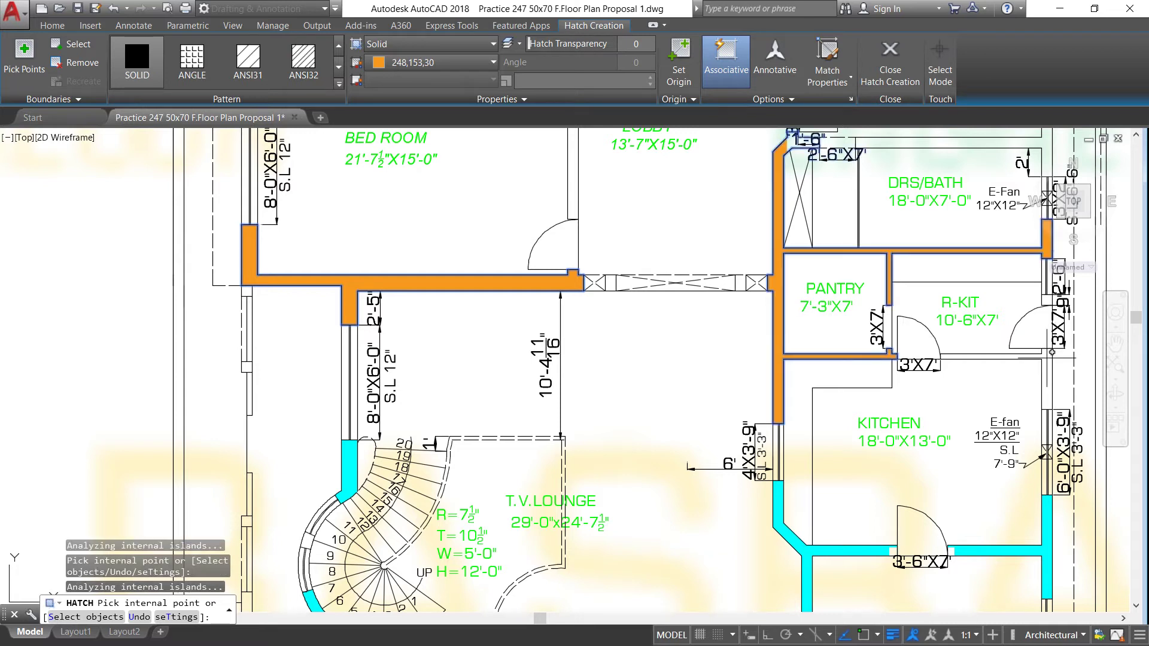
{"action": "left_click", "coordinate": [1047, 377]}
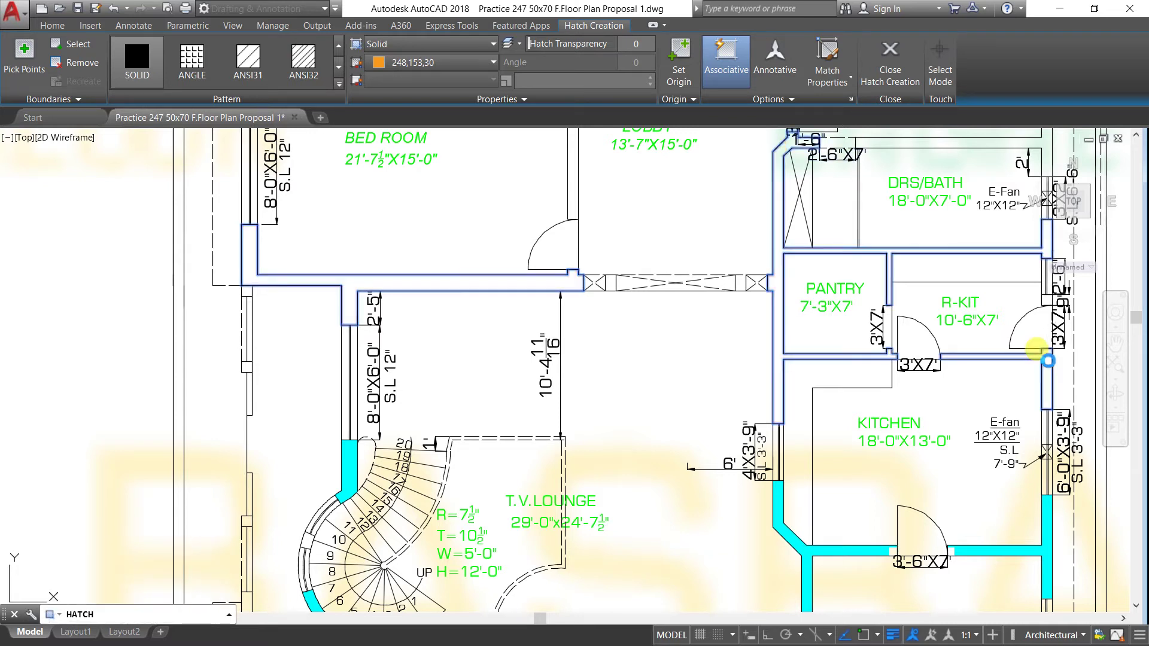
{"action": "left_click", "coordinate": [494, 63]}
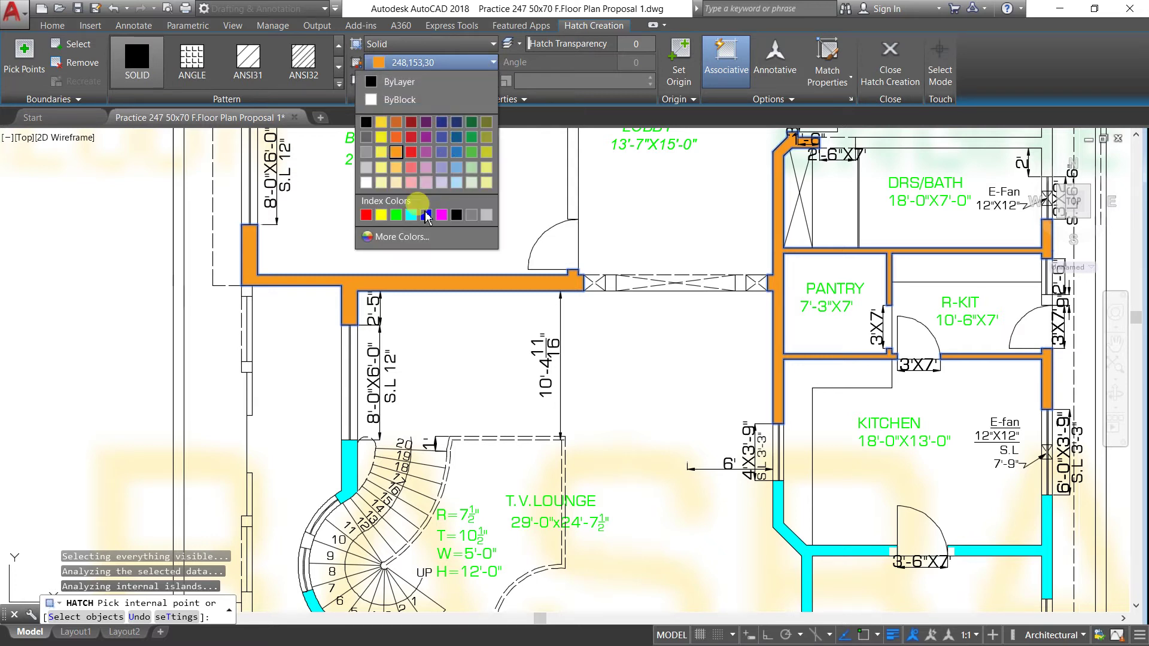
{"action": "left_click", "coordinate": [412, 217]}
{"action": "scroll", "coordinate": [421, 221], "scroll_direction": "down", "scroll_amount": 2}
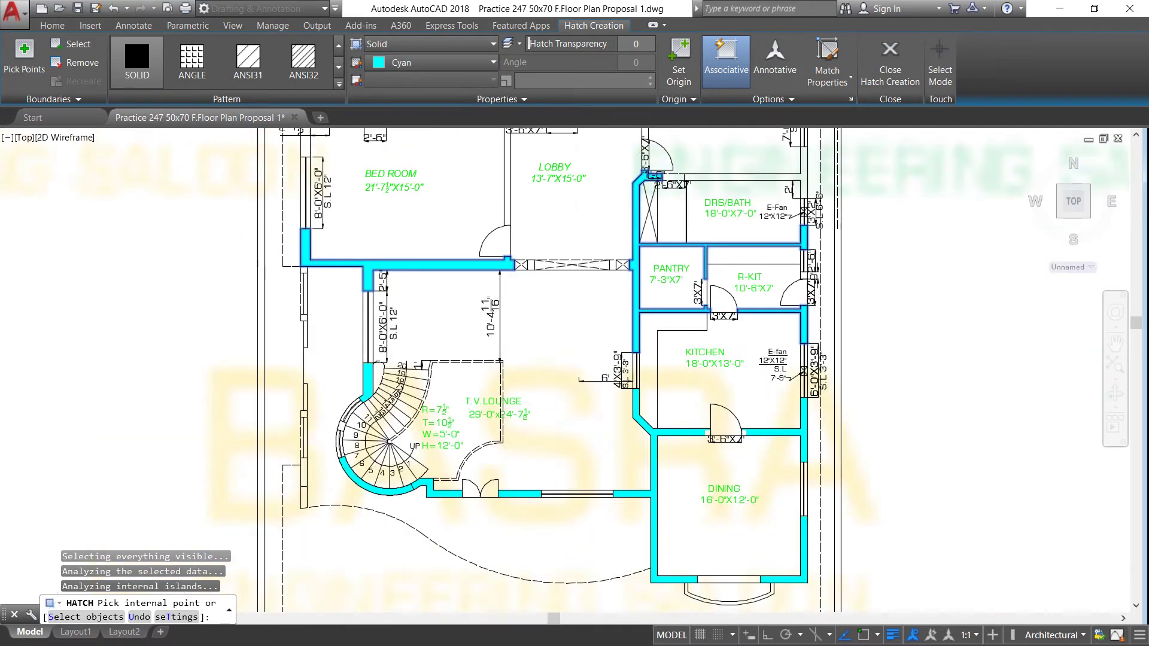
{"action": "scroll", "coordinate": [410, 247], "scroll_direction": "down", "scroll_amount": 2}
Step: Hatch solid cyan in the upper DRS/BATH walls, the bed room's right wall and the left BATH wall, then apply
{"action": "scroll", "coordinate": [509, 269], "scroll_direction": "down", "scroll_amount": 1}
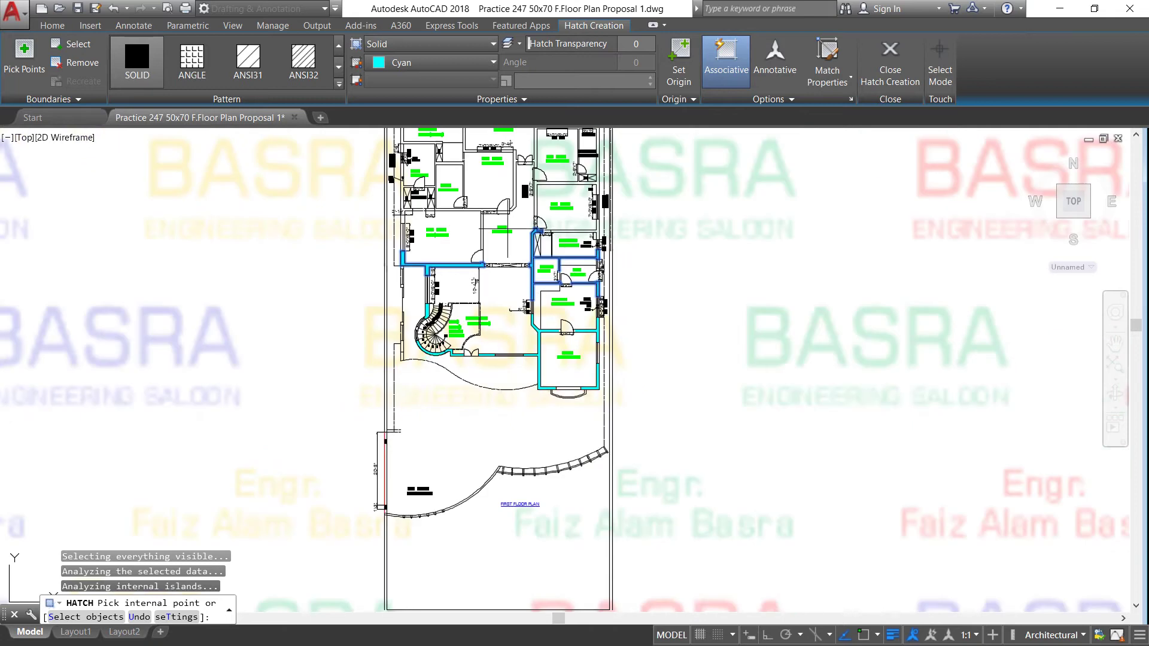
{"action": "scroll", "coordinate": [509, 239], "scroll_direction": "up", "scroll_amount": 2}
{"action": "scroll", "coordinate": [508, 239], "scroll_direction": "up", "scroll_amount": 1}
{"action": "scroll", "coordinate": [467, 297], "scroll_direction": "down", "scroll_amount": 2}
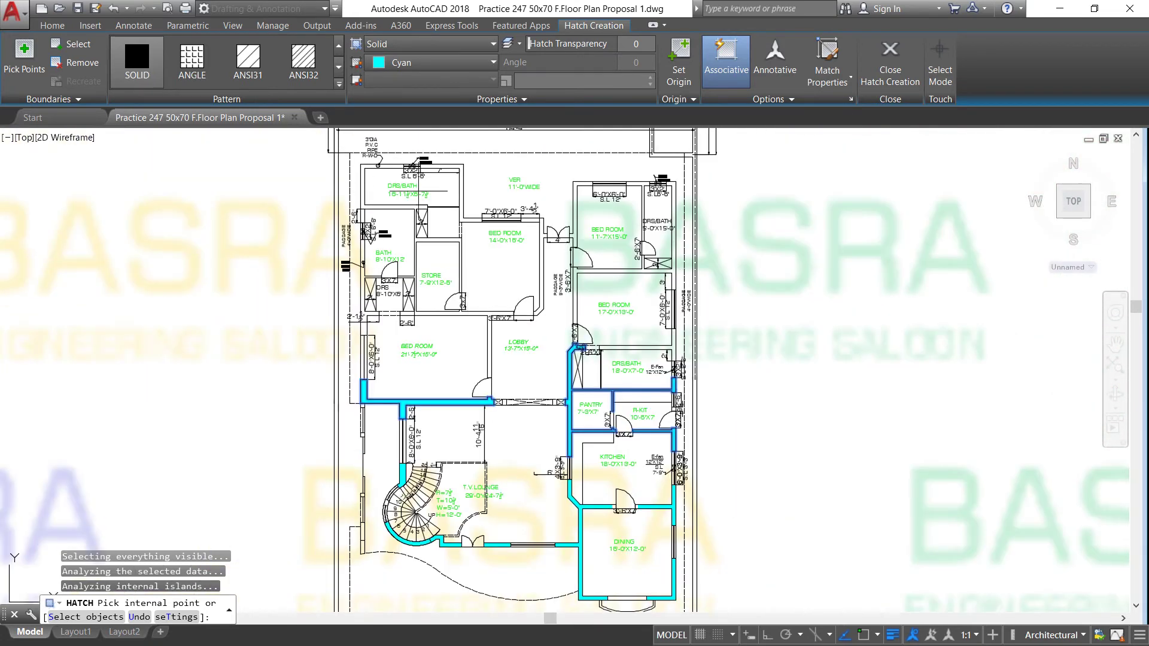
{"action": "scroll", "coordinate": [413, 185], "scroll_direction": "up", "scroll_amount": 2}
{"action": "scroll", "coordinate": [389, 174], "scroll_direction": "up", "scroll_amount": 2}
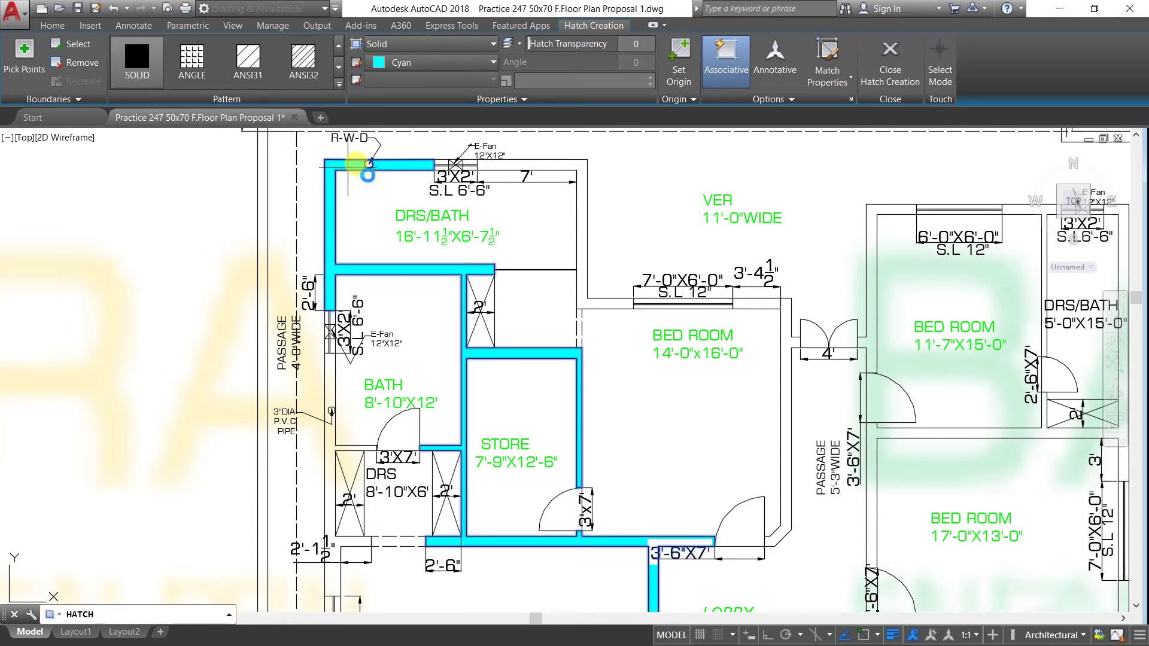
{"action": "left_click", "coordinate": [369, 163]}
{"action": "left_click", "coordinate": [566, 163]}
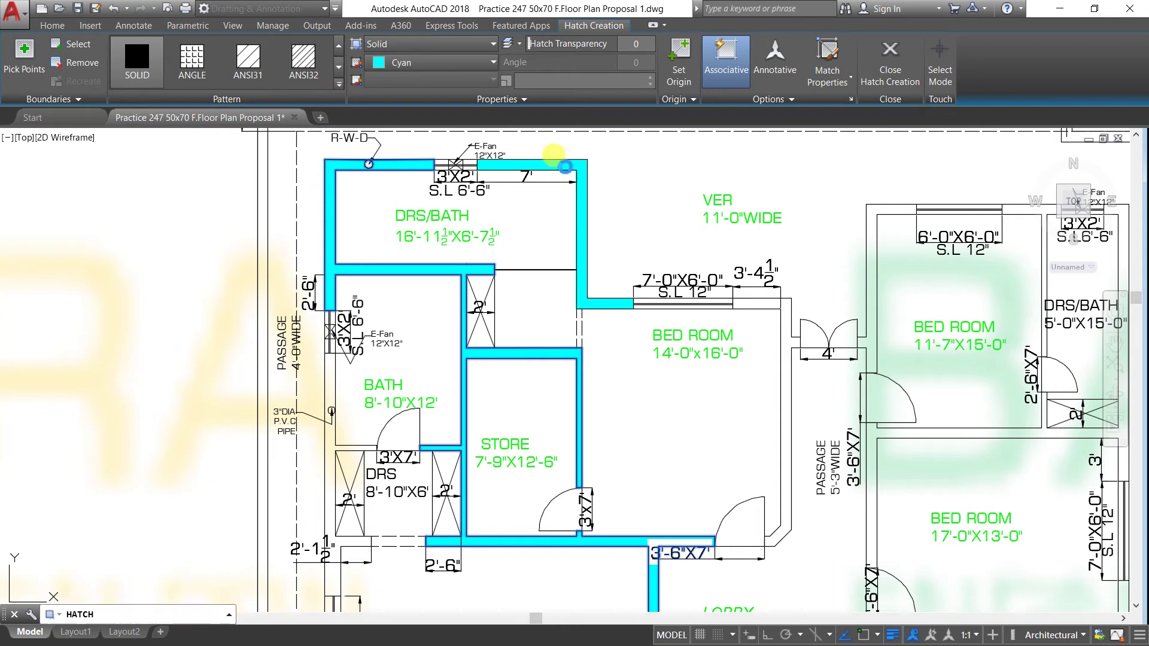
{"action": "left_click", "coordinate": [770, 304]}
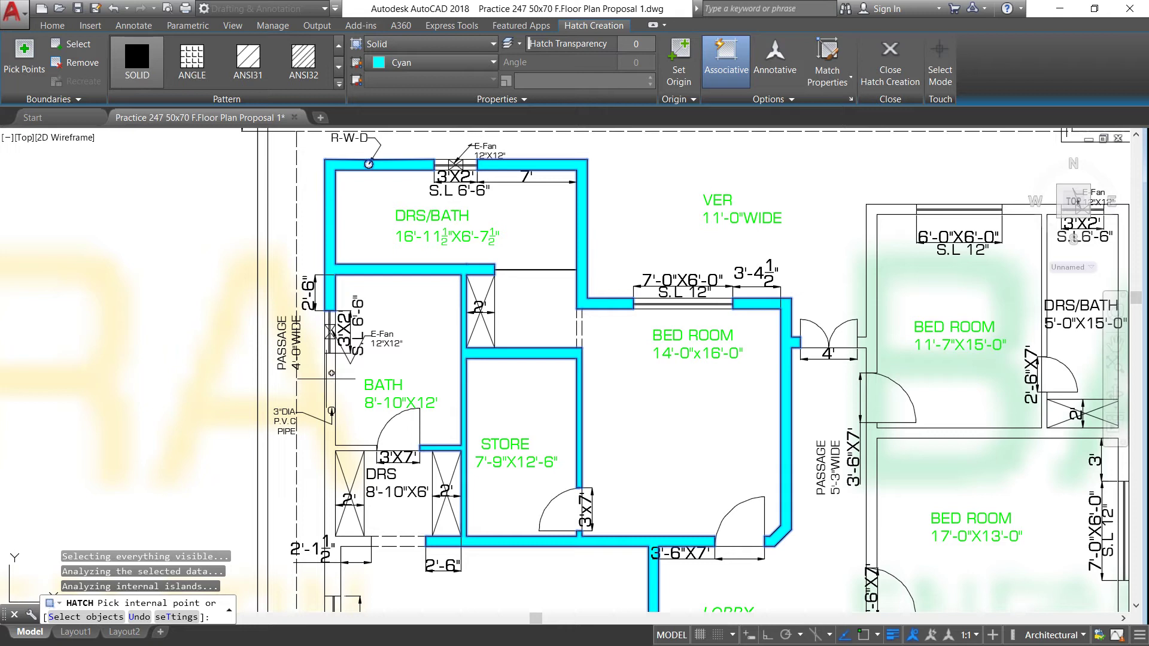
{"action": "left_click", "coordinate": [330, 479]}
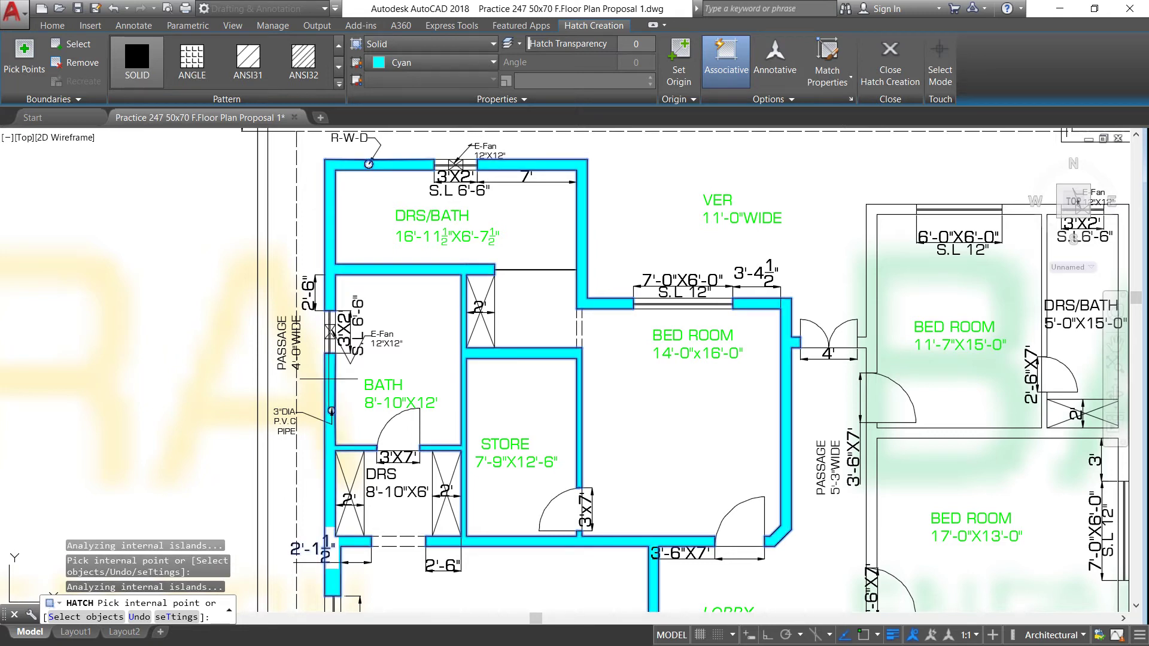
{"action": "scroll", "coordinate": [380, 346], "scroll_direction": "down", "scroll_amount": 4}
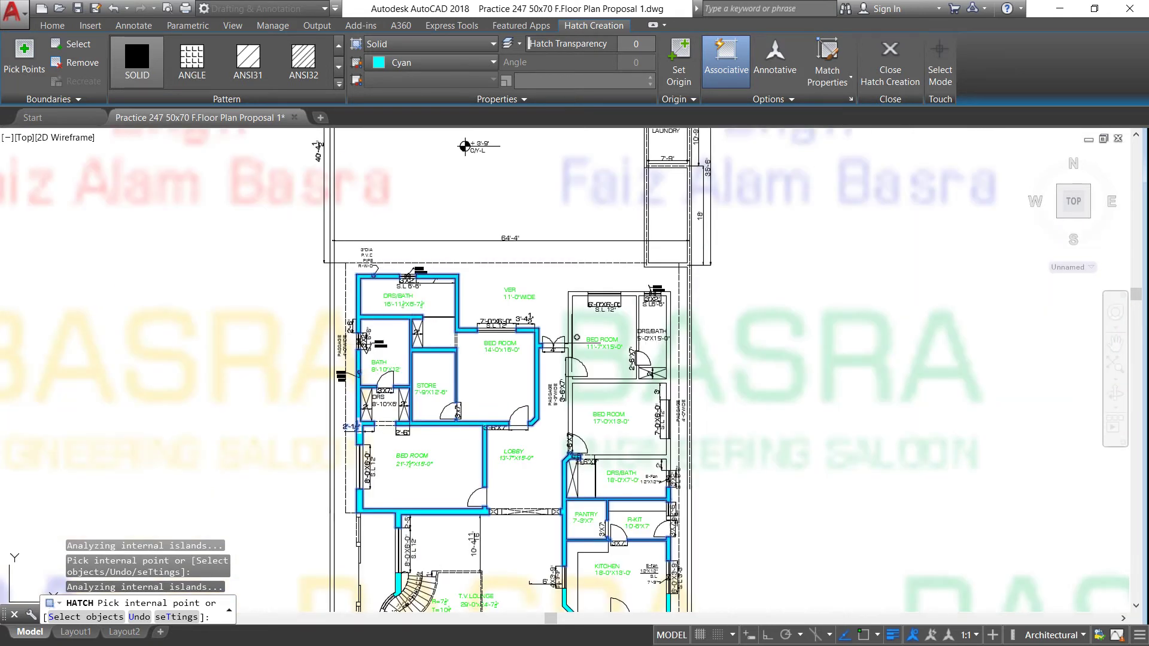
{"action": "scroll", "coordinate": [577, 337], "scroll_direction": "up", "scroll_amount": 2}
{"action": "key", "text": "Return"}
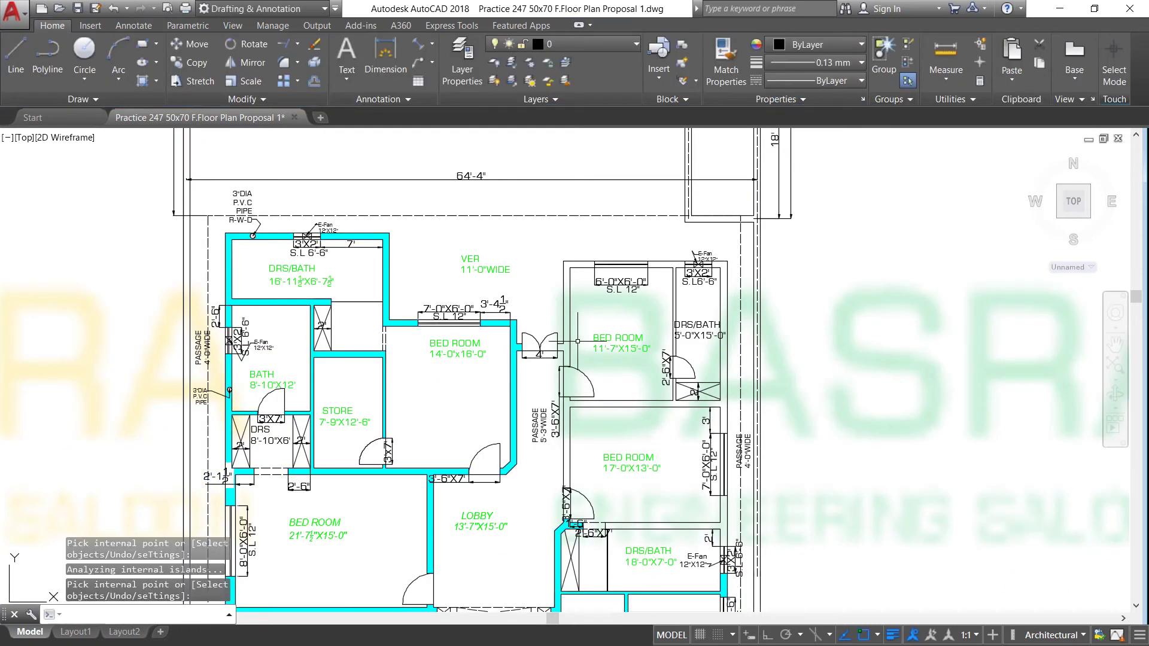
Step: Start a new cyan hatch on the right bed room walls and both walls beside the DRS/BATH
{"action": "left_click", "coordinate": [143, 63]}
{"action": "scroll", "coordinate": [602, 337], "scroll_direction": "up", "scroll_amount": 2}
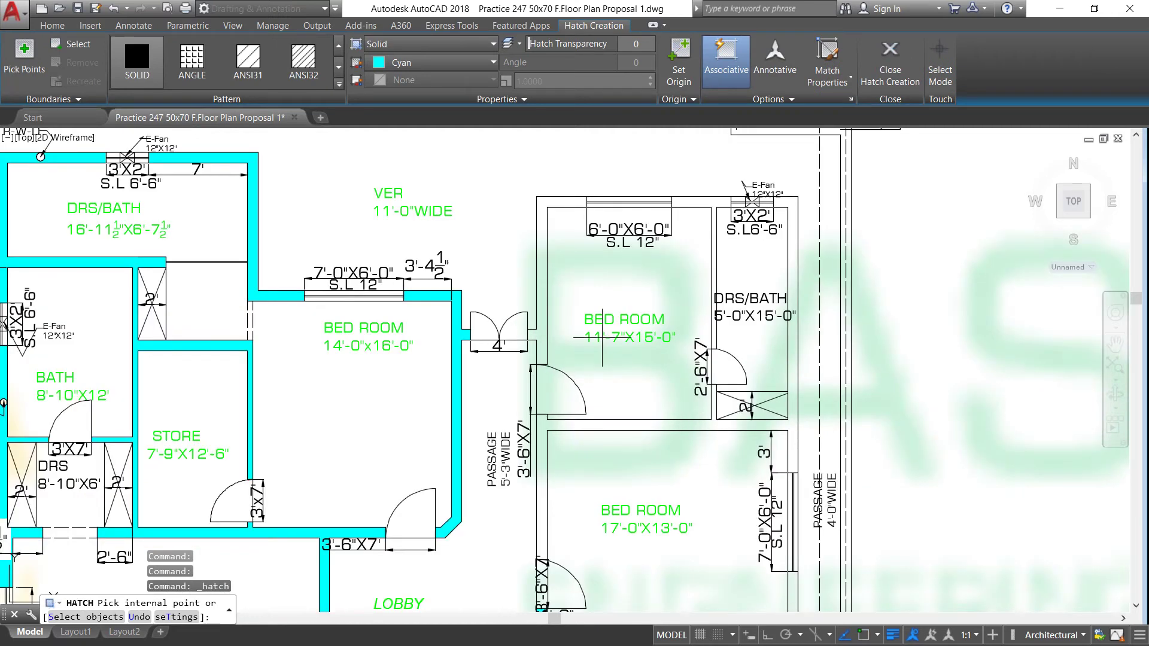
{"action": "left_click", "coordinate": [541, 276]}
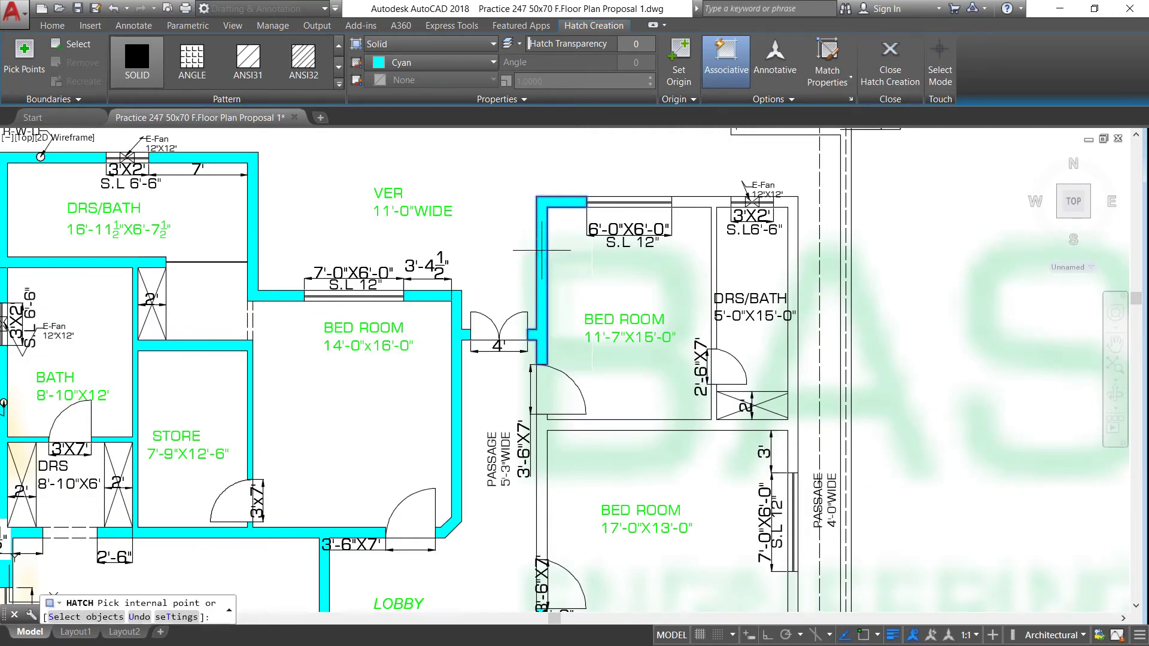
{"action": "left_click", "coordinate": [708, 203]}
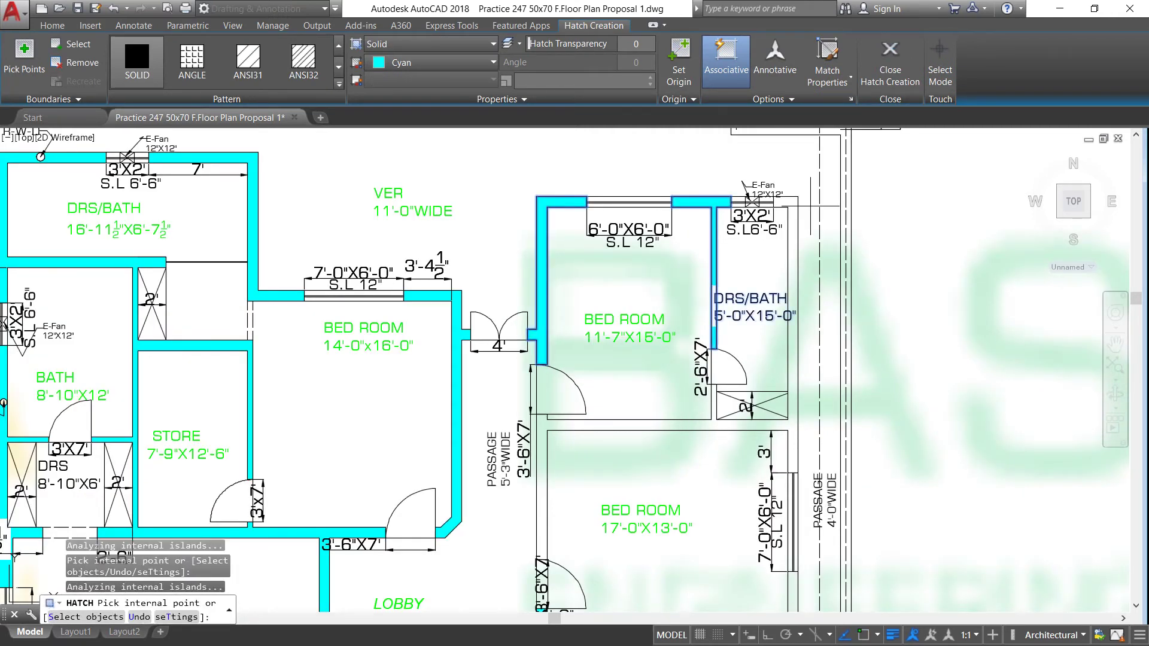
{"action": "left_click", "coordinate": [792, 279]}
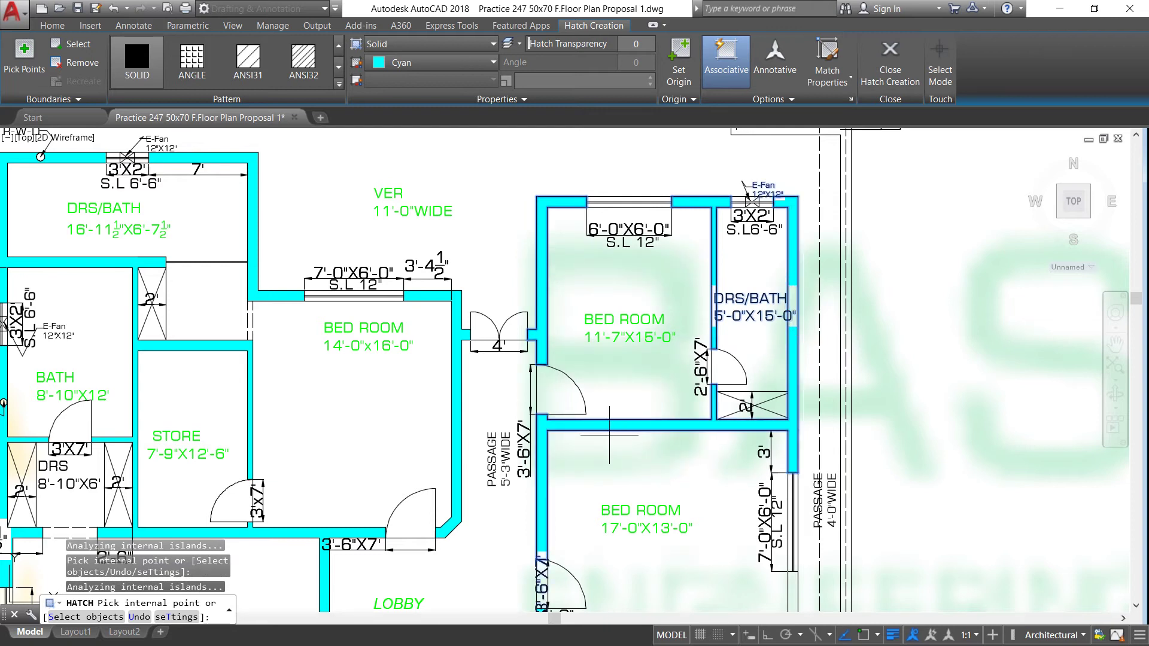
Step: Add the lower DRS/BATH wall strip and the small lobby wall square, then apply the hatch
{"action": "scroll", "coordinate": [419, 299], "scroll_direction": "down", "scroll_amount": 8}
{"action": "scroll", "coordinate": [419, 299], "scroll_direction": "up", "scroll_amount": 2}
{"action": "scroll", "coordinate": [418, 270], "scroll_direction": "up", "scroll_amount": 5}
{"action": "scroll", "coordinate": [404, 239], "scroll_direction": "up", "scroll_amount": 2}
{"action": "scroll", "coordinate": [629, 297], "scroll_direction": "up", "scroll_amount": 2}
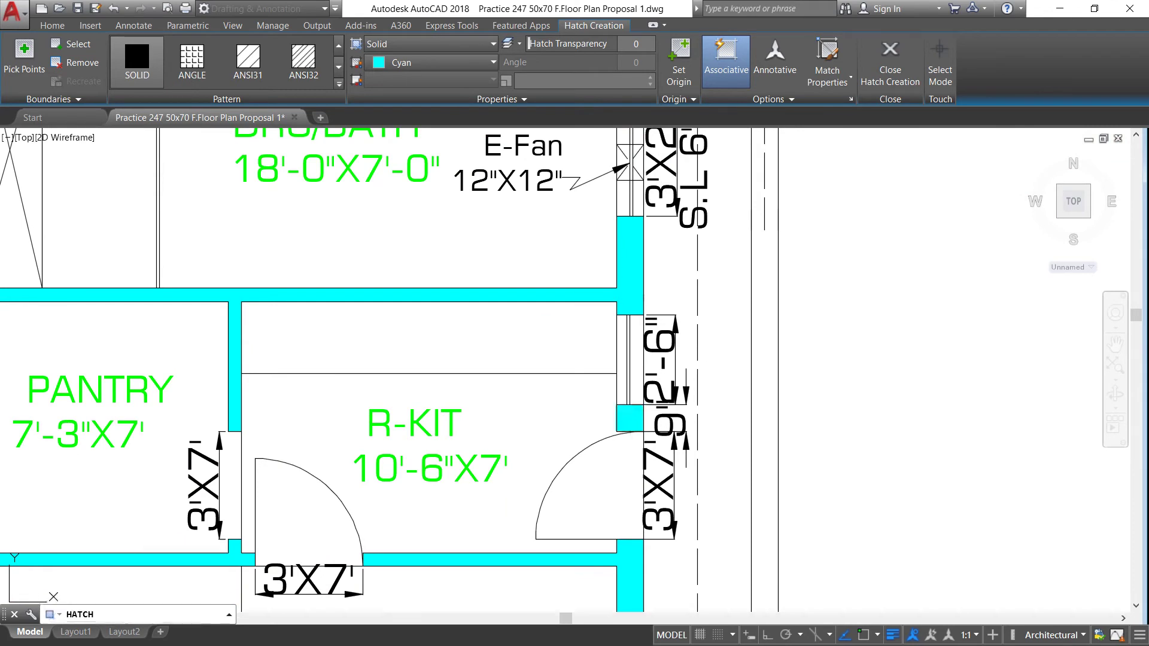
{"action": "scroll", "coordinate": [633, 426], "scroll_direction": "down", "scroll_amount": 4}
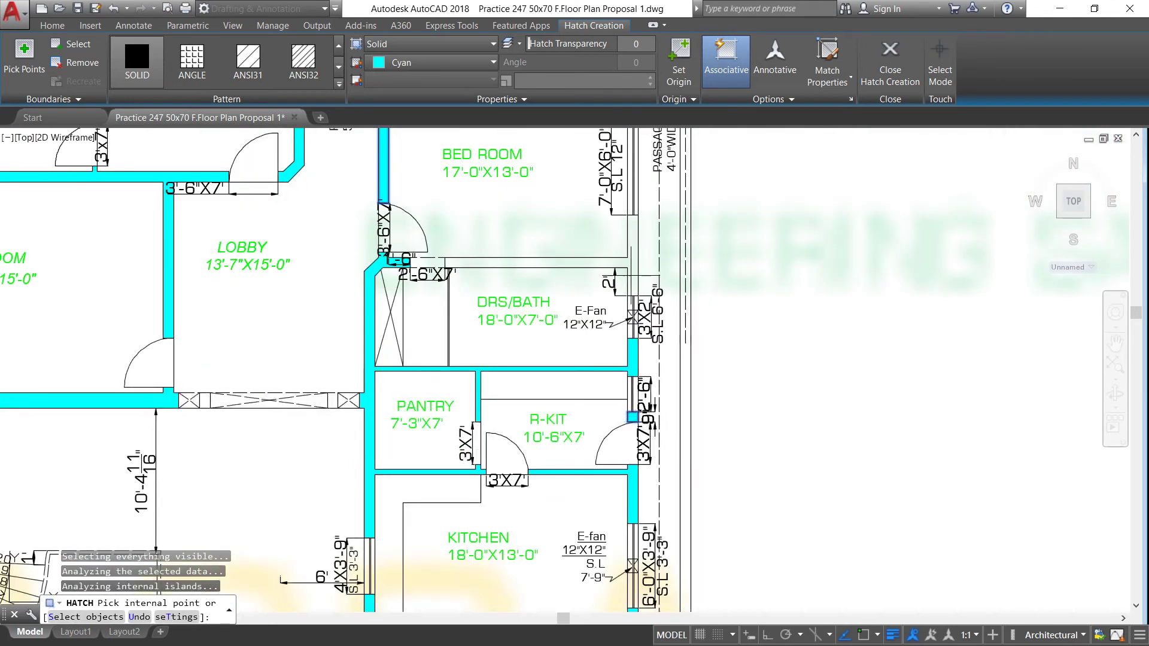
{"action": "left_click", "coordinate": [633, 251]}
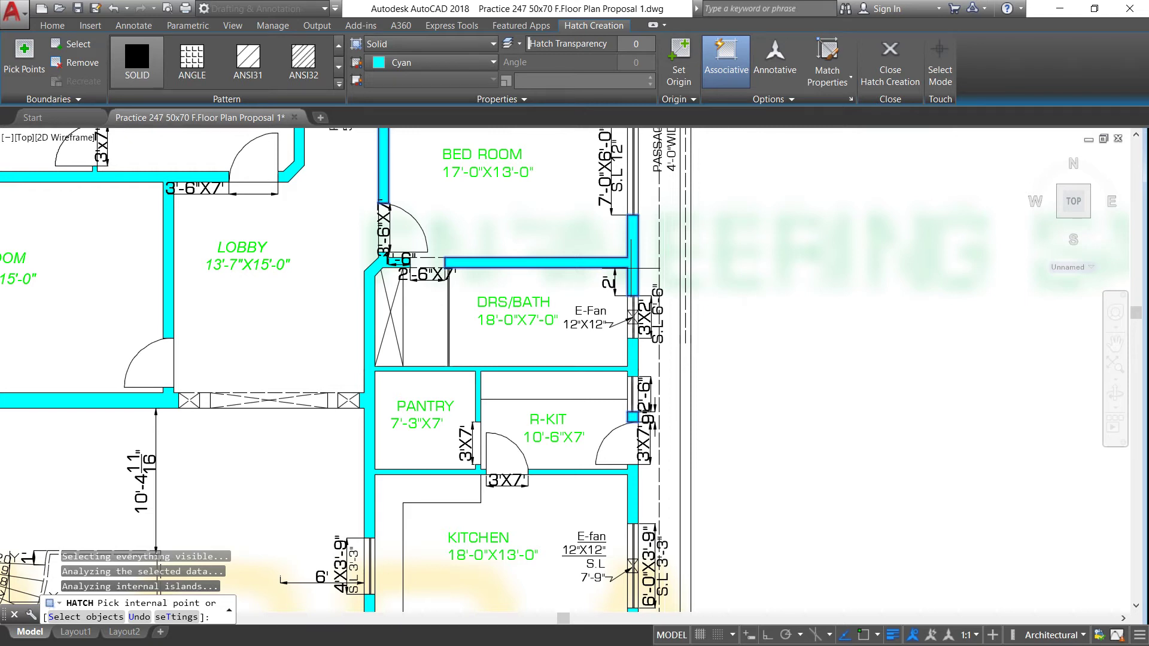
{"action": "left_click", "coordinate": [333, 398]}
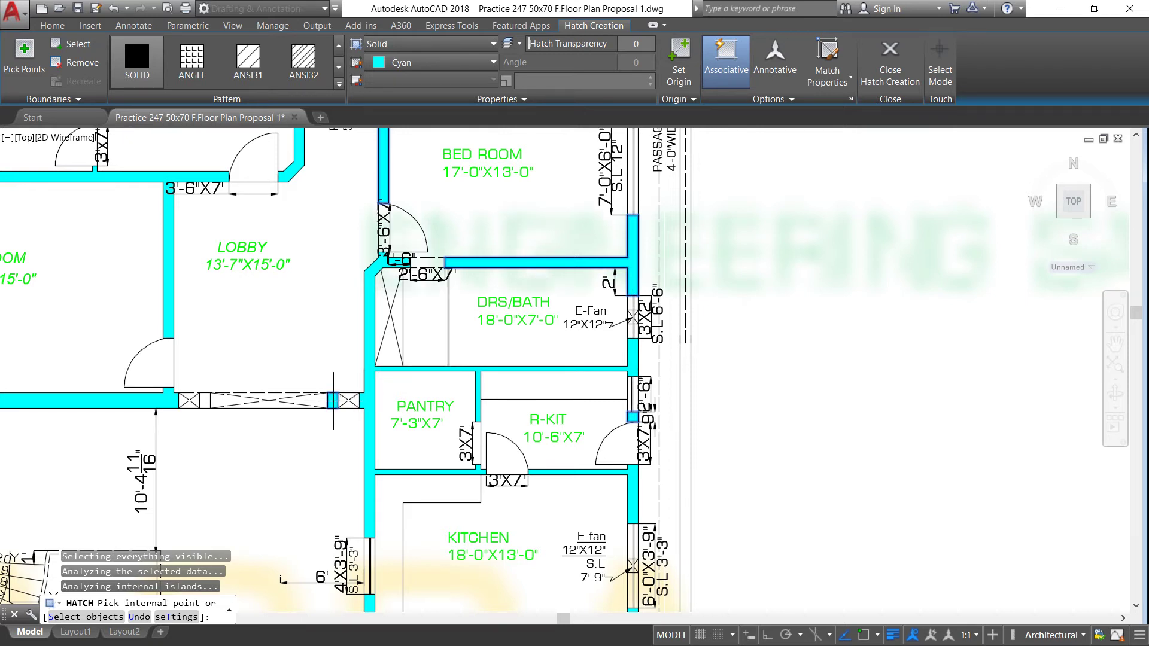
{"action": "scroll", "coordinate": [206, 399], "scroll_direction": "down", "scroll_amount": 5}
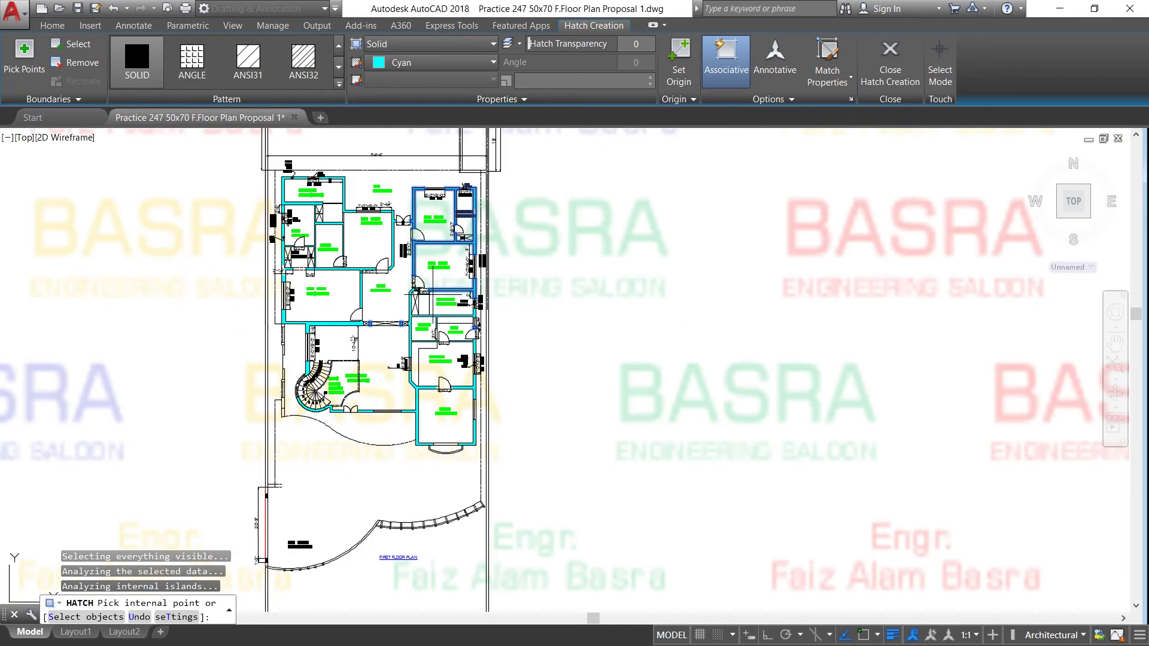
{"action": "scroll", "coordinate": [303, 403], "scroll_direction": "up", "scroll_amount": 3}
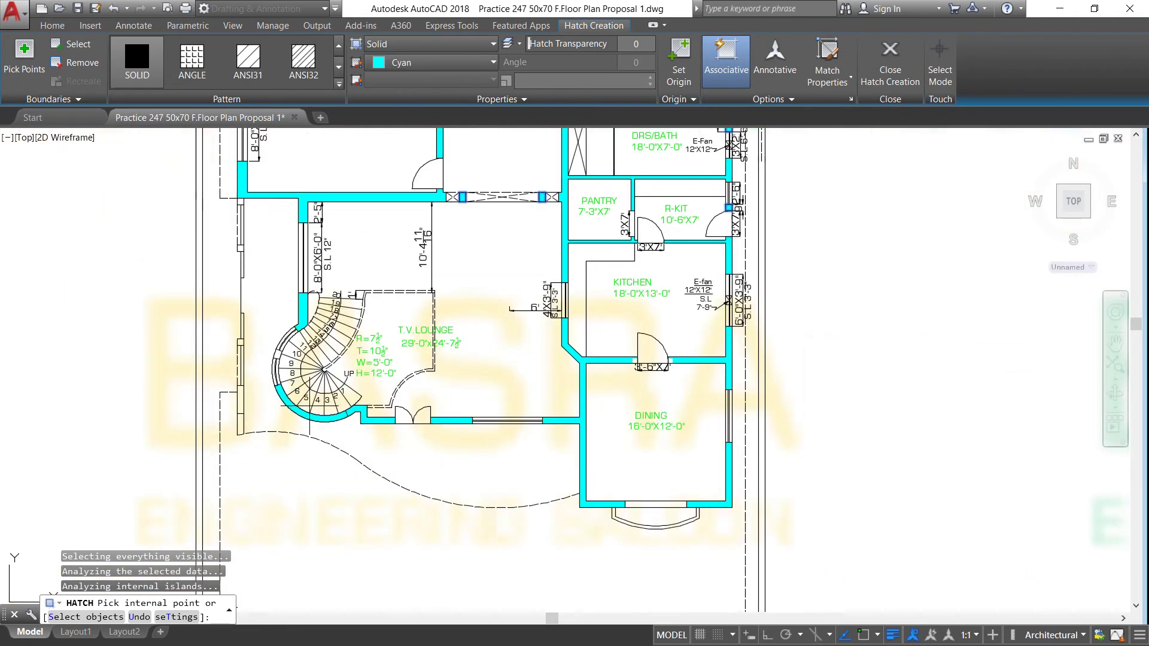
{"action": "key", "text": "Return"}
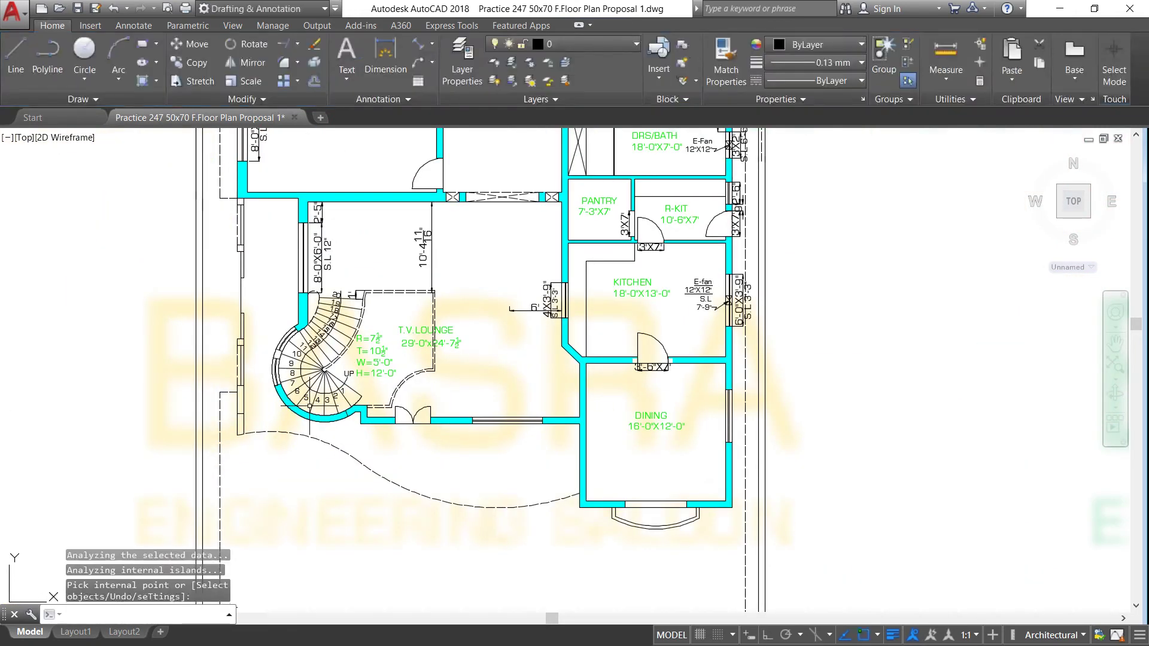
Step: Exit the Hatch Creation mode and cancel hatching
{"action": "key", "text": "Return"}
{"action": "scroll", "coordinate": [377, 437], "scroll_direction": "down", "scroll_amount": 2}
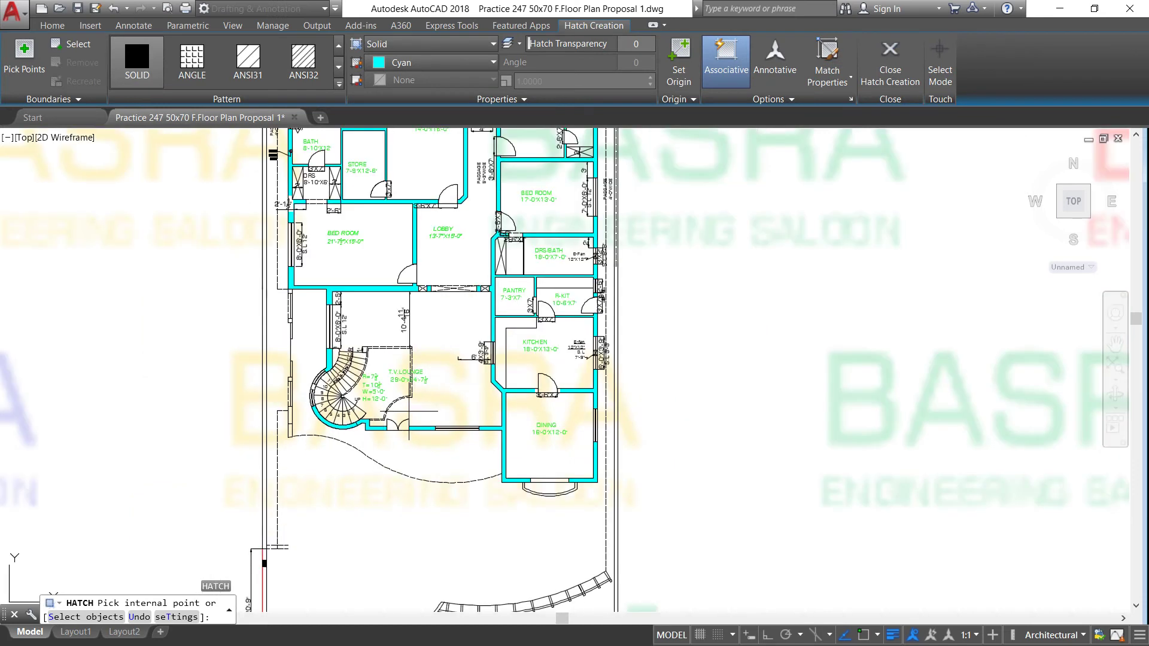
{"action": "scroll", "coordinate": [420, 256], "scroll_direction": "up", "scroll_amount": 2}
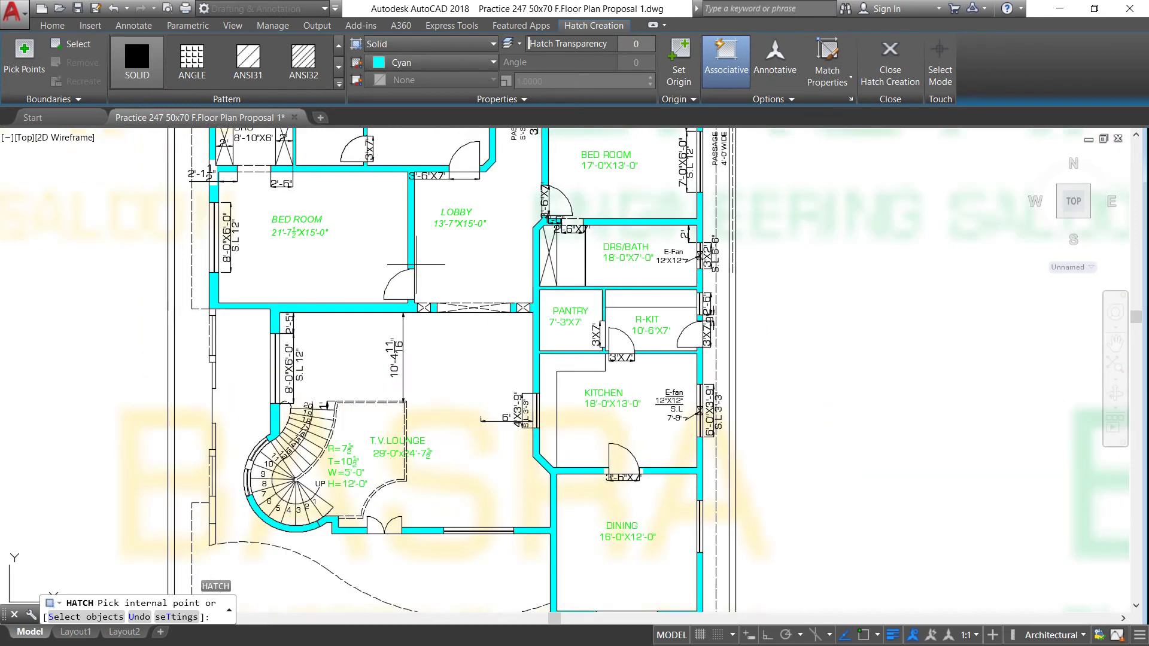
{"action": "scroll", "coordinate": [415, 264], "scroll_direction": "down", "scroll_amount": 2}
{"action": "scroll", "coordinate": [502, 355], "scroll_direction": "up", "scroll_amount": 4}
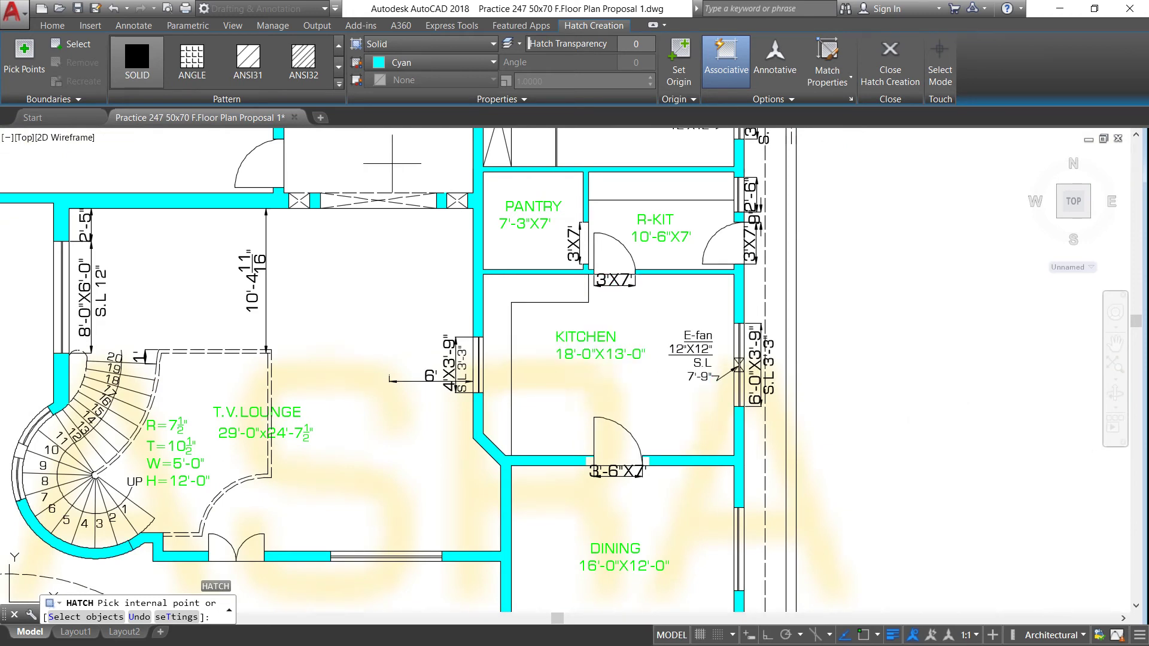
{"action": "left_click", "coordinate": [59, 25]}
{"action": "key", "text": "Escape"}
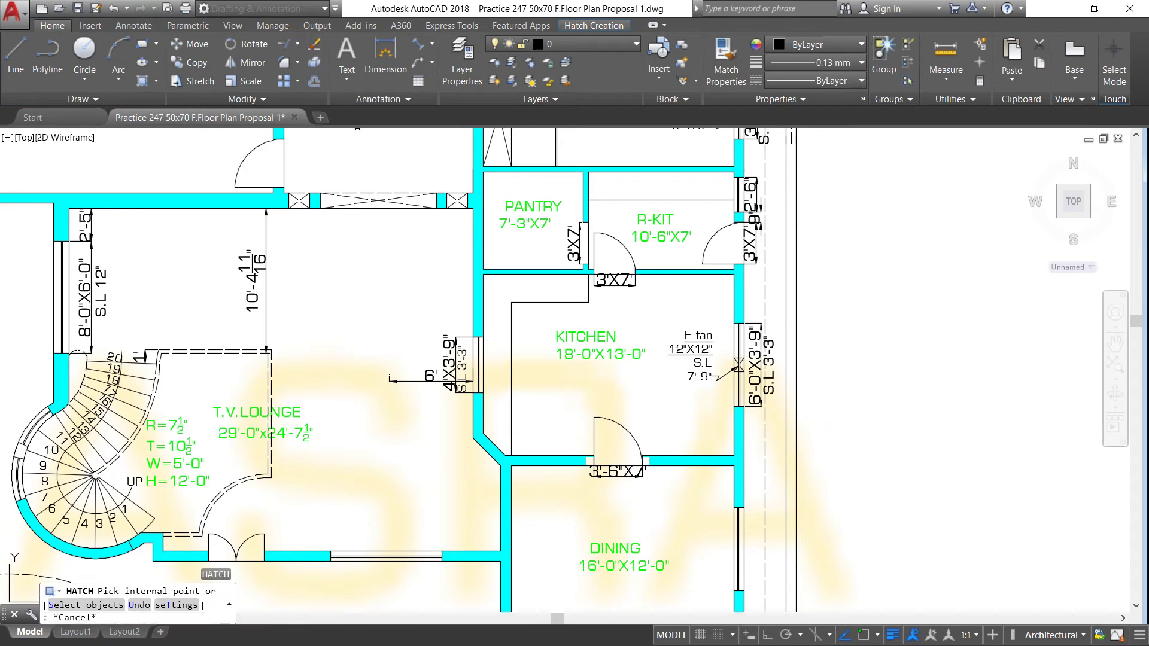
Step: Erase the stray 6' dimension beside the kitchen's left window
{"action": "type", "text": "e"}
{"action": "key", "text": "Return"}
{"action": "left_click_drag", "start_coordinate": [386, 366], "coordinate": [454, 426]}
{"action": "key", "text": "Return"}
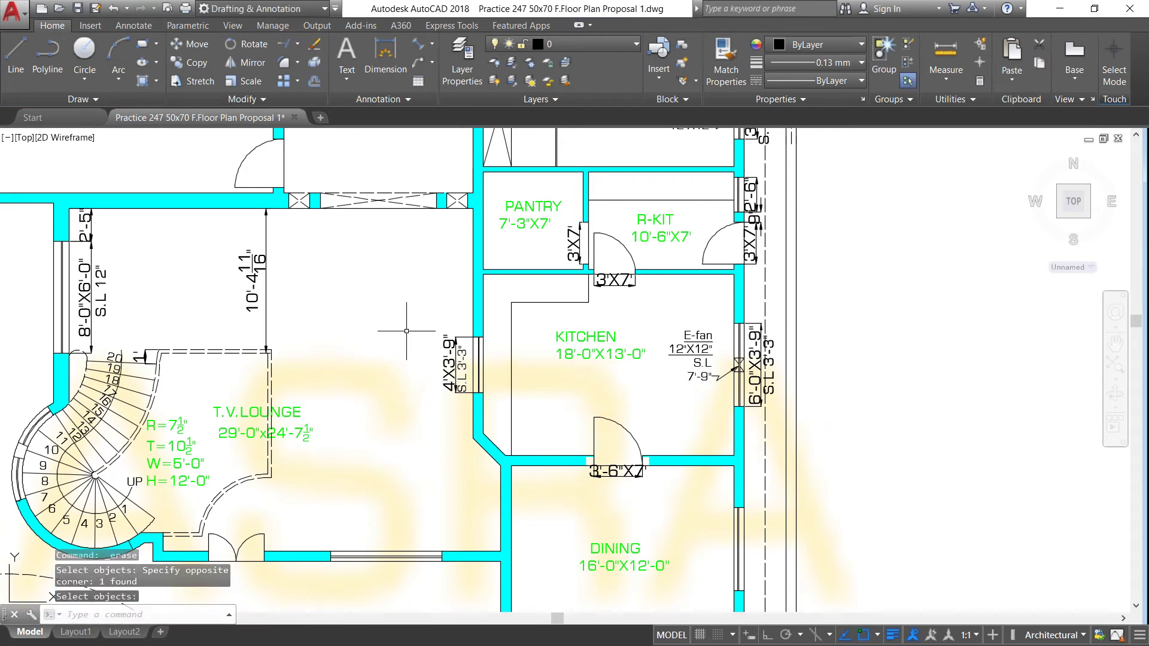
{"action": "scroll", "coordinate": [395, 296], "scroll_direction": "down", "scroll_amount": 3}
{"action": "scroll", "coordinate": [395, 297], "scroll_direction": "down", "scroll_amount": 1}
{"action": "scroll", "coordinate": [359, 413], "scroll_direction": "up", "scroll_amount": 2}
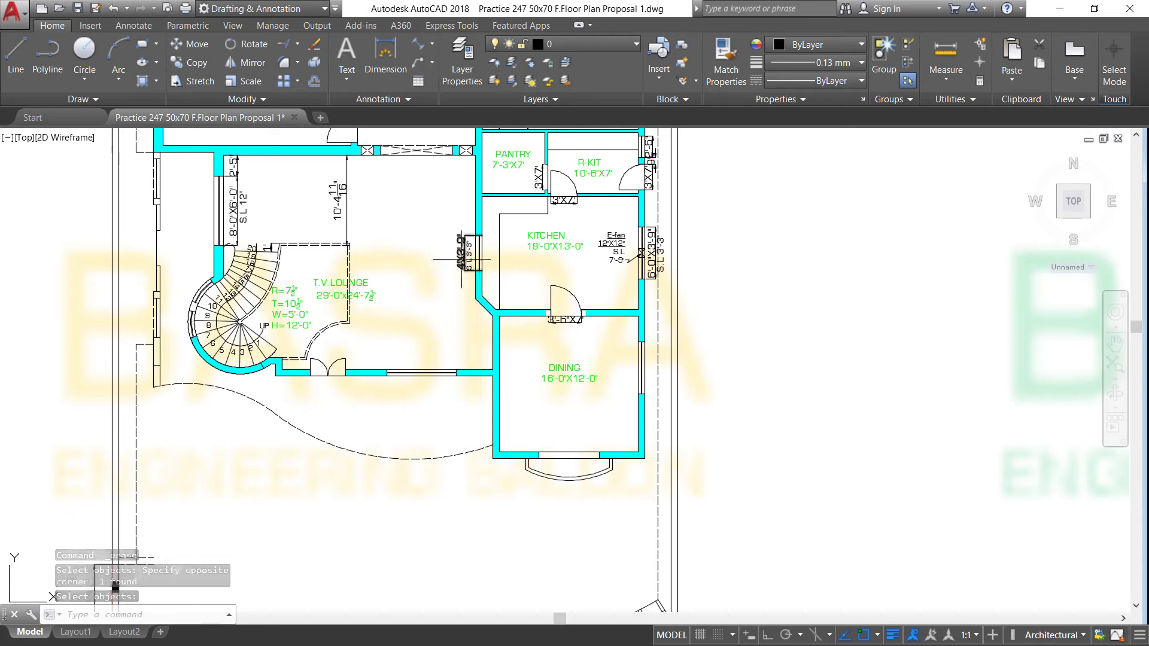
{"action": "scroll", "coordinate": [461, 258], "scroll_direction": "up", "scroll_amount": 2}
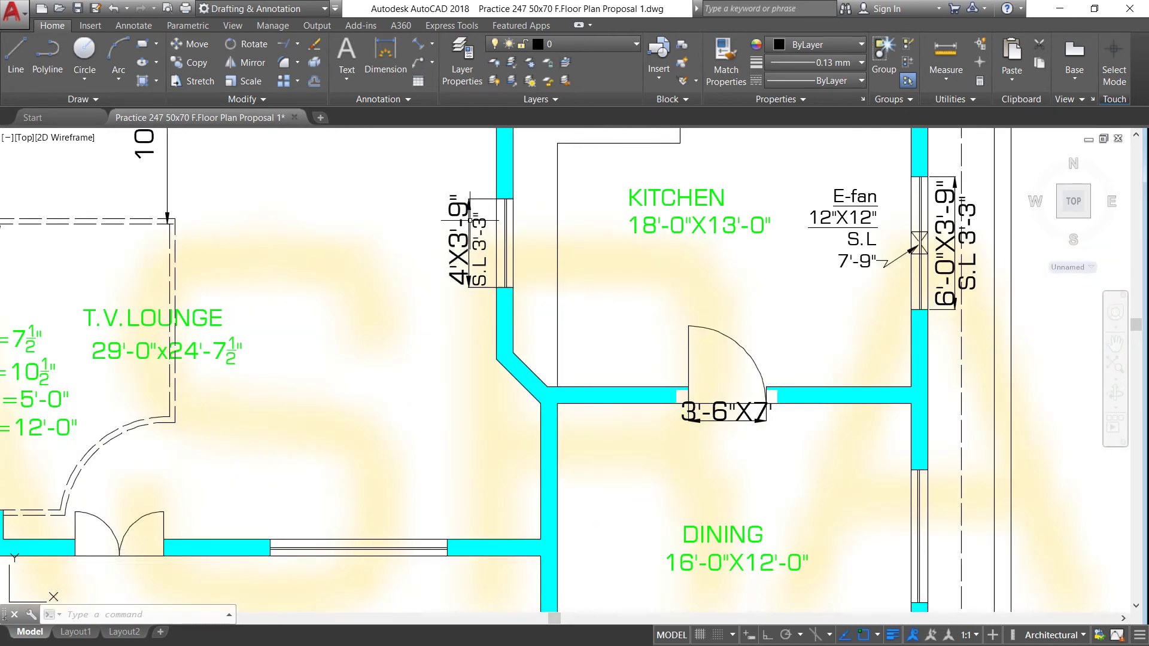
Step: Make the 4'X3'-9" kitchen window magenta in Properties
{"action": "left_click", "coordinate": [480, 306]}
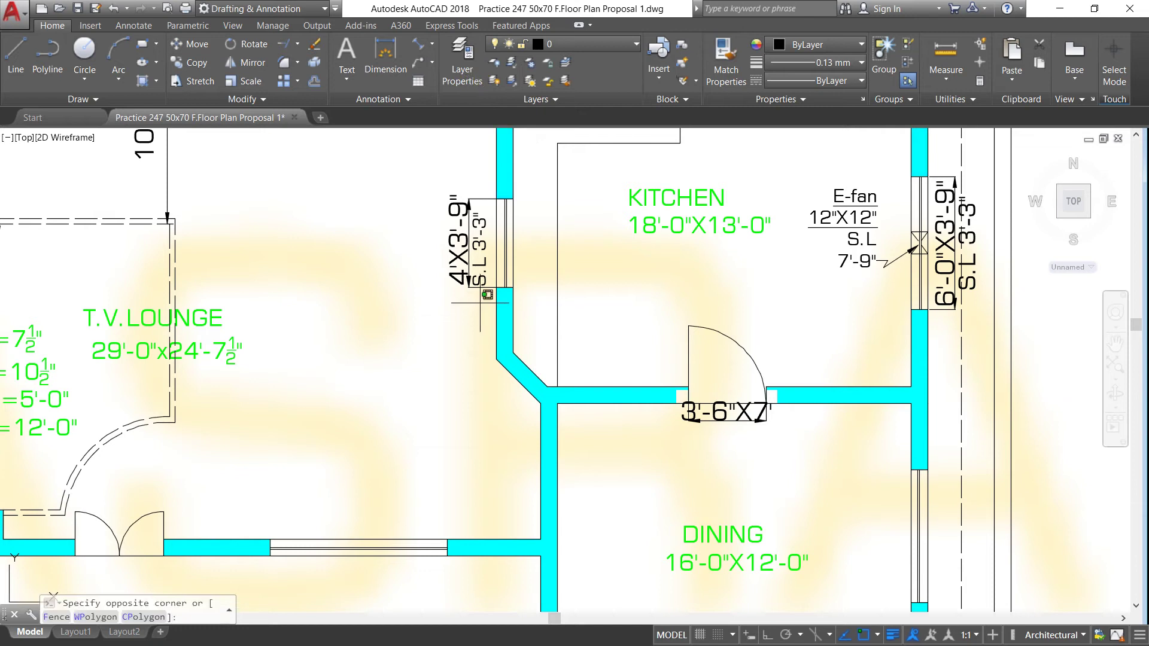
{"action": "left_click", "coordinate": [428, 161]}
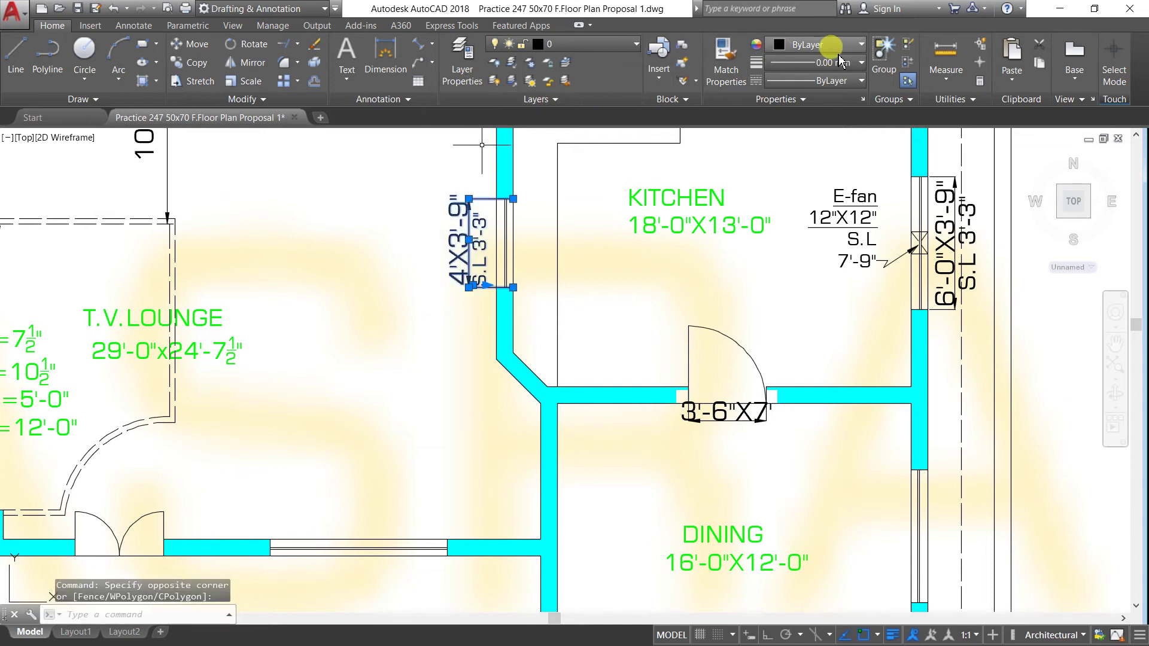
{"action": "left_click", "coordinate": [861, 45]}
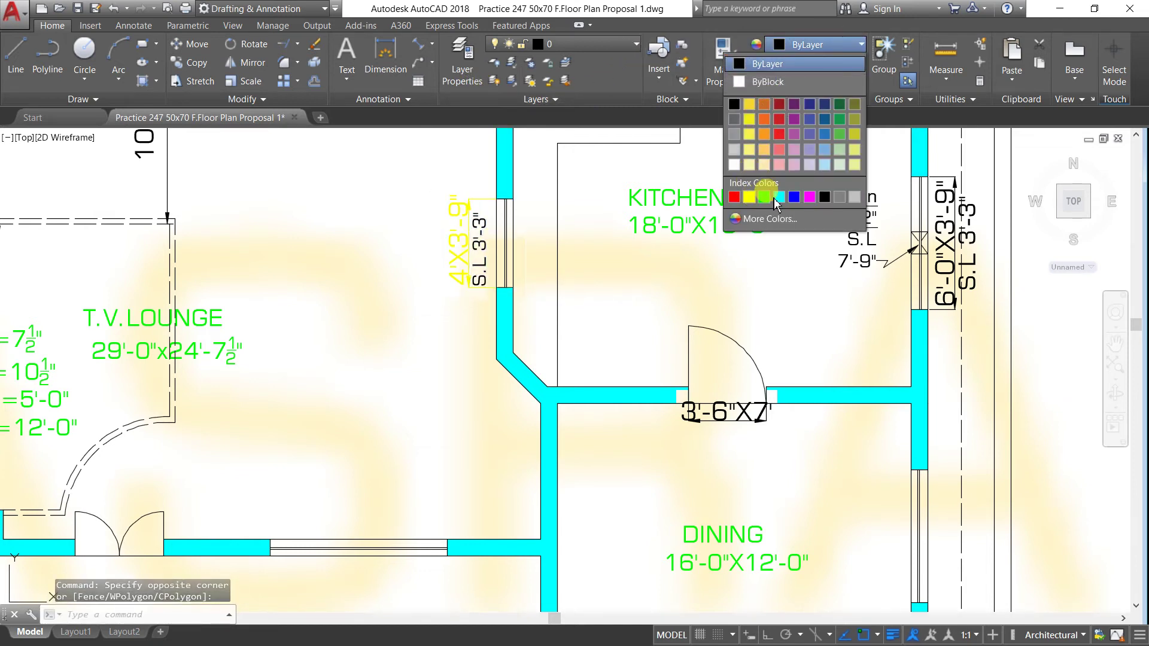
{"action": "left_click", "coordinate": [809, 198]}
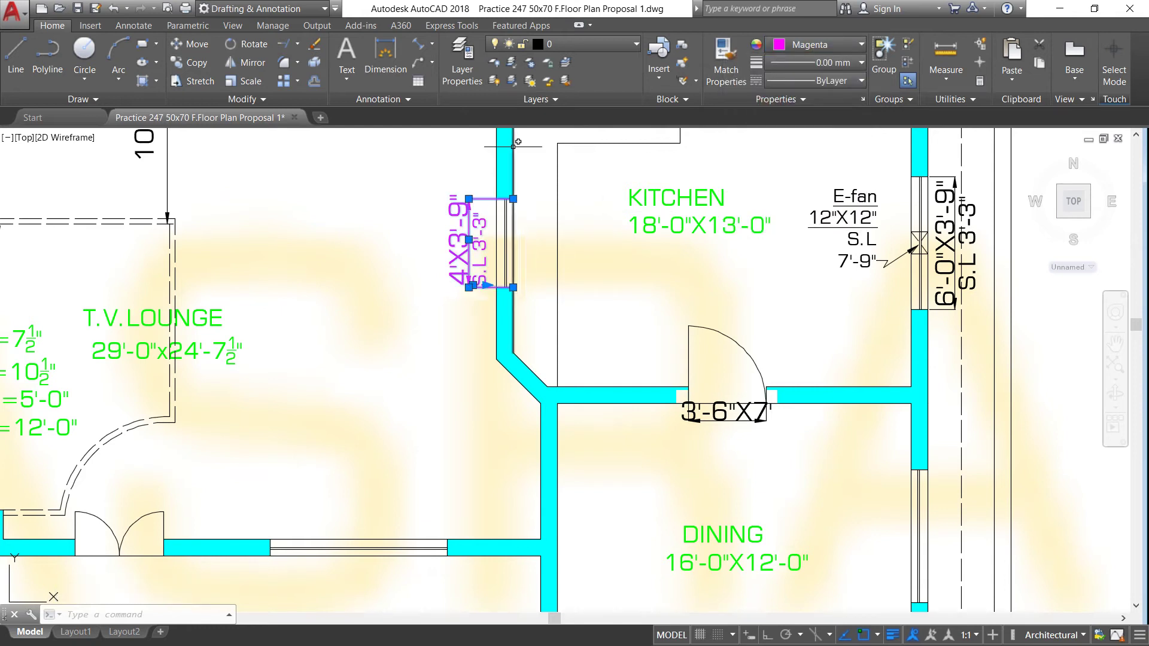
Step: Match the window's magenta onto the E-fan label, S.L 3'-3" text and 6'-0"X3'-9" window label
{"action": "left_click", "coordinate": [725, 60]}
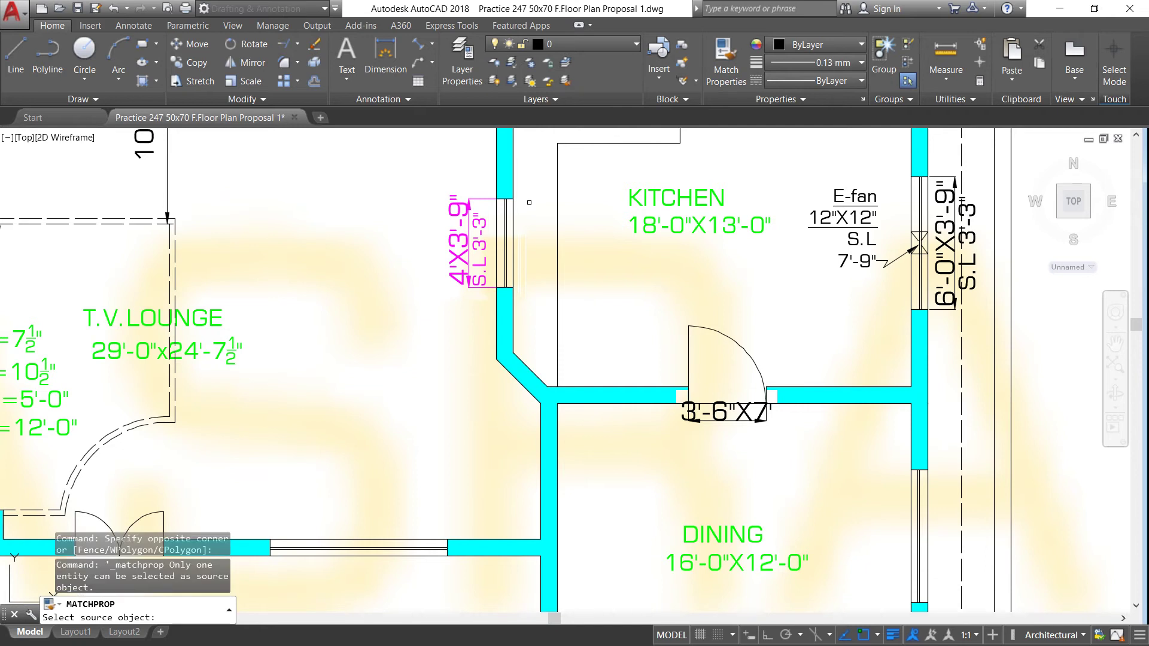
{"action": "left_click", "coordinate": [473, 214]}
{"action": "left_click", "coordinate": [864, 304]}
{"action": "left_click", "coordinate": [807, 149]}
{"action": "left_click", "coordinate": [973, 274]}
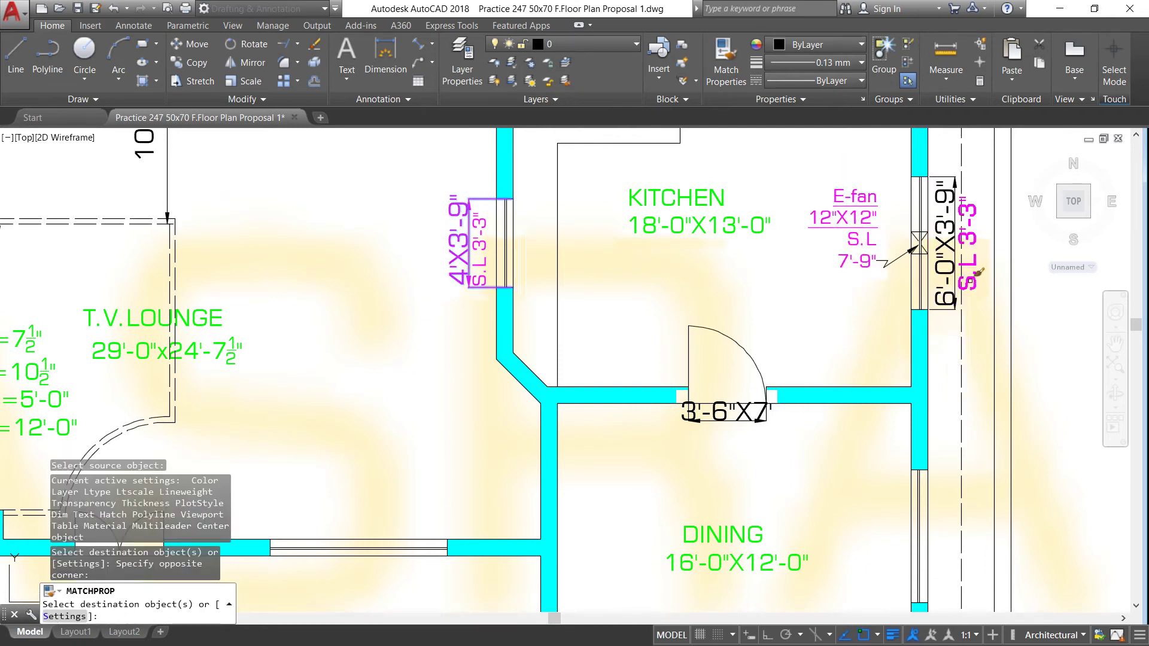
{"action": "left_click", "coordinate": [944, 281]}
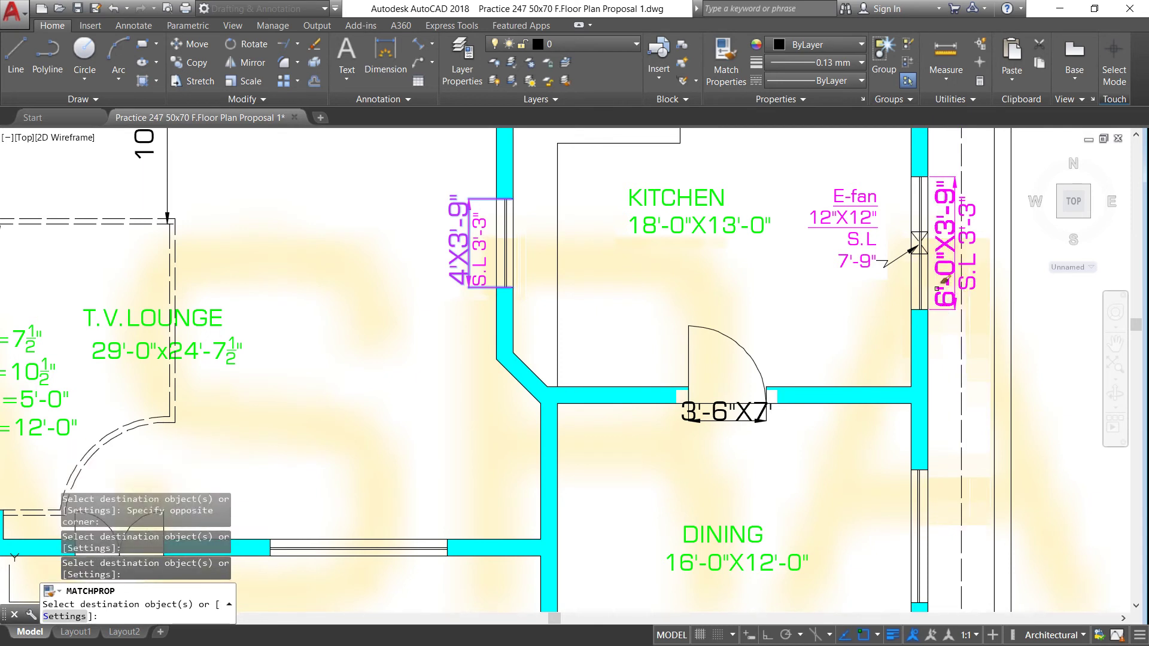
{"action": "left_click", "coordinate": [944, 278]}
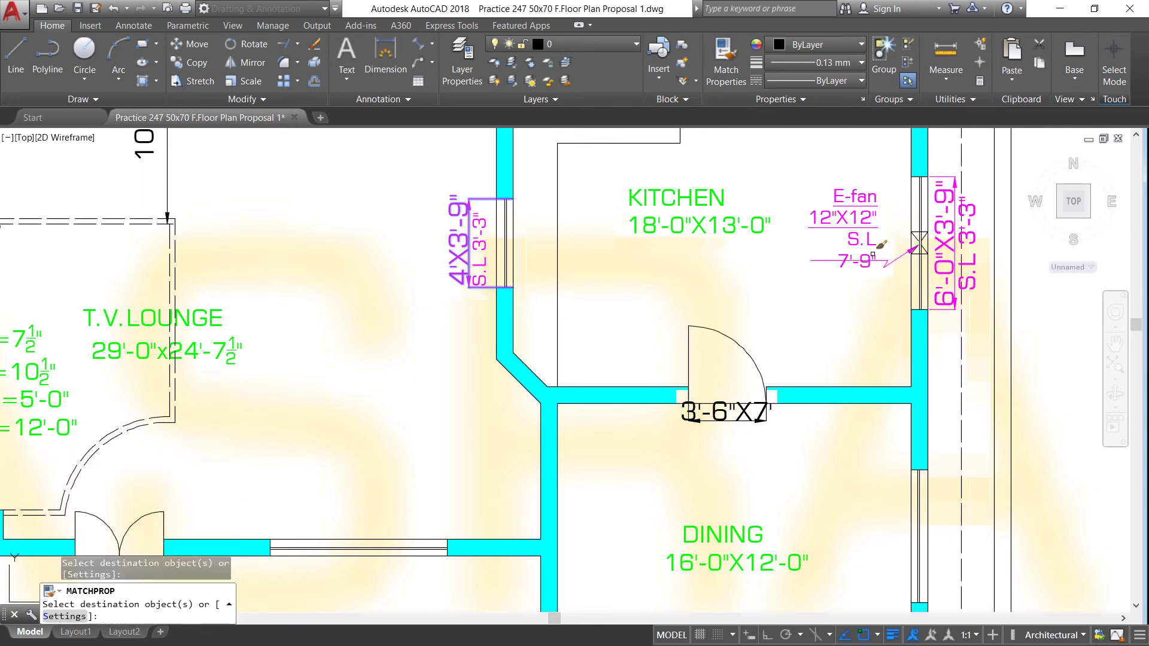
{"action": "scroll", "coordinate": [760, 239], "scroll_direction": "down", "scroll_amount": 3}
{"action": "scroll", "coordinate": [593, 216], "scroll_direction": "down", "scroll_amount": 2}
{"action": "scroll", "coordinate": [541, 198], "scroll_direction": "up", "scroll_amount": 2}
{"action": "scroll", "coordinate": [528, 204], "scroll_direction": "up", "scroll_amount": 2}
Step: Turn the S.L 12" text, the lounge height dimension and the pantry-area annotations magenta
{"action": "left_click", "coordinate": [571, 246]}
{"action": "left_click", "coordinate": [532, 195]}
{"action": "left_click", "coordinate": [320, 253]}
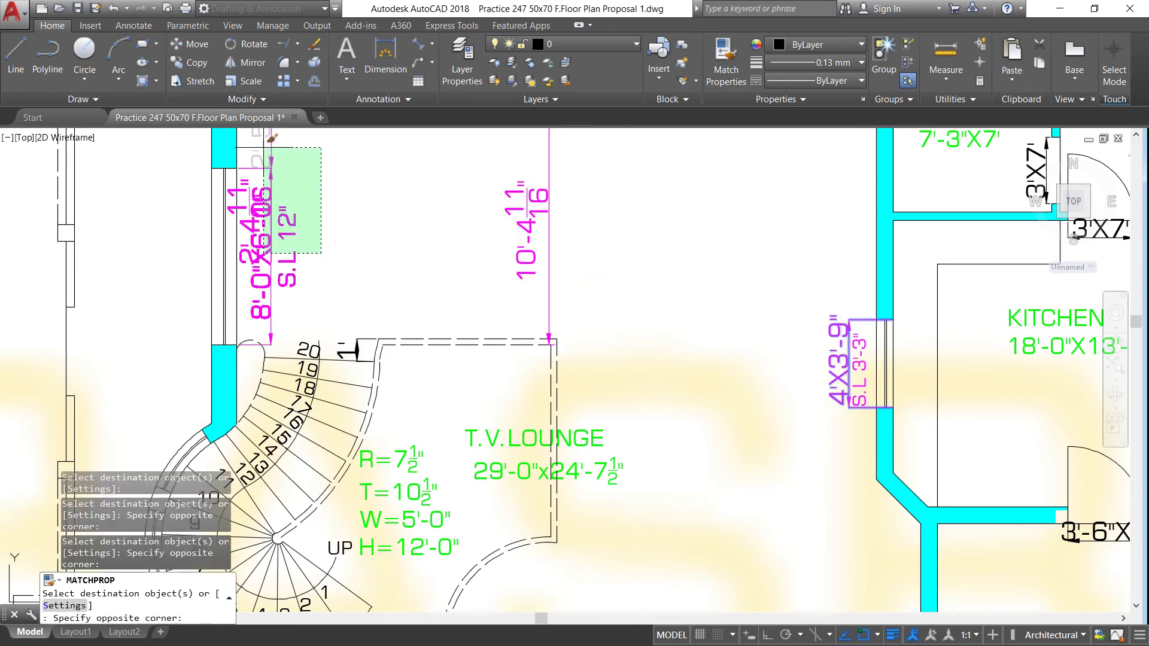
{"action": "left_click", "coordinate": [276, 150]}
{"action": "scroll", "coordinate": [316, 240], "scroll_direction": "down", "scroll_amount": 3}
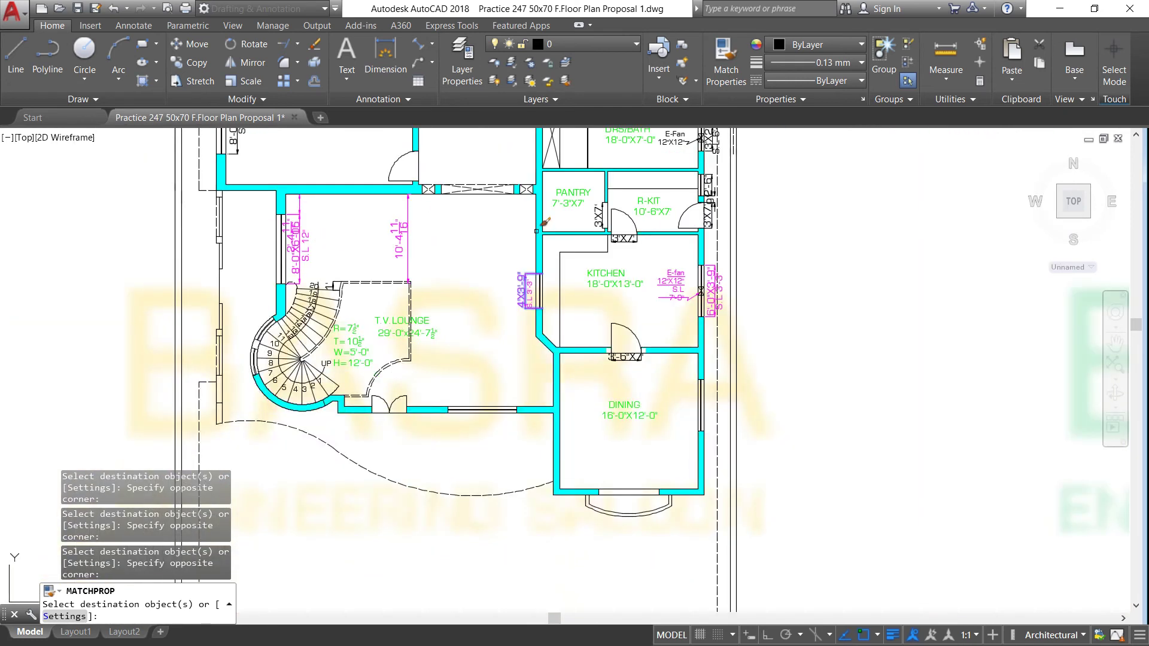
{"action": "scroll", "coordinate": [499, 175], "scroll_direction": "up", "scroll_amount": 4}
{"action": "left_click", "coordinate": [477, 253]}
{"action": "left_click", "coordinate": [444, 179]}
{"action": "scroll", "coordinate": [443, 180], "scroll_direction": "down", "scroll_amount": 2}
{"action": "scroll", "coordinate": [604, 284], "scroll_direction": "down", "scroll_amount": 2}
{"action": "scroll", "coordinate": [508, 293], "scroll_direction": "up", "scroll_amount": 4}
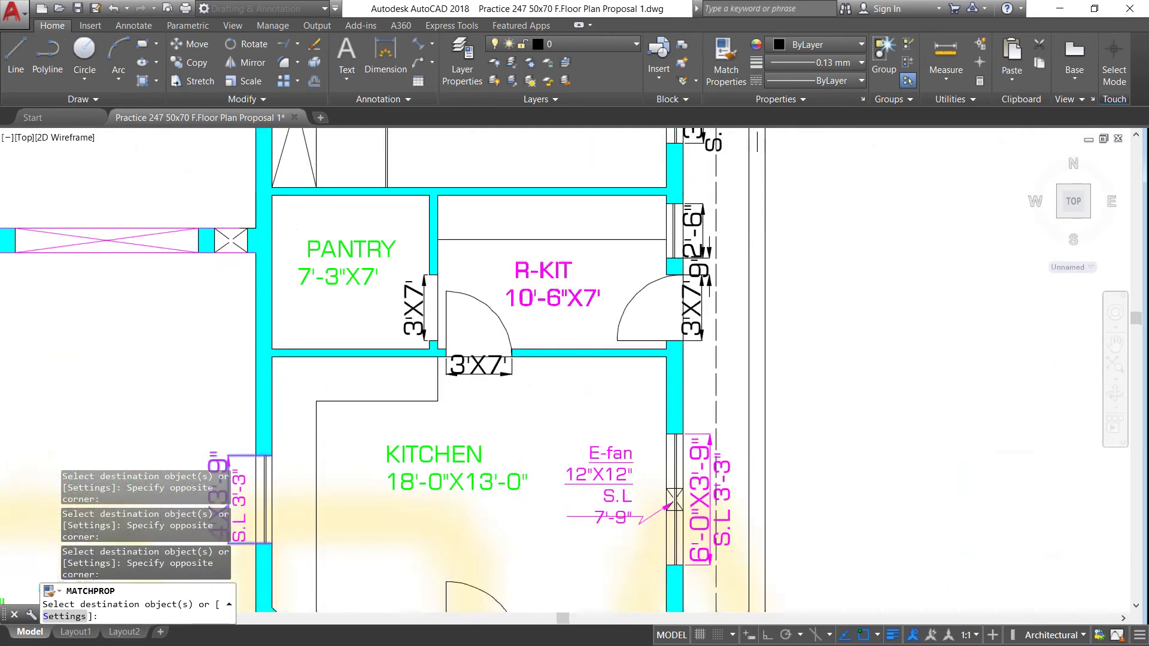
{"action": "scroll", "coordinate": [447, 341], "scroll_direction": "up", "scroll_amount": 2}
Step: Recolour the pantry door, second and R-KIT side 3'X7' door dimensions magenta
{"action": "left_click", "coordinate": [453, 455]}
{"action": "left_click", "coordinate": [402, 380]}
{"action": "left_click", "coordinate": [368, 345]}
{"action": "left_click", "coordinate": [328, 311]}
{"action": "left_click", "coordinate": [821, 321]}
{"action": "left_click", "coordinate": [802, 224]}
{"action": "scroll", "coordinate": [805, 289], "scroll_direction": "down", "scroll_amount": 3}
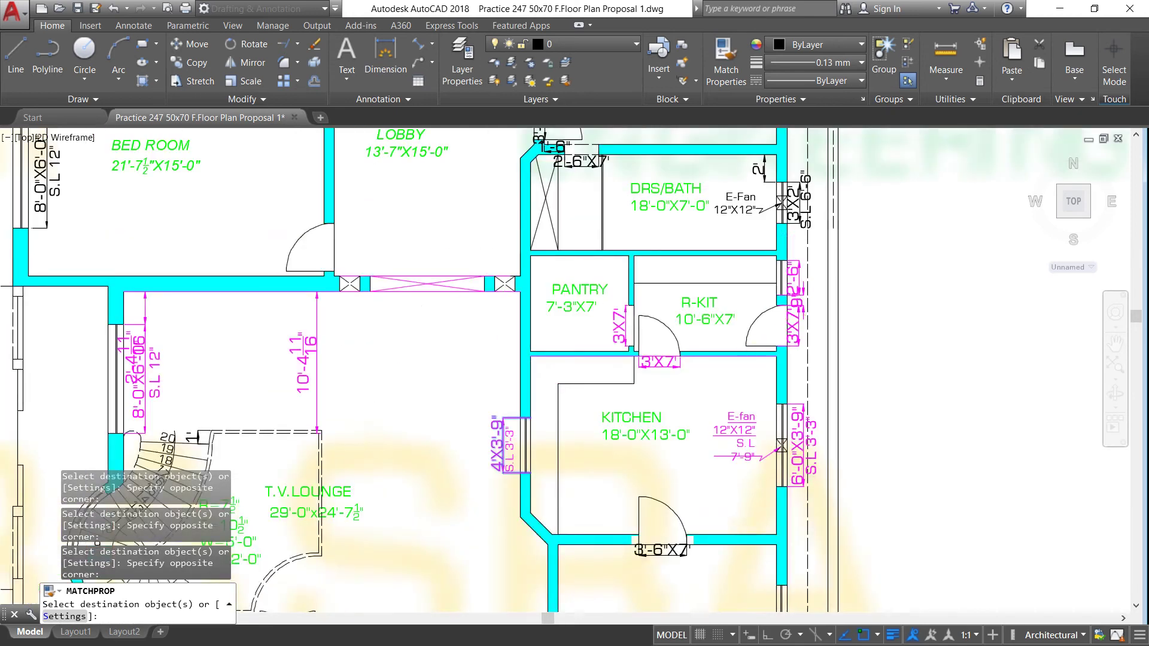
{"action": "scroll", "coordinate": [727, 203], "scroll_direction": "down", "scroll_amount": 5}
{"action": "scroll", "coordinate": [722, 197], "scroll_direction": "up", "scroll_amount": 6}
Step: Make S.L 6'-6", E-Fan 12"X12", 2', 2'-6"X7', 3'-6"X7' and the DRS/BATH door arc magenta
{"action": "left_click", "coordinate": [861, 314]}
{"action": "left_click", "coordinate": [900, 269]}
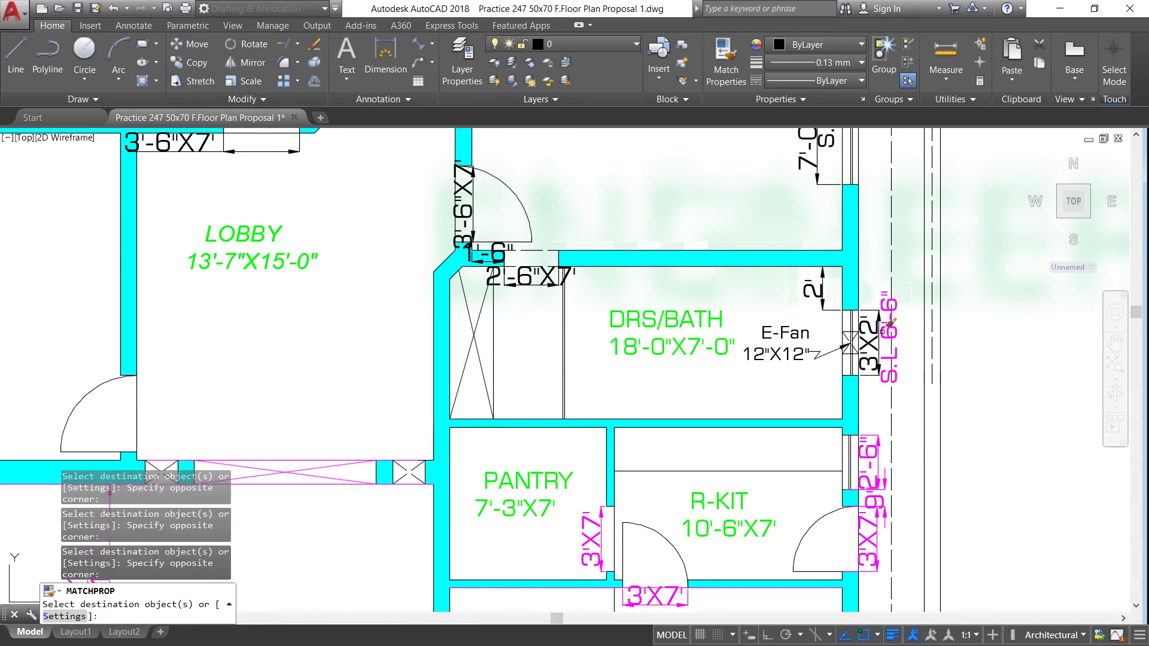
{"action": "left_click", "coordinate": [812, 362]}
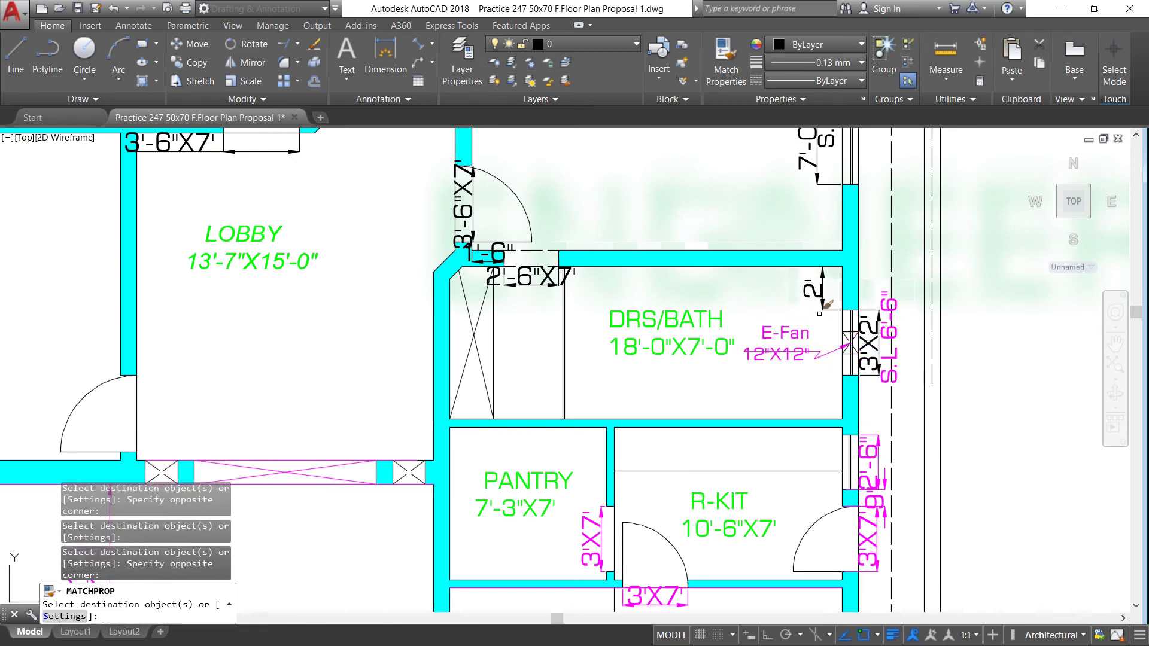
{"action": "left_click", "coordinate": [825, 314]}
{"action": "left_click", "coordinate": [801, 277]}
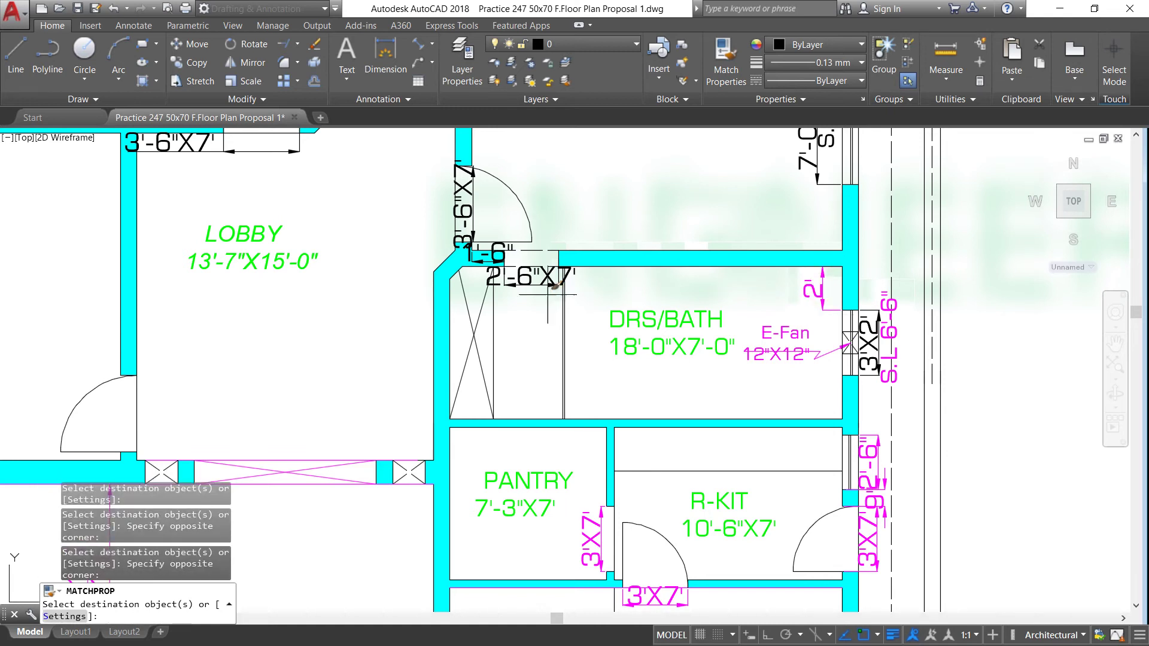
{"action": "left_click", "coordinate": [547, 294]}
{"action": "scroll", "coordinate": [482, 210], "scroll_direction": "up", "scroll_amount": 2}
{"action": "left_click", "coordinate": [482, 210]}
{"action": "left_click", "coordinate": [580, 263]}
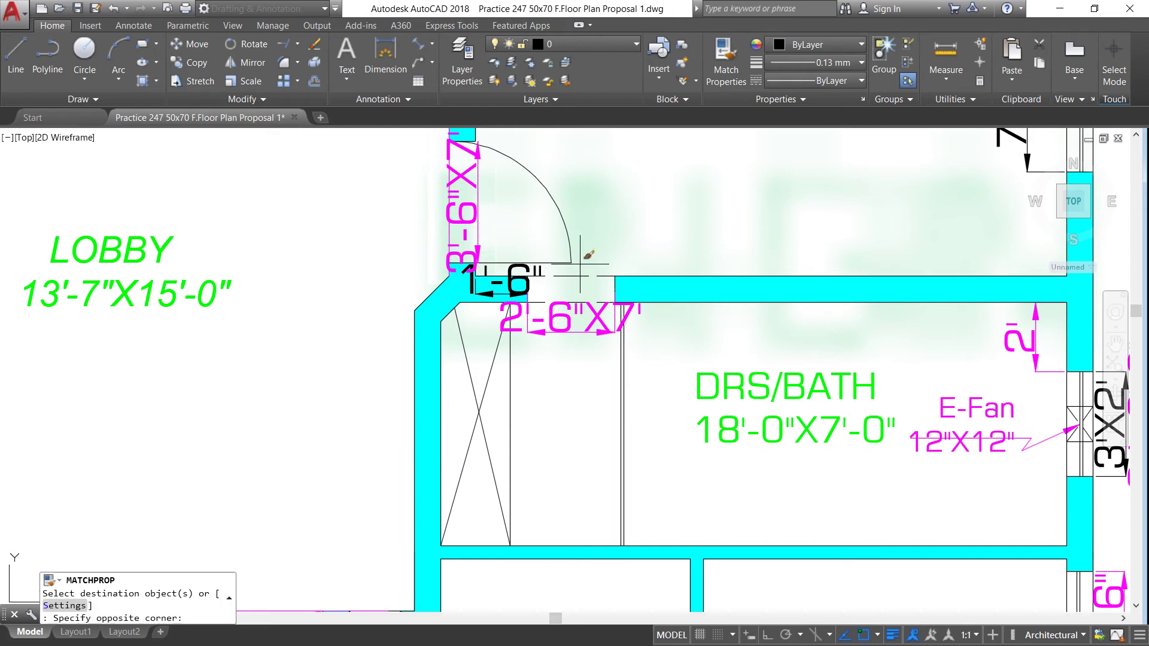
{"action": "left_click", "coordinate": [513, 190]}
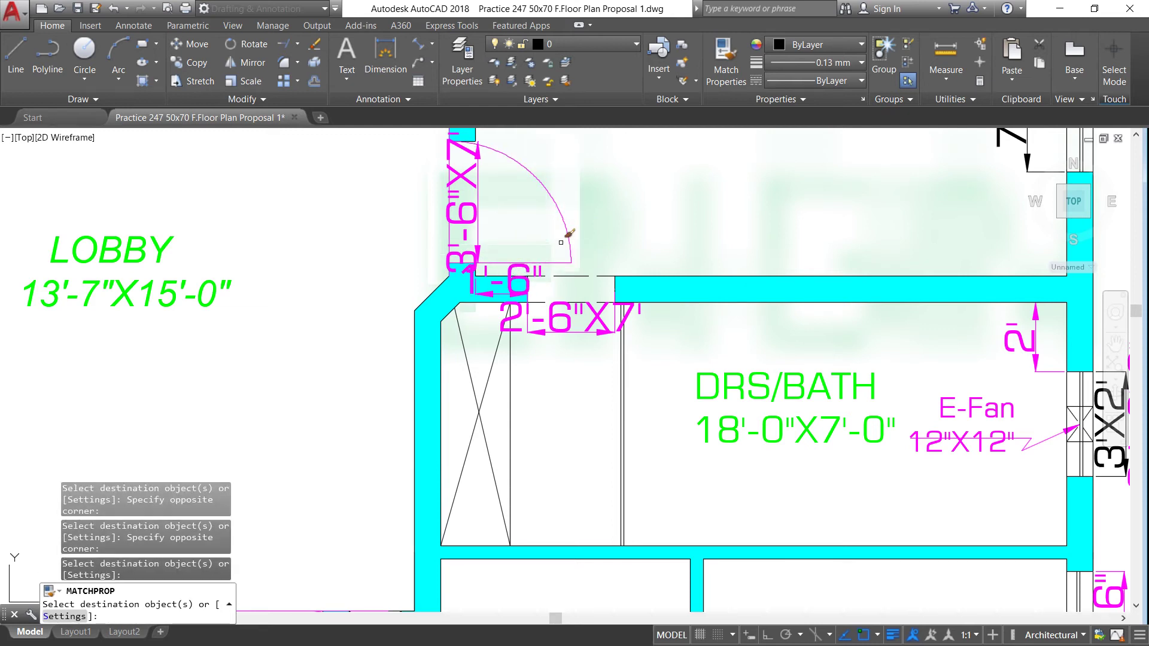
{"action": "scroll", "coordinate": [569, 234], "scroll_direction": "down", "scroll_amount": 5}
Step: Match magenta onto the 8'-0"X6'-0", 2'-6" and 2'-1½" dimensions
{"action": "scroll", "coordinate": [565, 239], "scroll_direction": "down", "scroll_amount": 2}
{"action": "scroll", "coordinate": [538, 243], "scroll_direction": "down", "scroll_amount": 3}
{"action": "scroll", "coordinate": [431, 242], "scroll_direction": "up", "scroll_amount": 5}
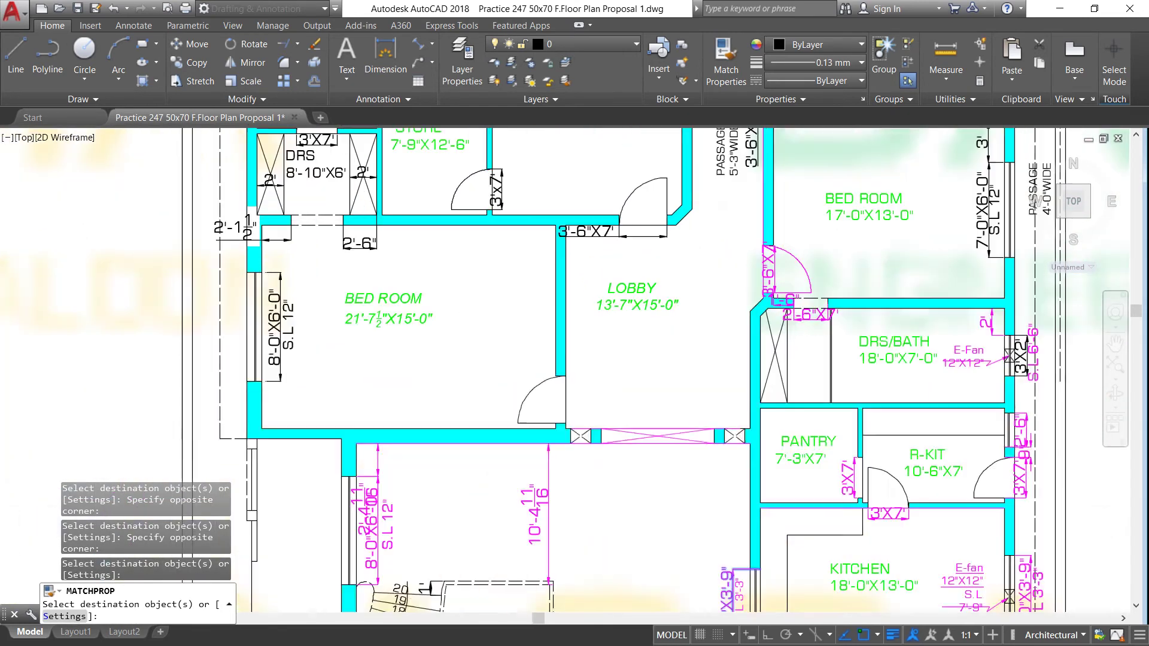
{"action": "scroll", "coordinate": [423, 254], "scroll_direction": "up", "scroll_amount": 2}
{"action": "left_click", "coordinate": [223, 301]}
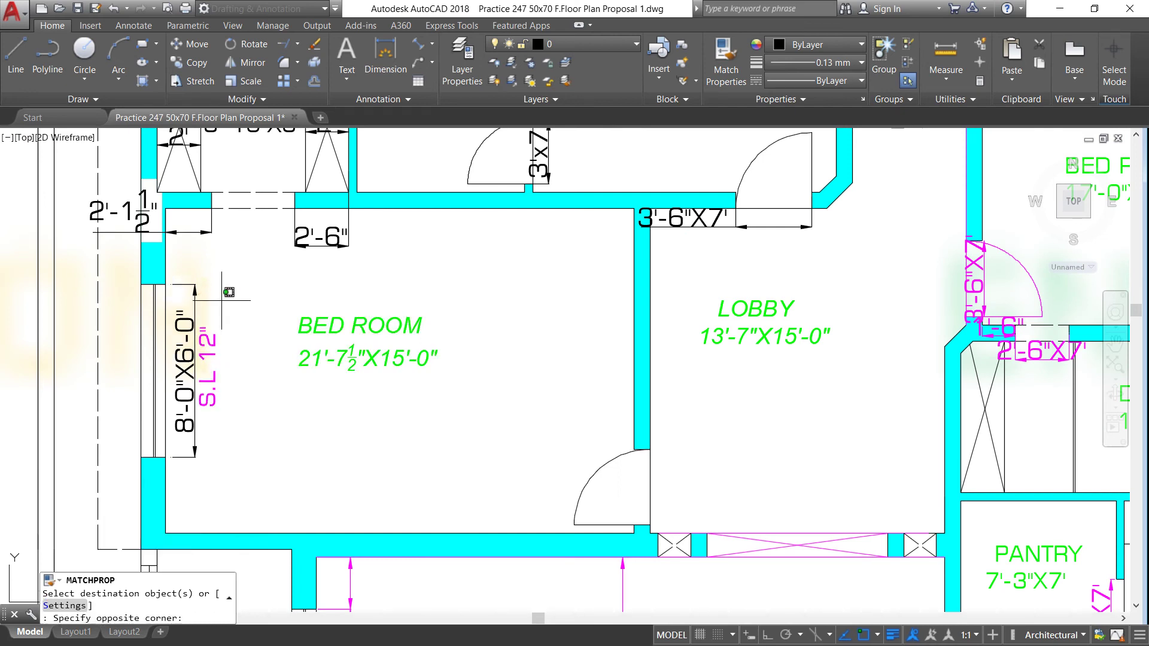
{"action": "left_click", "coordinate": [180, 268]}
{"action": "left_click", "coordinate": [379, 273]}
{"action": "left_click", "coordinate": [305, 231]}
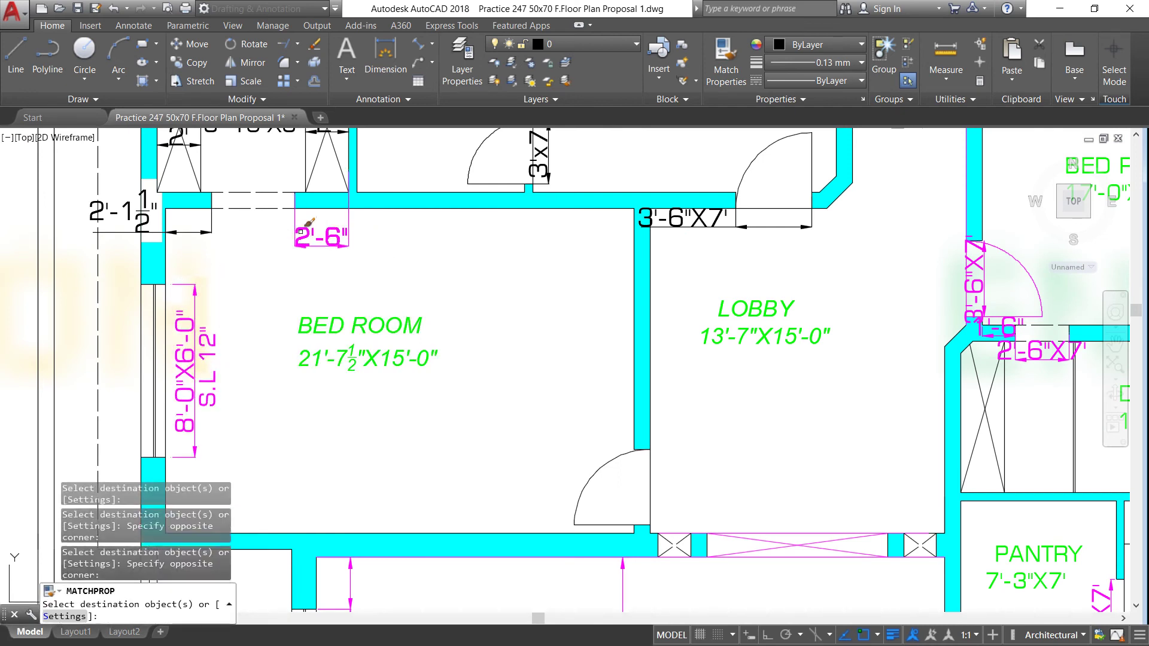
{"action": "left_click", "coordinate": [150, 239]}
{"action": "left_click", "coordinate": [113, 215]}
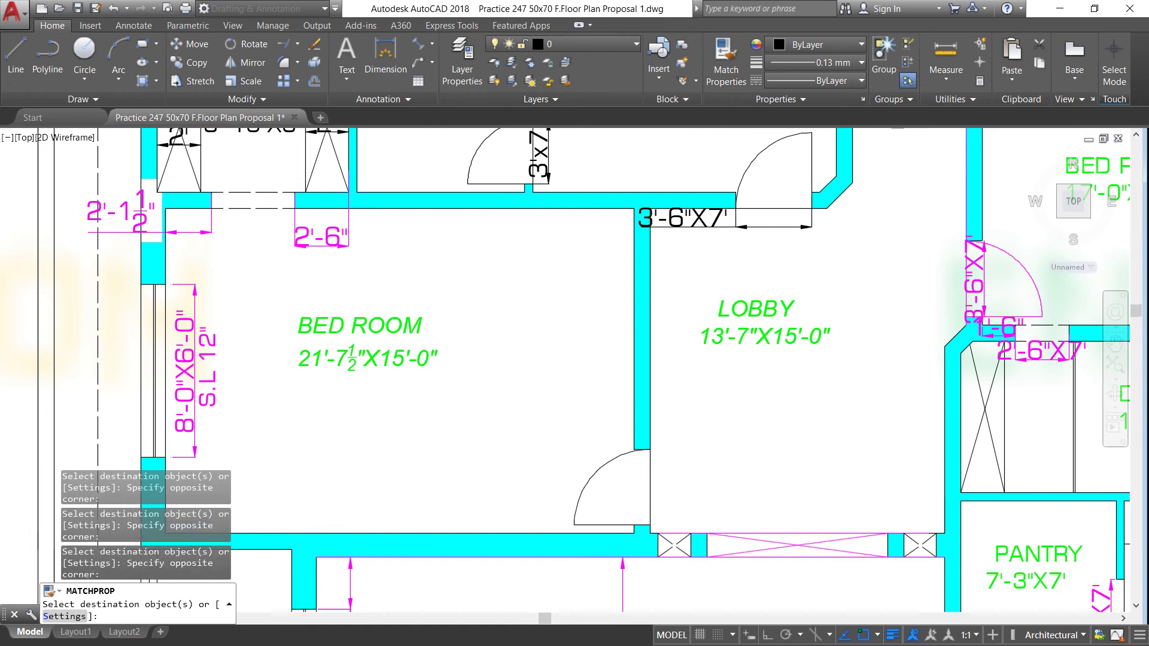
Step: Turn the DRS door's 3'X7', both 2' dimensions and the store door's 3'x7' magenta
{"action": "scroll", "coordinate": [427, 255], "scroll_direction": "down", "scroll_amount": 9}
{"action": "scroll", "coordinate": [425, 233], "scroll_direction": "up", "scroll_amount": 9}
{"action": "left_click", "coordinate": [270, 300]}
{"action": "left_click", "coordinate": [219, 226]}
{"action": "left_click", "coordinate": [325, 278]}
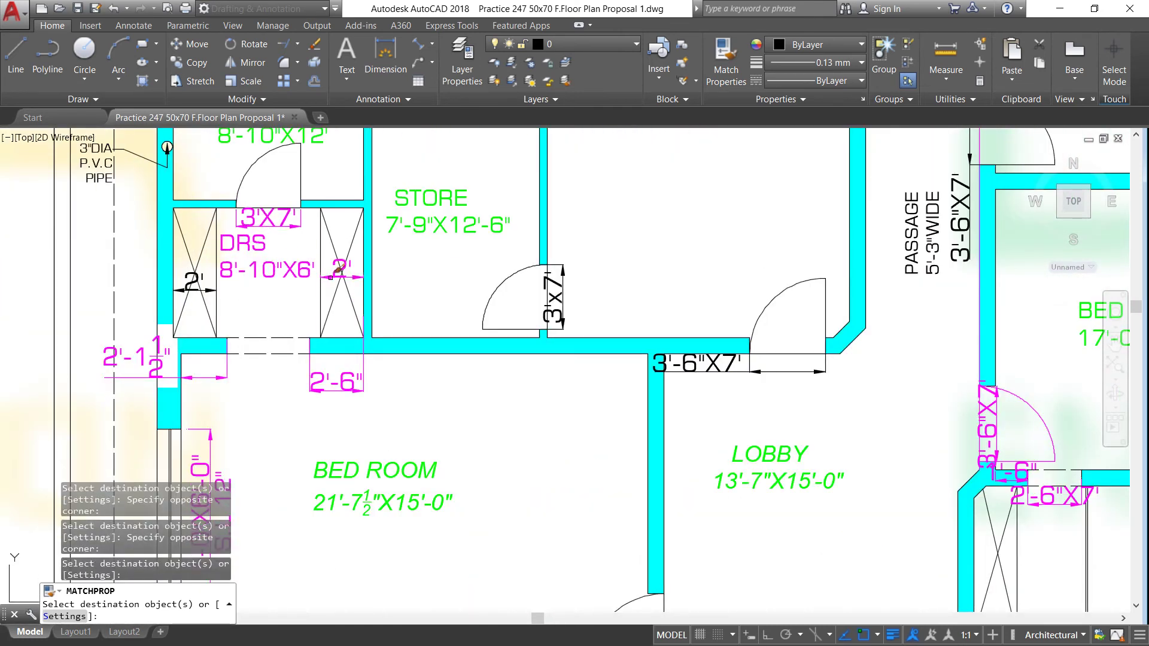
{"action": "left_click", "coordinate": [216, 289]}
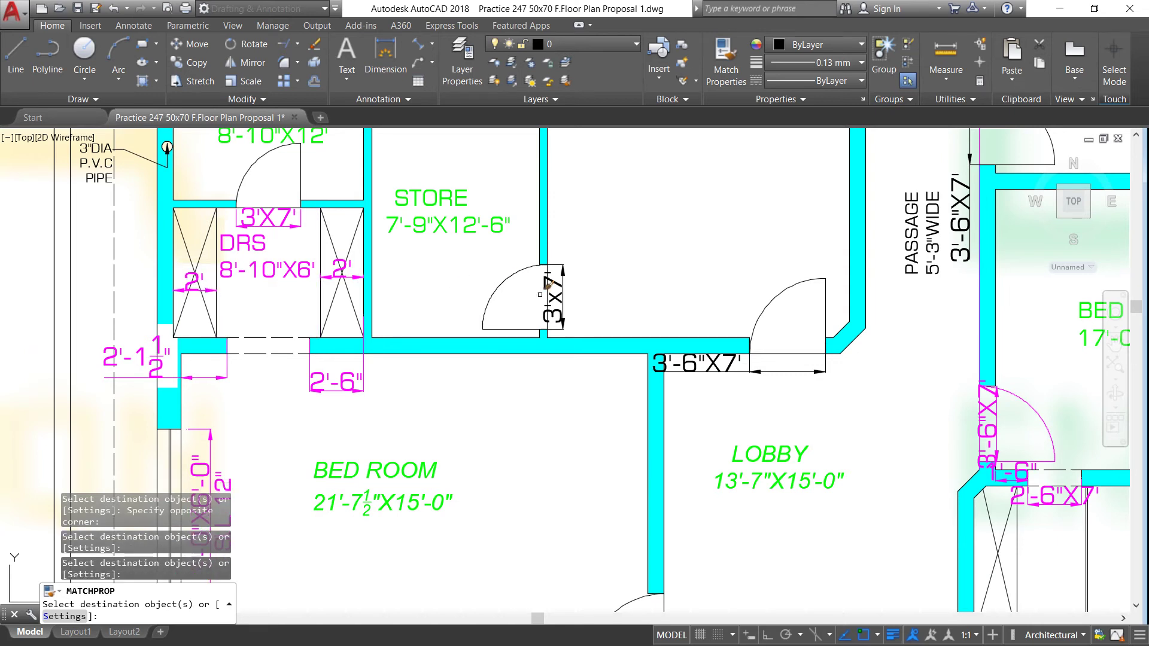
{"action": "left_click", "coordinate": [589, 292]}
{"action": "left_click", "coordinate": [534, 297]}
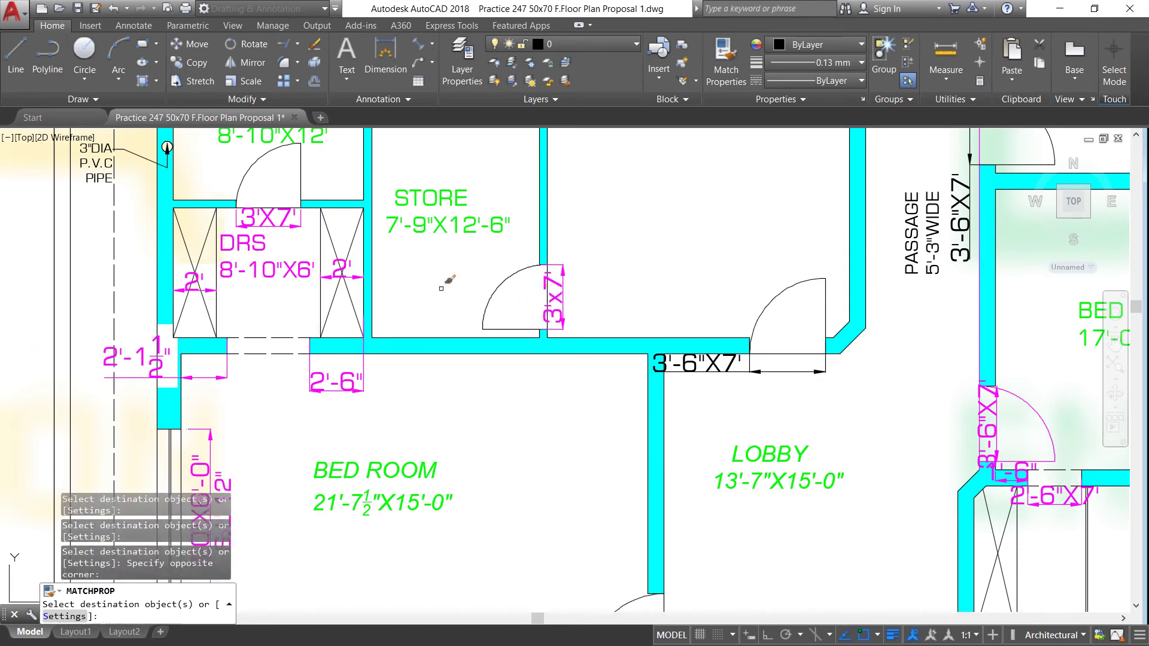
Step: Recolour the store door arc, the lobby door and its wall line magenta
{"action": "scroll", "coordinate": [440, 288], "scroll_direction": "down", "scroll_amount": 4}
{"action": "scroll", "coordinate": [466, 289], "scroll_direction": "up", "scroll_amount": 6}
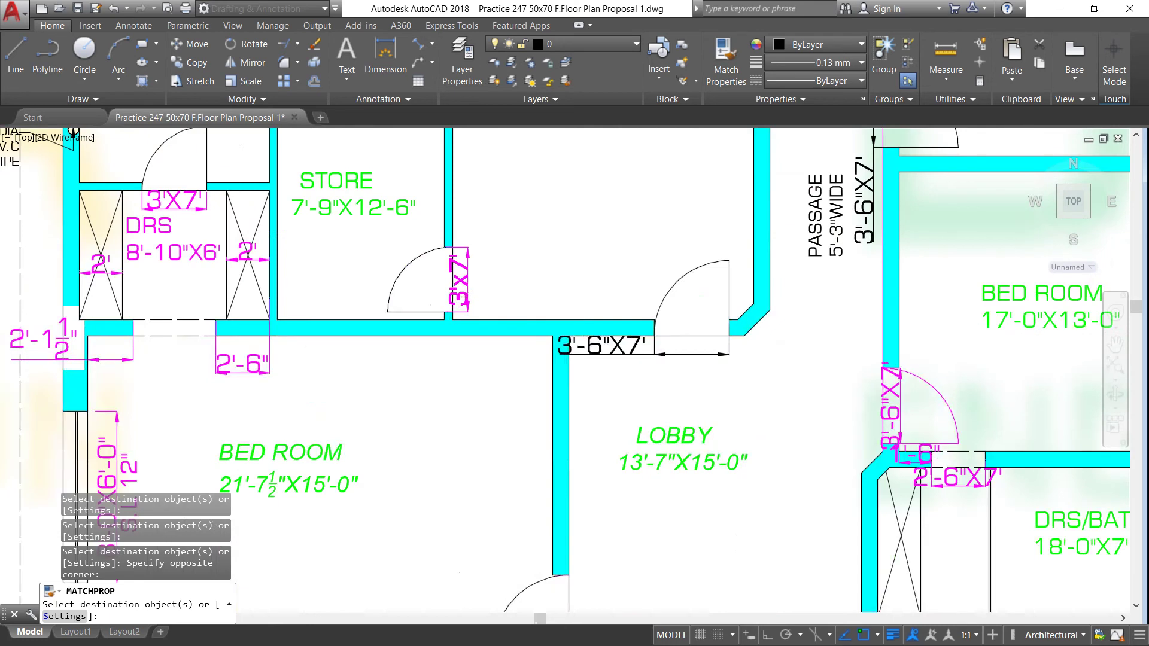
{"action": "scroll", "coordinate": [428, 310], "scroll_direction": "up", "scroll_amount": 2}
{"action": "left_click", "coordinate": [409, 327]}
{"action": "left_click", "coordinate": [298, 197]}
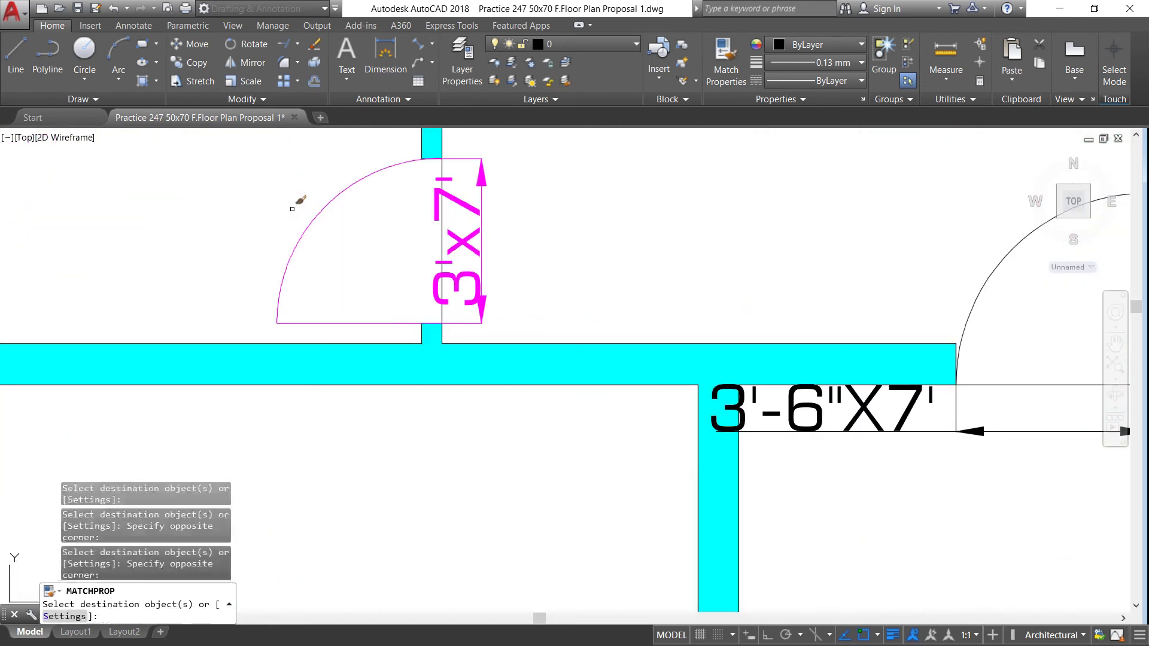
{"action": "scroll", "coordinate": [293, 203], "scroll_direction": "down", "scroll_amount": 3}
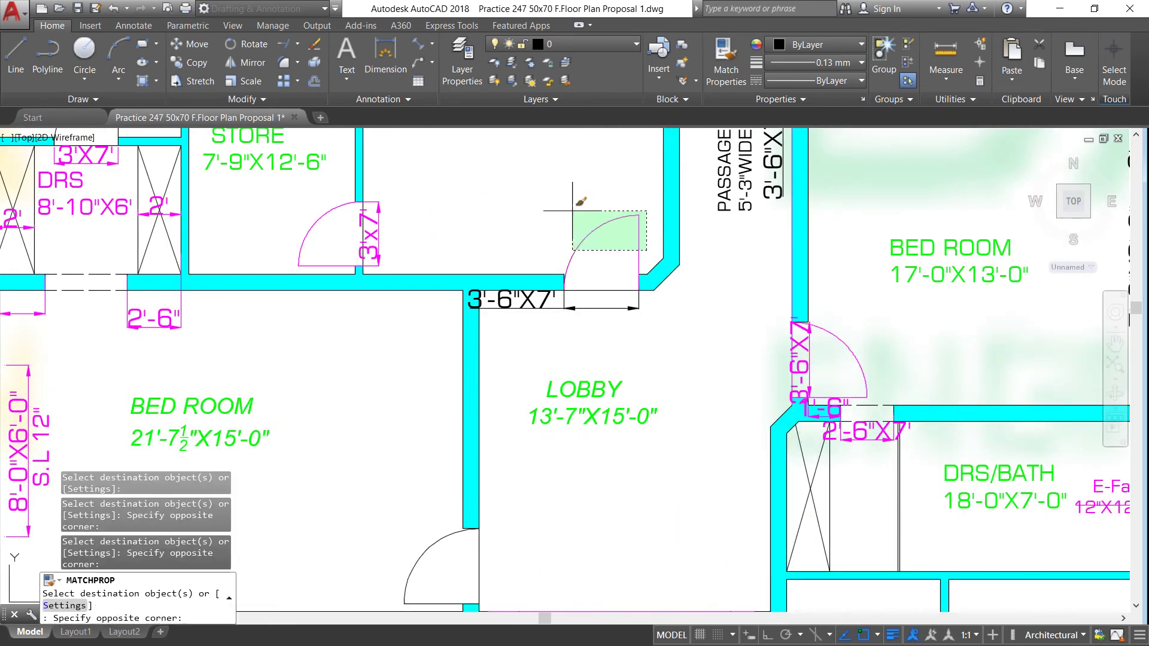
{"action": "scroll", "coordinate": [527, 212], "scroll_direction": "down", "scroll_amount": 4}
{"action": "scroll", "coordinate": [482, 361], "scroll_direction": "up", "scroll_amount": 6}
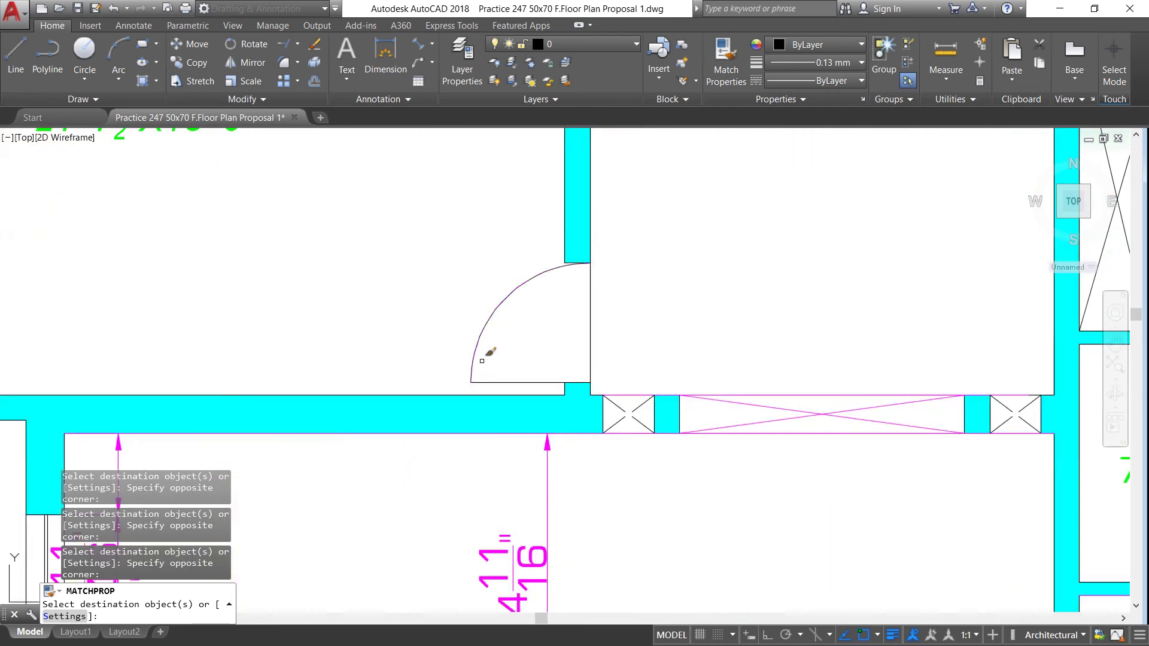
{"action": "left_click", "coordinate": [497, 389]}
{"action": "left_click", "coordinate": [413, 279]}
{"action": "left_click", "coordinate": [598, 300]}
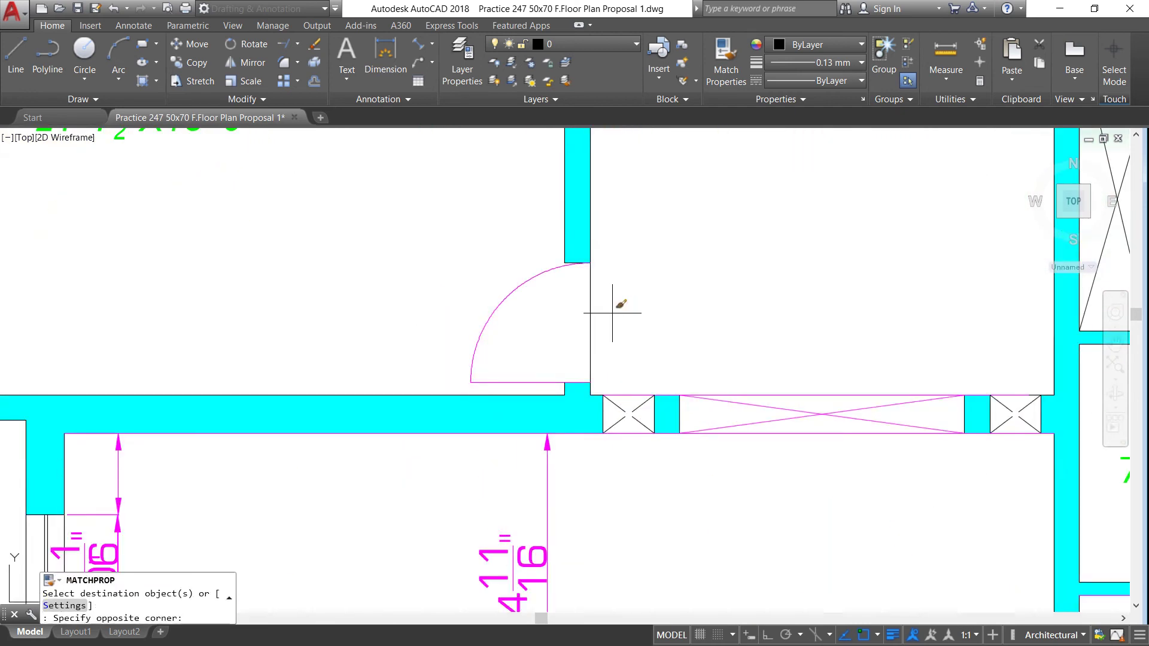
{"action": "left_click", "coordinate": [417, 293]}
Step: Make the DRS/BATH window crosses magenta
{"action": "scroll", "coordinate": [417, 293], "scroll_direction": "down", "scroll_amount": 4}
{"action": "scroll", "coordinate": [704, 248], "scroll_direction": "up", "scroll_amount": 4}
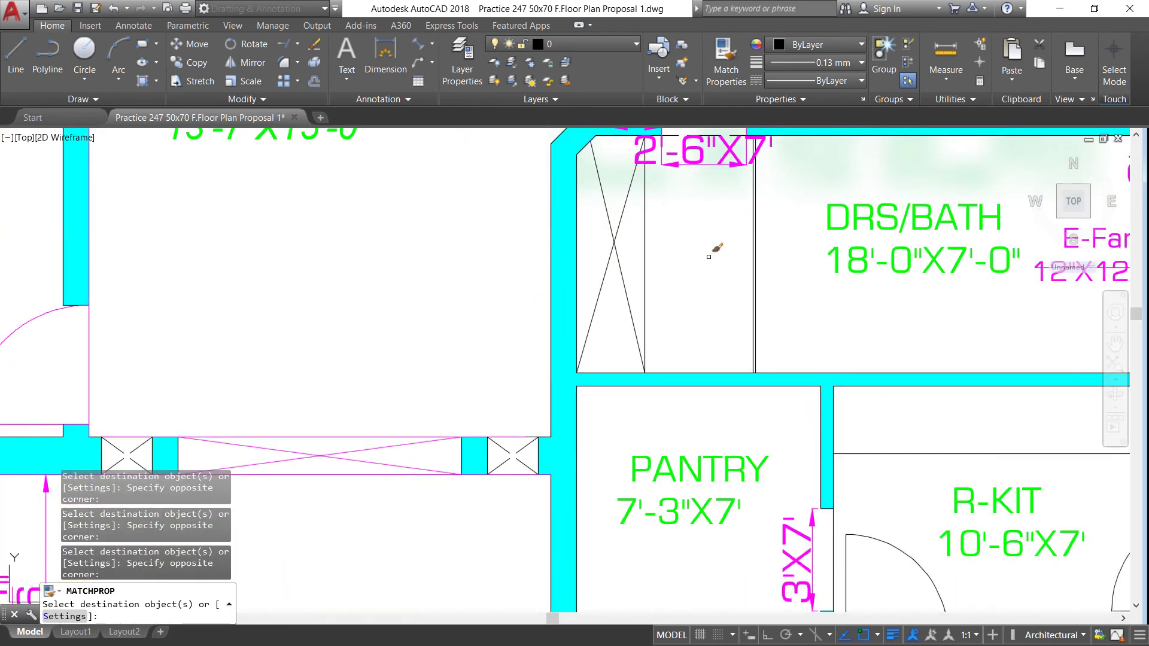
{"action": "left_click", "coordinate": [680, 272]}
{"action": "left_click", "coordinate": [600, 220]}
{"action": "scroll", "coordinate": [600, 219], "scroll_direction": "down", "scroll_amount": 4}
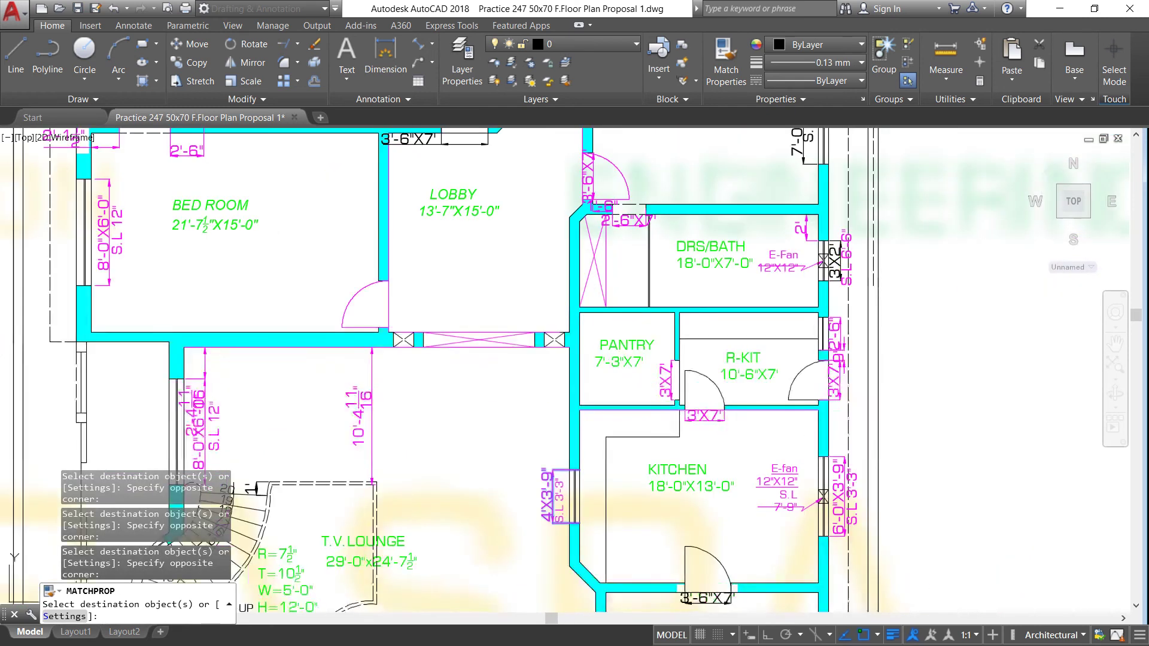
{"action": "scroll", "coordinate": [682, 353], "scroll_direction": "up", "scroll_amount": 5}
{"action": "scroll", "coordinate": [694, 383], "scroll_direction": "up", "scroll_amount": 2}
Step: Turn both R-KIT doors magenta with crossing windows
{"action": "left_click", "coordinate": [861, 435]}
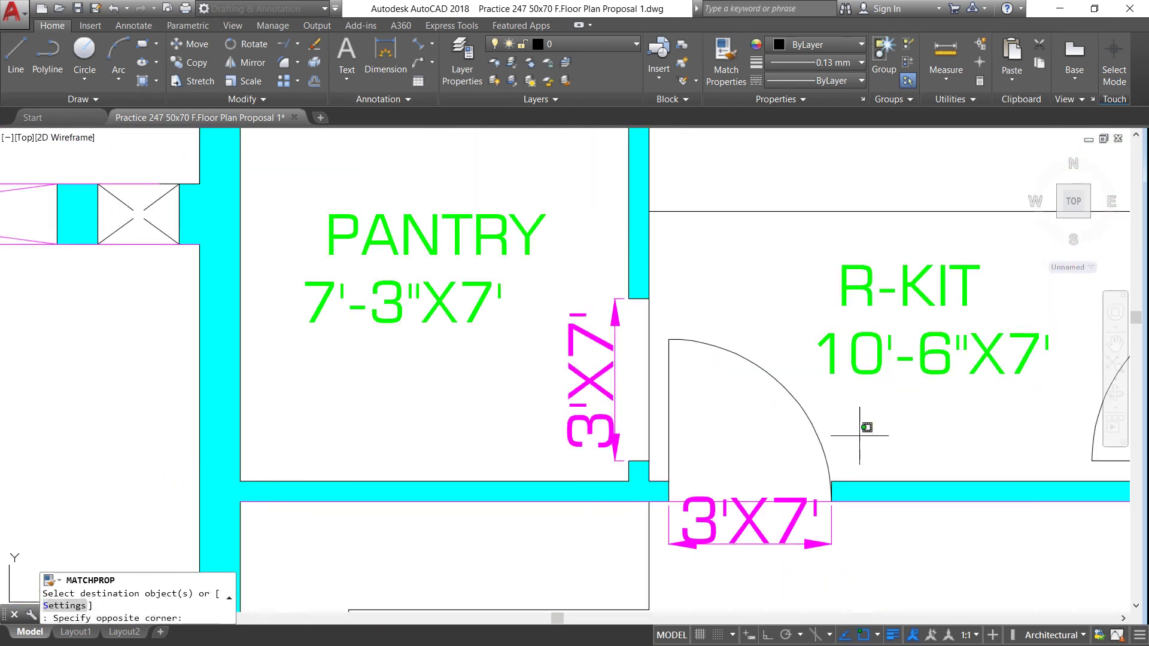
{"action": "left_click", "coordinate": [678, 391]}
{"action": "scroll", "coordinate": [705, 375], "scroll_direction": "down", "scroll_amount": 2}
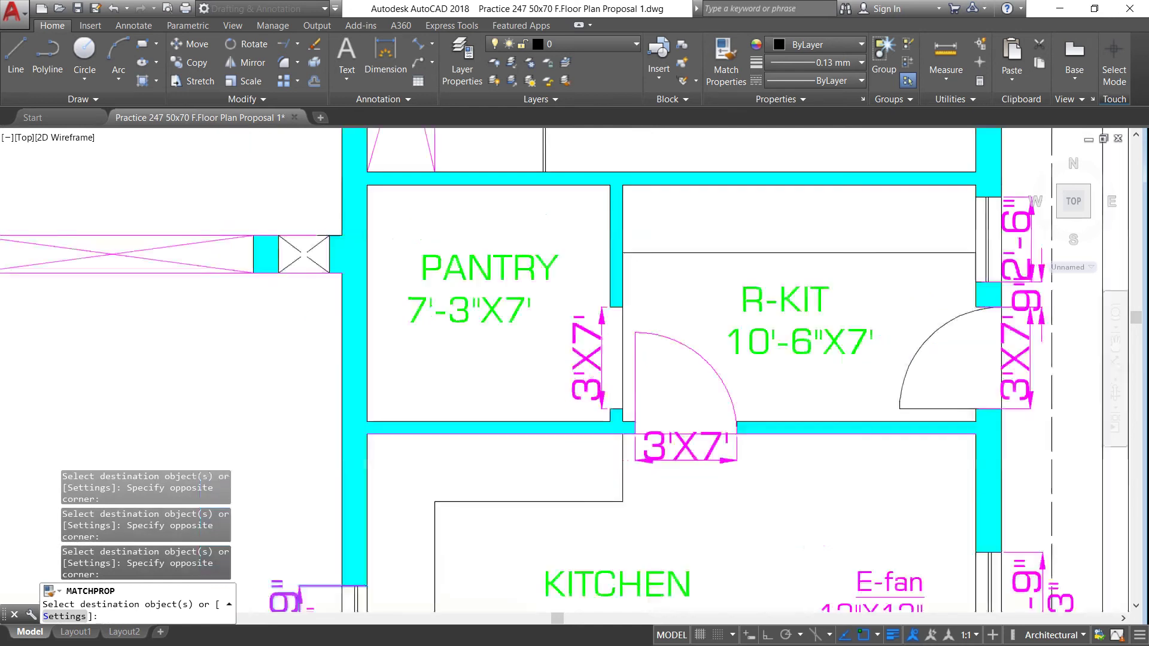
{"action": "scroll", "coordinate": [763, 345], "scroll_direction": "down", "scroll_amount": 4}
{"action": "scroll", "coordinate": [701, 344], "scroll_direction": "up", "scroll_amount": 6}
{"action": "left_click", "coordinate": [721, 372]}
{"action": "left_click", "coordinate": [689, 323]}
{"action": "scroll", "coordinate": [598, 308], "scroll_direction": "down", "scroll_amount": 4}
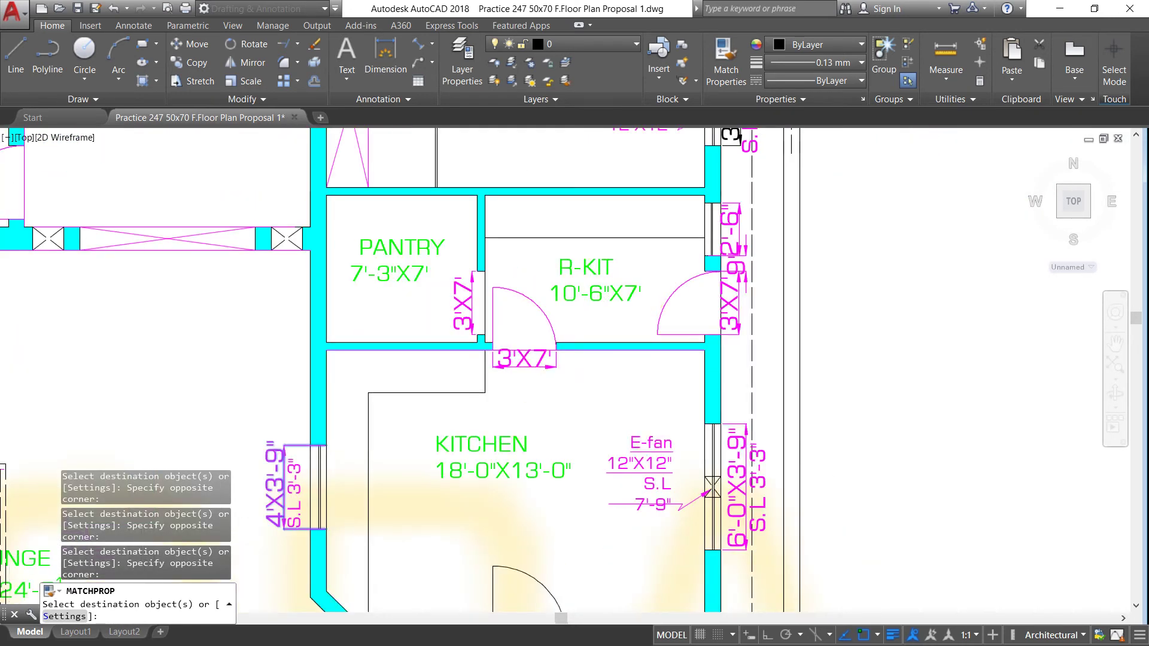
{"action": "scroll", "coordinate": [555, 310], "scroll_direction": "down", "scroll_amount": 3}
Step: Turn the 2'-6"X7' and 3'-4½ dimensions and the 7'-0"X6'-0" and S.L 12" labels magenta
{"action": "scroll", "coordinate": [526, 293], "scroll_direction": "down", "scroll_amount": 3}
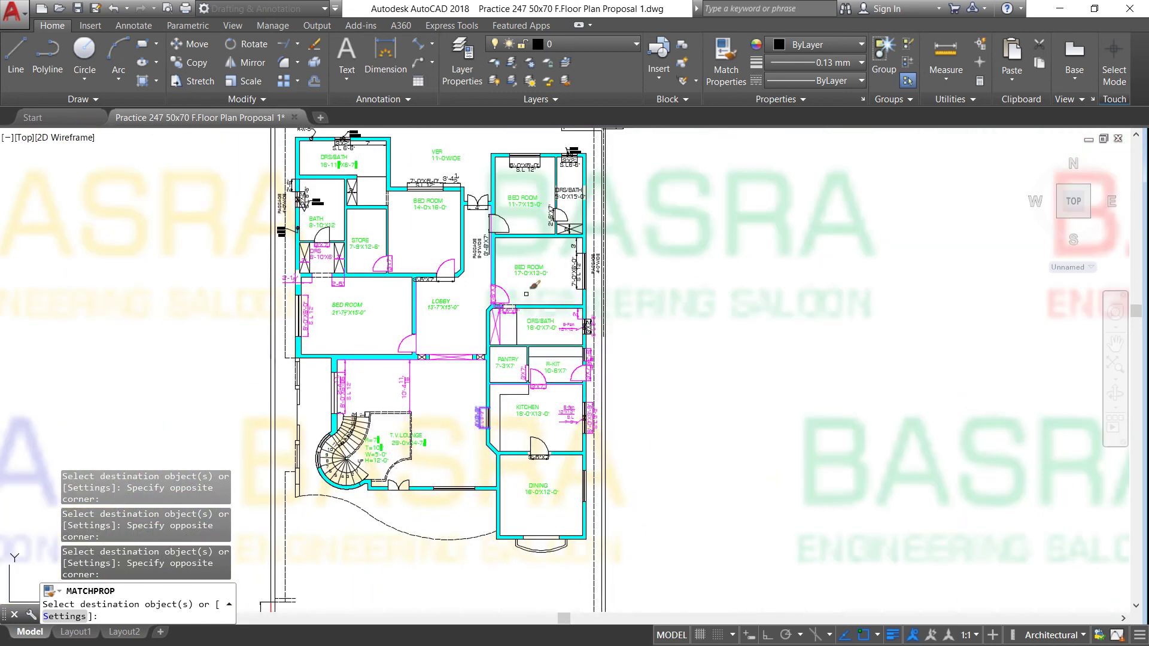
{"action": "scroll", "coordinate": [496, 179], "scroll_direction": "up", "scroll_amount": 4}
{"action": "left_click", "coordinate": [641, 263]}
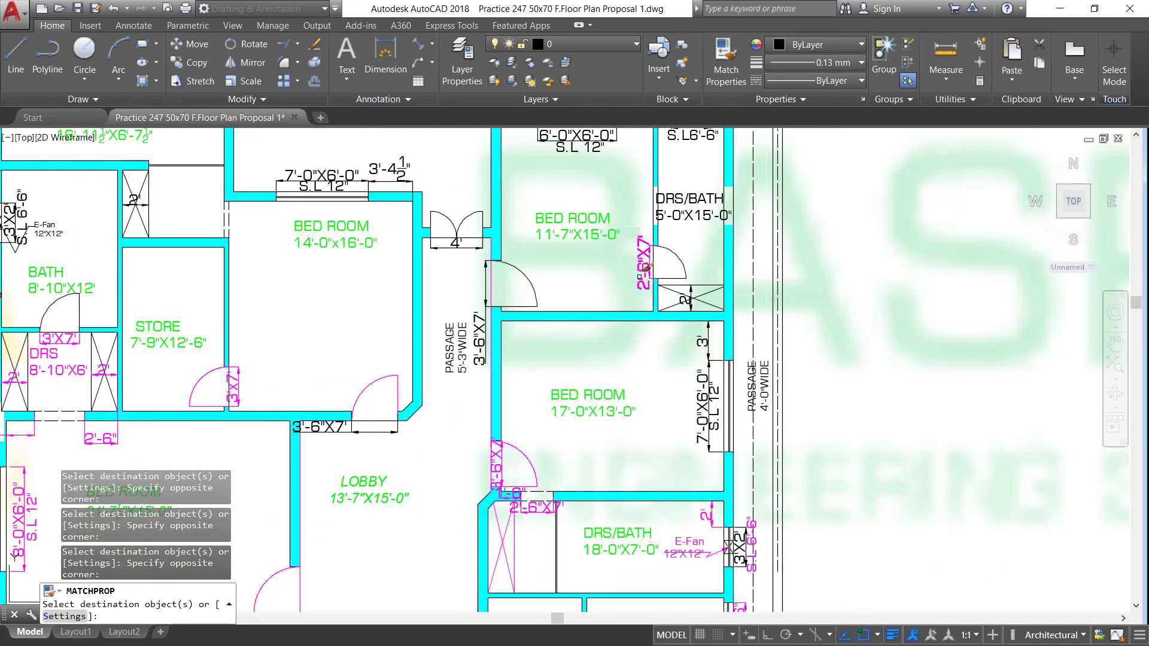
{"action": "left_click", "coordinate": [384, 170]}
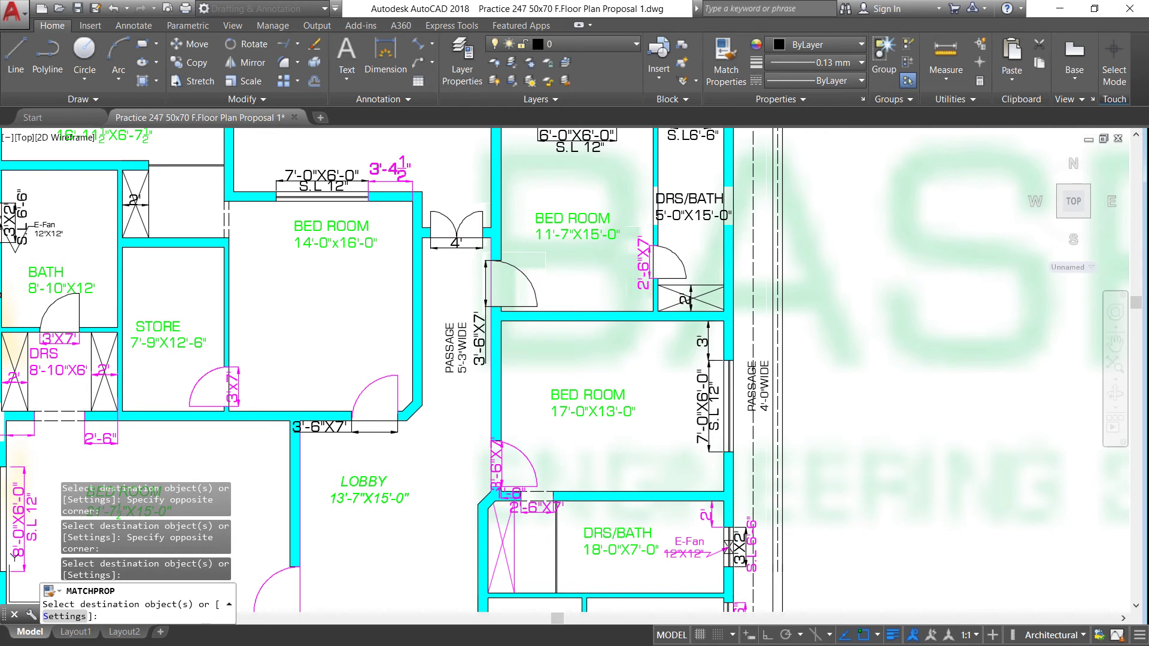
{"action": "left_click", "coordinate": [335, 184]}
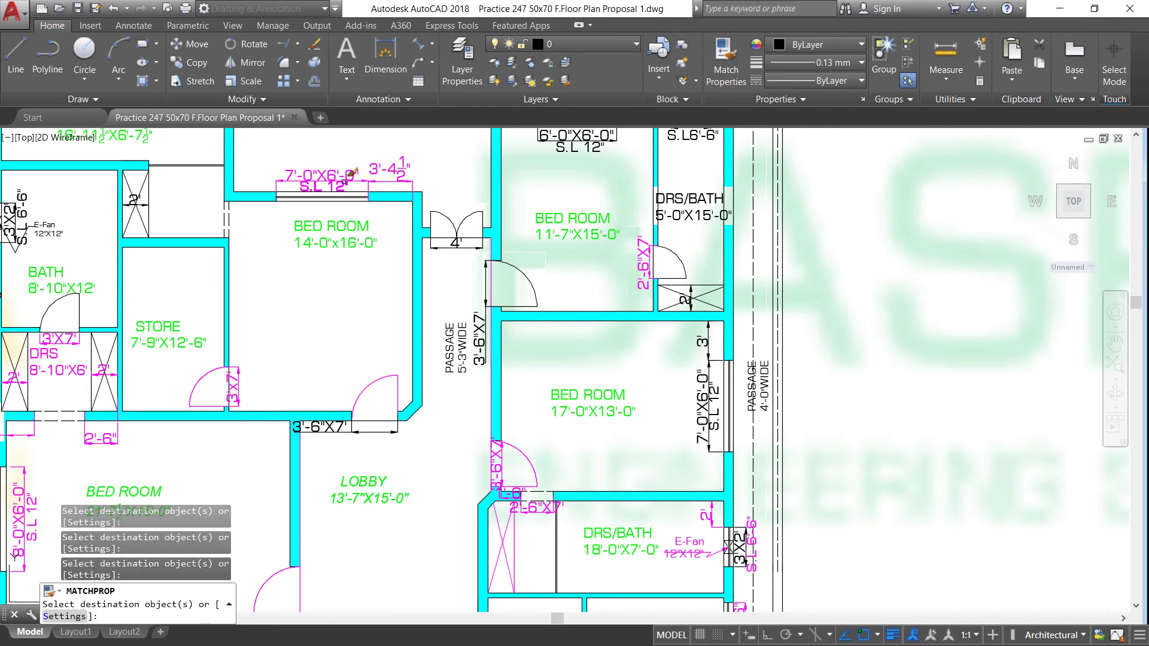
Step: Recolor the 6'-0"X6'-0" window labels and the DRS/BATH label text magenta
{"action": "left_click", "coordinate": [618, 179]}
{"action": "left_click", "coordinate": [525, 128]}
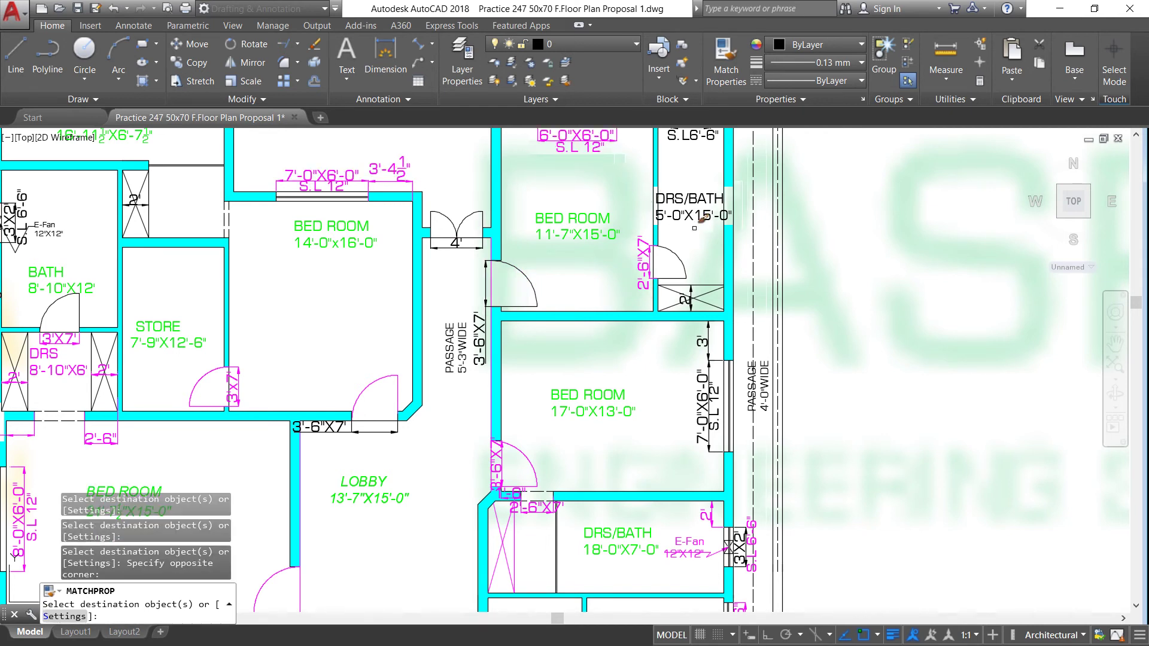
{"action": "left_click", "coordinate": [694, 228]}
{"action": "left_click", "coordinate": [657, 193]}
{"action": "left_click", "coordinate": [678, 137]}
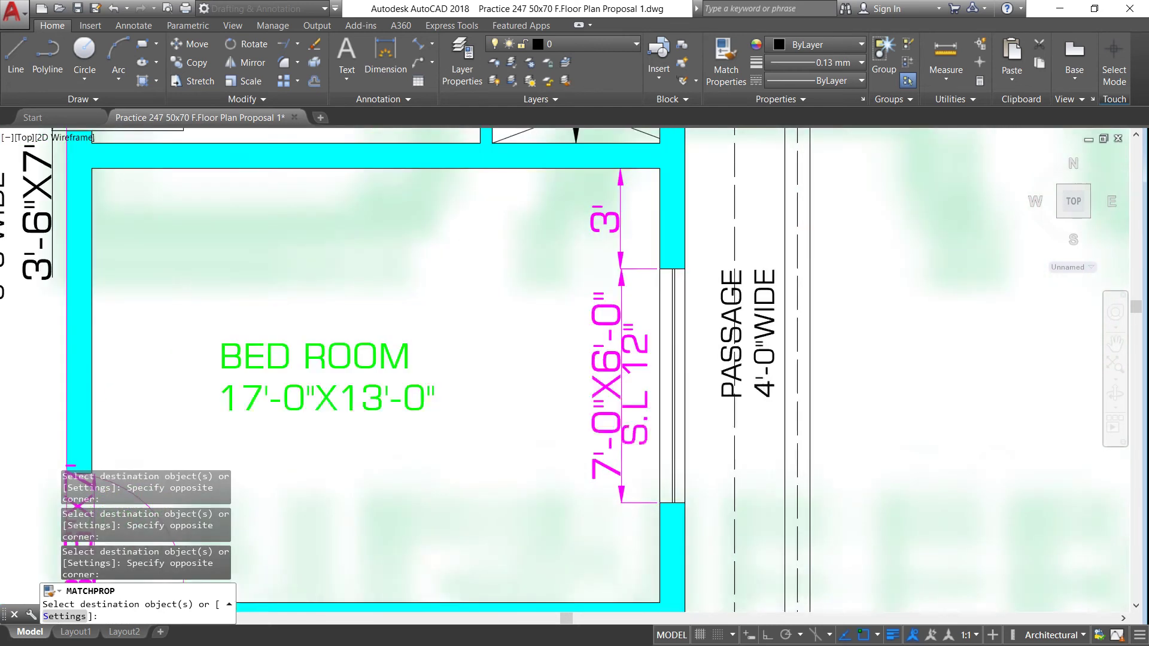
Step: Turn the PASSAGE 4'-0"WIDE and 5'-3"WIDE notes and the 3'-6"X7' dimension magenta
{"action": "scroll", "coordinate": [763, 419], "scroll_direction": "up", "scroll_amount": 6}
{"action": "left_click", "coordinate": [763, 383]}
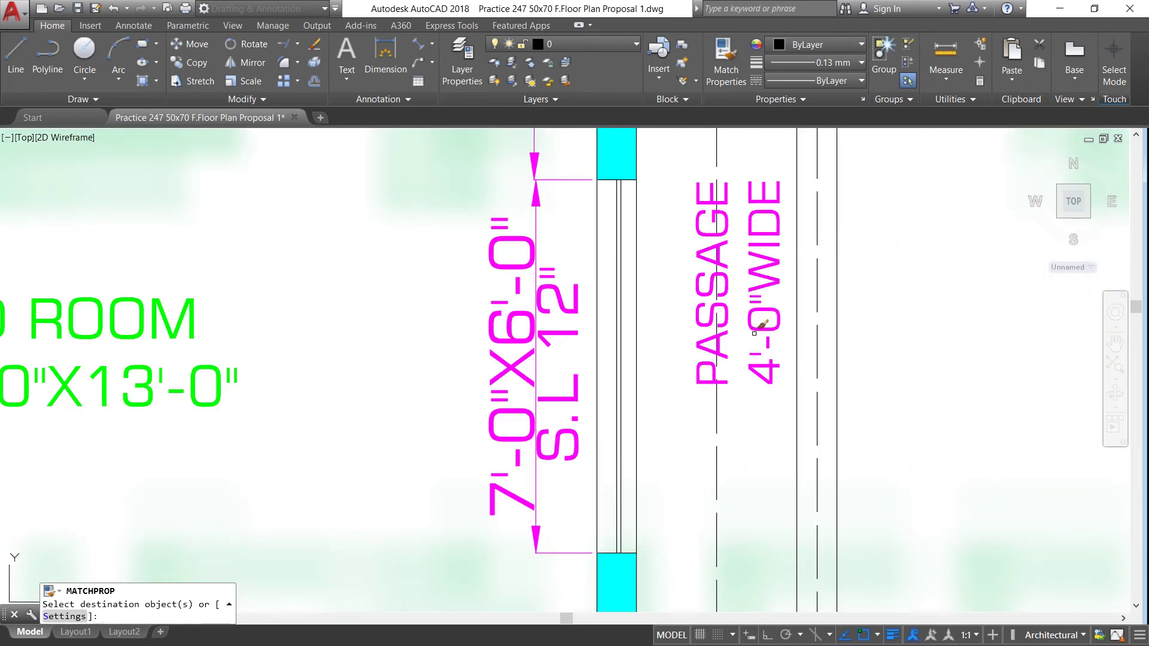
{"action": "scroll", "coordinate": [772, 394], "scroll_direction": "down", "scroll_amount": 4}
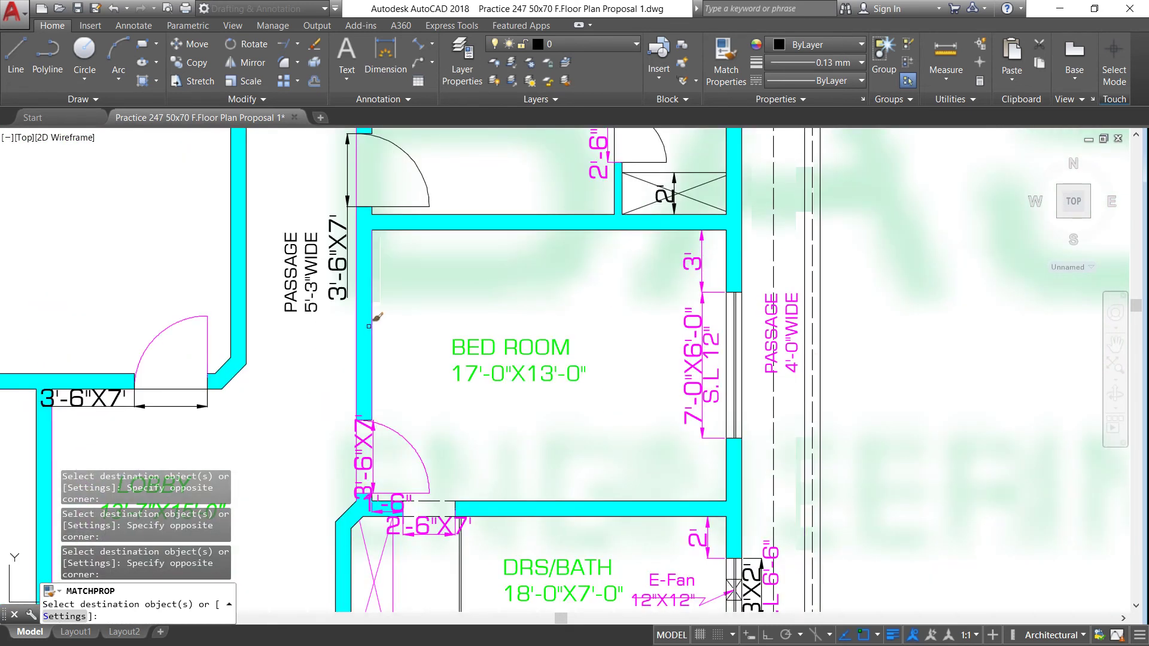
{"action": "left_click", "coordinate": [311, 299]}
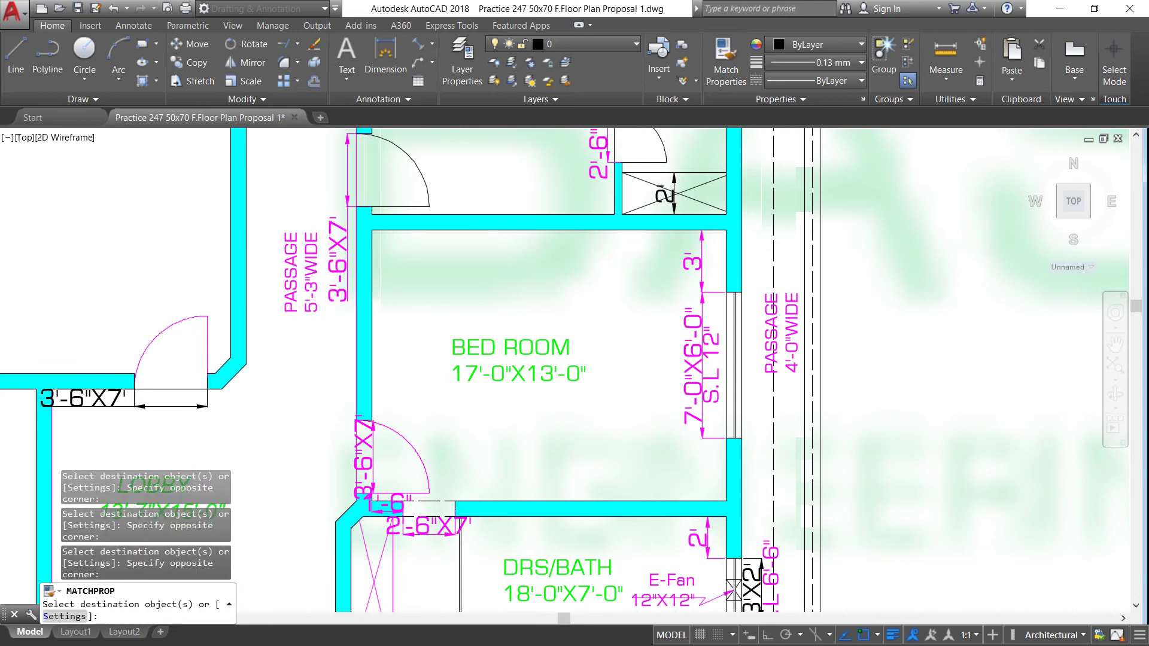
{"action": "scroll", "coordinate": [482, 279], "scroll_direction": "down", "scroll_amount": 3}
{"action": "scroll", "coordinate": [216, 310], "scroll_direction": "up", "scroll_amount": 7}
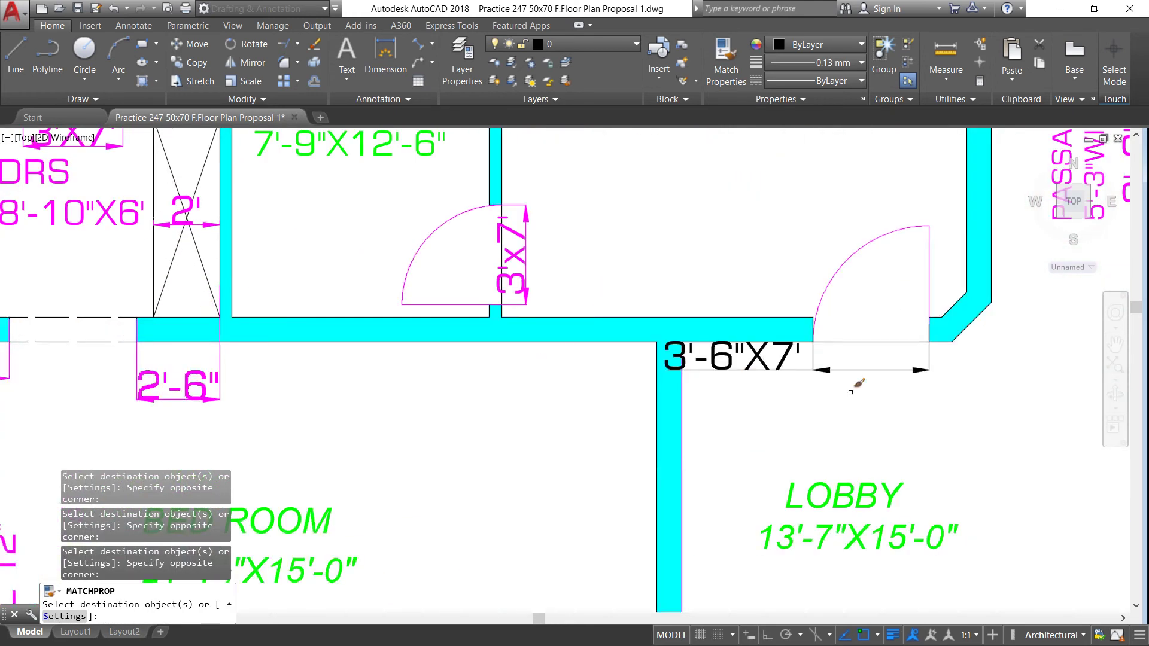
{"action": "left_click", "coordinate": [874, 395]}
{"action": "left_click", "coordinate": [802, 359]}
Step: Recolor the bath E-Fan and 3'X2' labels, 2'-6" dimension, passage note and 3"DIA pipe note magenta
{"action": "scroll", "coordinate": [613, 373], "scroll_direction": "down", "scroll_amount": 2}
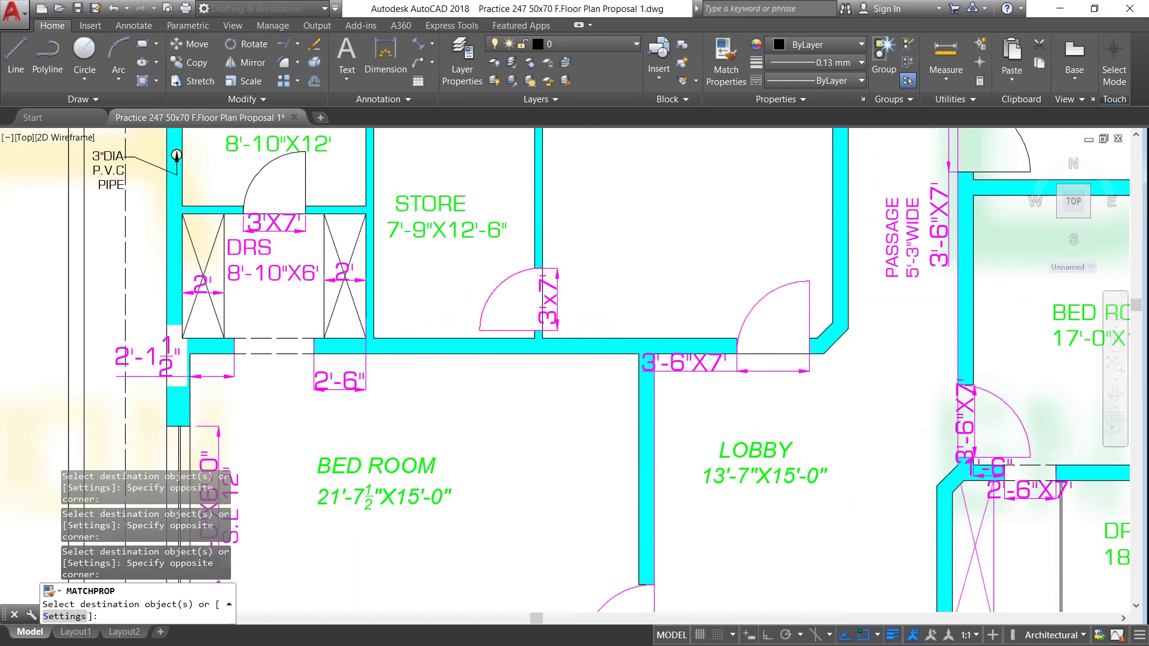
{"action": "scroll", "coordinate": [619, 364], "scroll_direction": "down", "scroll_amount": 4}
{"action": "scroll", "coordinate": [435, 248], "scroll_direction": "up", "scroll_amount": 3}
{"action": "scroll", "coordinate": [440, 224], "scroll_direction": "up", "scroll_amount": 3}
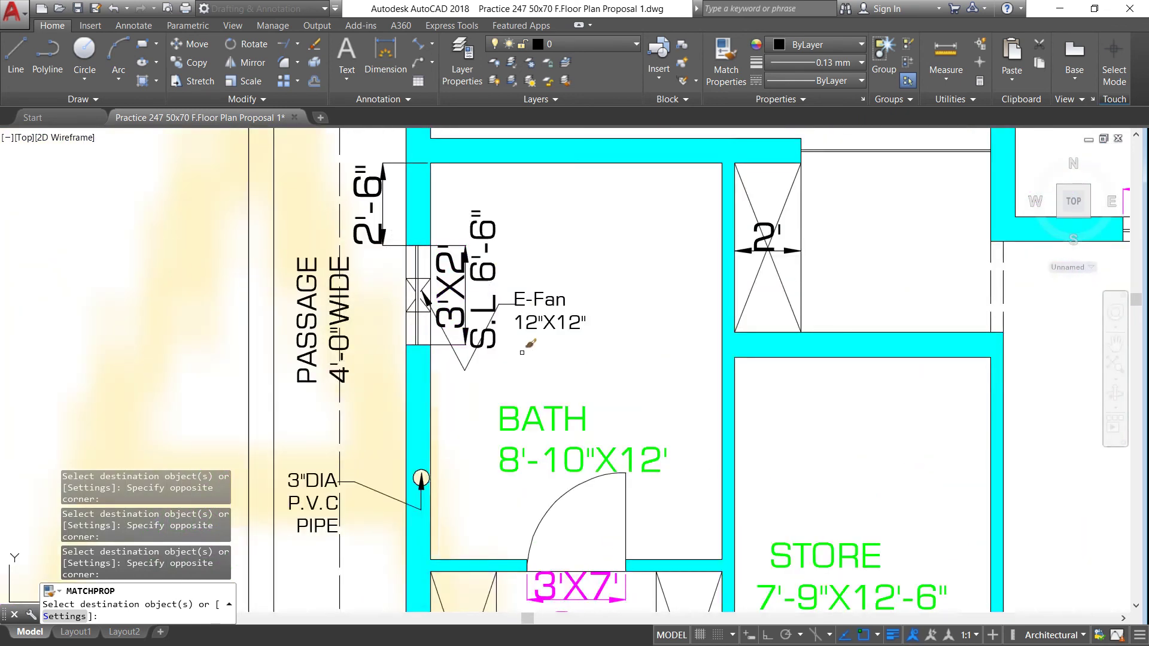
{"action": "left_click", "coordinate": [522, 352]}
{"action": "left_click", "coordinate": [419, 219]}
{"action": "left_click", "coordinate": [382, 223]}
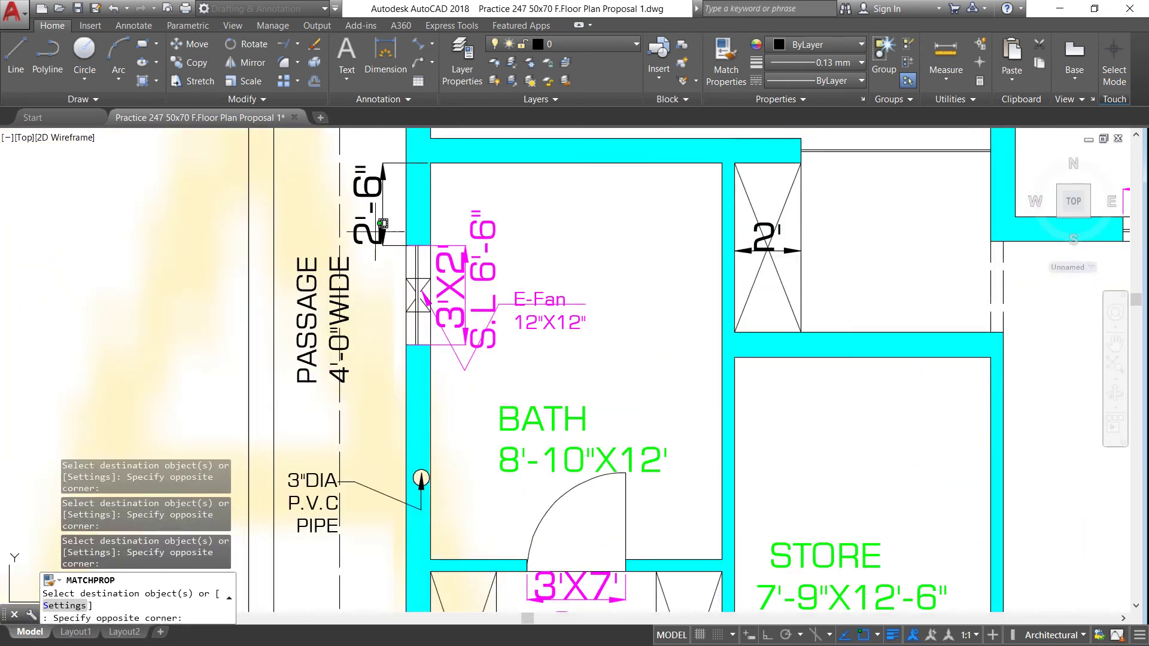
{"action": "left_click", "coordinate": [317, 323]}
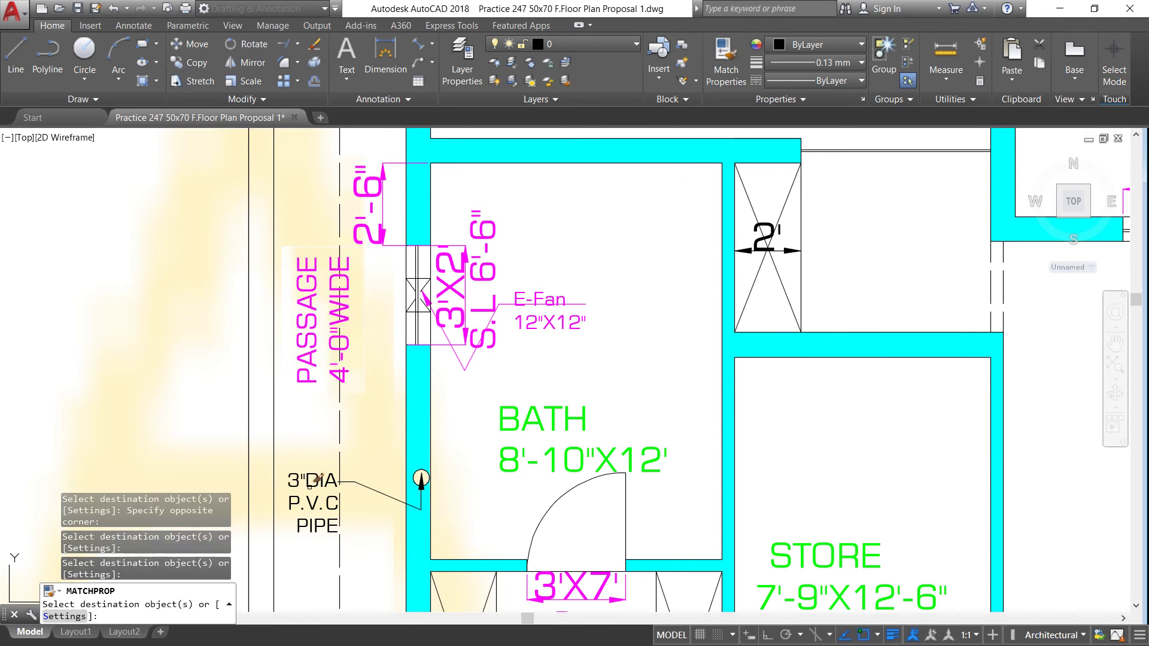
{"action": "left_click", "coordinate": [312, 480]}
Step: Turn the P.V.C PIPE R-W-D note, E-Fan 12"X12", 3'X2', S.L 6'-6" labels and 7' dimension magenta
{"action": "scroll", "coordinate": [335, 413], "scroll_direction": "down", "scroll_amount": 3}
{"action": "scroll", "coordinate": [422, 288], "scroll_direction": "up", "scroll_amount": 3}
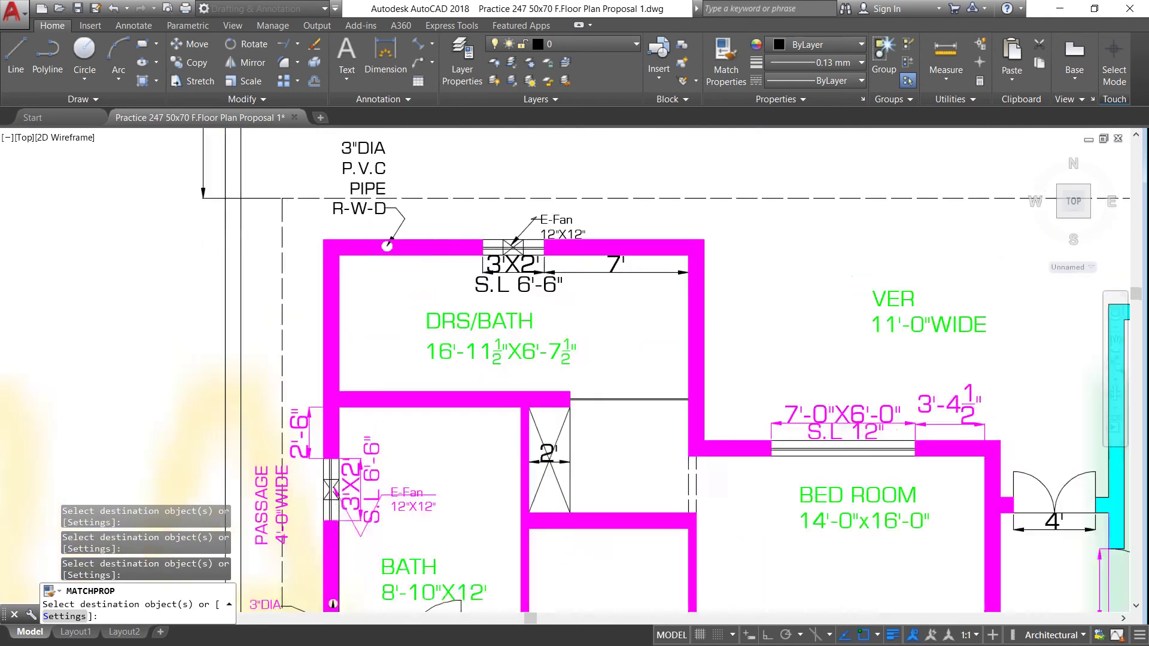
{"action": "scroll", "coordinate": [412, 207], "scroll_direction": "up", "scroll_amount": 2}
{"action": "left_click", "coordinate": [416, 198]}
{"action": "left_click", "coordinate": [362, 143]}
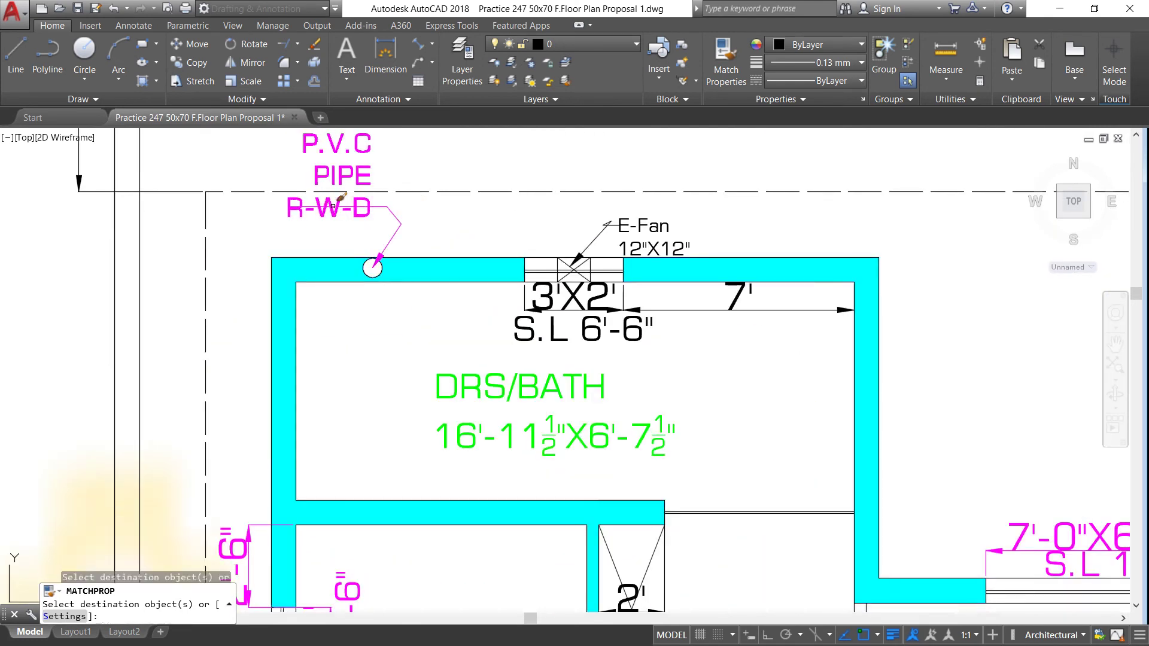
{"action": "left_click", "coordinate": [695, 233]}
{"action": "left_click", "coordinate": [608, 217]}
{"action": "left_click", "coordinate": [655, 328]}
{"action": "left_click", "coordinate": [532, 298]}
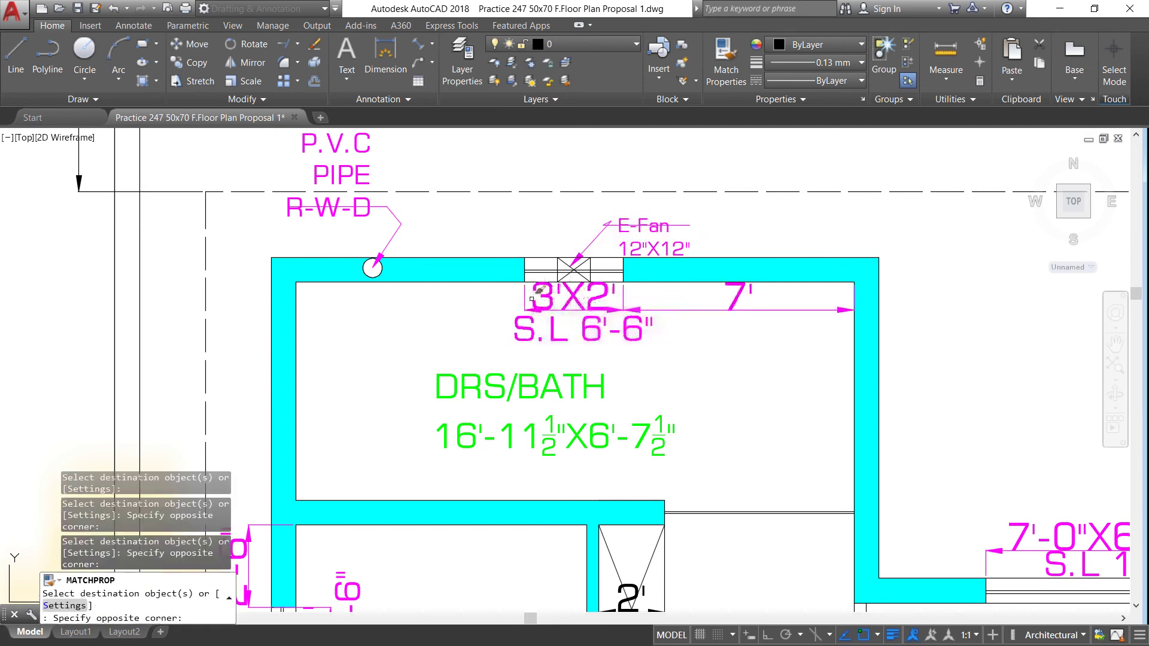
{"action": "left_click", "coordinate": [481, 292]}
Step: Recolor the right bathroom's 3'X2' and E-Fan labels magenta
{"action": "scroll", "coordinate": [345, 297], "scroll_direction": "down", "scroll_amount": 3}
{"action": "scroll", "coordinate": [380, 277], "scroll_direction": "down", "scroll_amount": 2}
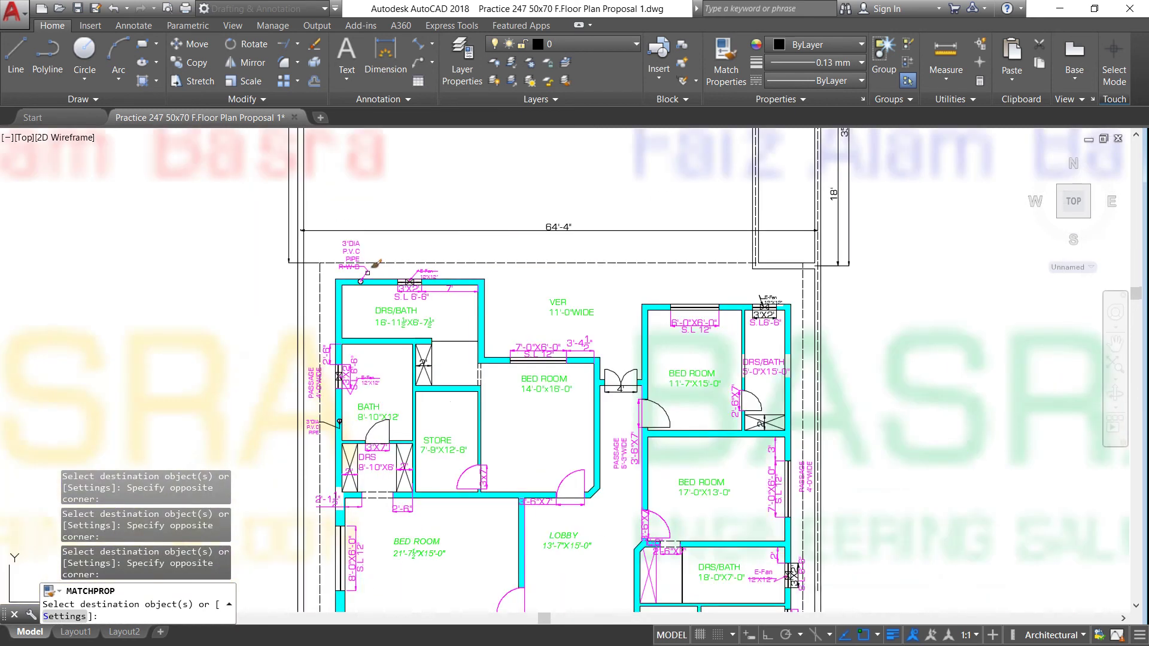
{"action": "scroll", "coordinate": [757, 297], "scroll_direction": "up", "scroll_amount": 3}
{"action": "scroll", "coordinate": [763, 302], "scroll_direction": "up", "scroll_amount": 4}
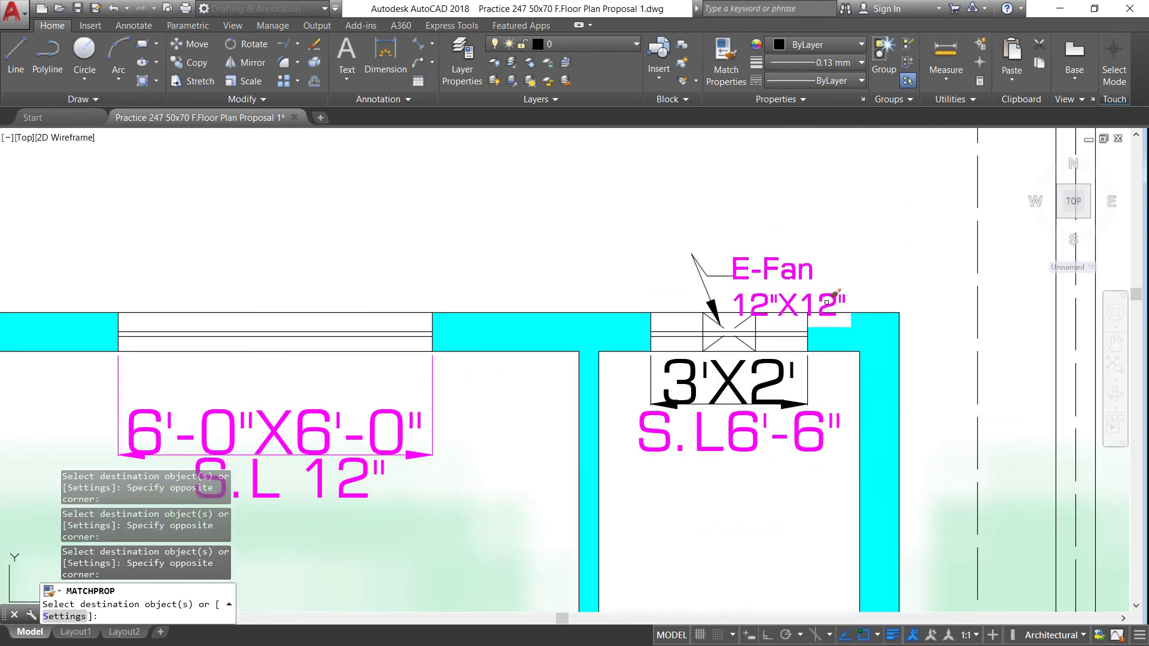
{"action": "left_click", "coordinate": [781, 359]}
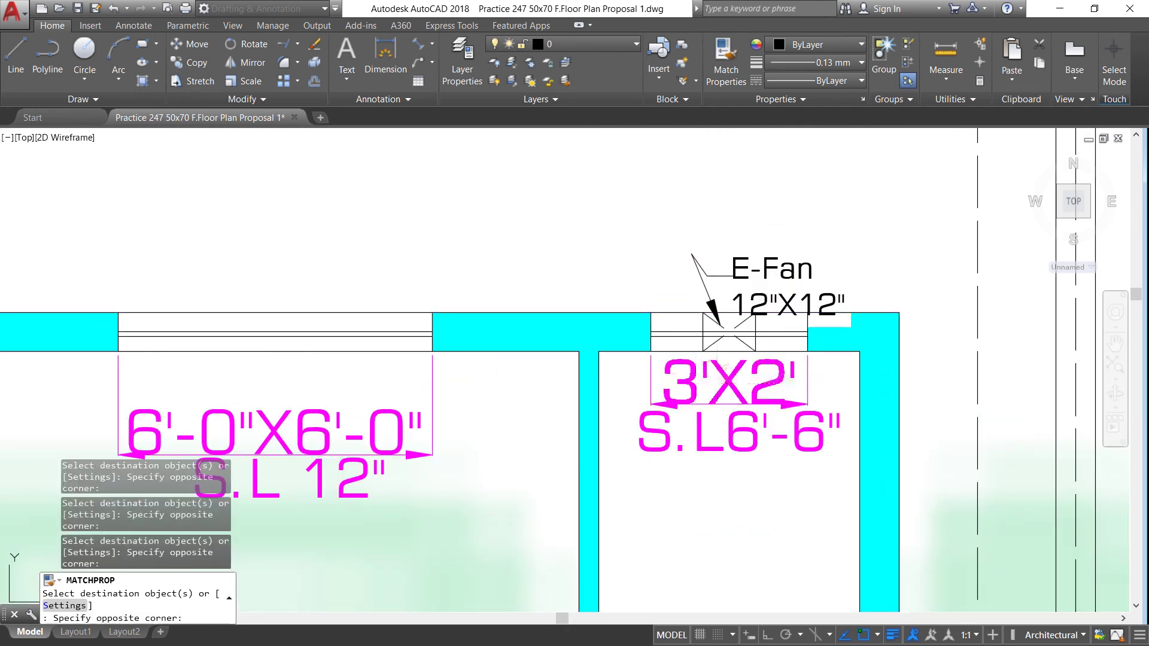
{"action": "left_click", "coordinate": [854, 300]}
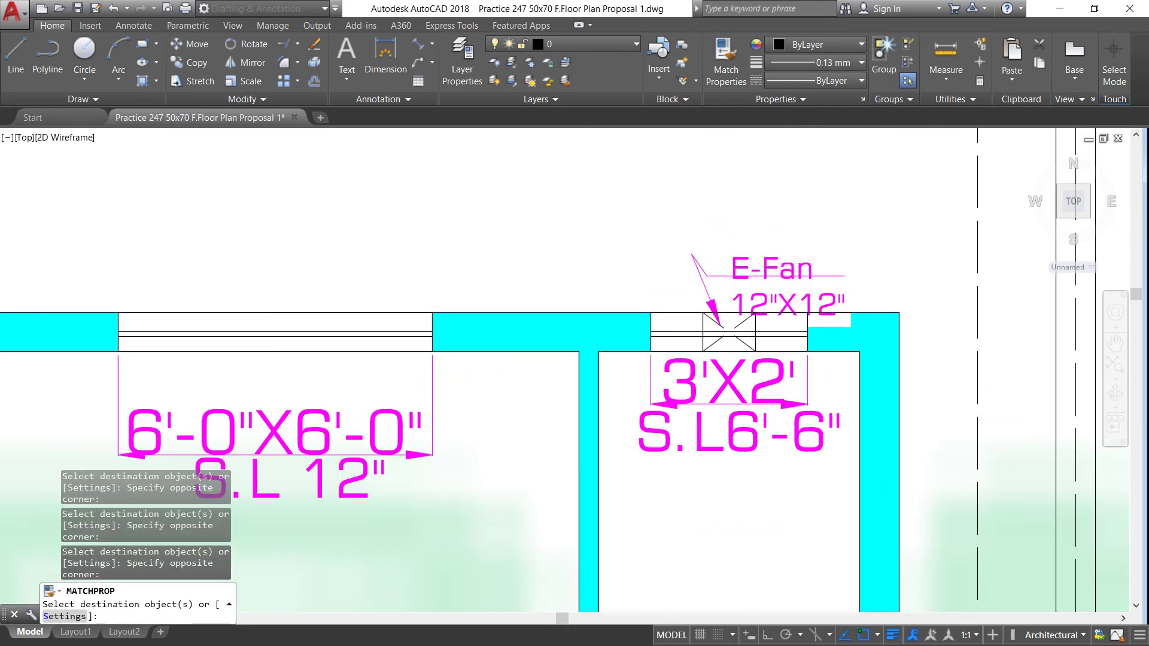
Step: Window-select the bedroom entry door and the 4' double door to turn them magenta
{"action": "scroll", "coordinate": [598, 231], "scroll_direction": "down", "scroll_amount": 4}
{"action": "scroll", "coordinate": [574, 222], "scroll_direction": "down", "scroll_amount": 4}
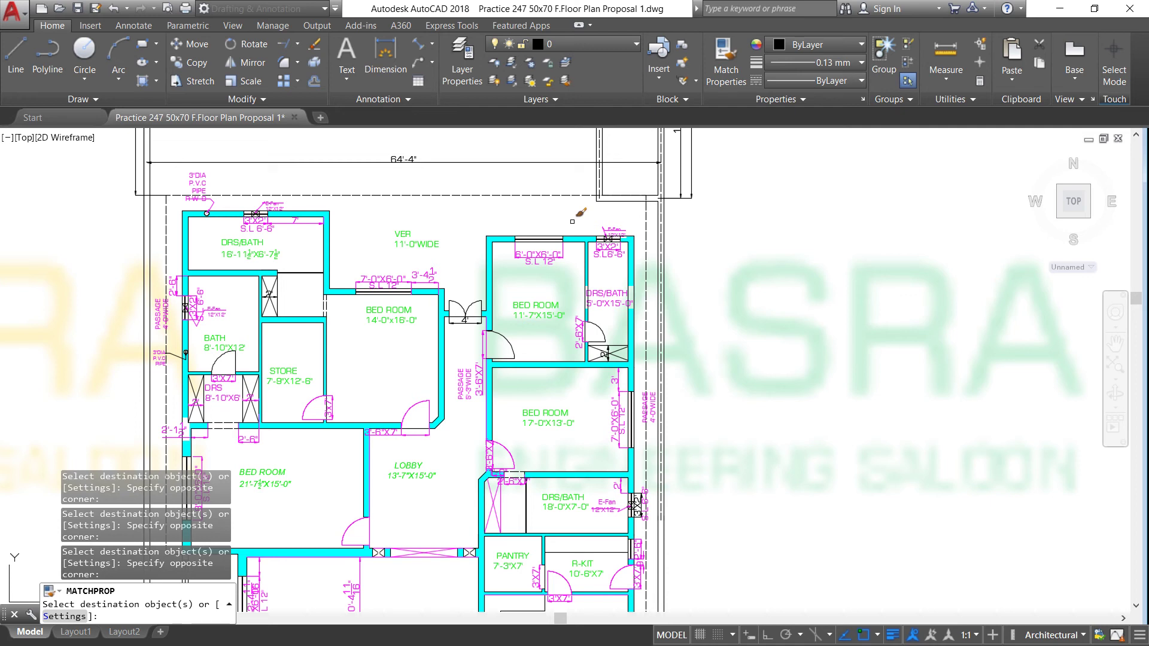
{"action": "scroll", "coordinate": [536, 300], "scroll_direction": "up", "scroll_amount": 4}
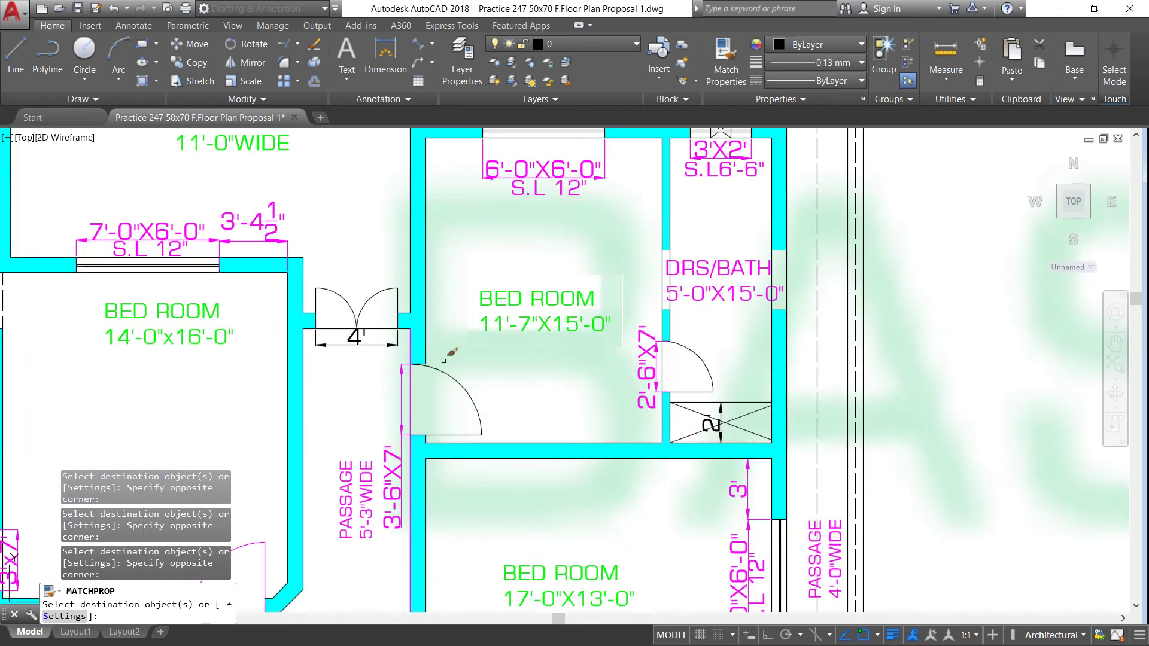
{"action": "left_click", "coordinate": [386, 366]}
{"action": "left_click", "coordinate": [336, 279]}
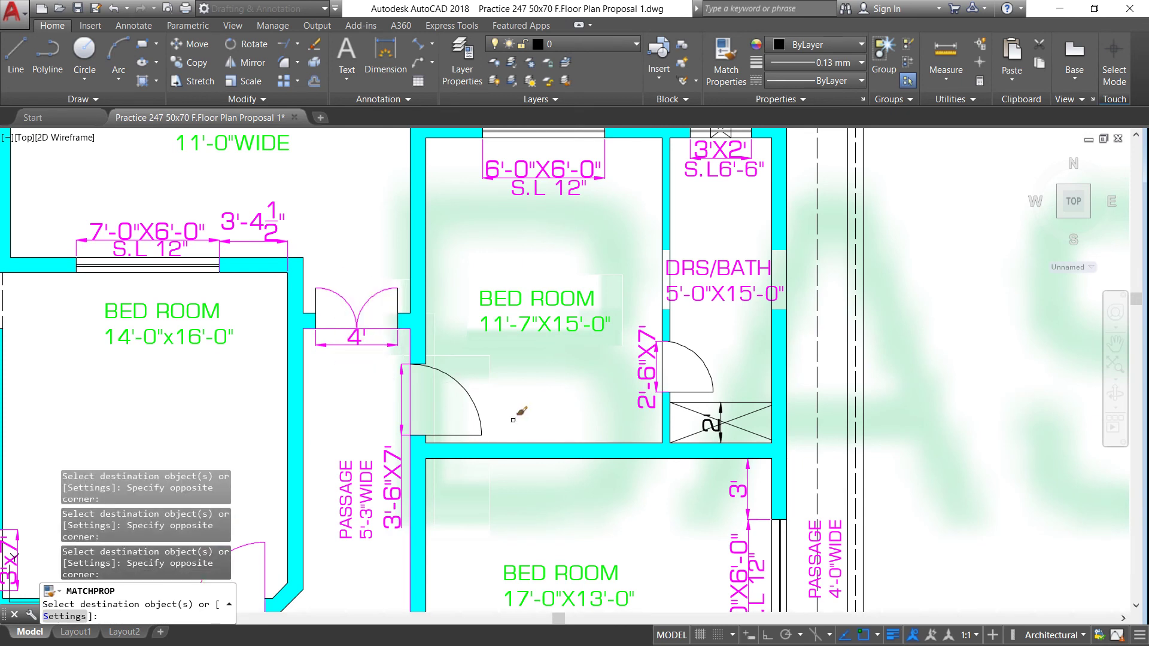
{"action": "scroll", "coordinate": [335, 286], "scroll_direction": "up", "scroll_amount": 4}
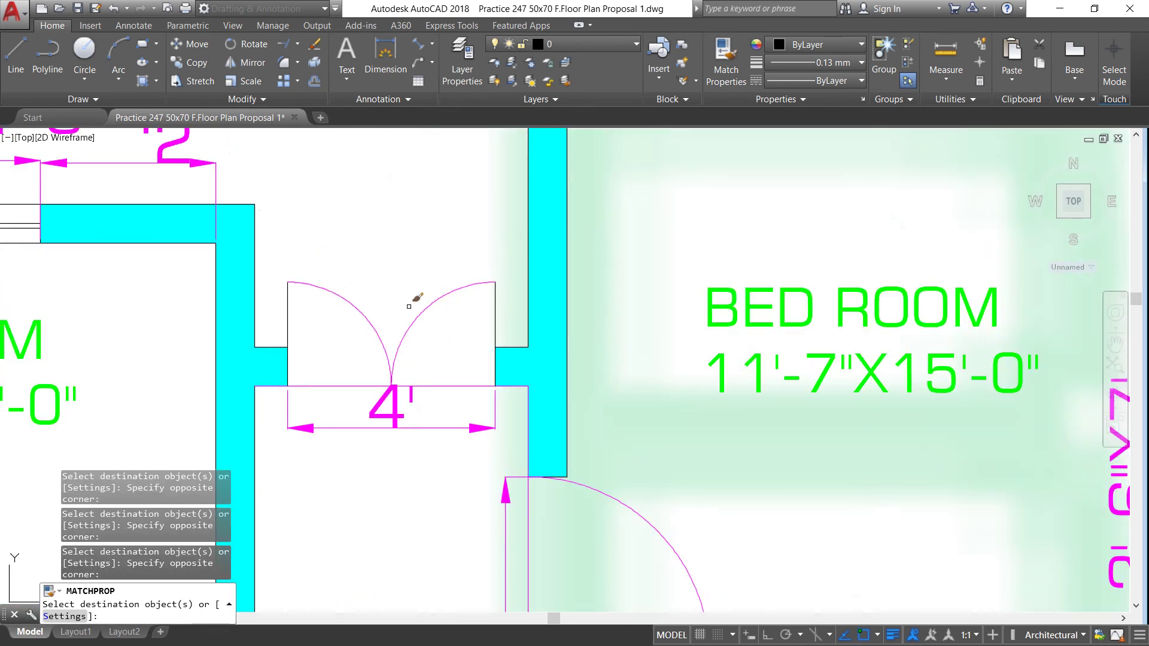
{"action": "left_click", "coordinate": [506, 313]}
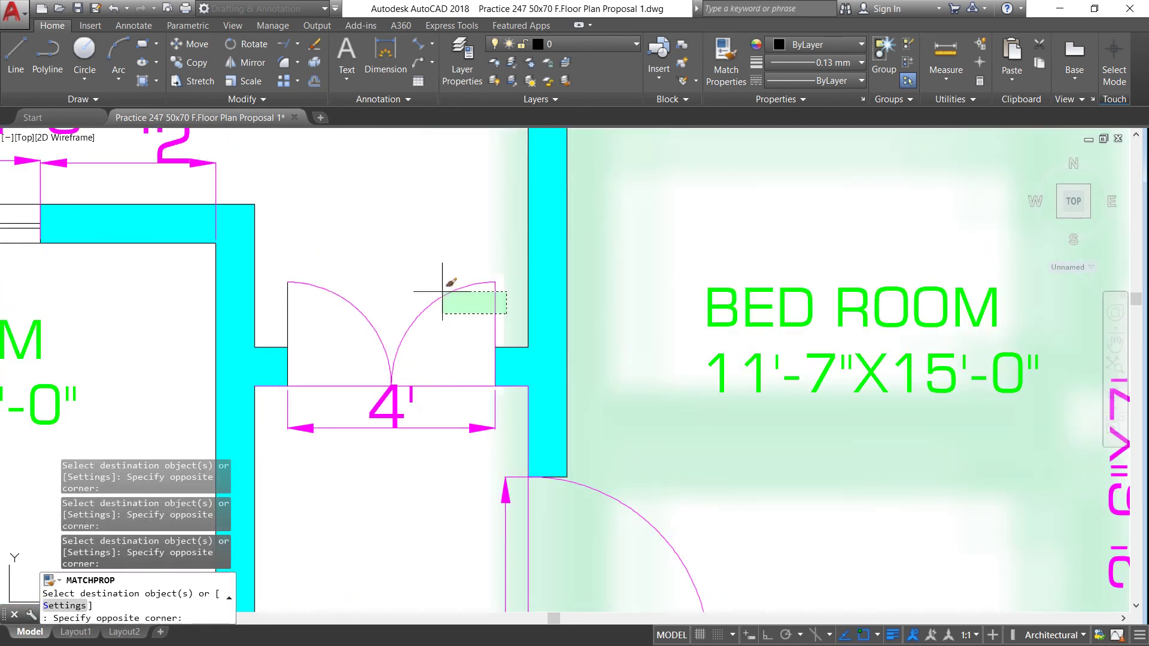
{"action": "left_click", "coordinate": [281, 260]}
Step: Window-select the DRS/BATH crossed box and door arc to turn them magenta
{"action": "scroll", "coordinate": [311, 259], "scroll_direction": "down", "scroll_amount": 4}
{"action": "scroll", "coordinate": [718, 383], "scroll_direction": "up", "scroll_amount": 2}
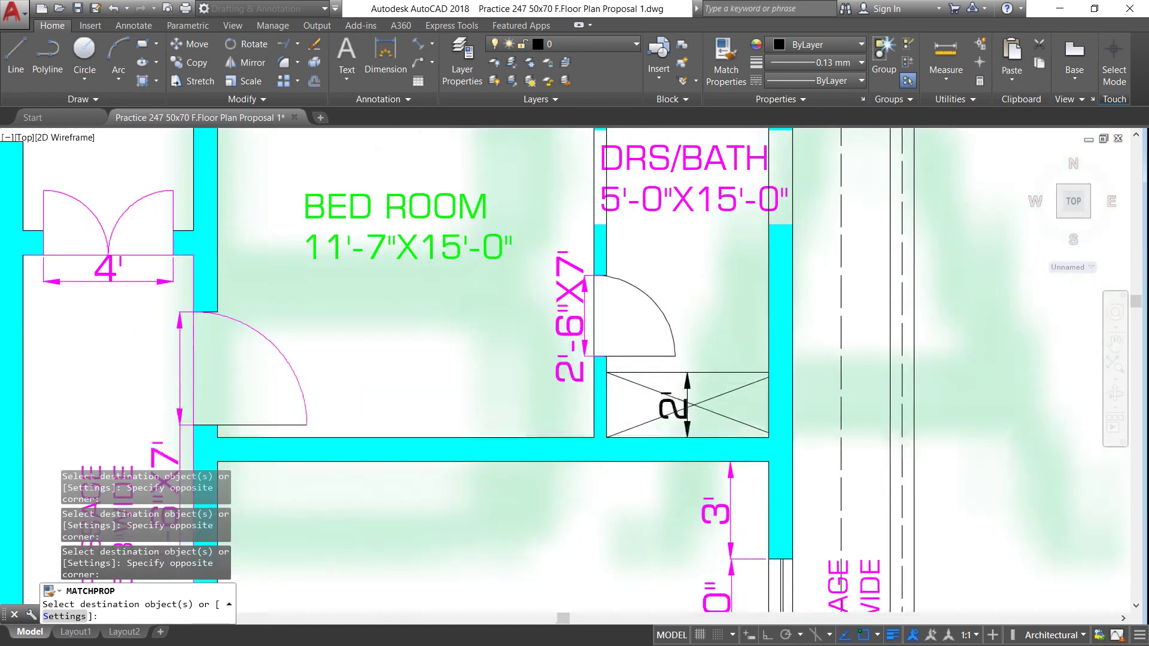
{"action": "scroll", "coordinate": [718, 383], "scroll_direction": "up", "scroll_amount": 2}
{"action": "left_click", "coordinate": [697, 433]}
{"action": "left_click", "coordinate": [591, 350]}
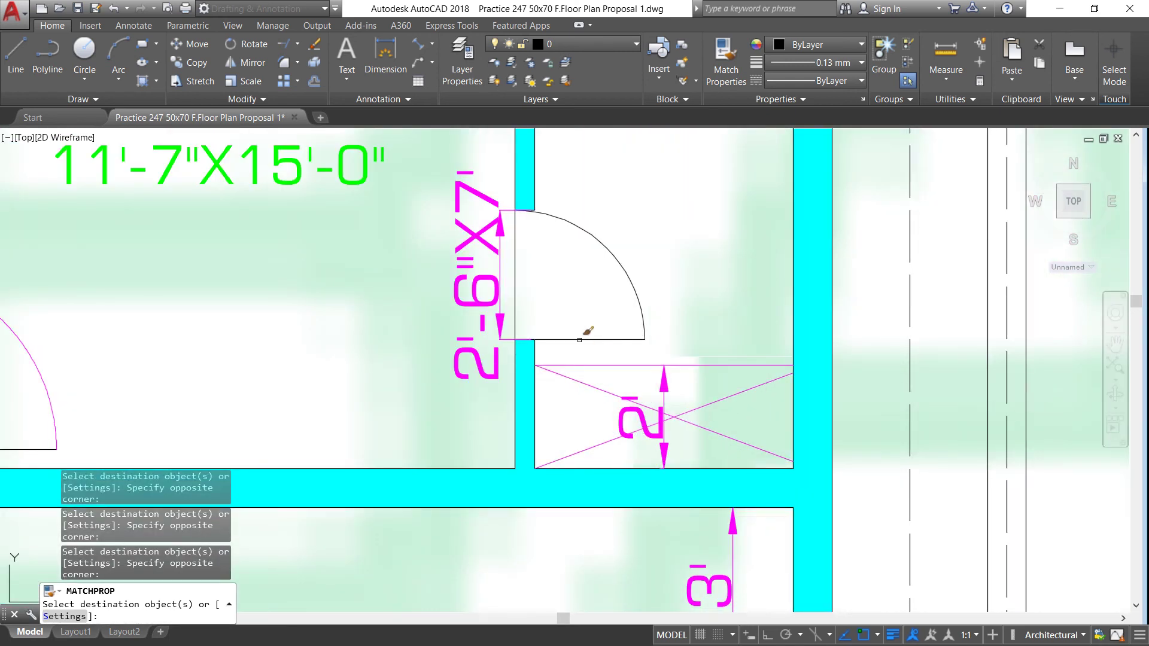
{"action": "scroll", "coordinate": [590, 328], "scroll_direction": "down", "scroll_amount": 1}
{"action": "left_click", "coordinate": [636, 334]}
{"action": "left_click", "coordinate": [572, 249]}
{"action": "scroll", "coordinate": [573, 248], "scroll_direction": "down", "scroll_amount": 2}
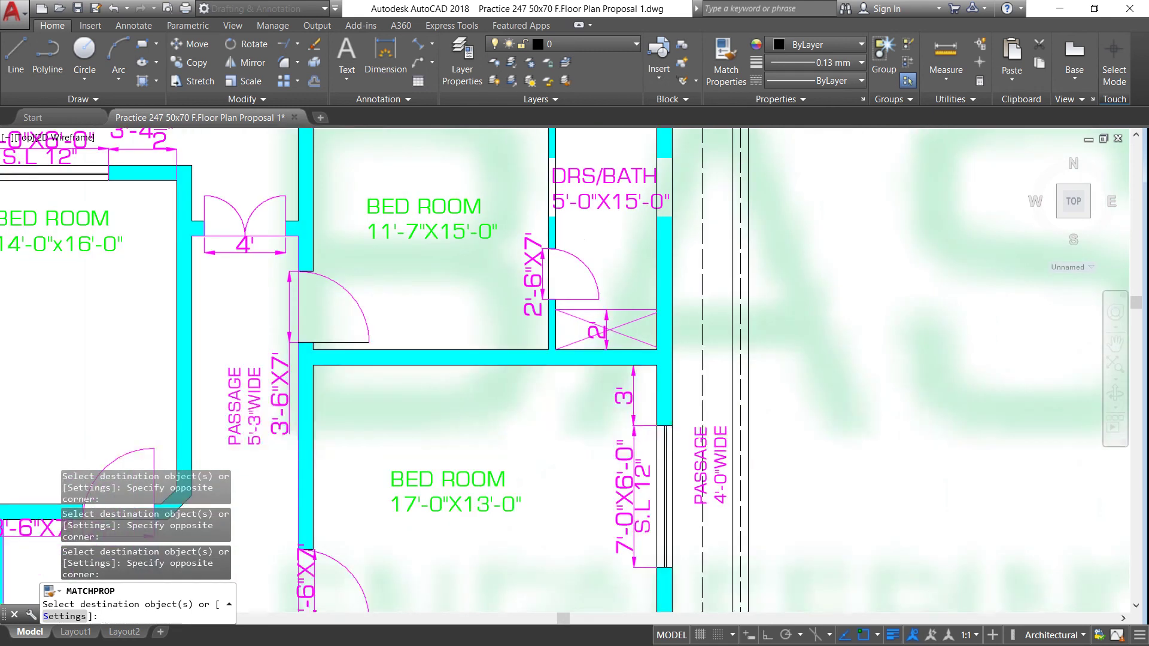
{"action": "scroll", "coordinate": [568, 239], "scroll_direction": "down", "scroll_amount": 3}
{"action": "scroll", "coordinate": [557, 223], "scroll_direction": "down", "scroll_amount": 4}
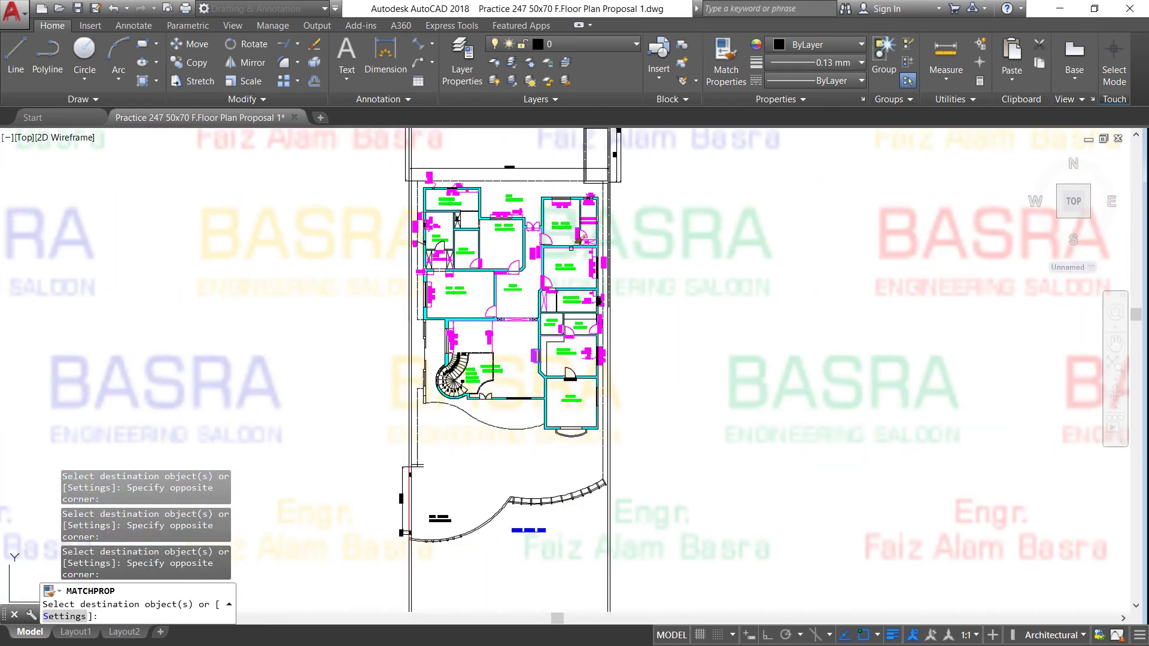
{"action": "scroll", "coordinate": [471, 371], "scroll_direction": "up", "scroll_amount": 2}
{"action": "scroll", "coordinate": [471, 368], "scroll_direction": "up", "scroll_amount": 3}
Step: Make the stair R/T/W/H notes green like the room labels
{"action": "left_click", "coordinate": [471, 367]}
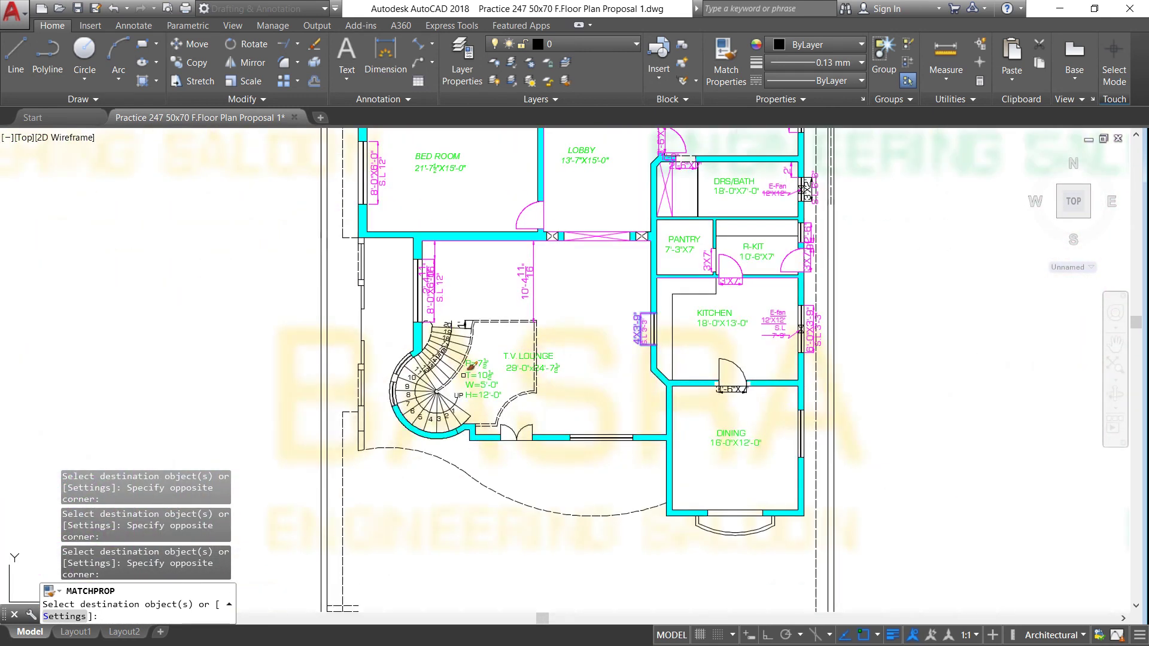
{"action": "scroll", "coordinate": [471, 367], "scroll_direction": "down", "scroll_amount": 2}
{"action": "scroll", "coordinate": [470, 367], "scroll_direction": "up", "scroll_amount": 4}
{"action": "scroll", "coordinate": [465, 366], "scroll_direction": "up", "scroll_amount": 4}
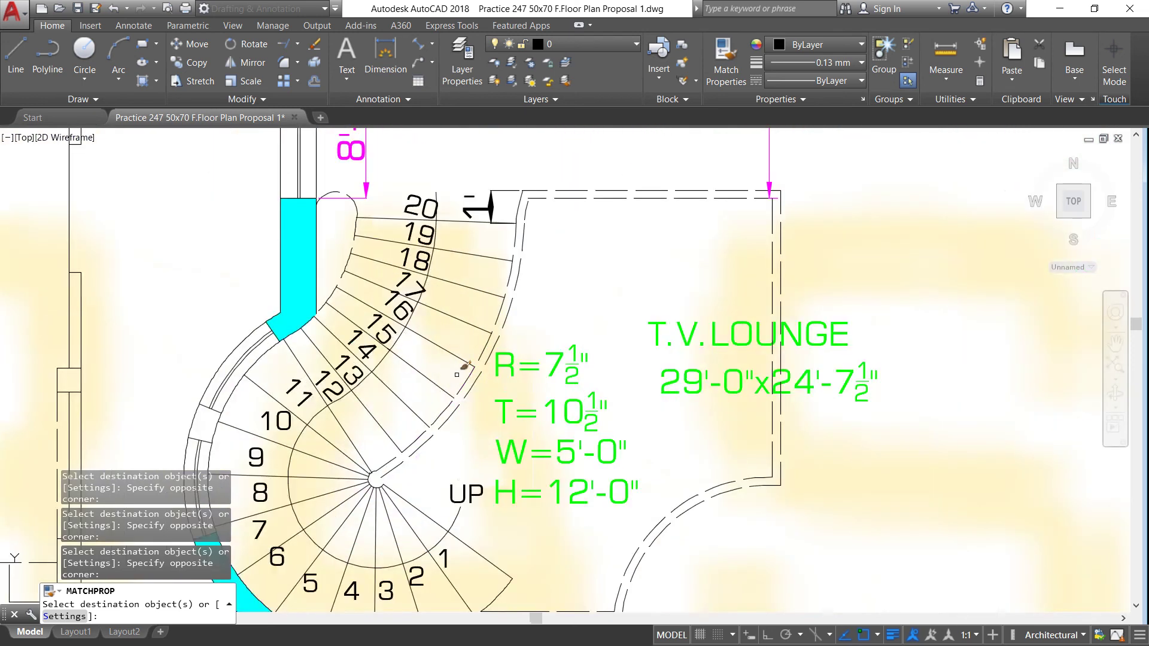
{"action": "scroll", "coordinate": [407, 379], "scroll_direction": "down", "scroll_amount": 3}
{"action": "scroll", "coordinate": [381, 443], "scroll_direction": "up", "scroll_amount": 3}
{"action": "scroll", "coordinate": [381, 443], "scroll_direction": "up", "scroll_amount": 2}
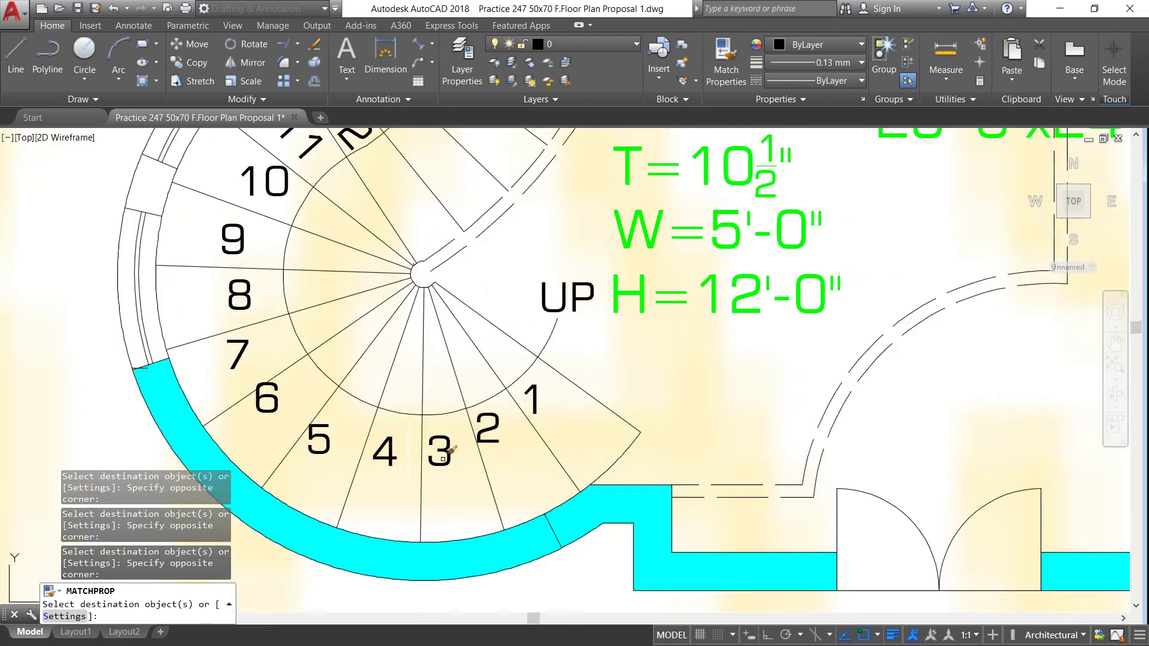
Step: Turn spiral stair numbers 2 through 10 and their lines magenta
{"action": "left_click", "coordinate": [487, 428]}
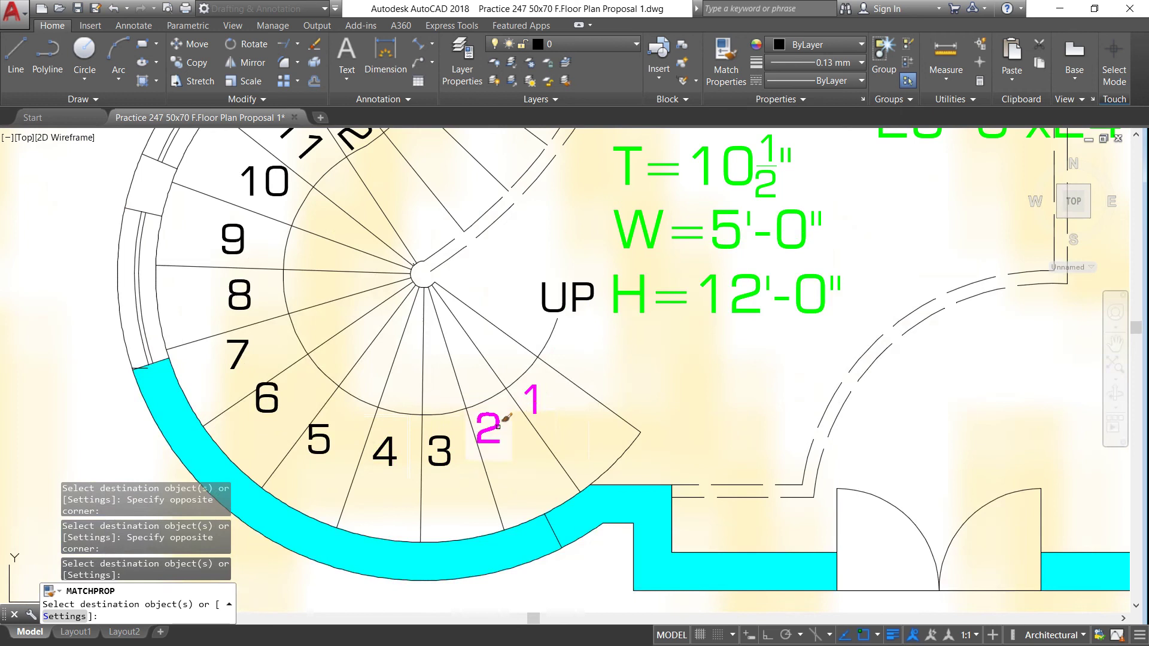
{"action": "left_click", "coordinate": [467, 413]}
{"action": "left_click", "coordinate": [426, 437]}
{"action": "left_click", "coordinate": [406, 444]}
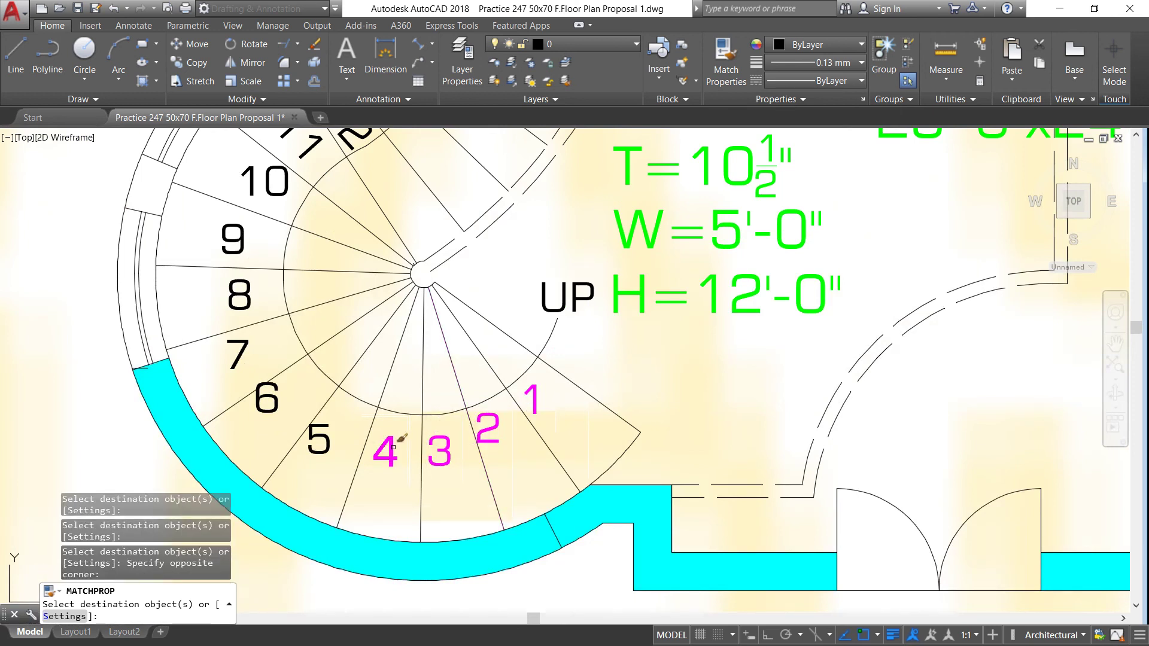
{"action": "left_click", "coordinate": [317, 433]}
{"action": "left_click", "coordinate": [268, 402]}
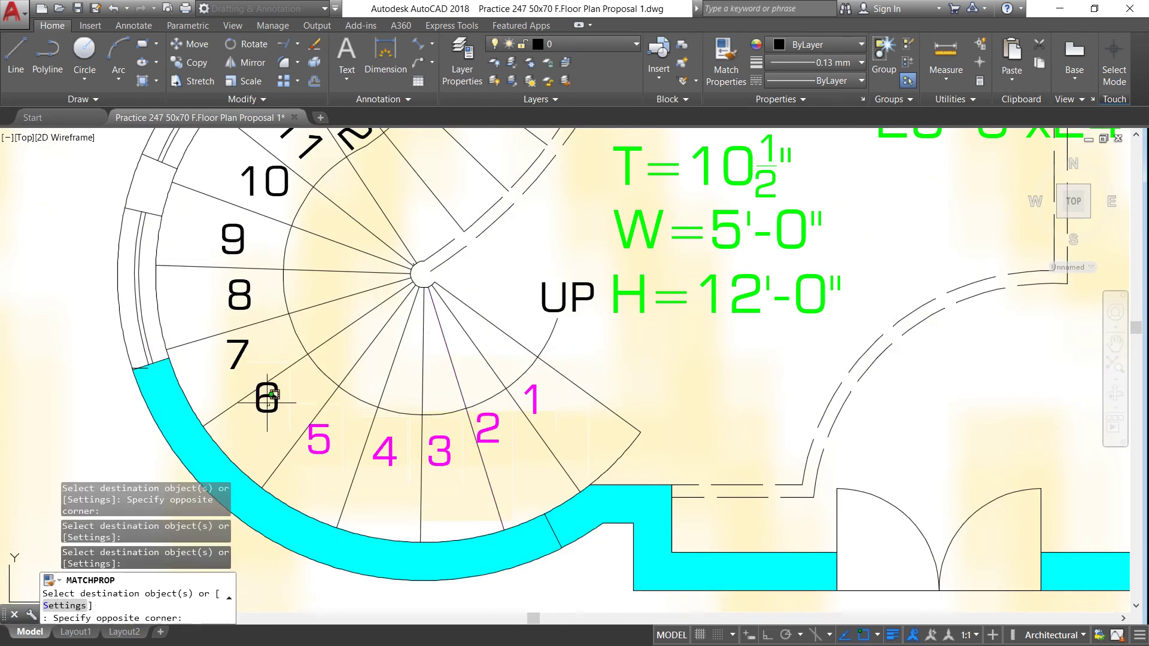
{"action": "left_click", "coordinate": [235, 354]}
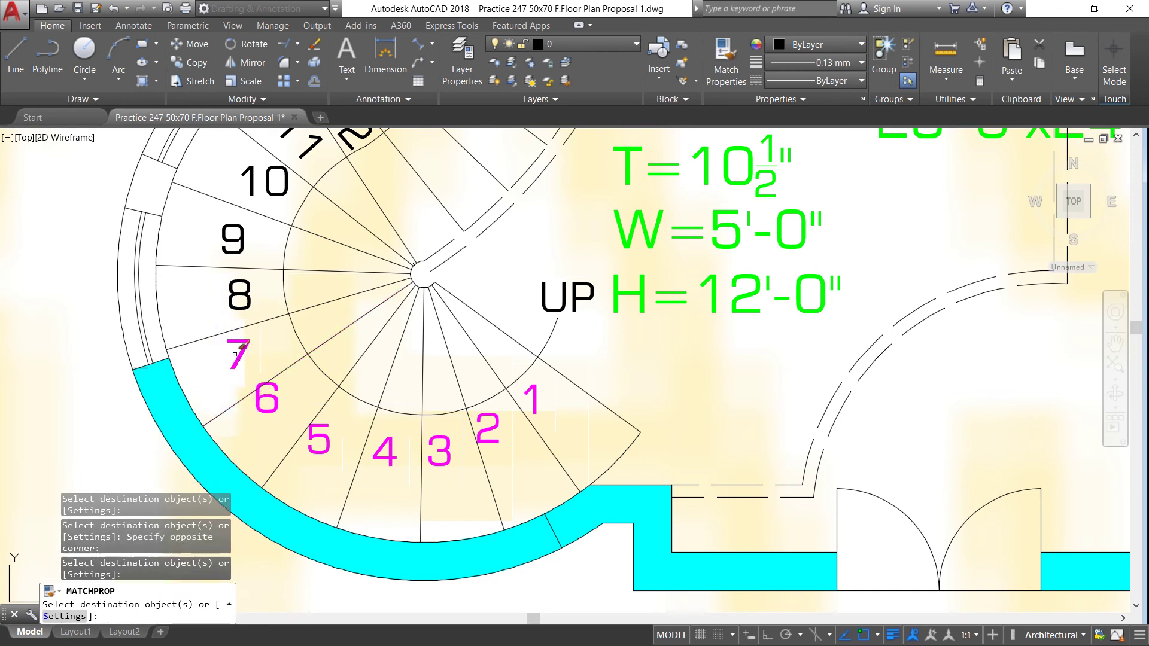
{"action": "left_click", "coordinate": [255, 303]}
{"action": "left_click", "coordinate": [224, 277]}
{"action": "left_click", "coordinate": [219, 236]}
{"action": "left_click", "coordinate": [235, 158]}
{"action": "left_click", "coordinate": [293, 202]}
Step: Turn stair numbers 11 through 16 magenta
{"action": "scroll", "coordinate": [266, 191], "scroll_direction": "down", "scroll_amount": 2}
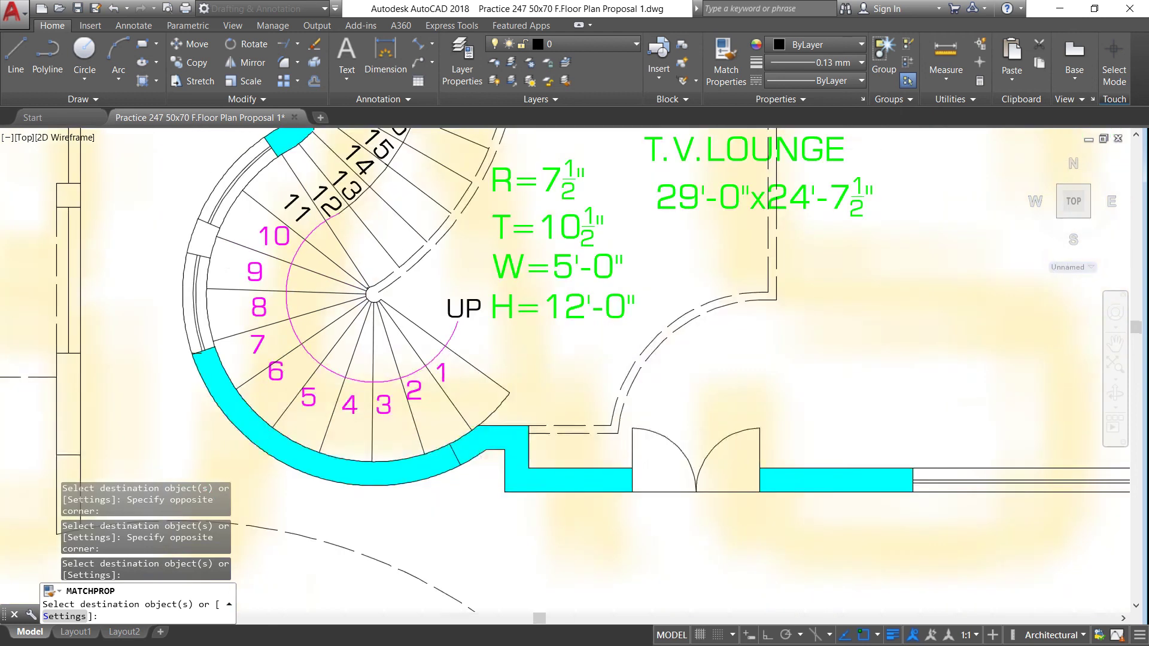
{"action": "scroll", "coordinate": [303, 230], "scroll_direction": "down", "scroll_amount": 1}
{"action": "scroll", "coordinate": [305, 227], "scroll_direction": "up", "scroll_amount": 3}
{"action": "scroll", "coordinate": [314, 329], "scroll_direction": "up", "scroll_amount": 3}
{"action": "left_click", "coordinate": [333, 323]}
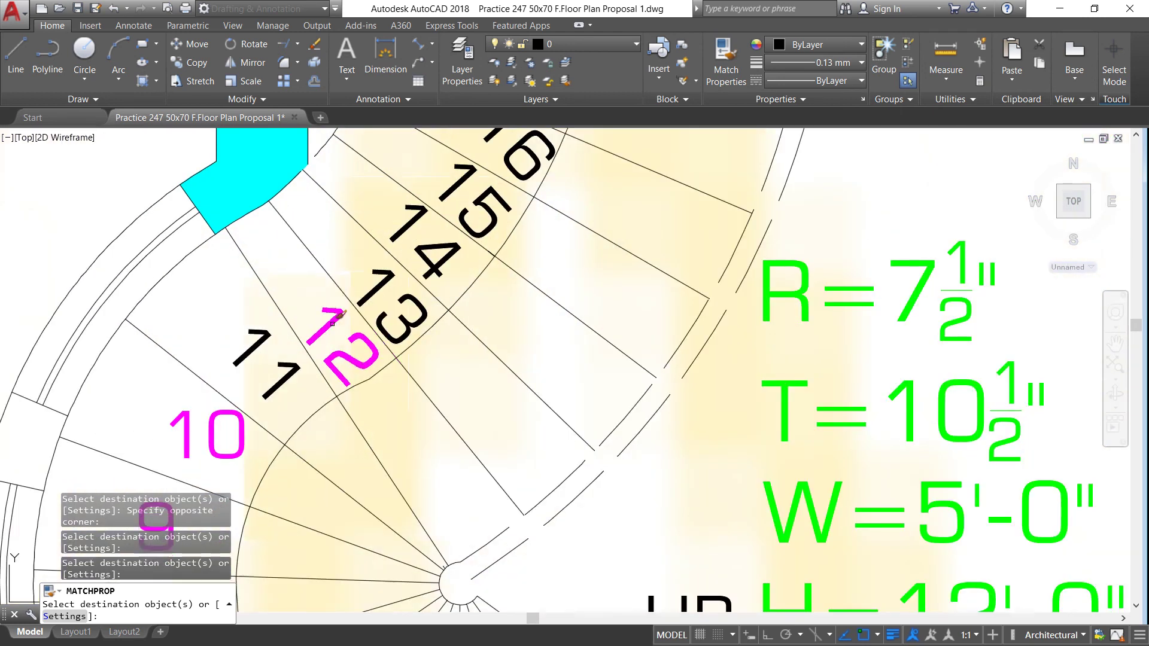
{"action": "left_click", "coordinate": [268, 333]}
{"action": "left_click", "coordinate": [374, 295]}
{"action": "left_click", "coordinate": [408, 226]}
{"action": "left_click", "coordinate": [442, 198]}
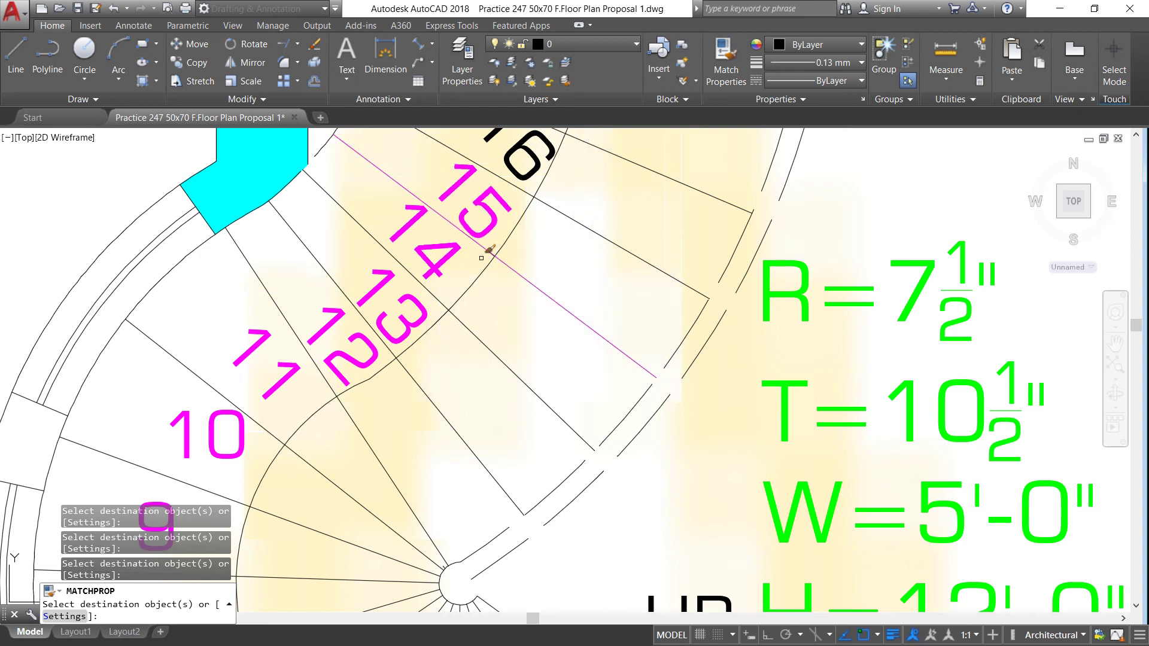
{"action": "scroll", "coordinate": [442, 258], "scroll_direction": "down", "scroll_amount": 3}
{"action": "scroll", "coordinate": [442, 257], "scroll_direction": "down", "scroll_amount": 1}
{"action": "left_click", "coordinate": [438, 288]}
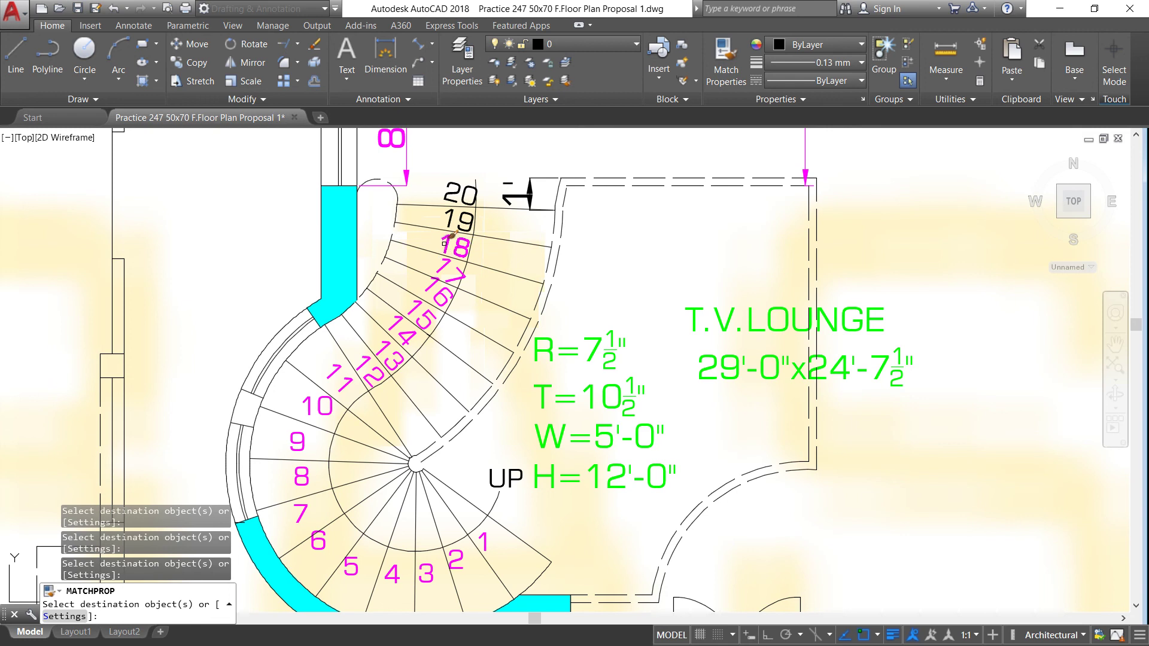
Step: Recolor the top steps, number 20, the small dimension, UP label and inner arc magenta
{"action": "left_click", "coordinate": [456, 226]}
{"action": "left_click", "coordinate": [455, 198]}
{"action": "left_click", "coordinate": [473, 226]}
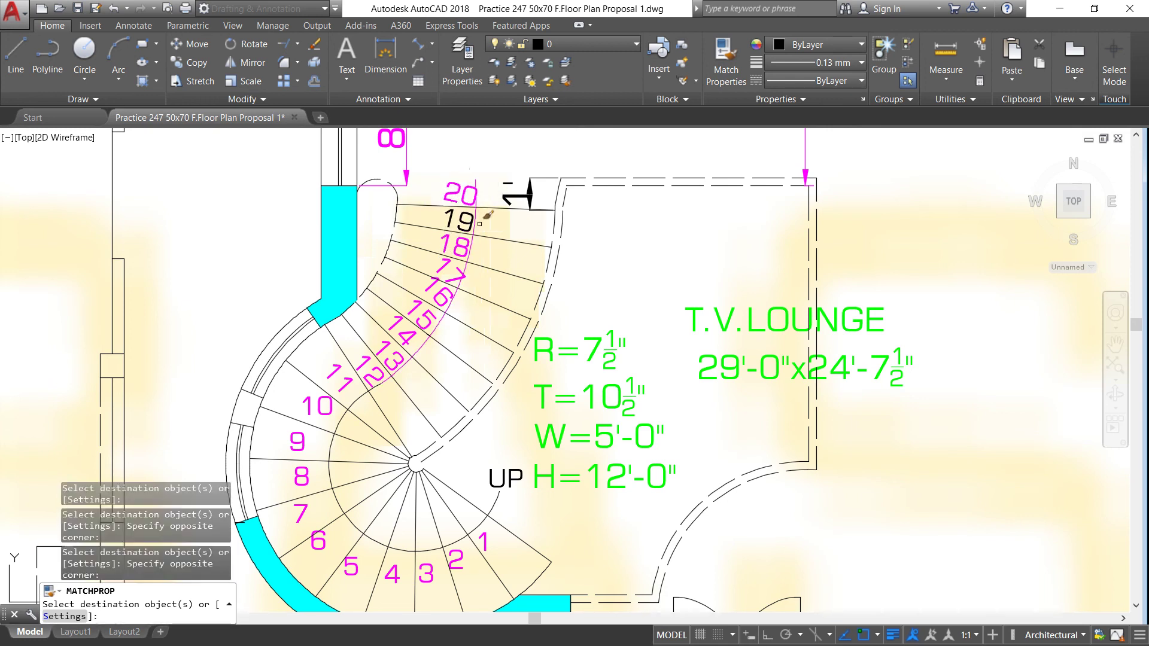
{"action": "left_click", "coordinate": [514, 199]}
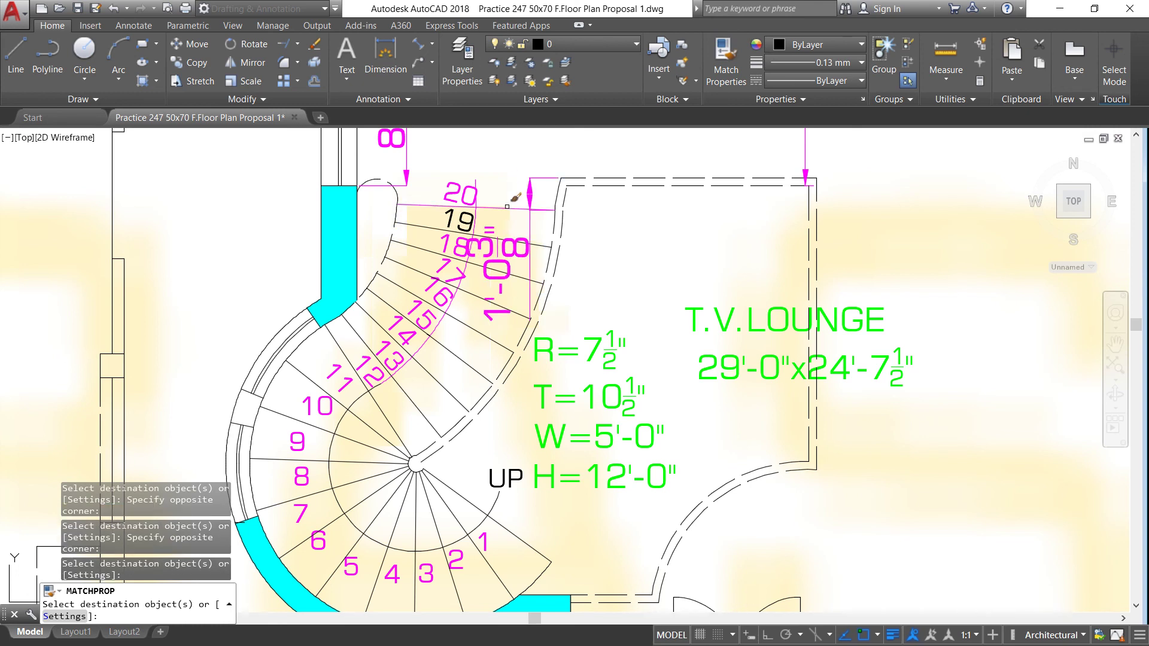
{"action": "left_click", "coordinate": [521, 505]}
{"action": "left_click", "coordinate": [490, 448]}
{"action": "scroll", "coordinate": [439, 372], "scroll_direction": "down", "scroll_amount": 4}
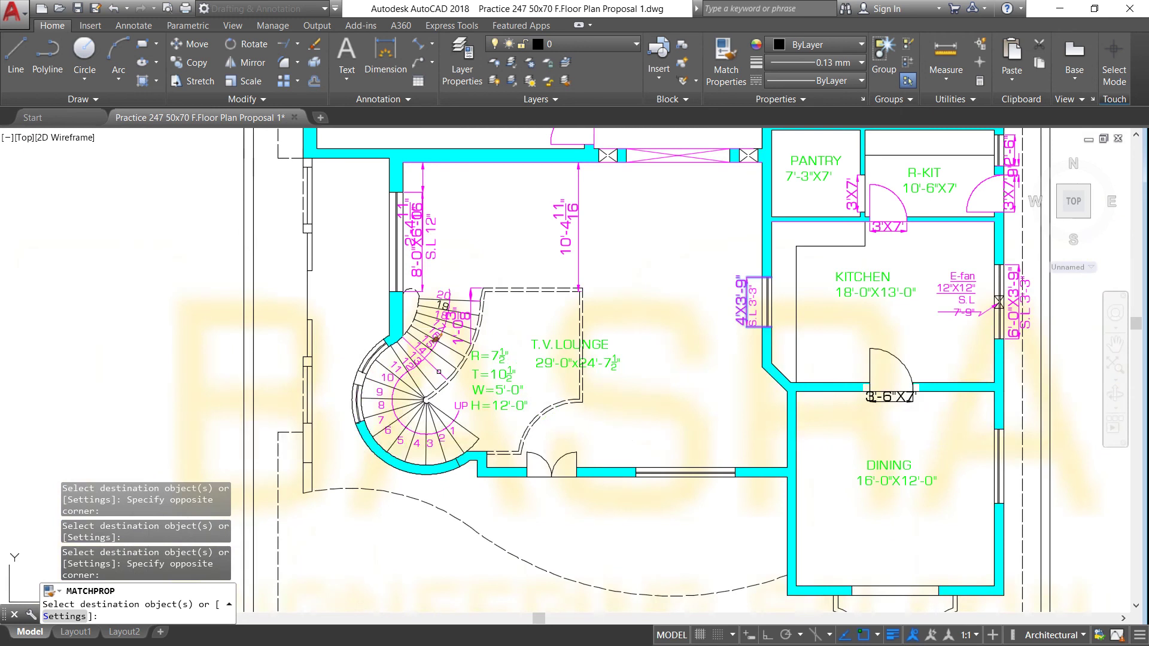
{"action": "right_click", "coordinate": [475, 248]}
Step: End MATCHPROP and zoom and pan around to review the whole first-floor plan
{"action": "left_click", "coordinate": [435, 271]}
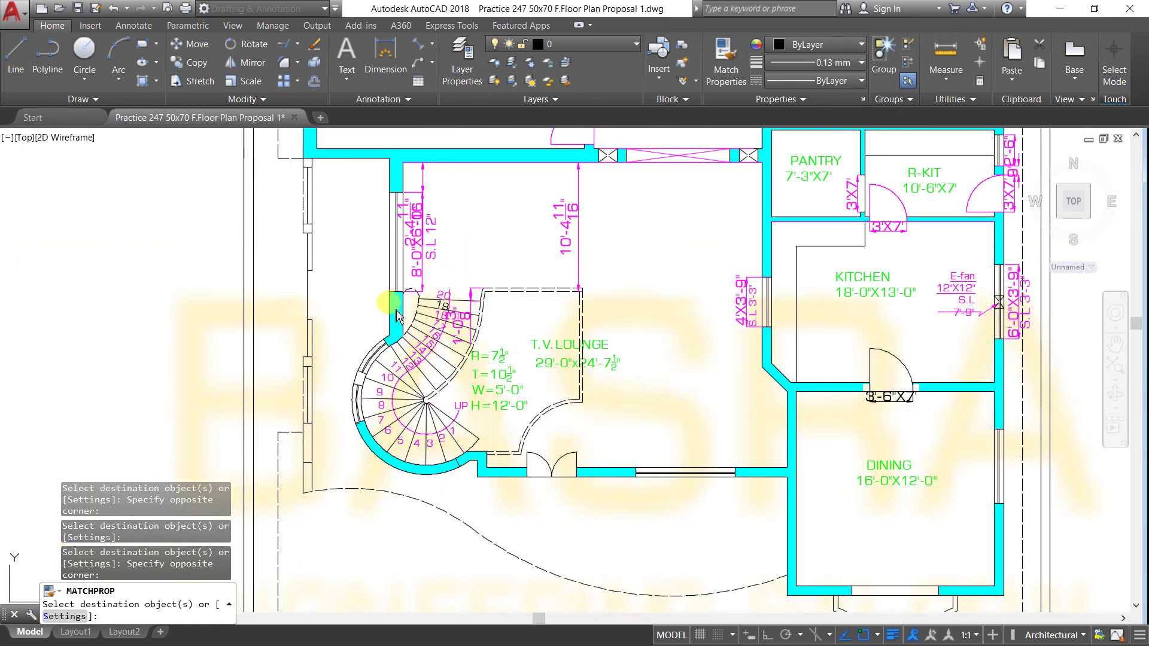
{"action": "key", "text": "Return"}
{"action": "scroll", "coordinate": [441, 285], "scroll_direction": "down", "scroll_amount": 2}
{"action": "scroll", "coordinate": [441, 286], "scroll_direction": "down", "scroll_amount": 3}
{"action": "scroll", "coordinate": [398, 297], "scroll_direction": "down", "scroll_amount": 2}
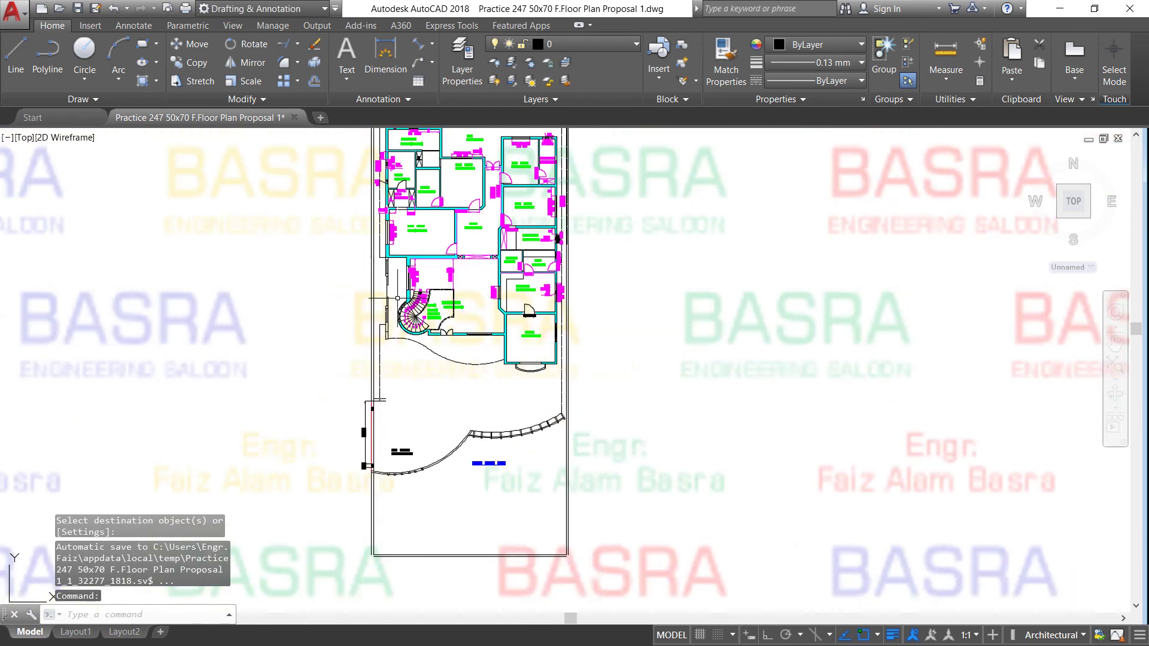
{"action": "scroll", "coordinate": [461, 242], "scroll_direction": "down", "scroll_amount": 1}
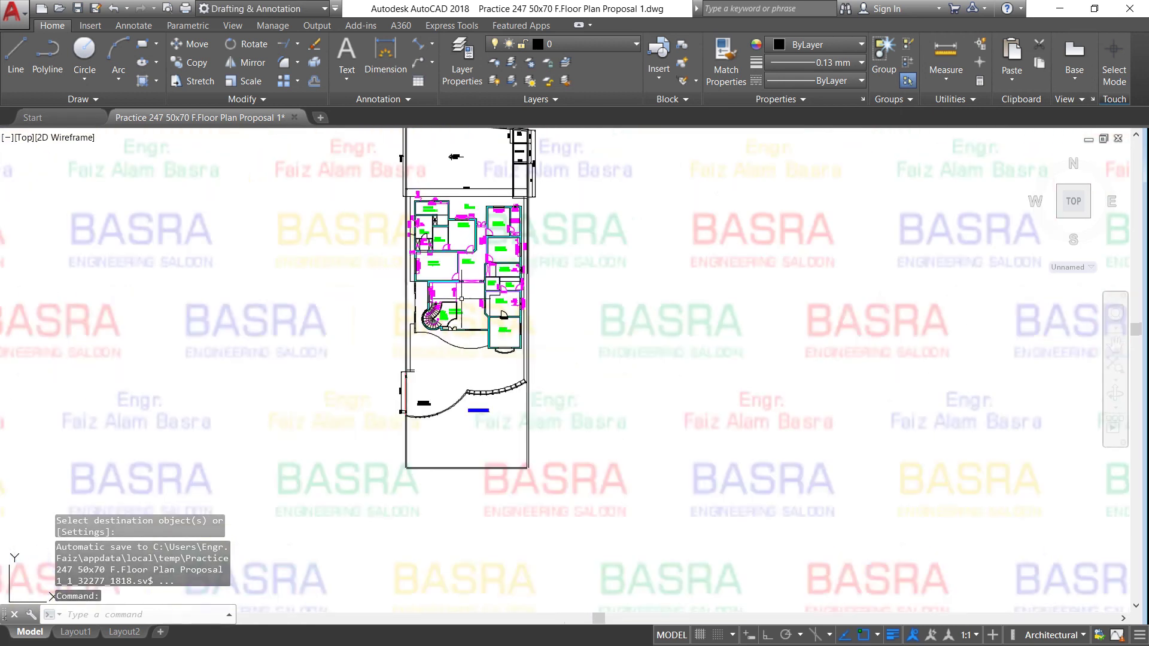
{"action": "scroll", "coordinate": [454, 294], "scroll_direction": "up", "scroll_amount": 3}
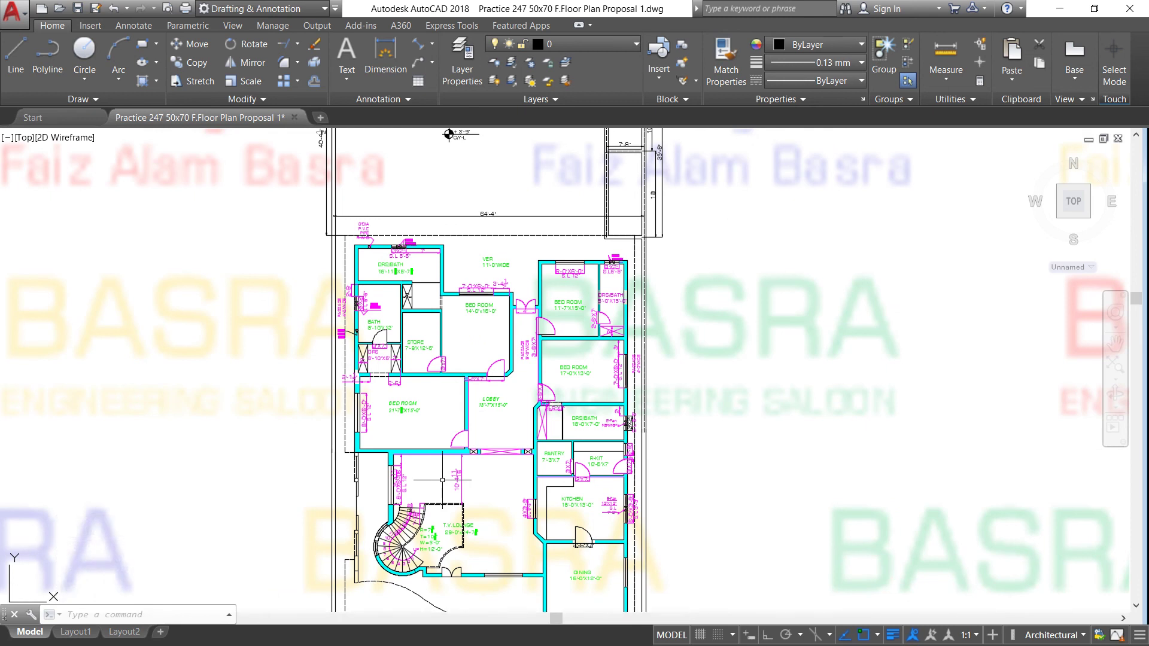
{"action": "scroll", "coordinate": [442, 480], "scroll_direction": "down", "scroll_amount": 3}
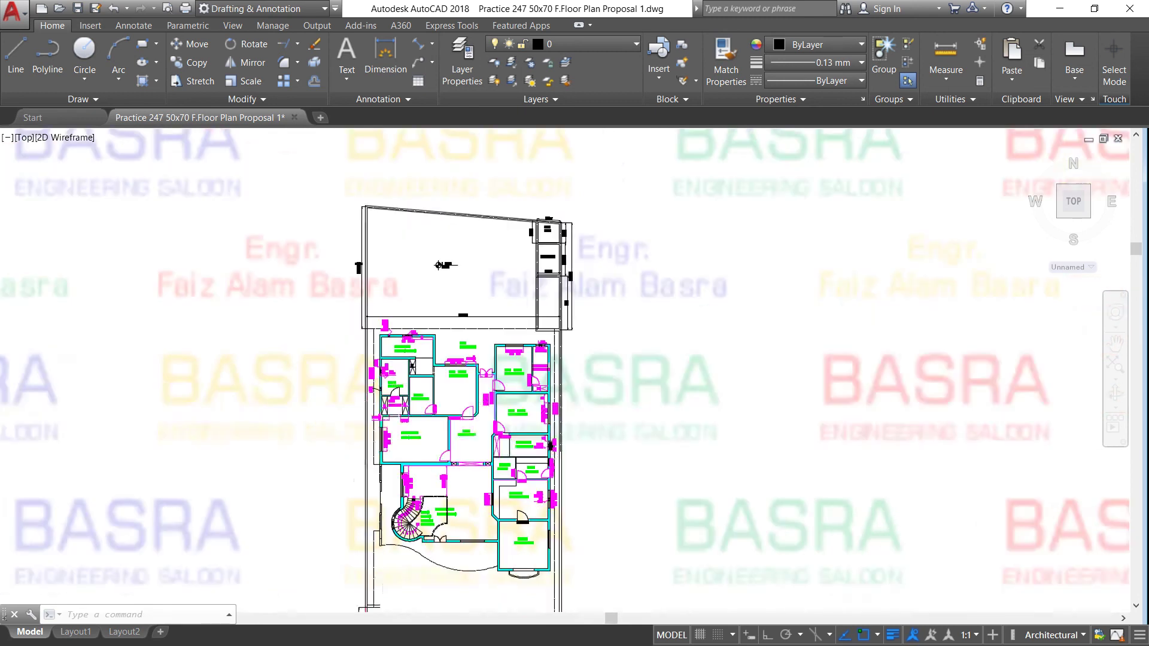
{"action": "middle_click_drag", "start_coordinate": [435, 263], "coordinate": [435, 379]}
{"action": "scroll", "coordinate": [435, 379], "scroll_direction": "up", "scroll_amount": 1}
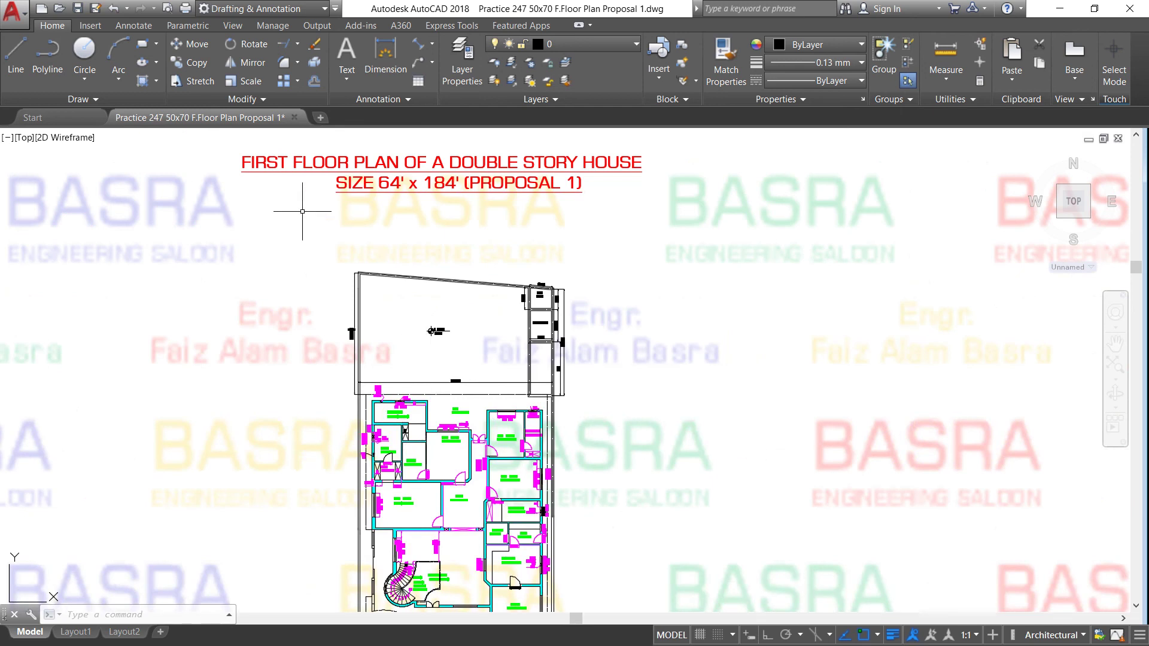
{"action": "scroll", "coordinate": [337, 215], "scroll_direction": "down", "scroll_amount": 2}
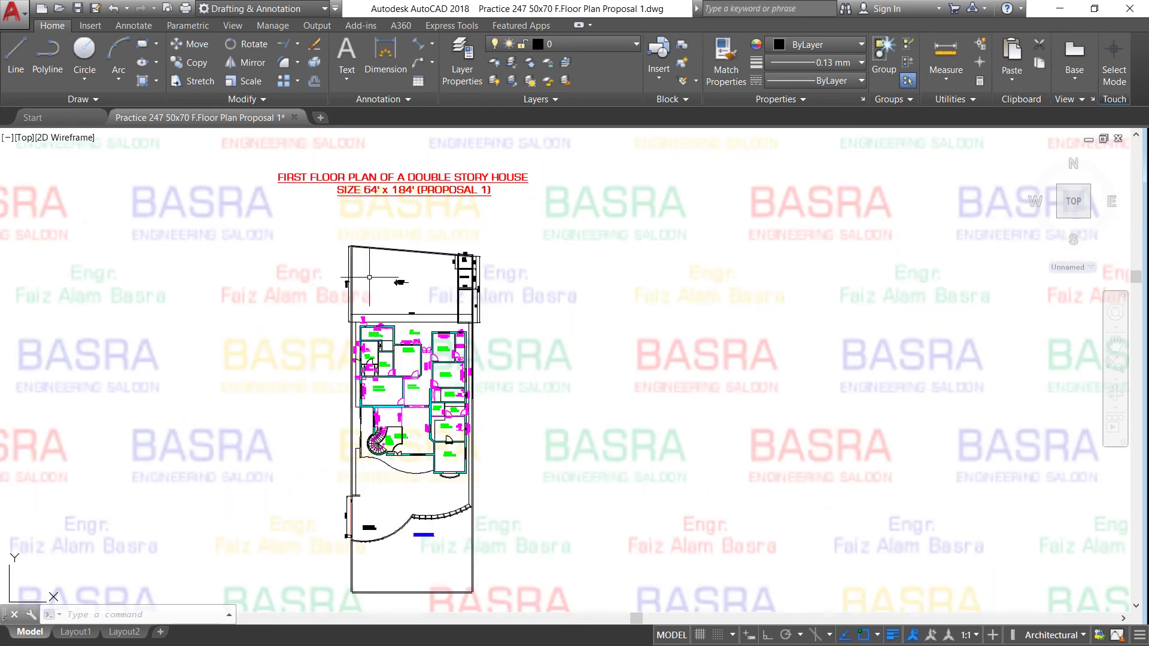
{"action": "scroll", "coordinate": [378, 419], "scroll_direction": "up", "scroll_amount": 2}
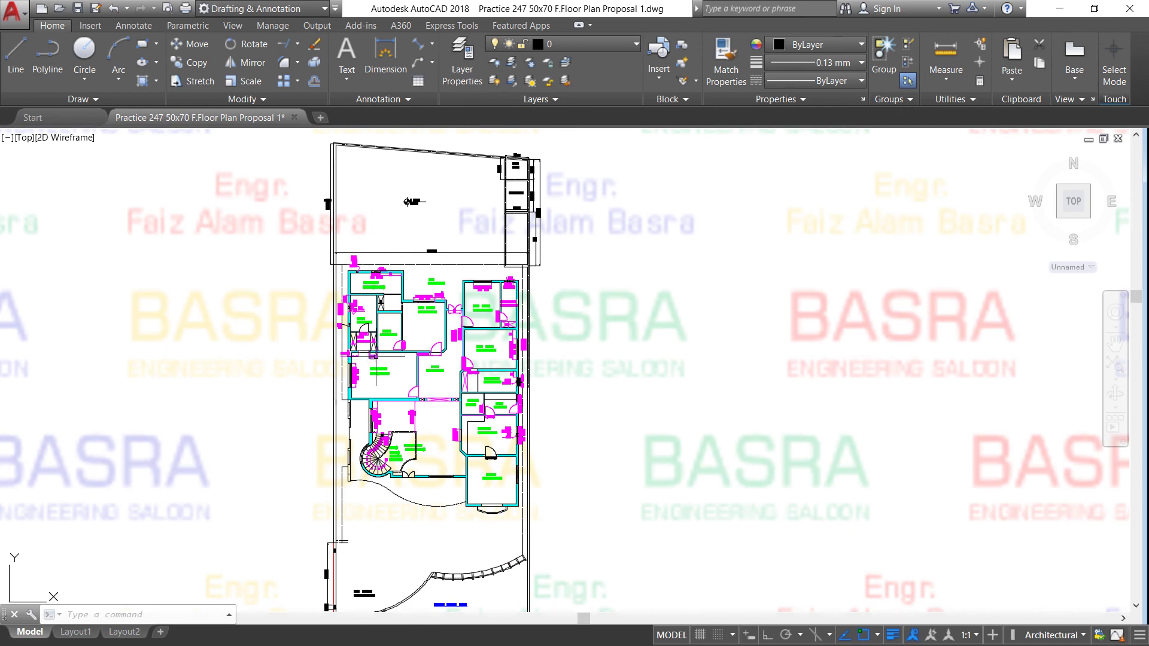
{"action": "scroll", "coordinate": [393, 431], "scroll_direction": "up", "scroll_amount": 2}
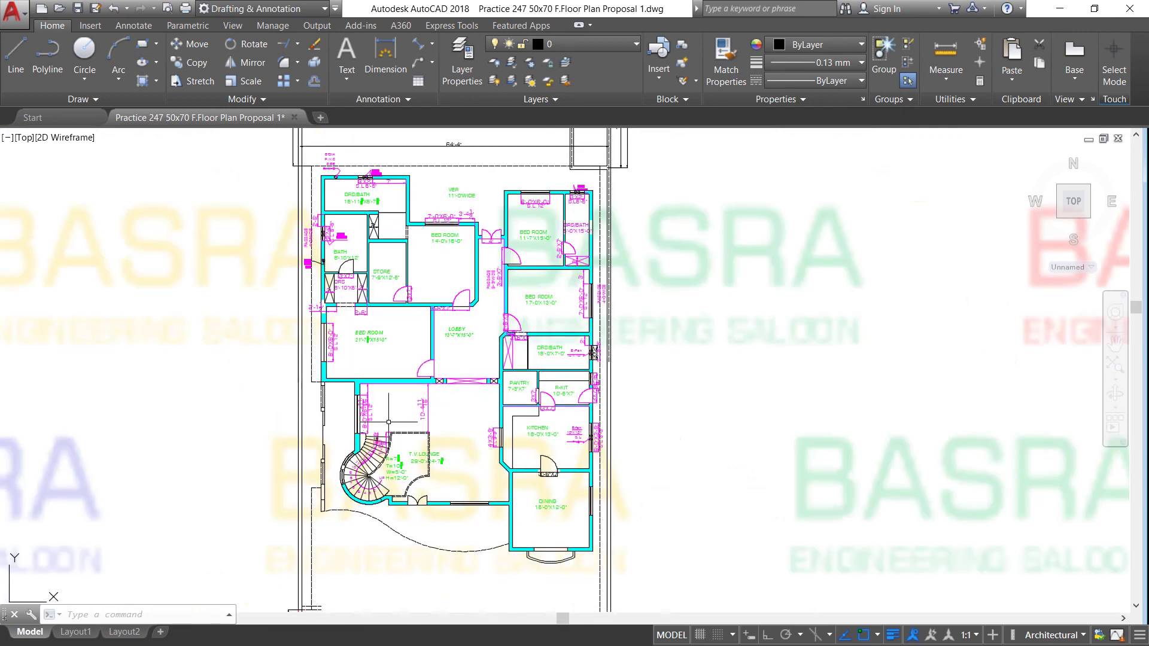